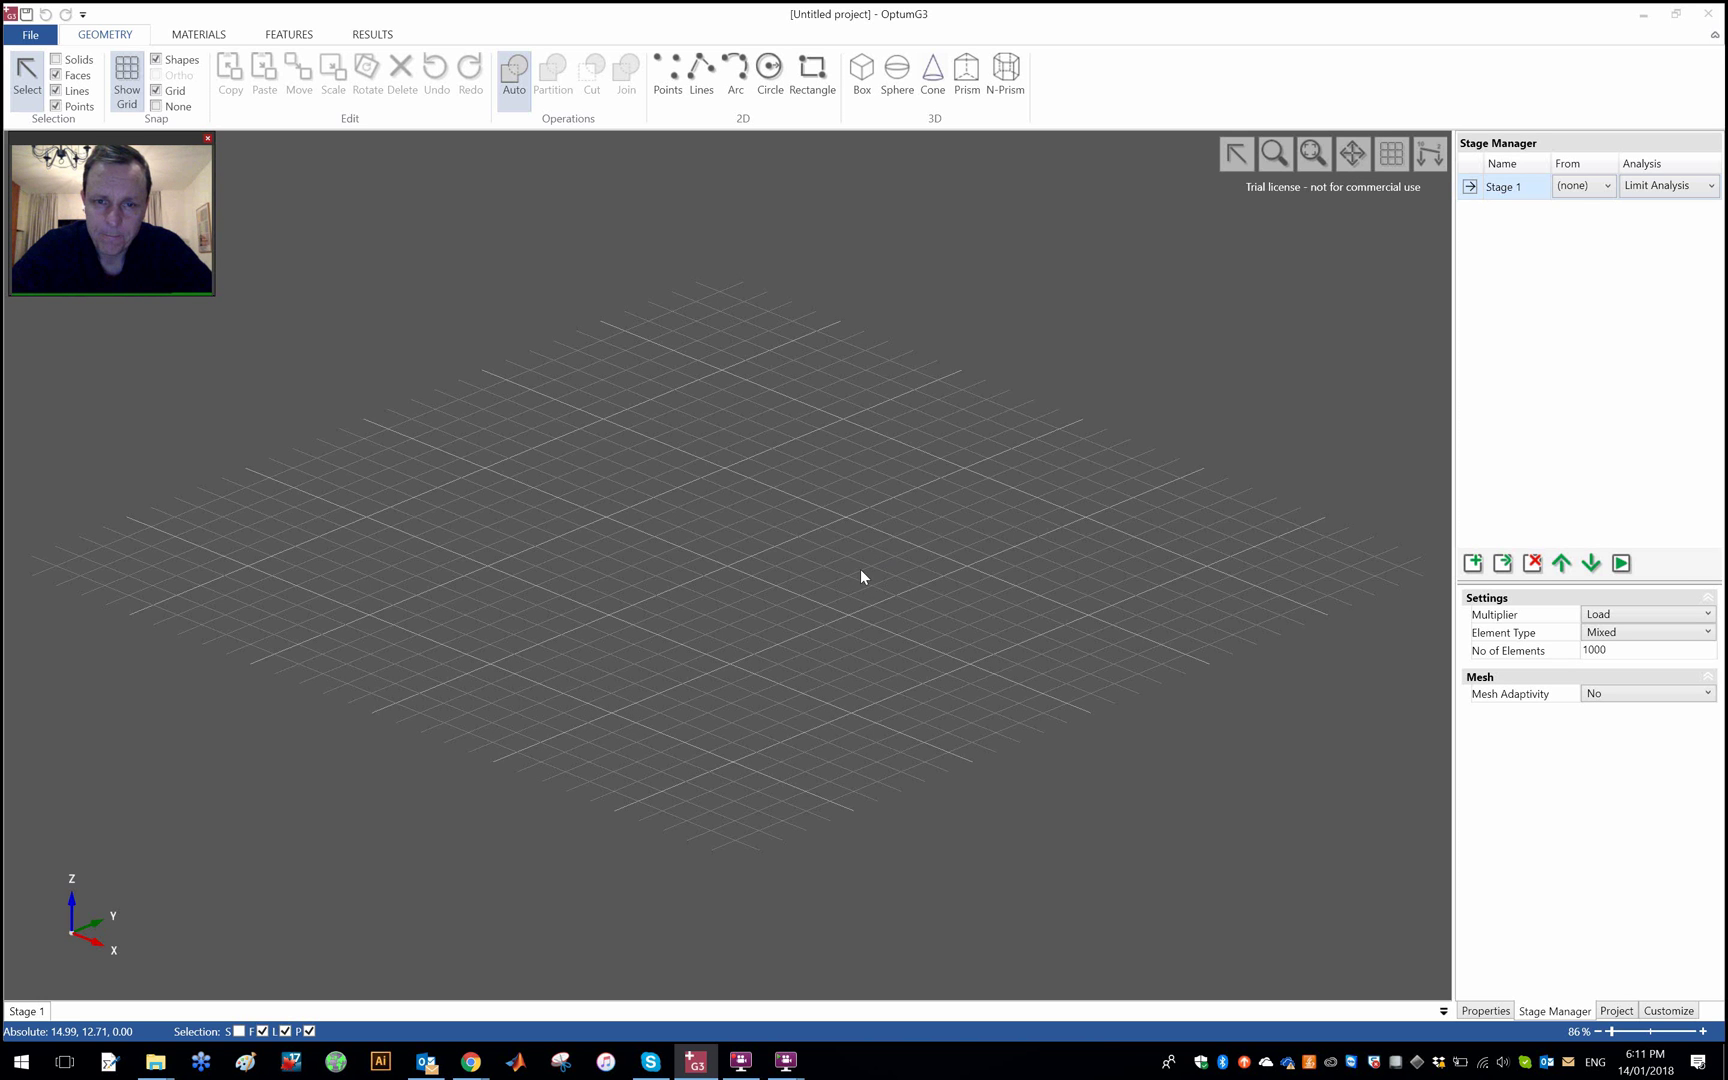
Draw a solid soil box with one base corner at (-10, 10), extruded upward
left_click(864, 76)
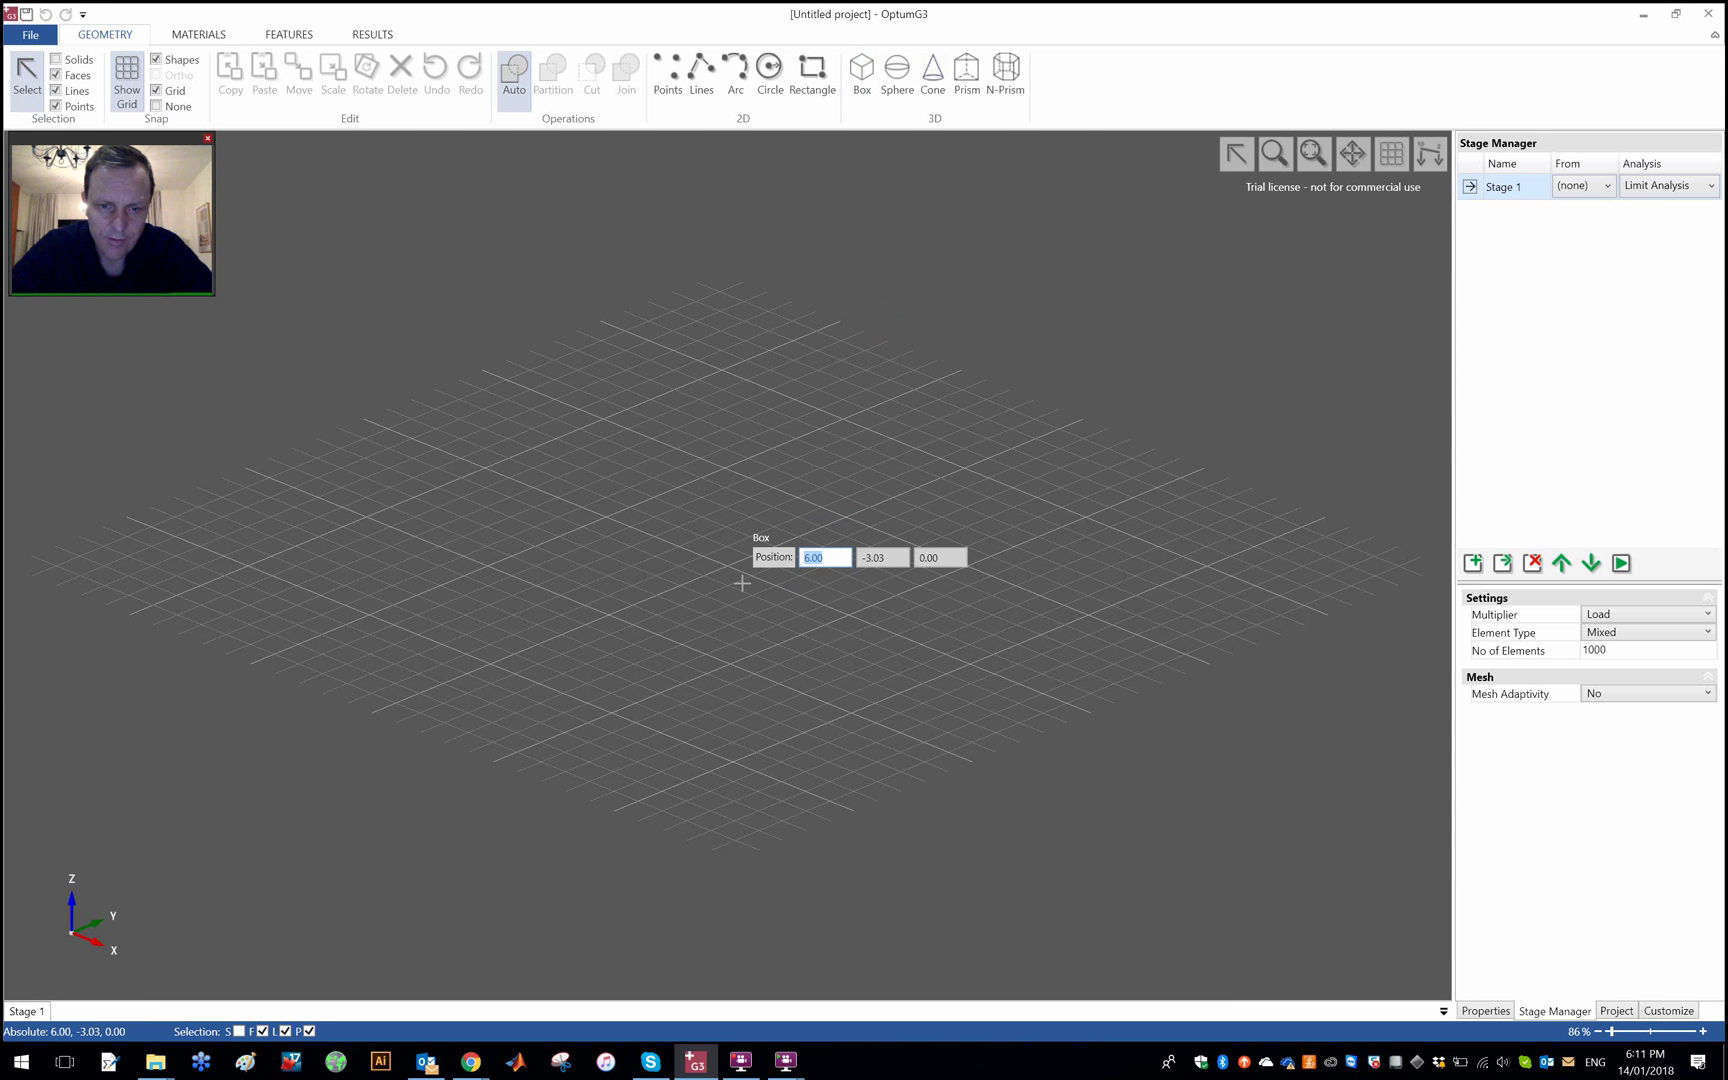
scroll(742, 583, "up", 4)
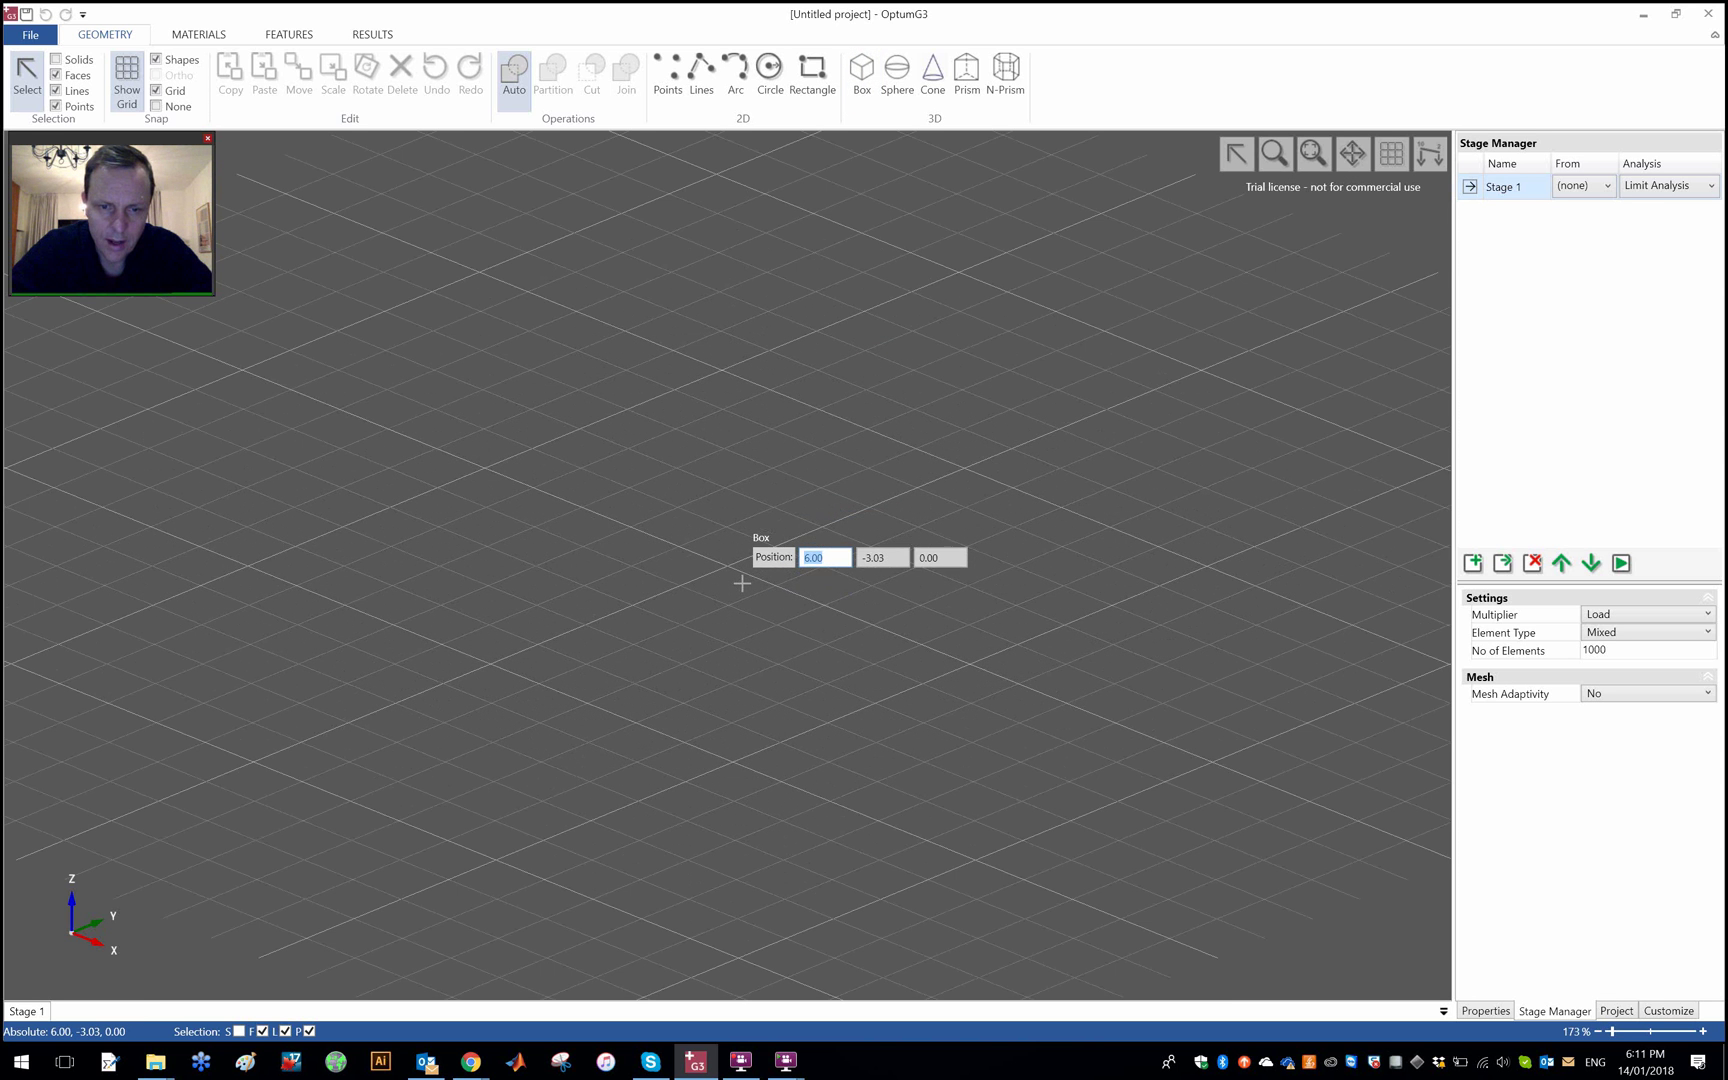
left_click(731, 638)
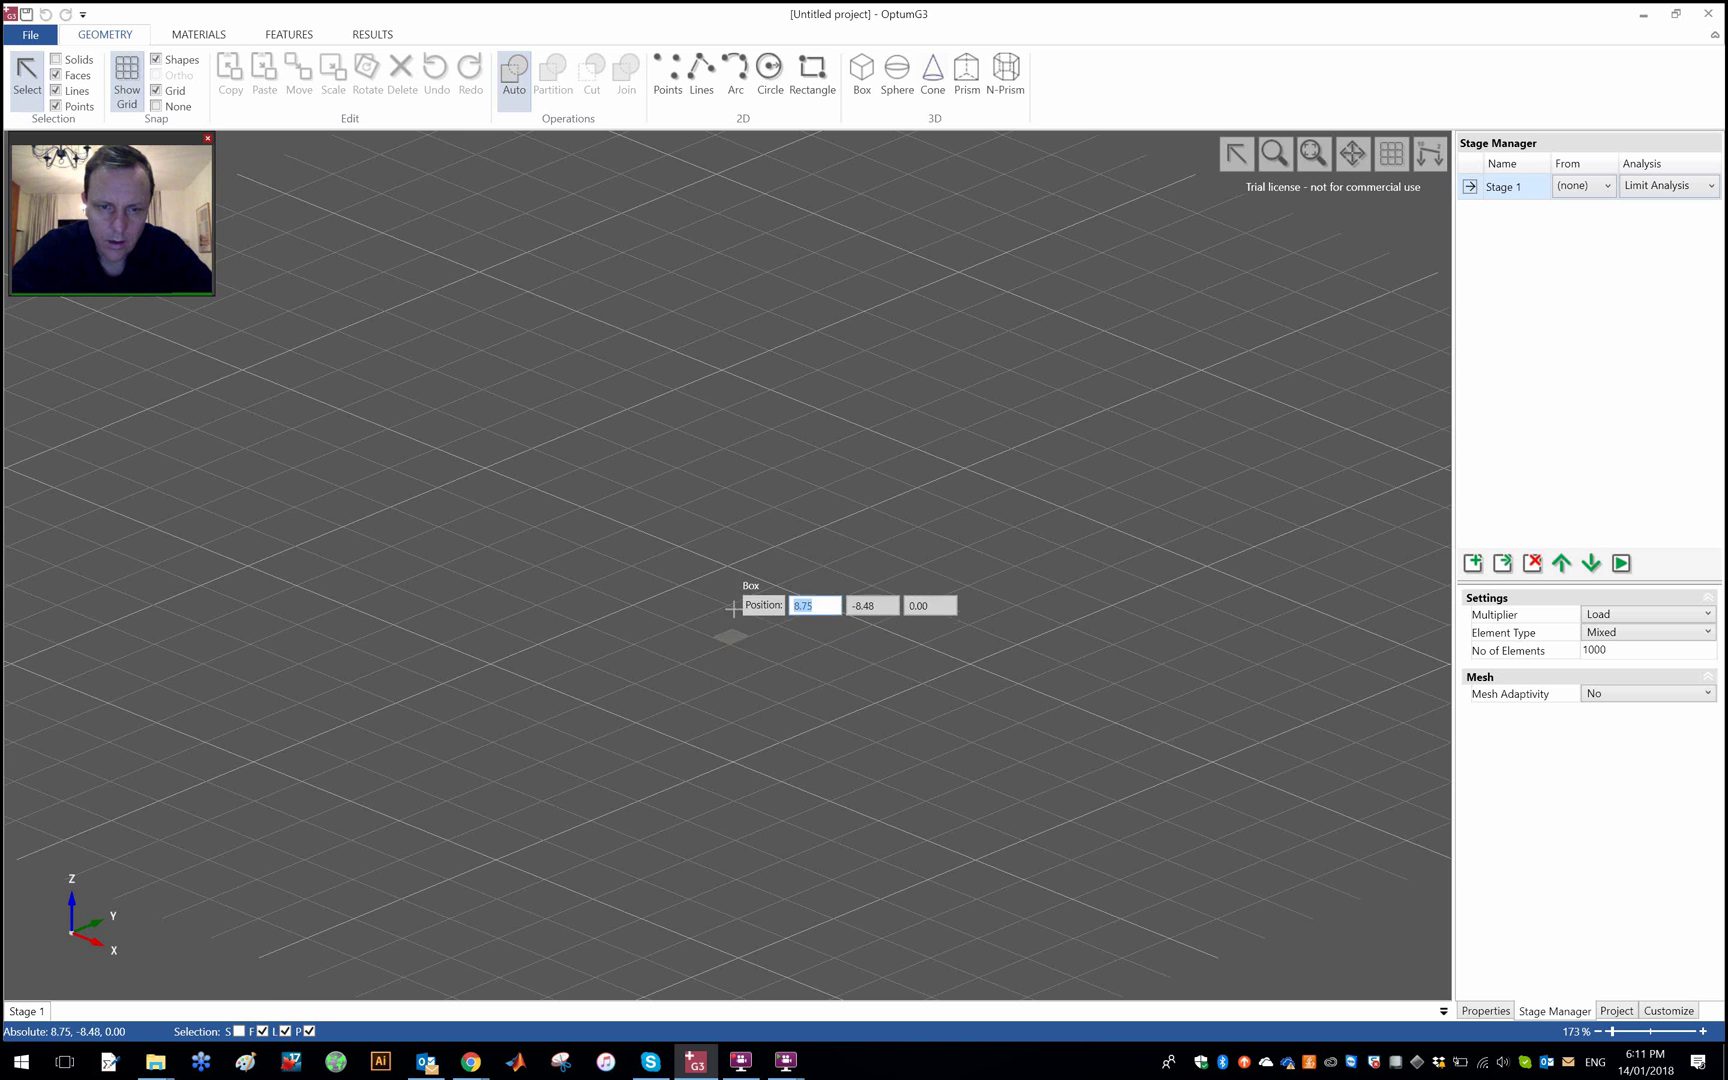
left_click(726, 485)
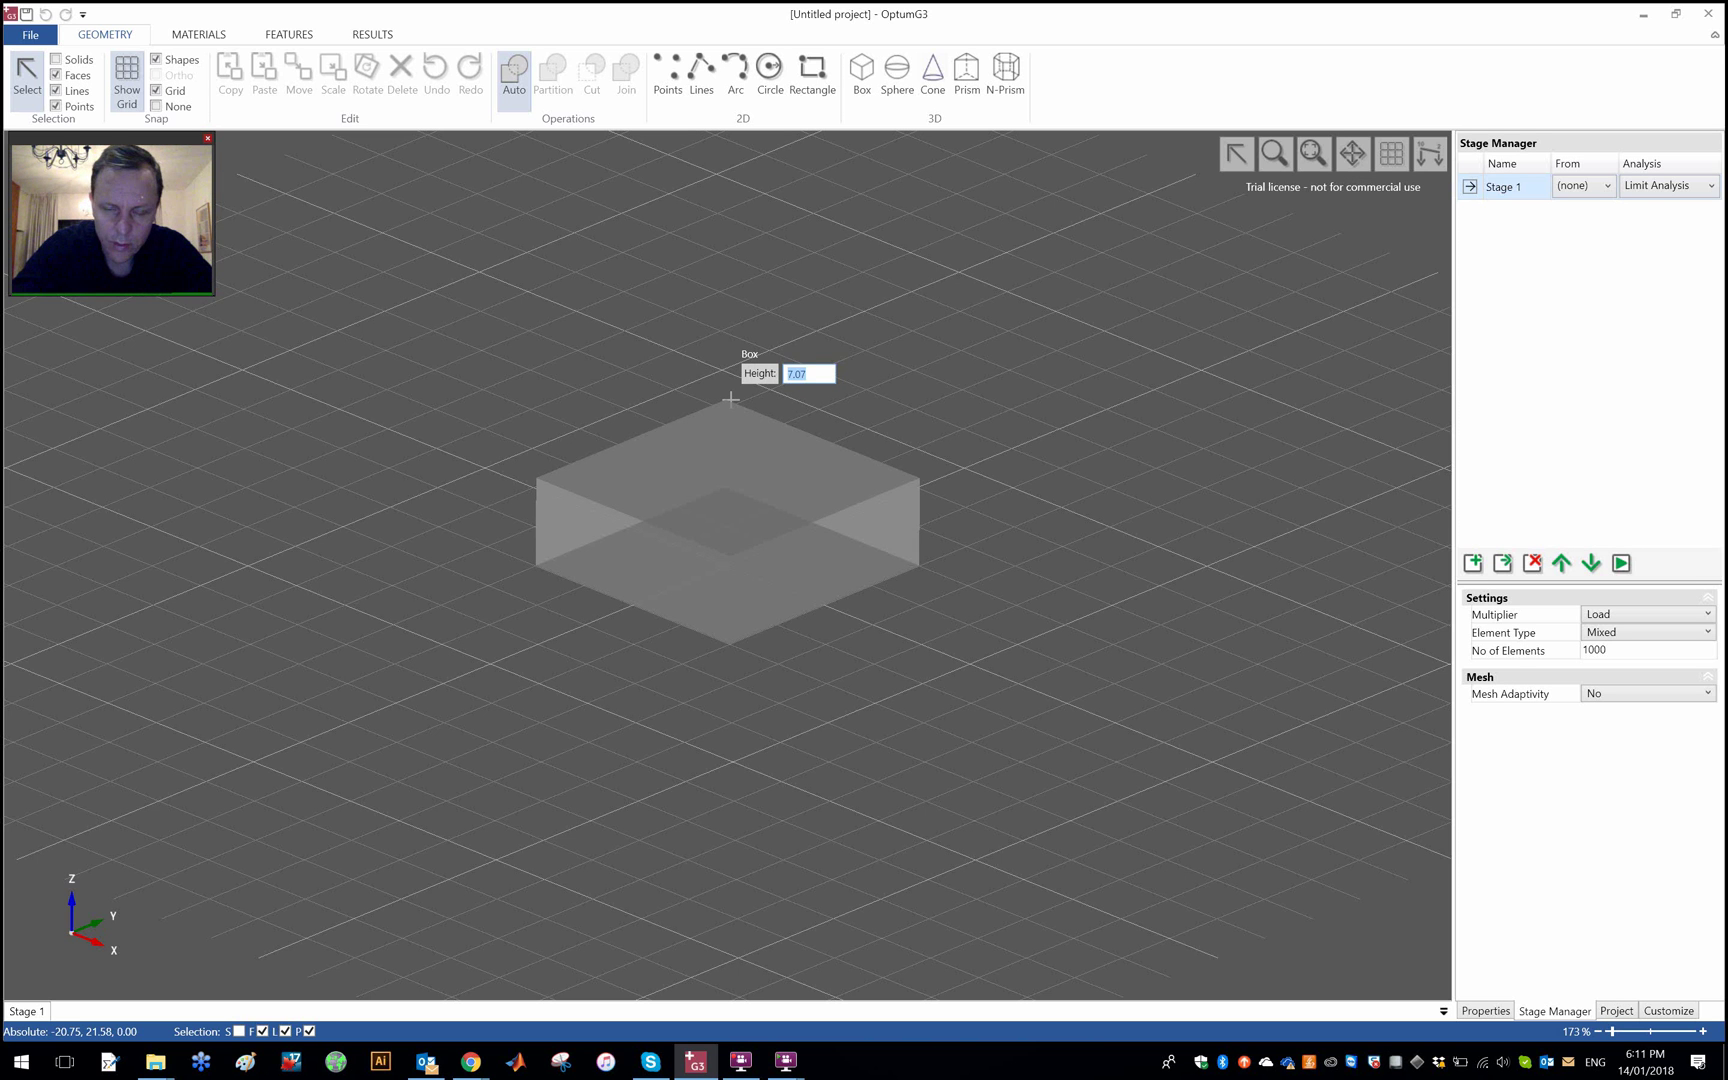
left_click(731, 399)
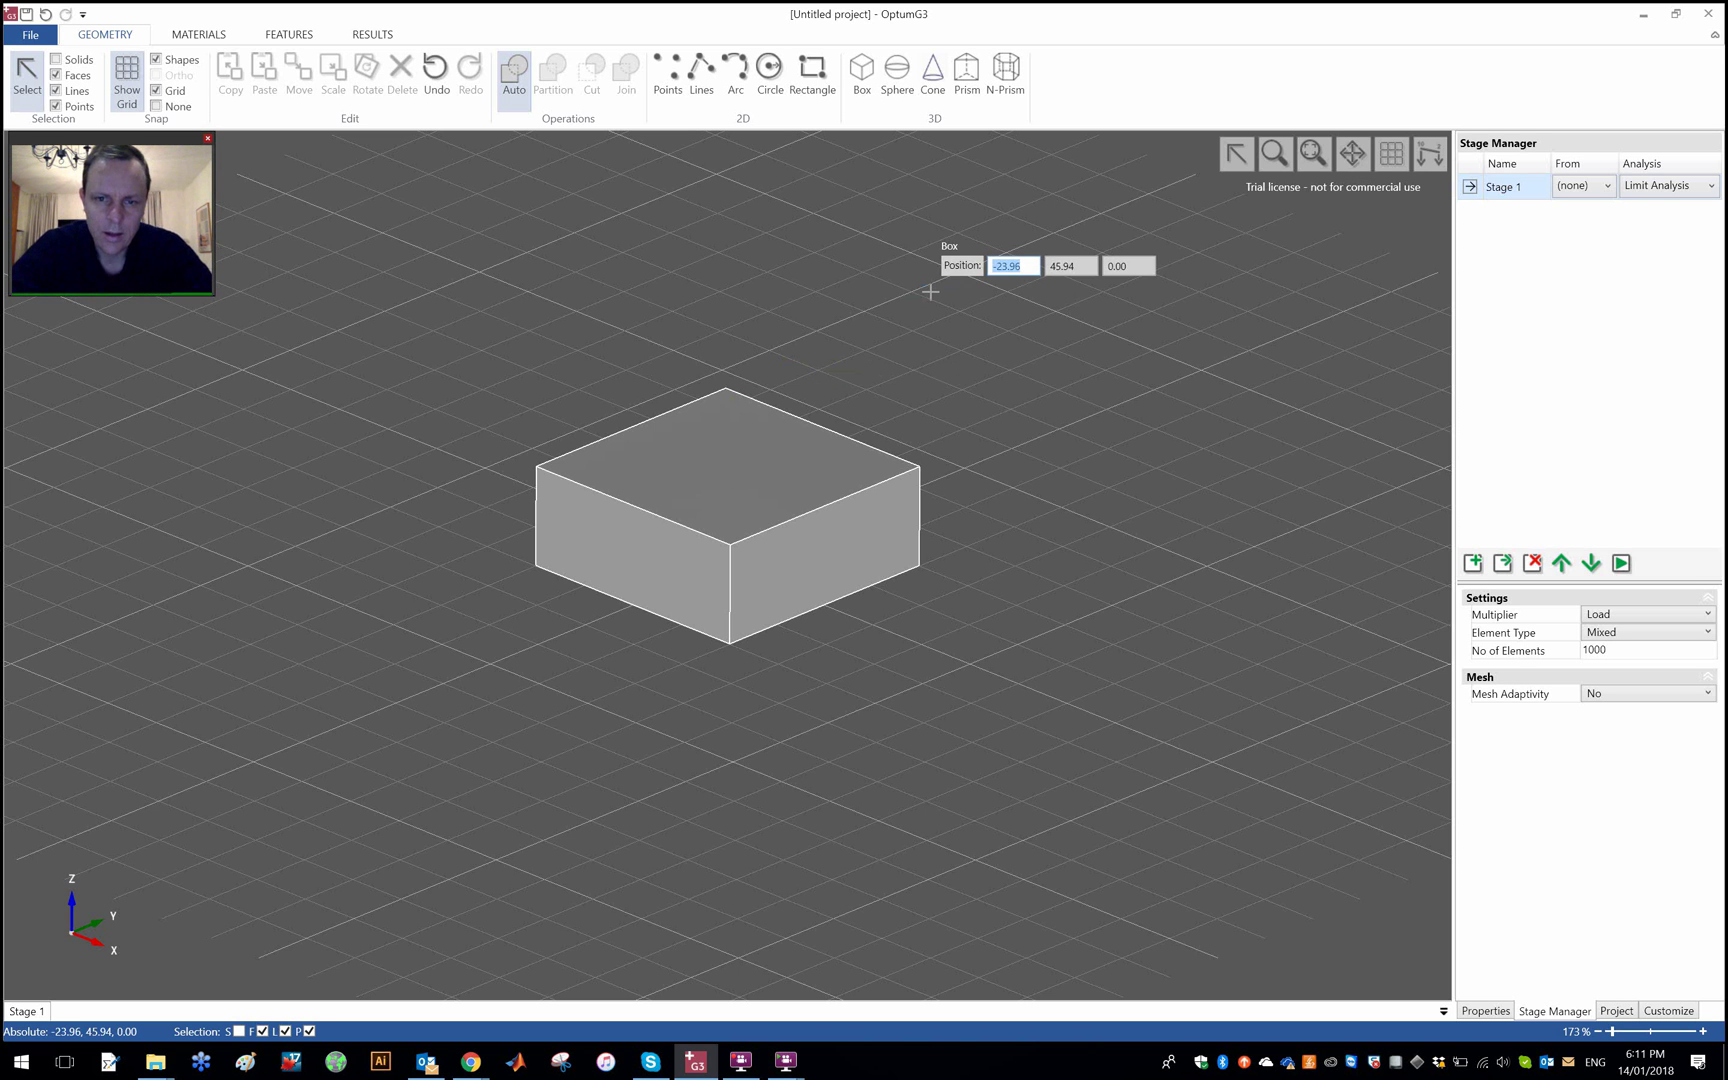
key("Escape")
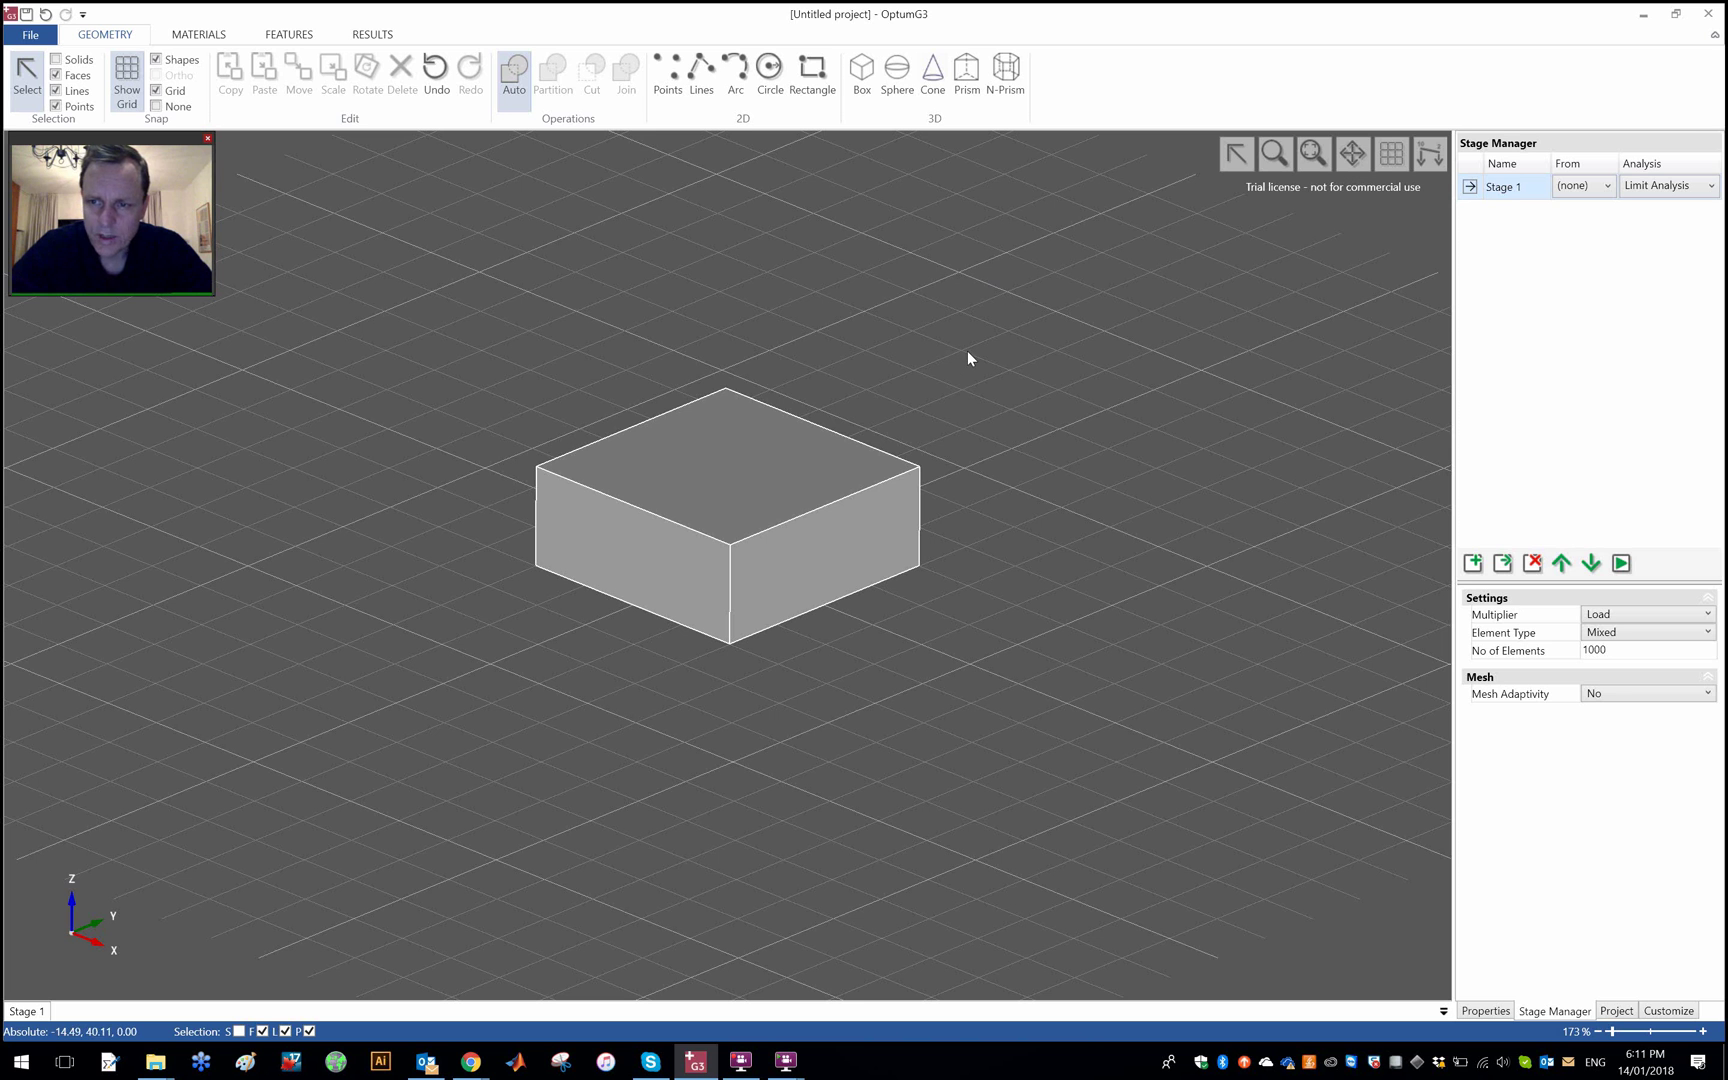
Select the whole box solid and assign it Tresca Basic soil (undrained strength 100 kPa, unit weight 18)
left_click(734, 468)
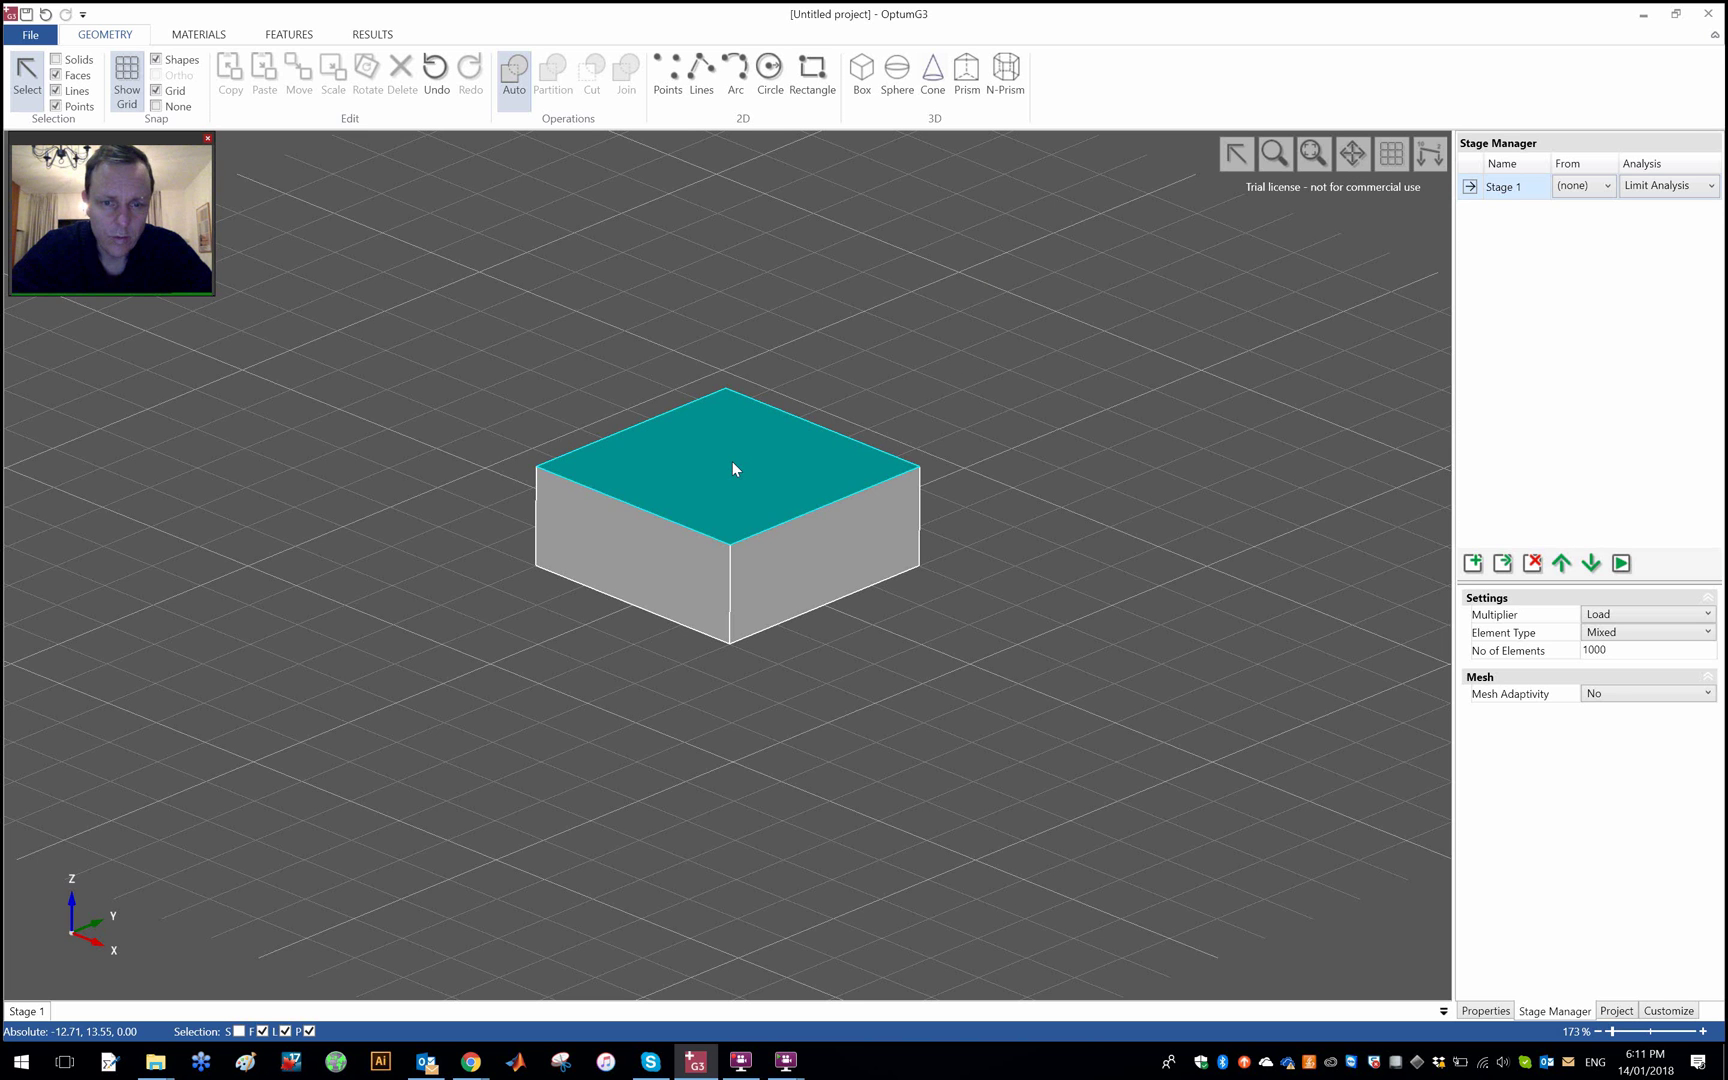
left_click(401, 362)
left_click(76, 58)
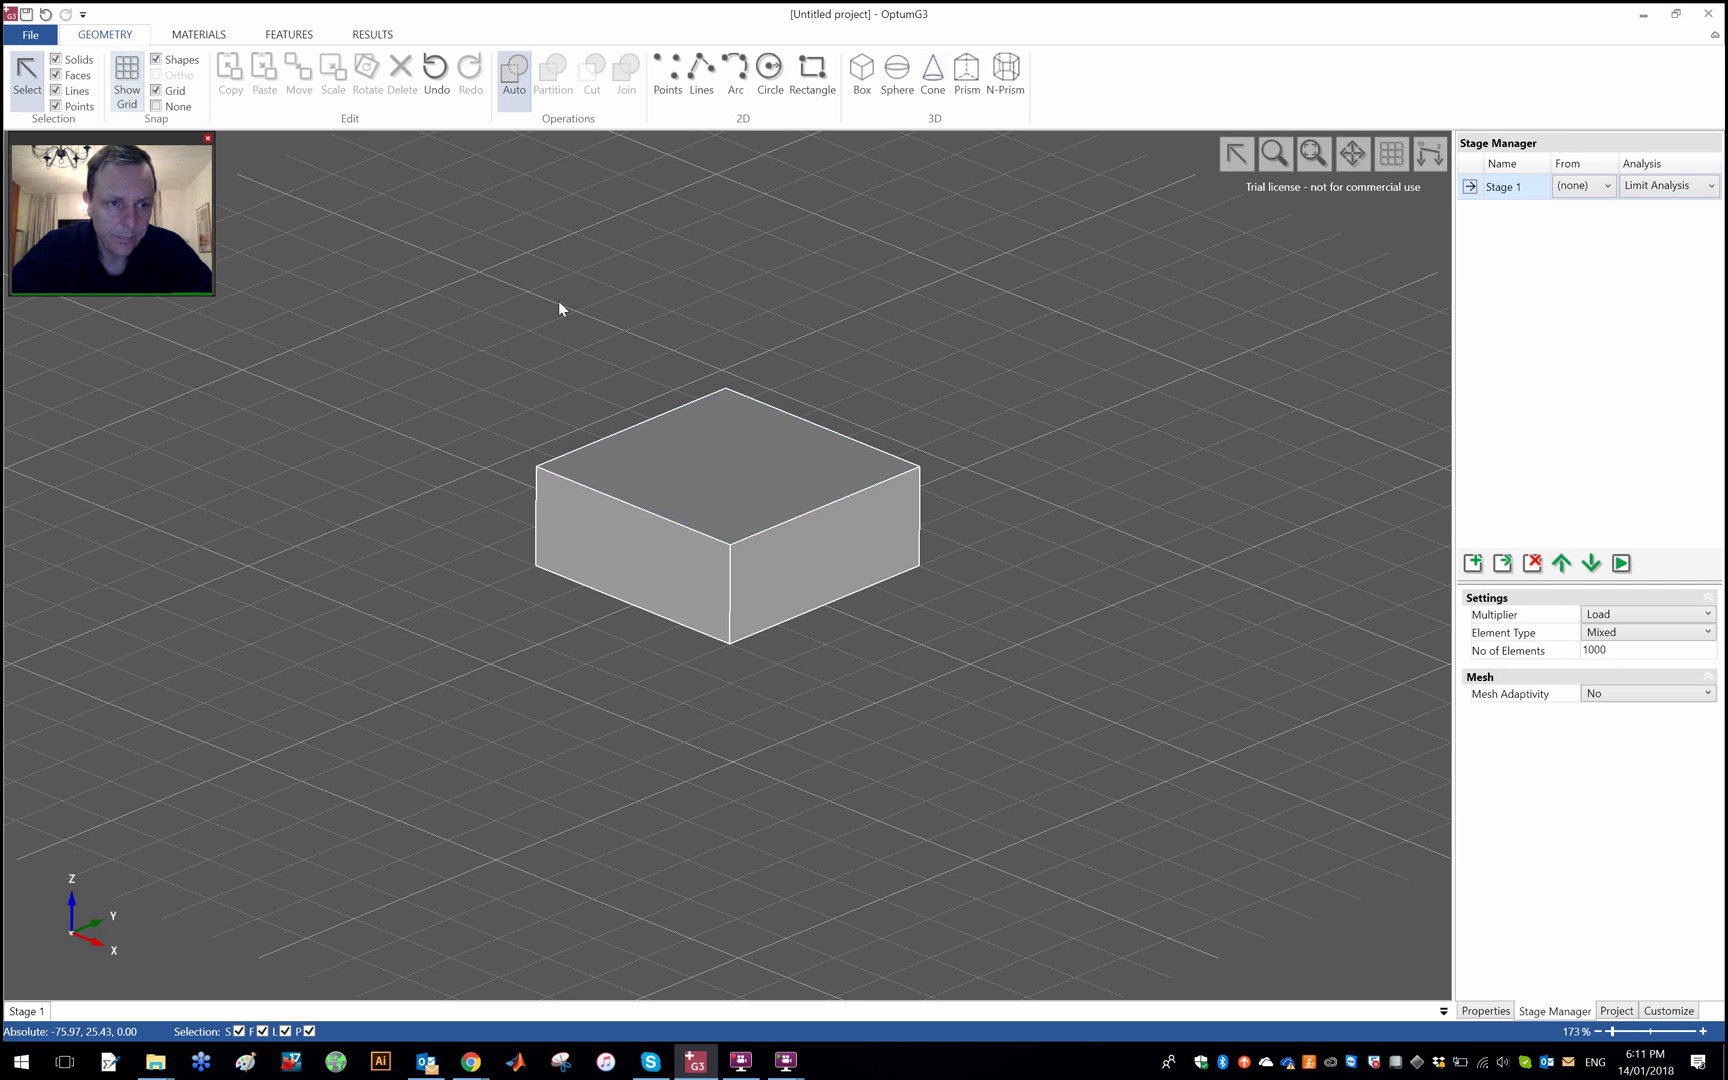
left_click(745, 446)
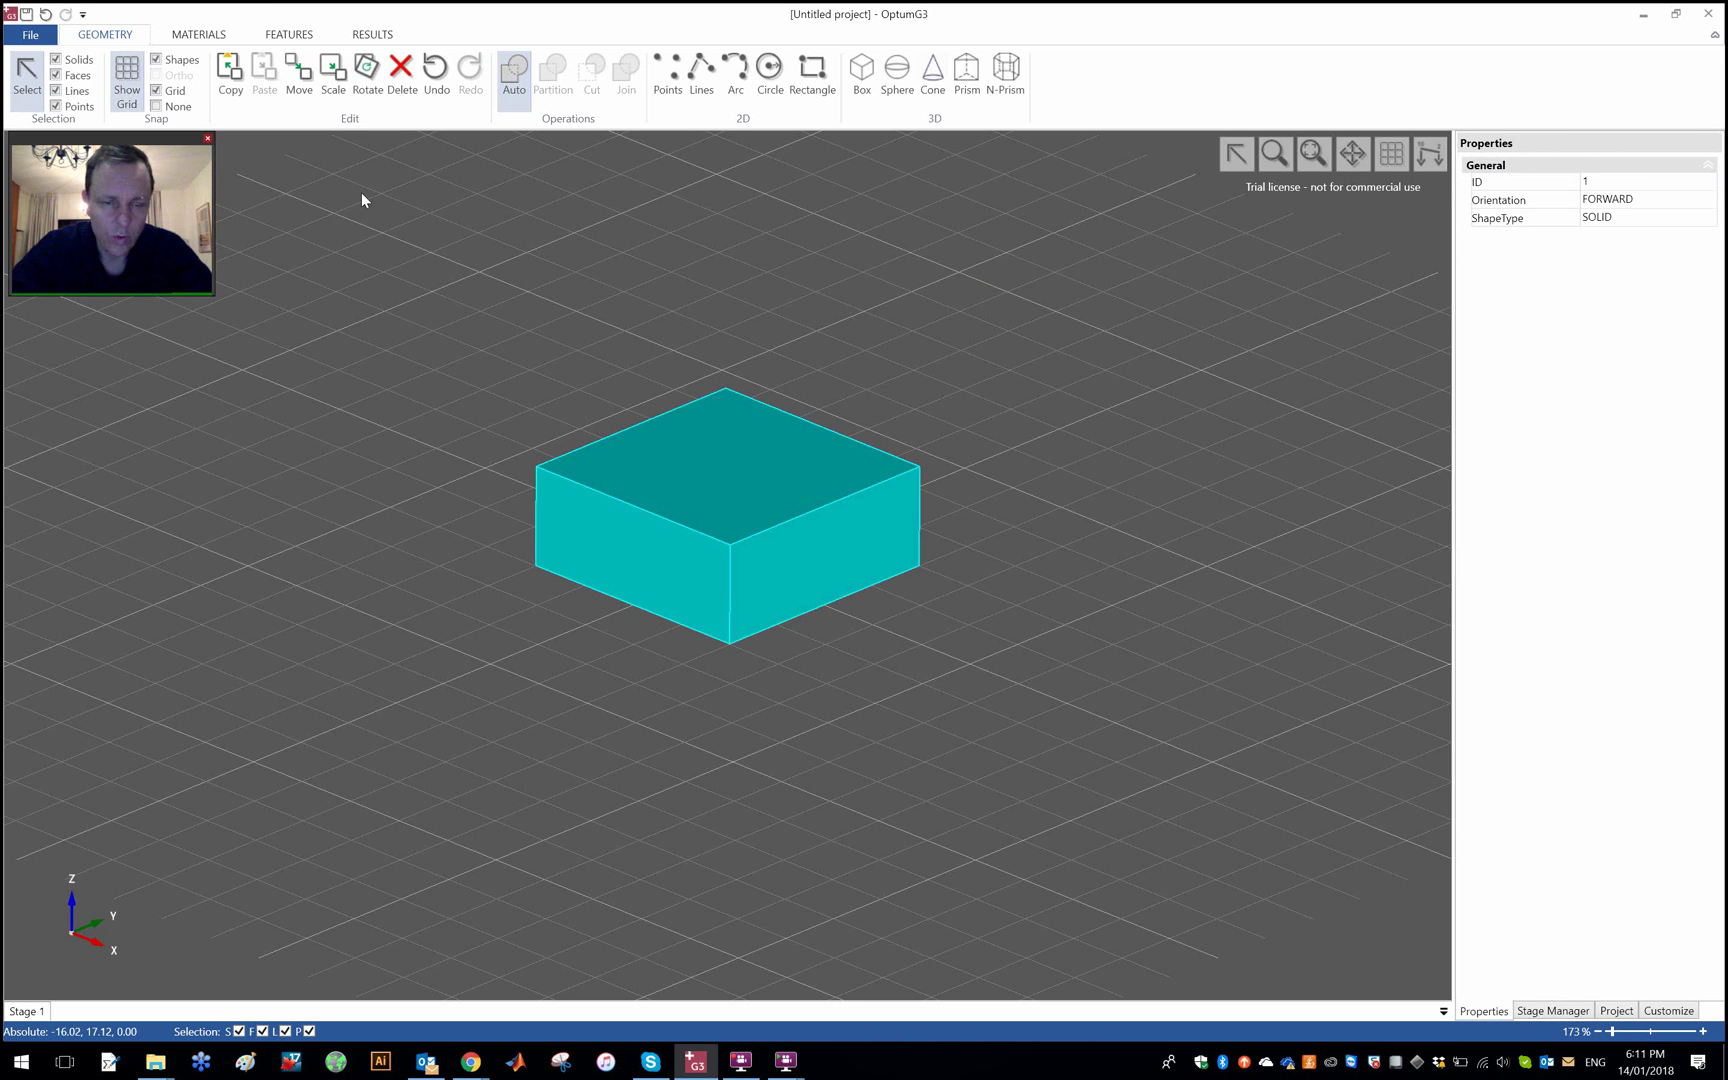
left_click(212, 36)
left_click(196, 76)
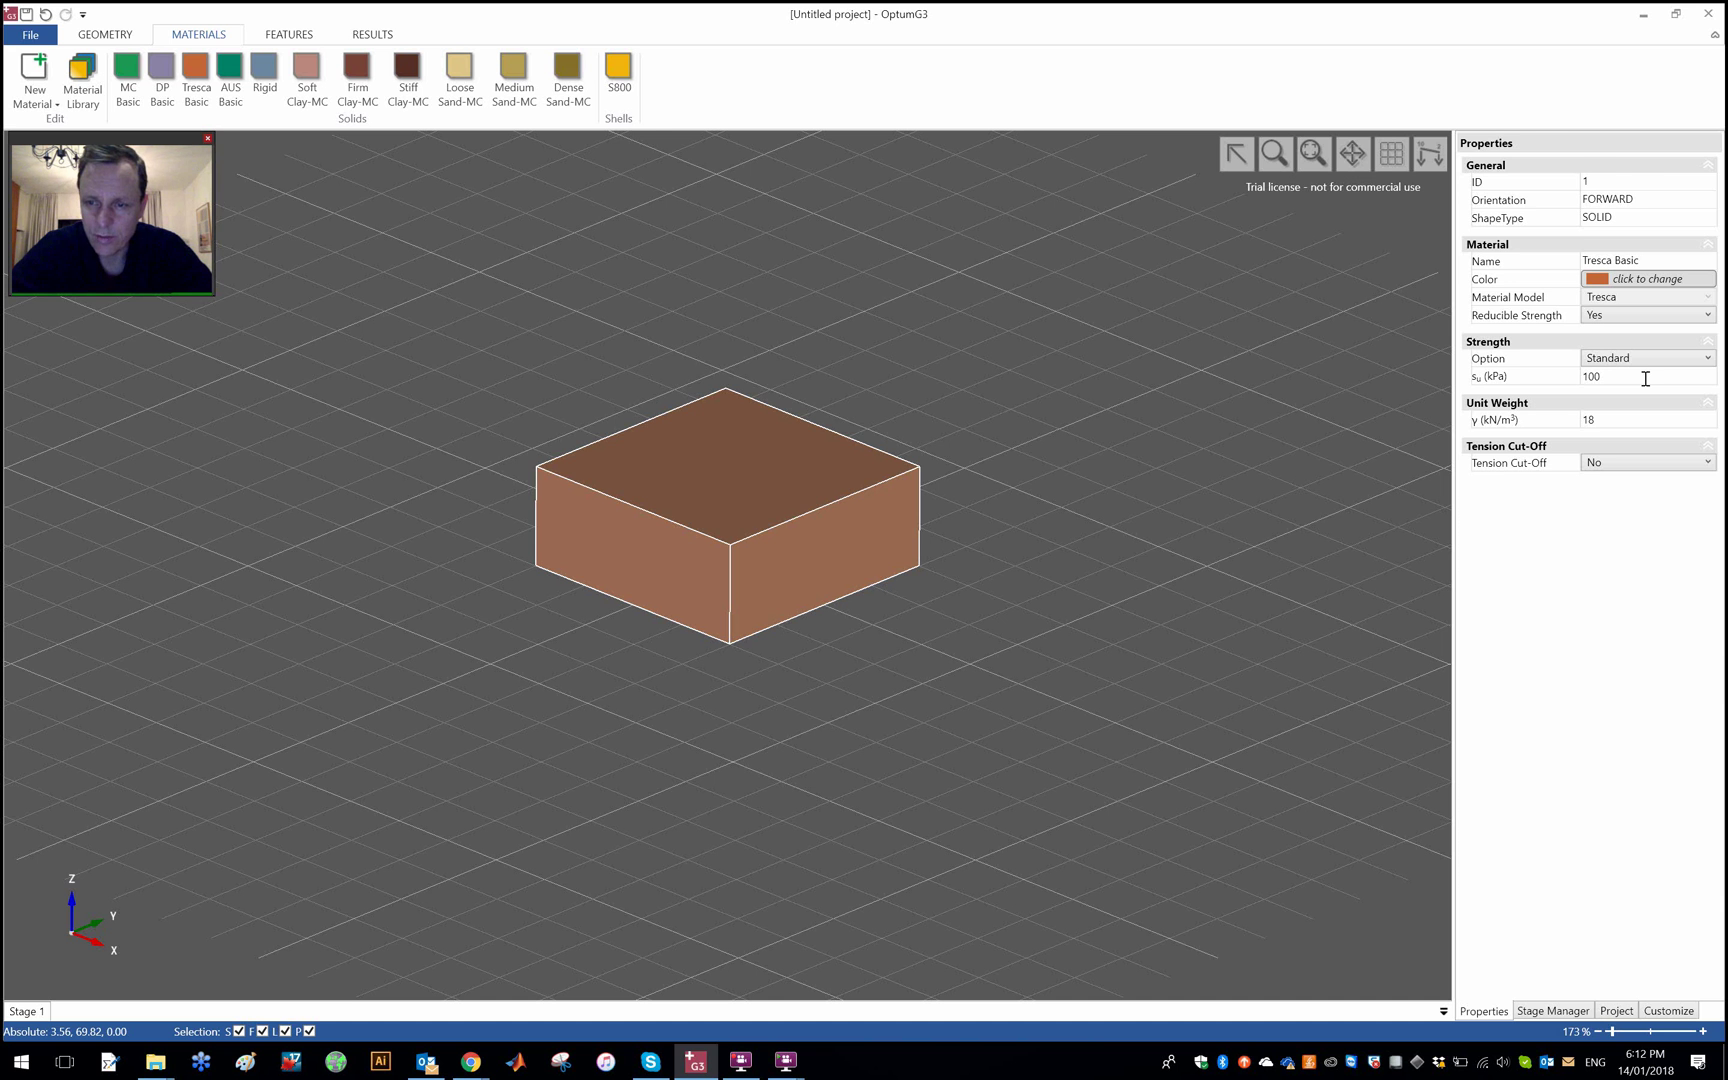
Deselect the soil box, adjust the view, and return to the geometry tools
left_click(983, 342)
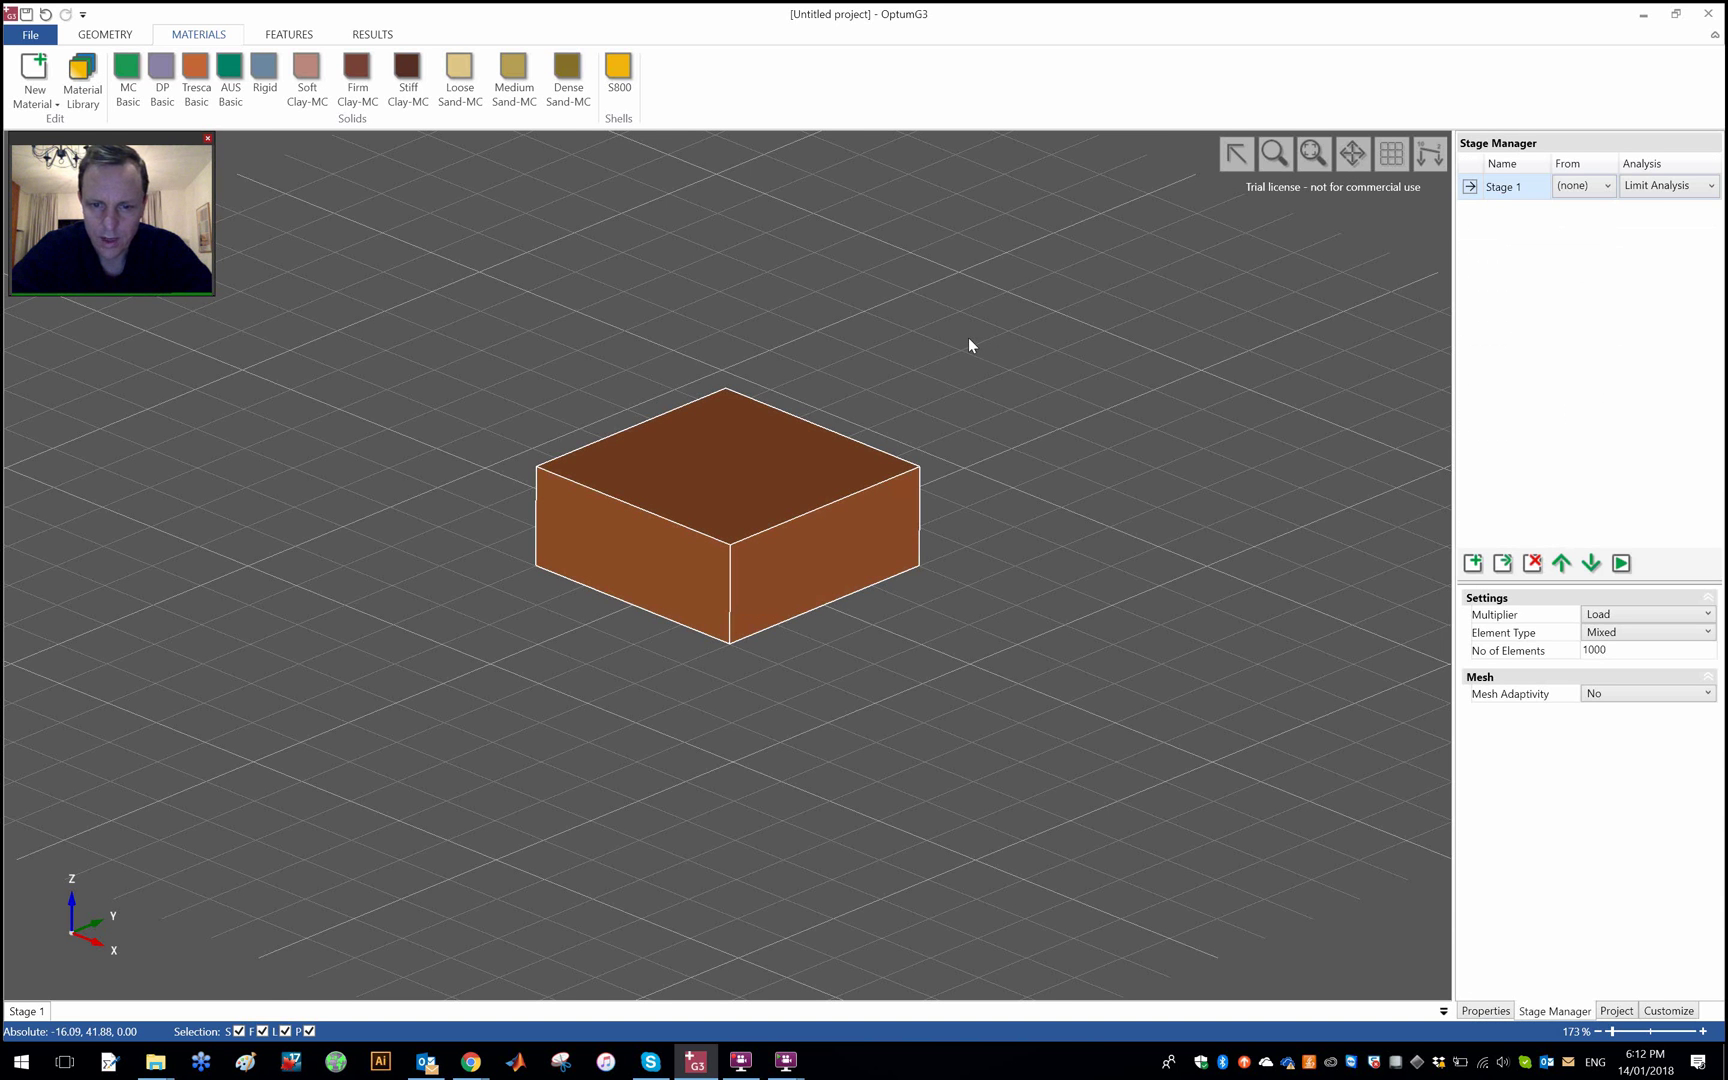
middle_click_drag(973, 347, 968, 352)
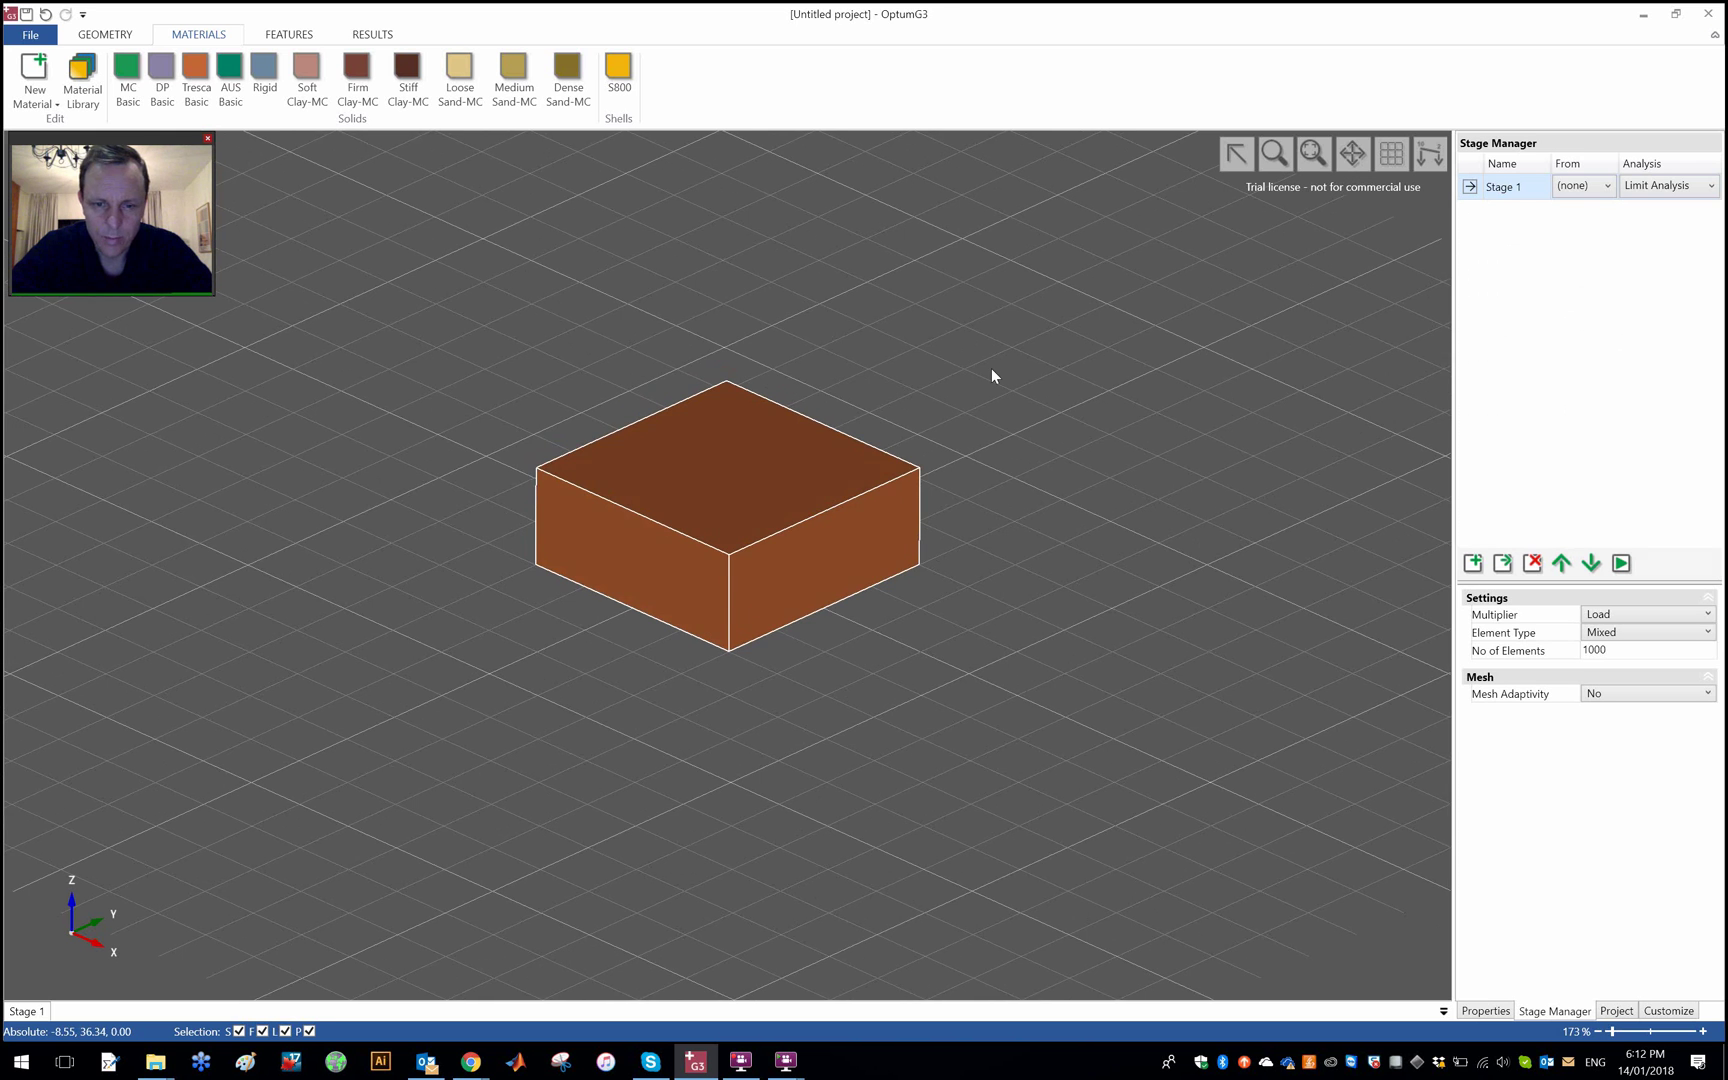
scroll(991, 369, "up", 5)
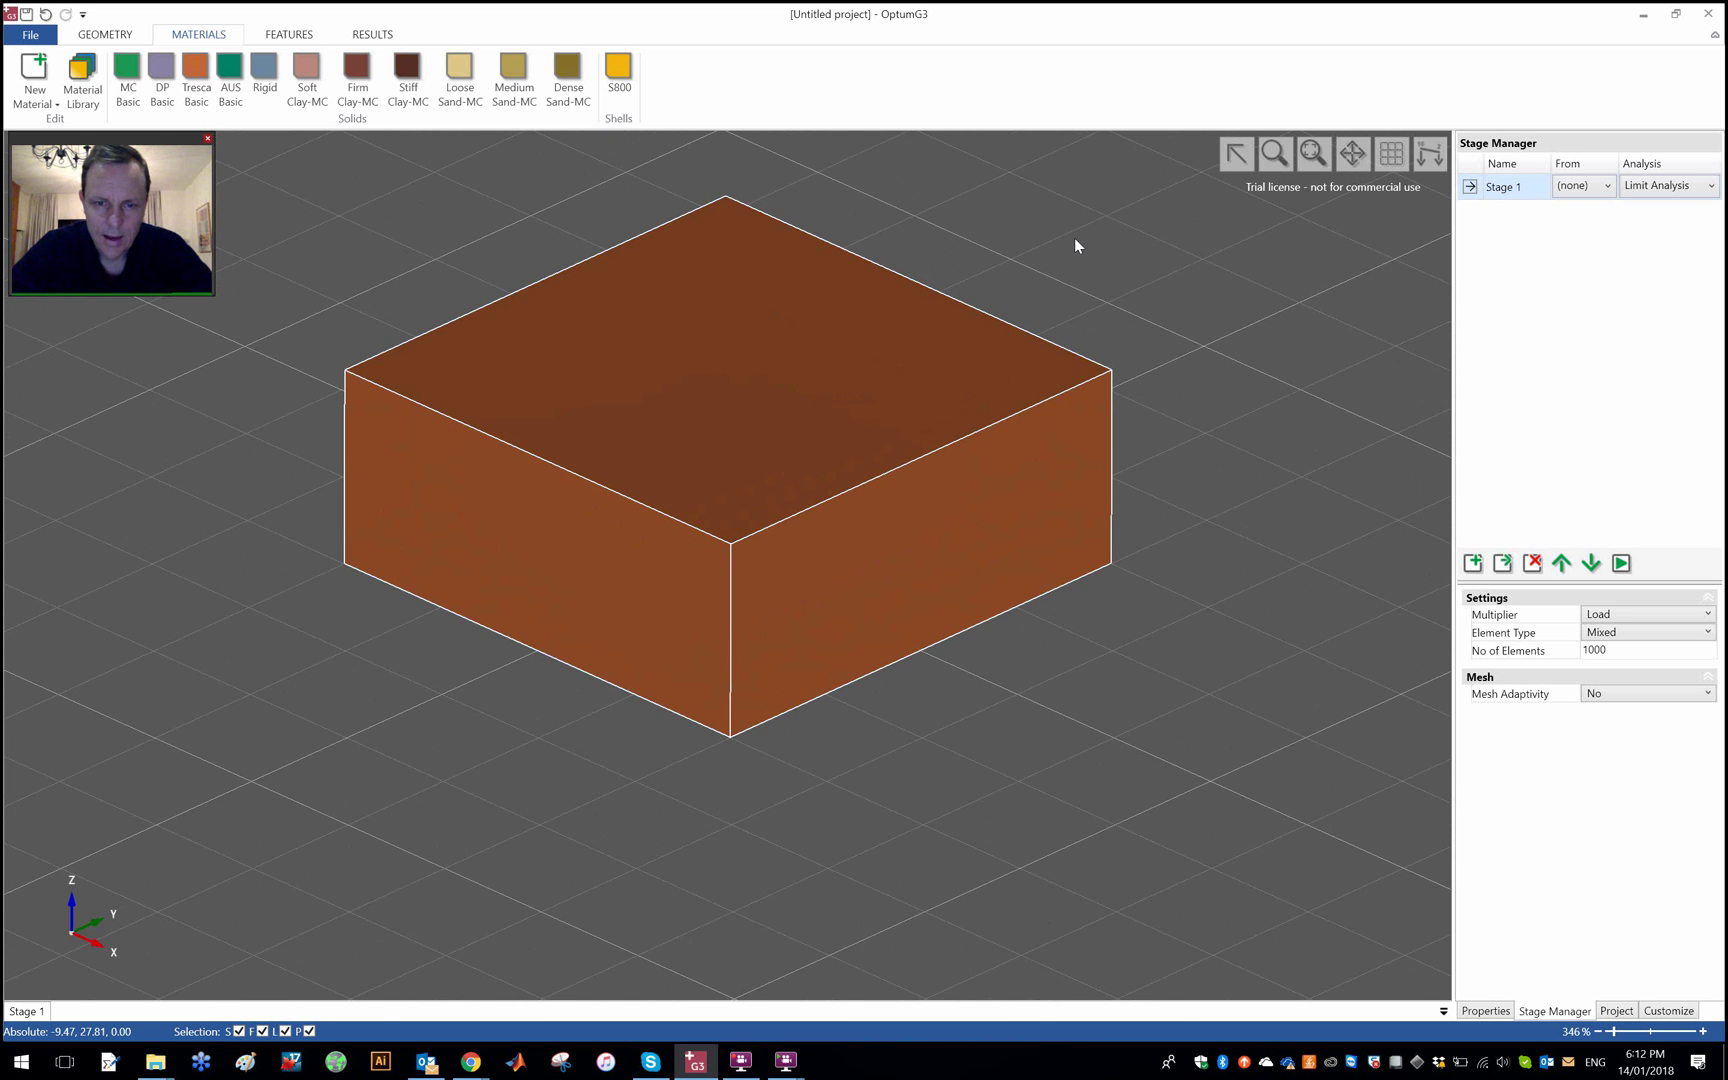
scroll(1075, 238, "down", 3)
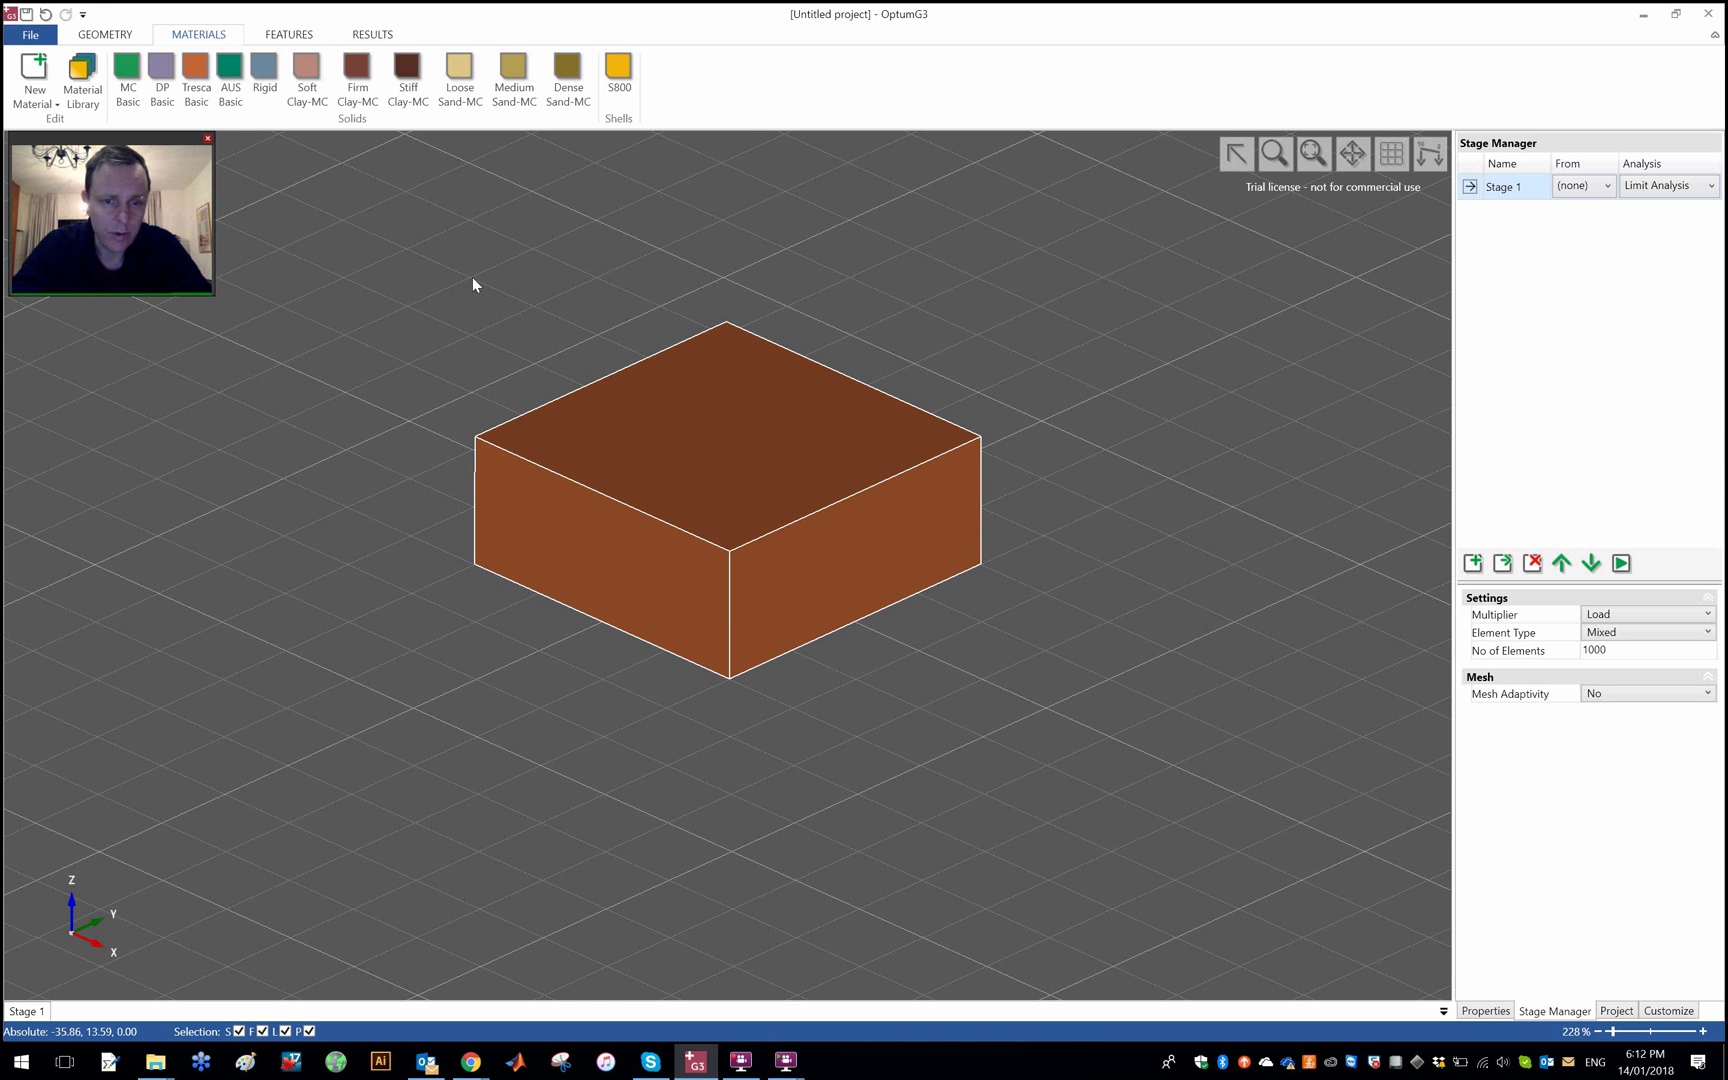
left_click(105, 34)
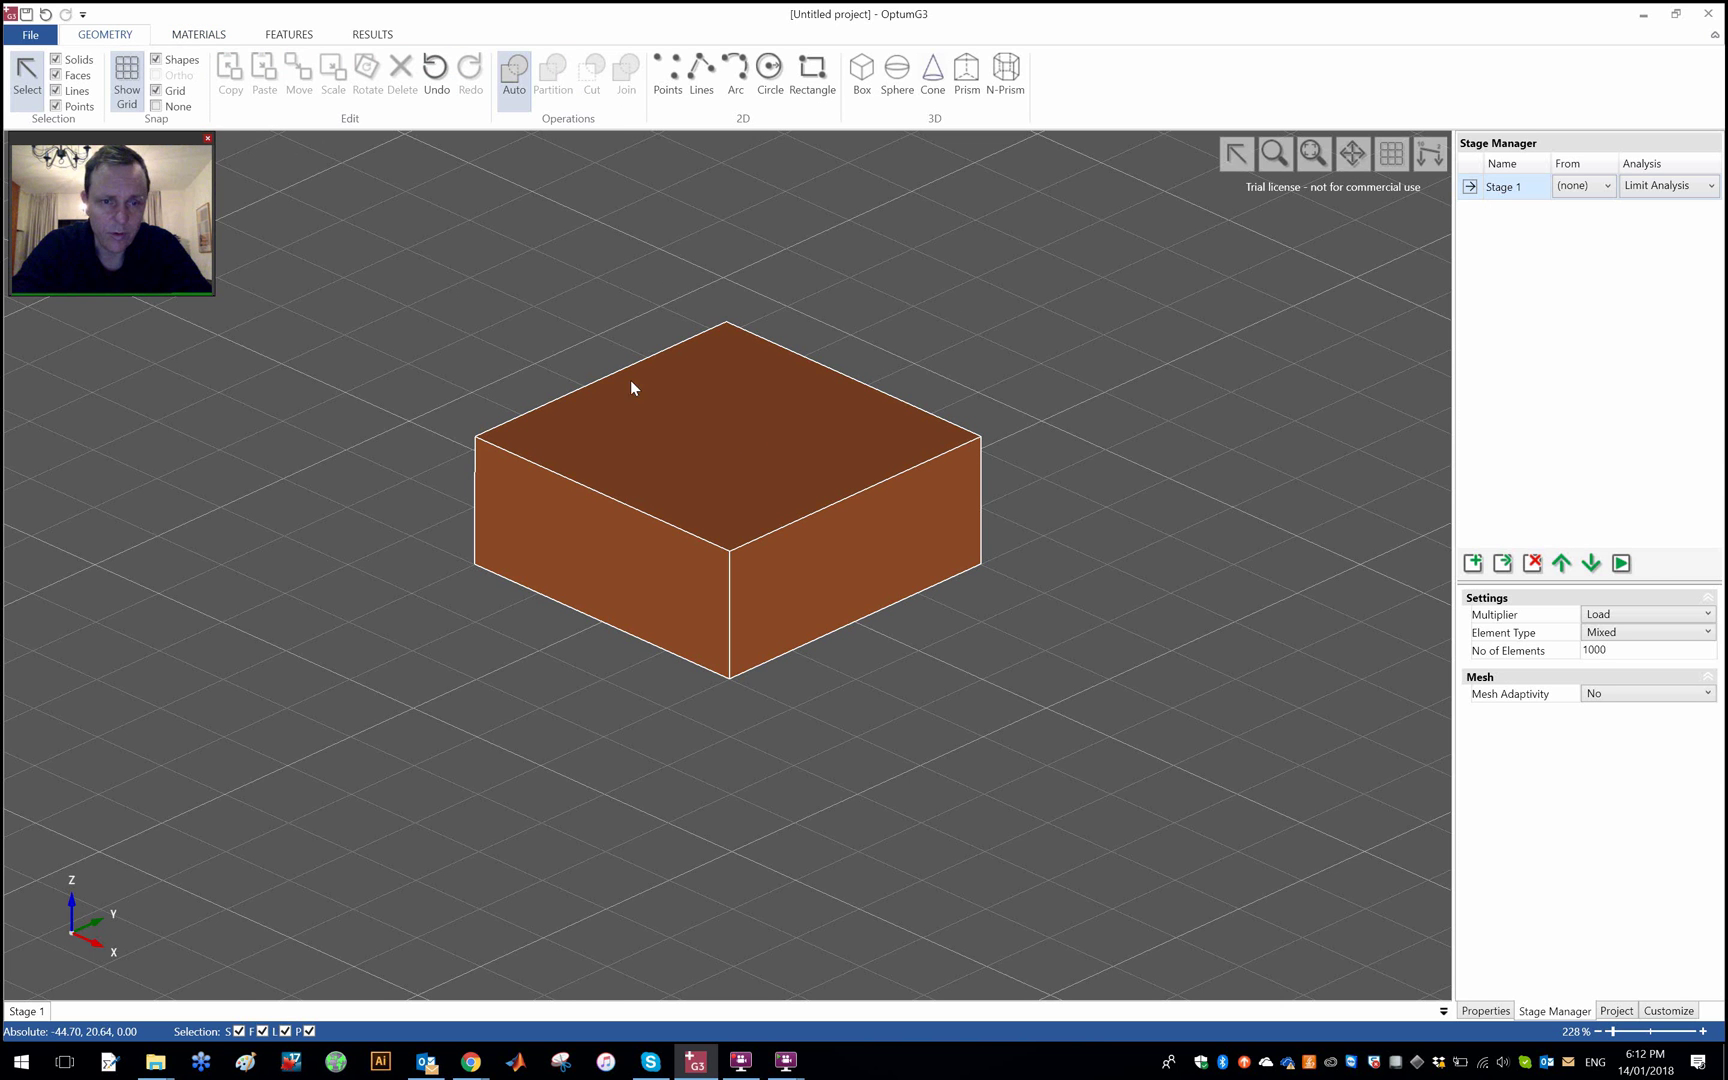
scroll(727, 405, "up", 3)
scroll(740, 410, "up", 1)
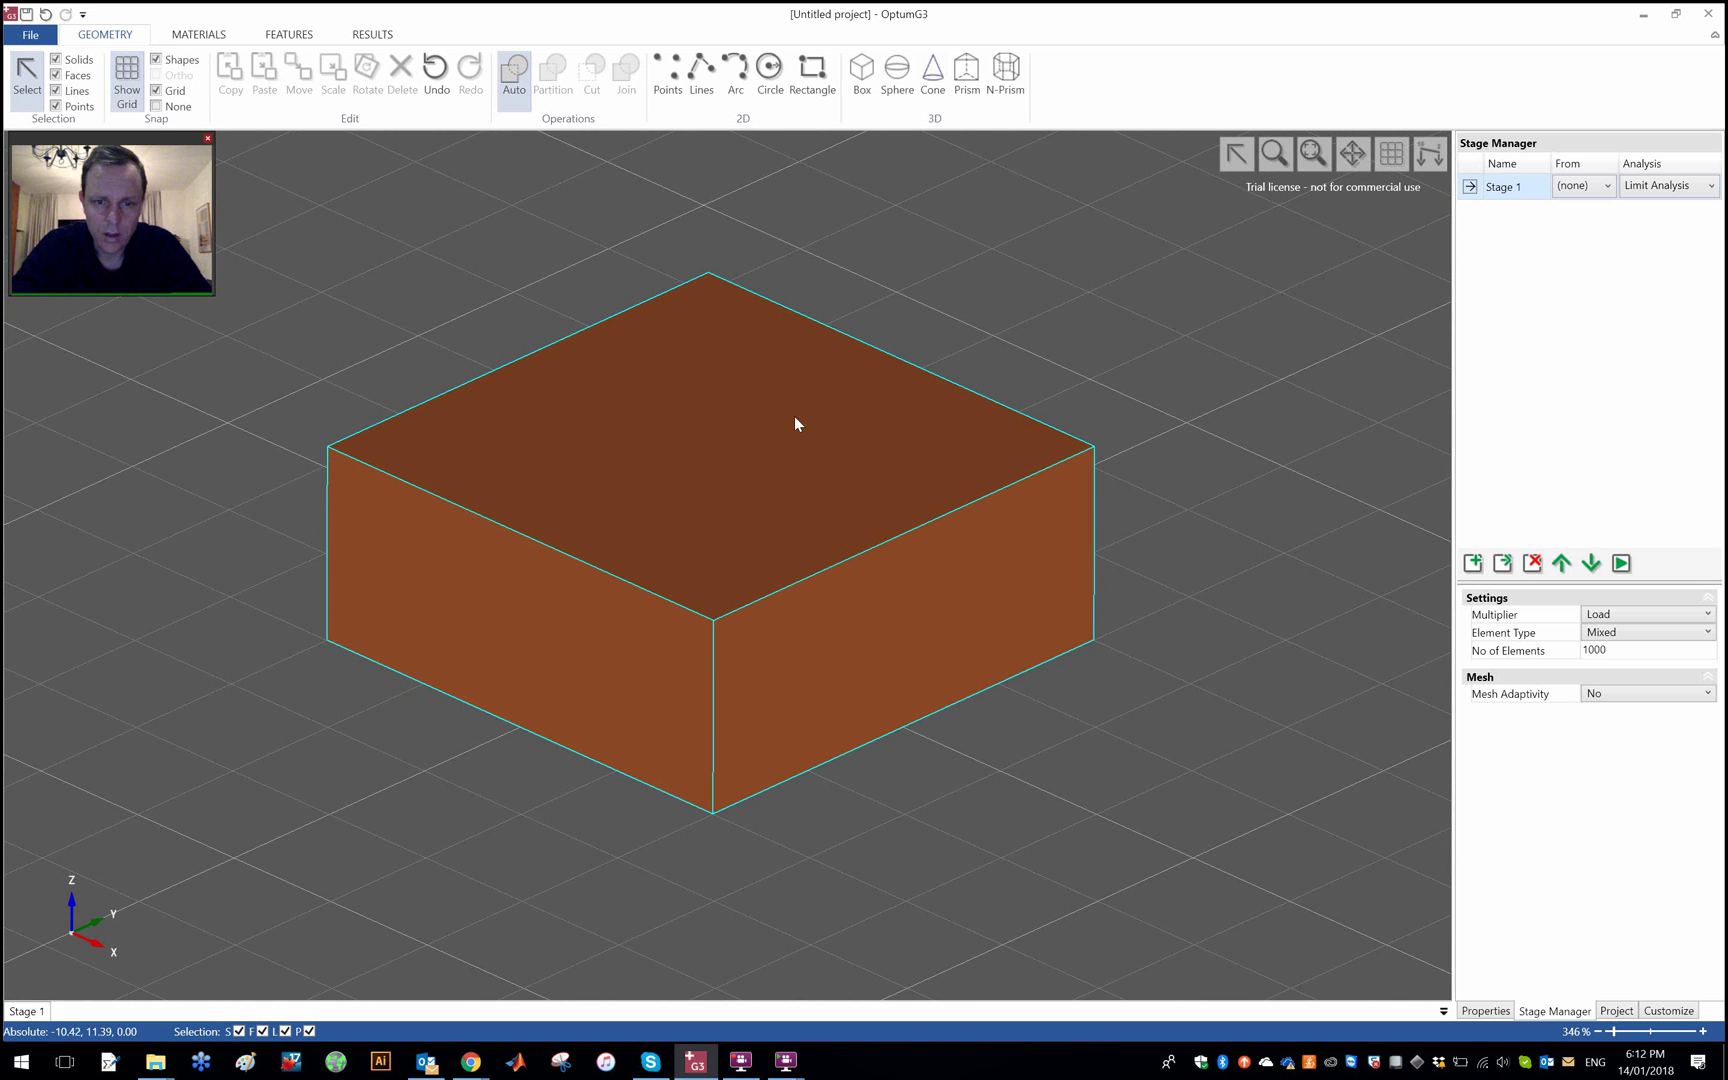
Switch to the top-down XY view and start the Rectangle tool
right_click(1180, 302)
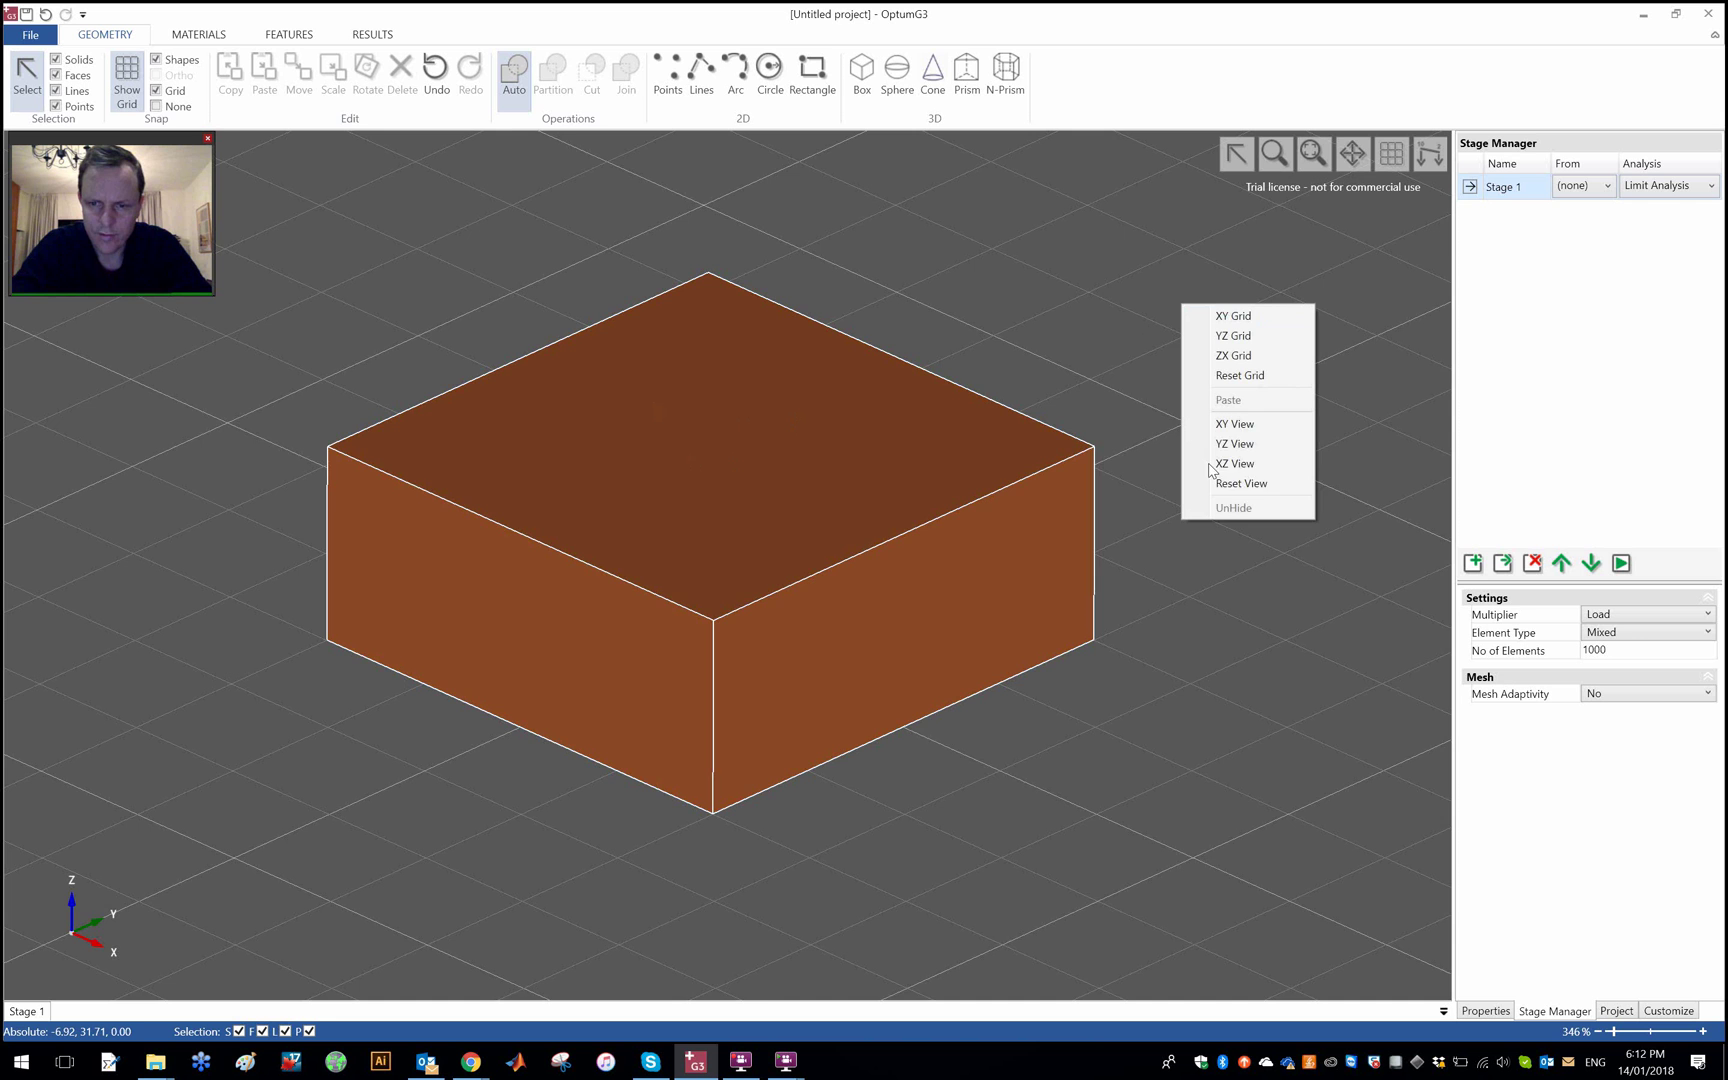
left_click(1236, 424)
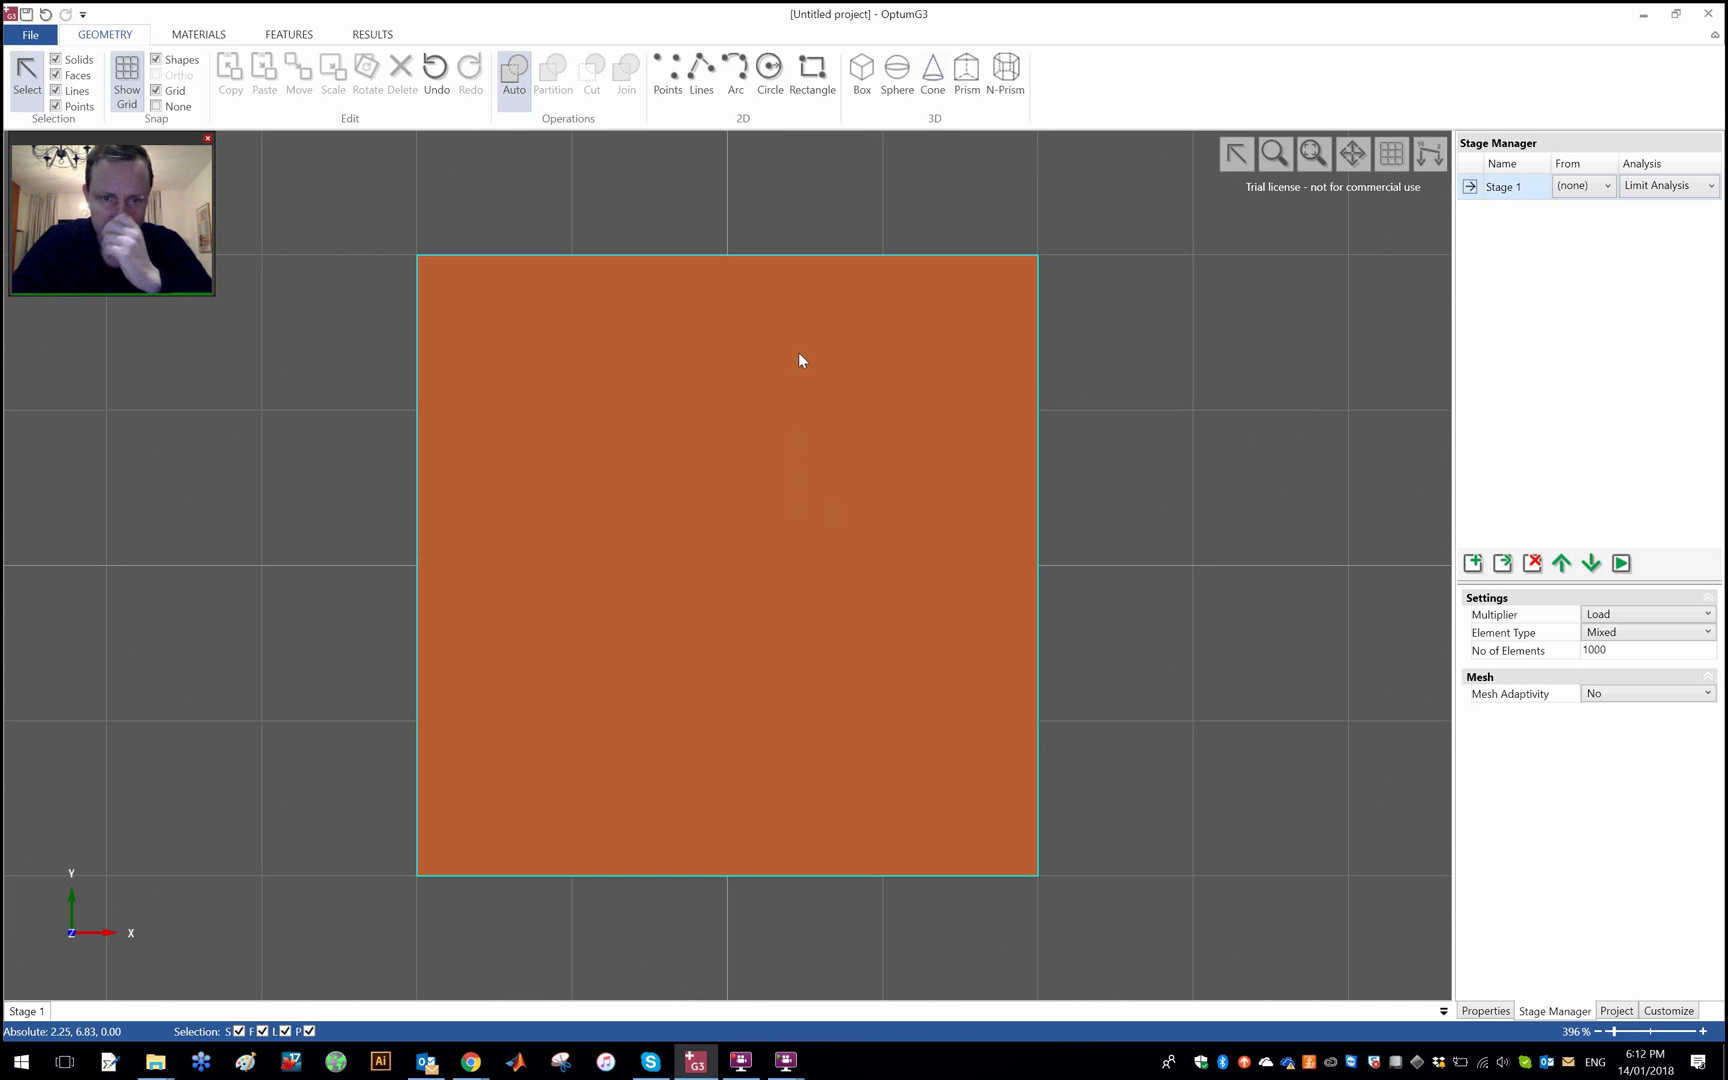
left_click(805, 90)
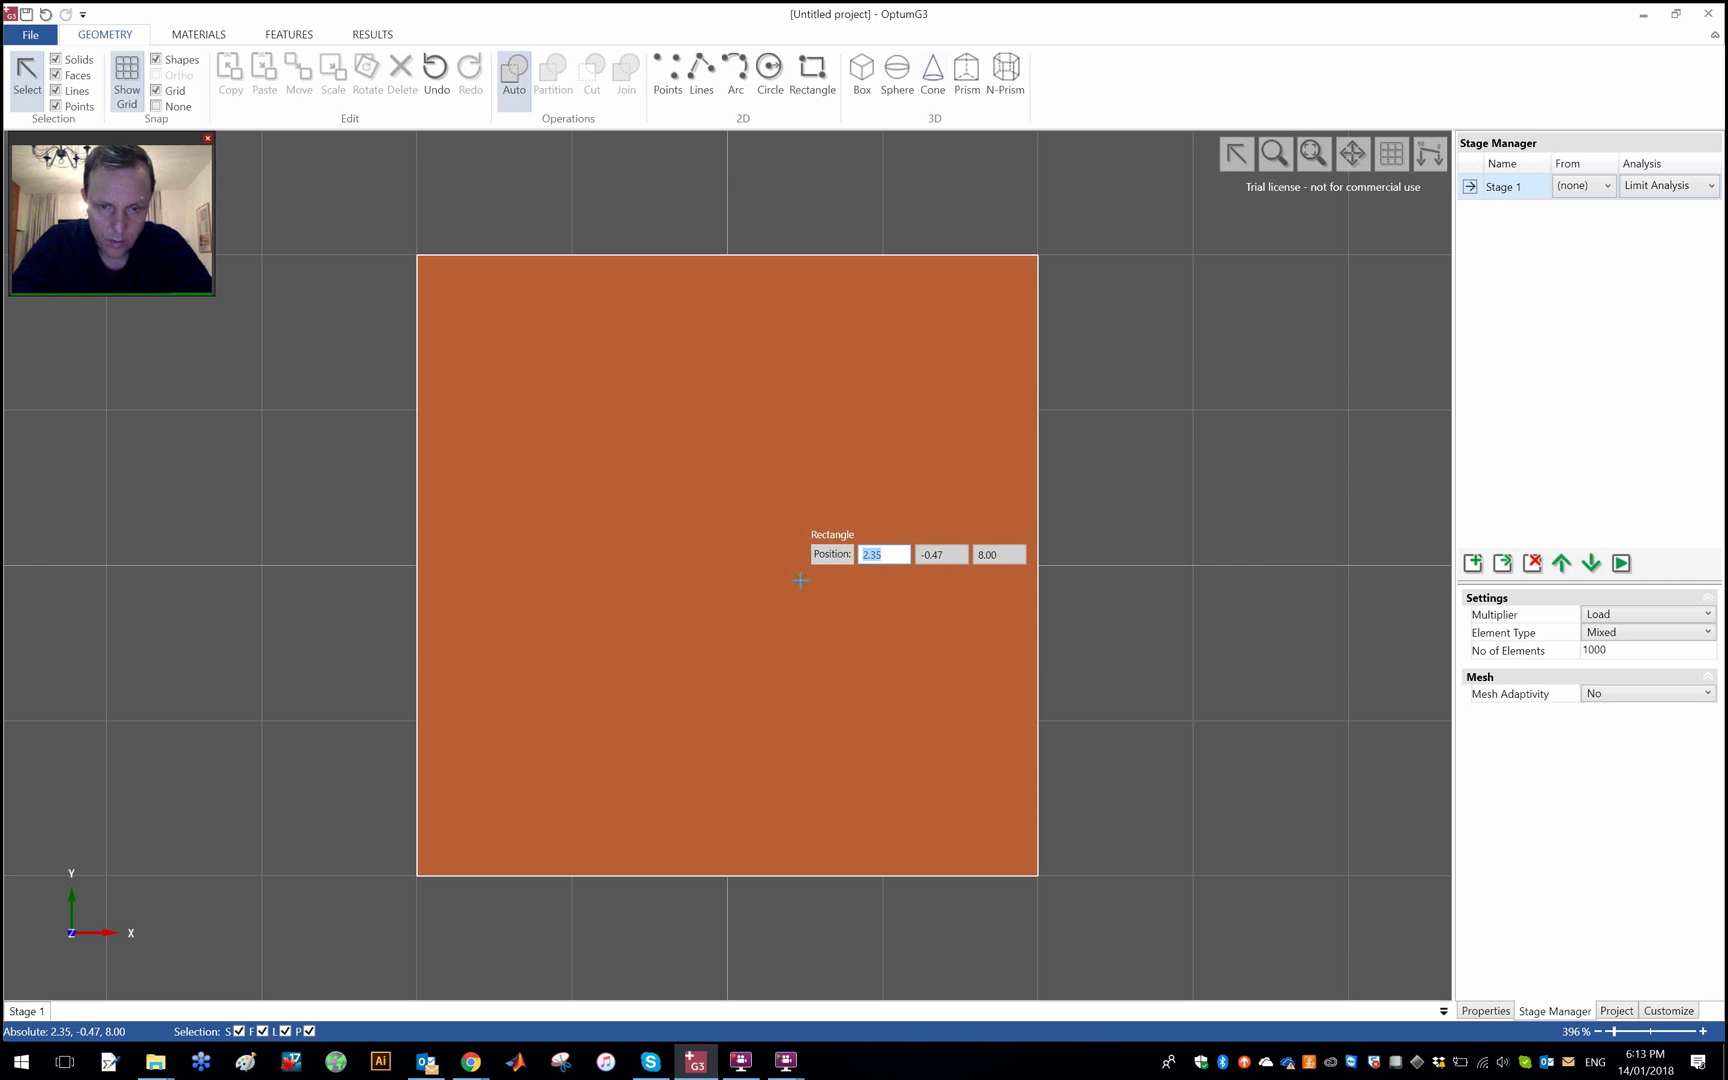
Draw the footing rectangle at height 8 from corner (2, -1) to corner (-2, 1)
type("2")
key("Tab")
type("-")
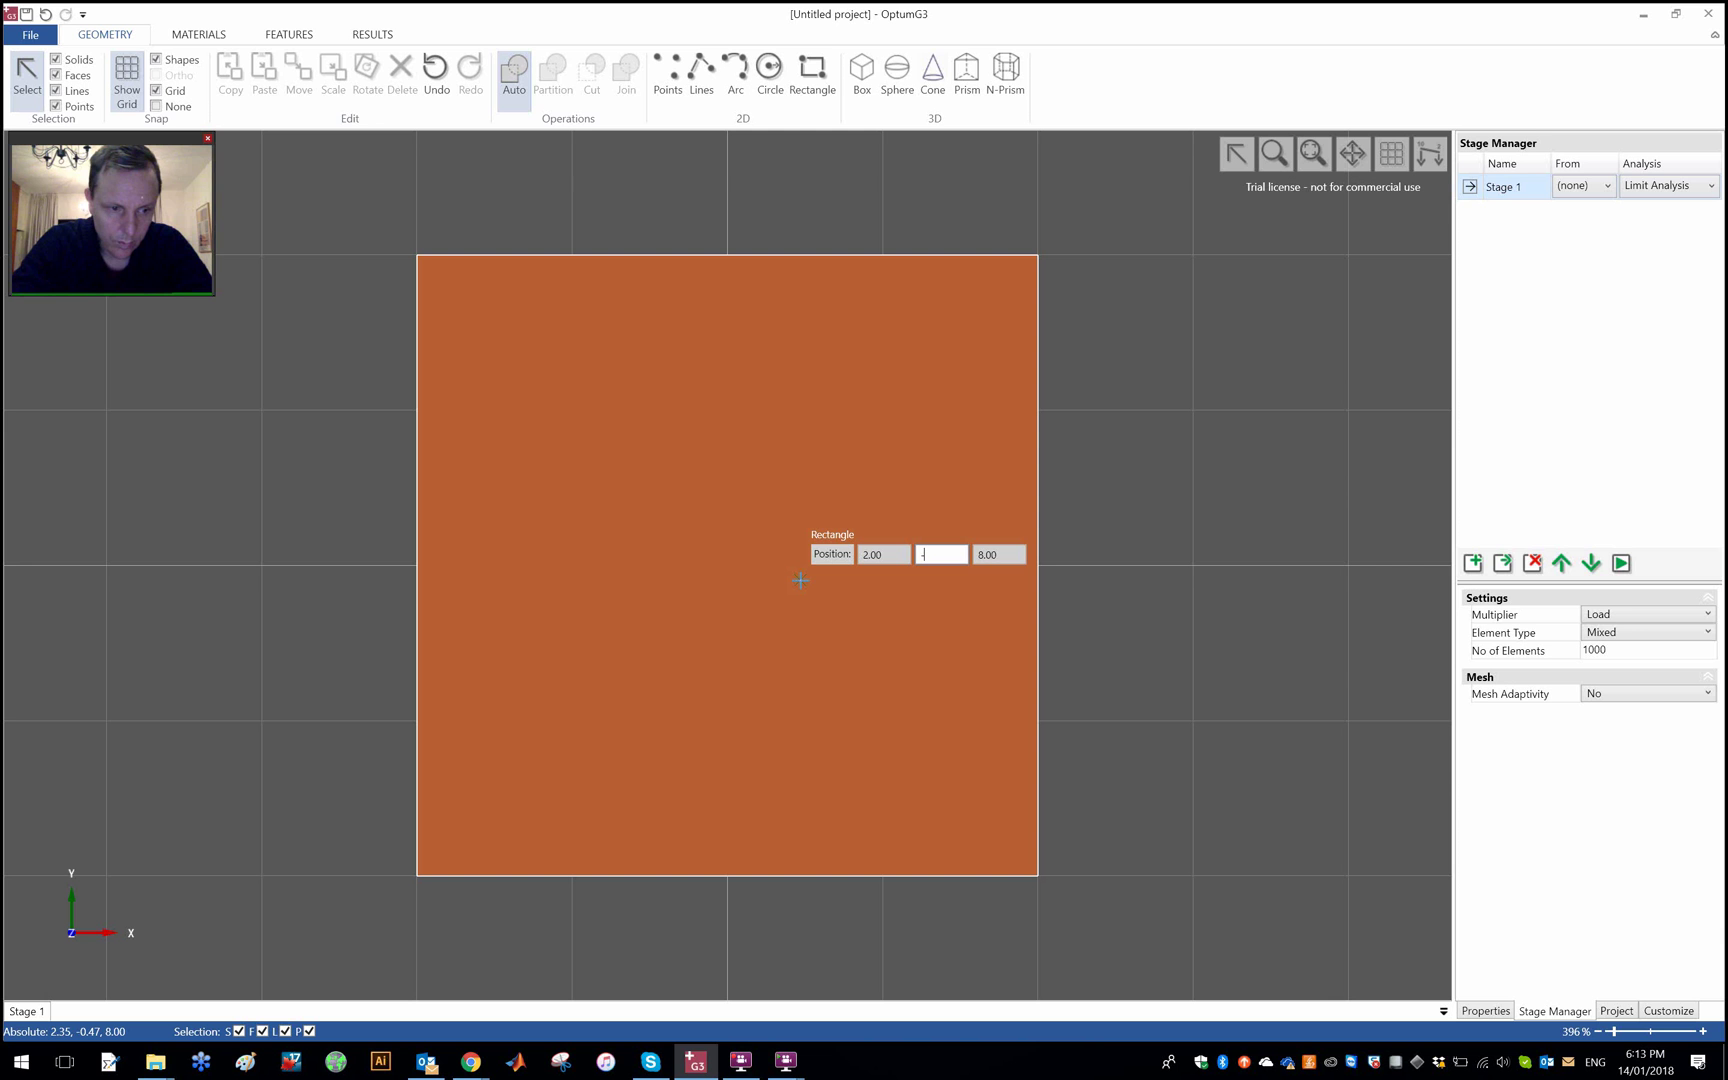
type("1")
key("Tab")
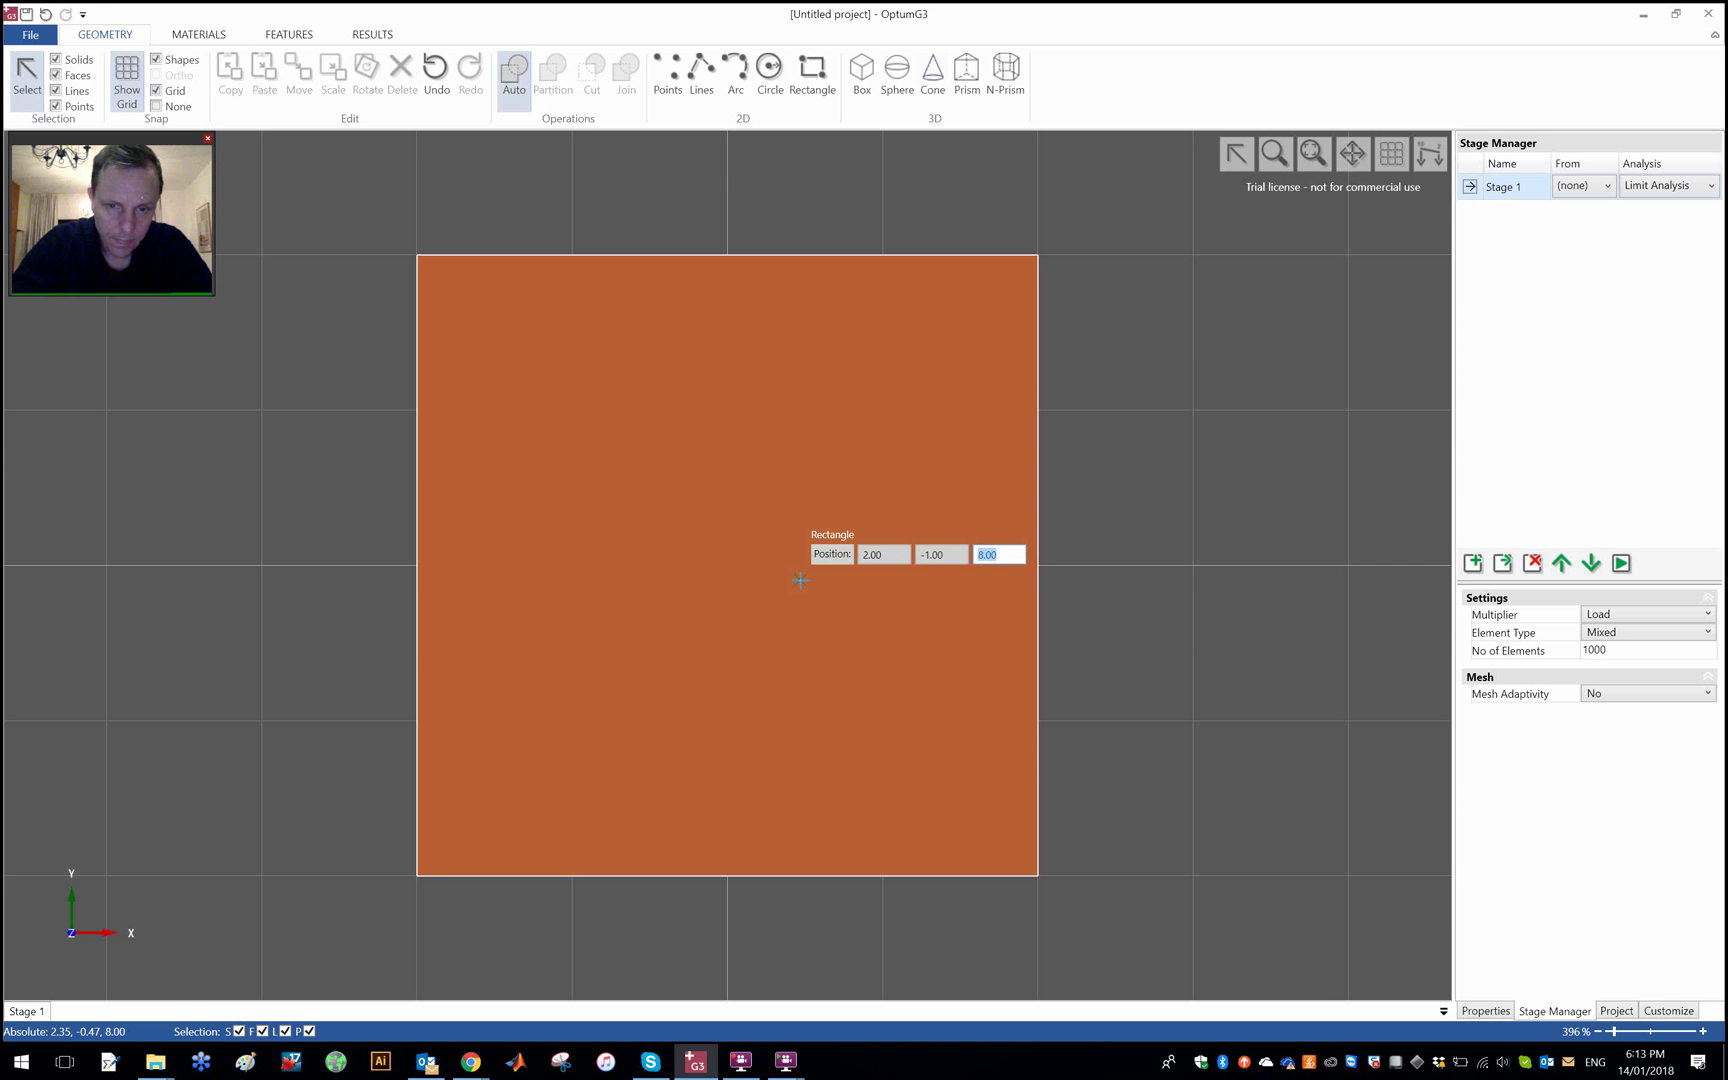
key("Tab")
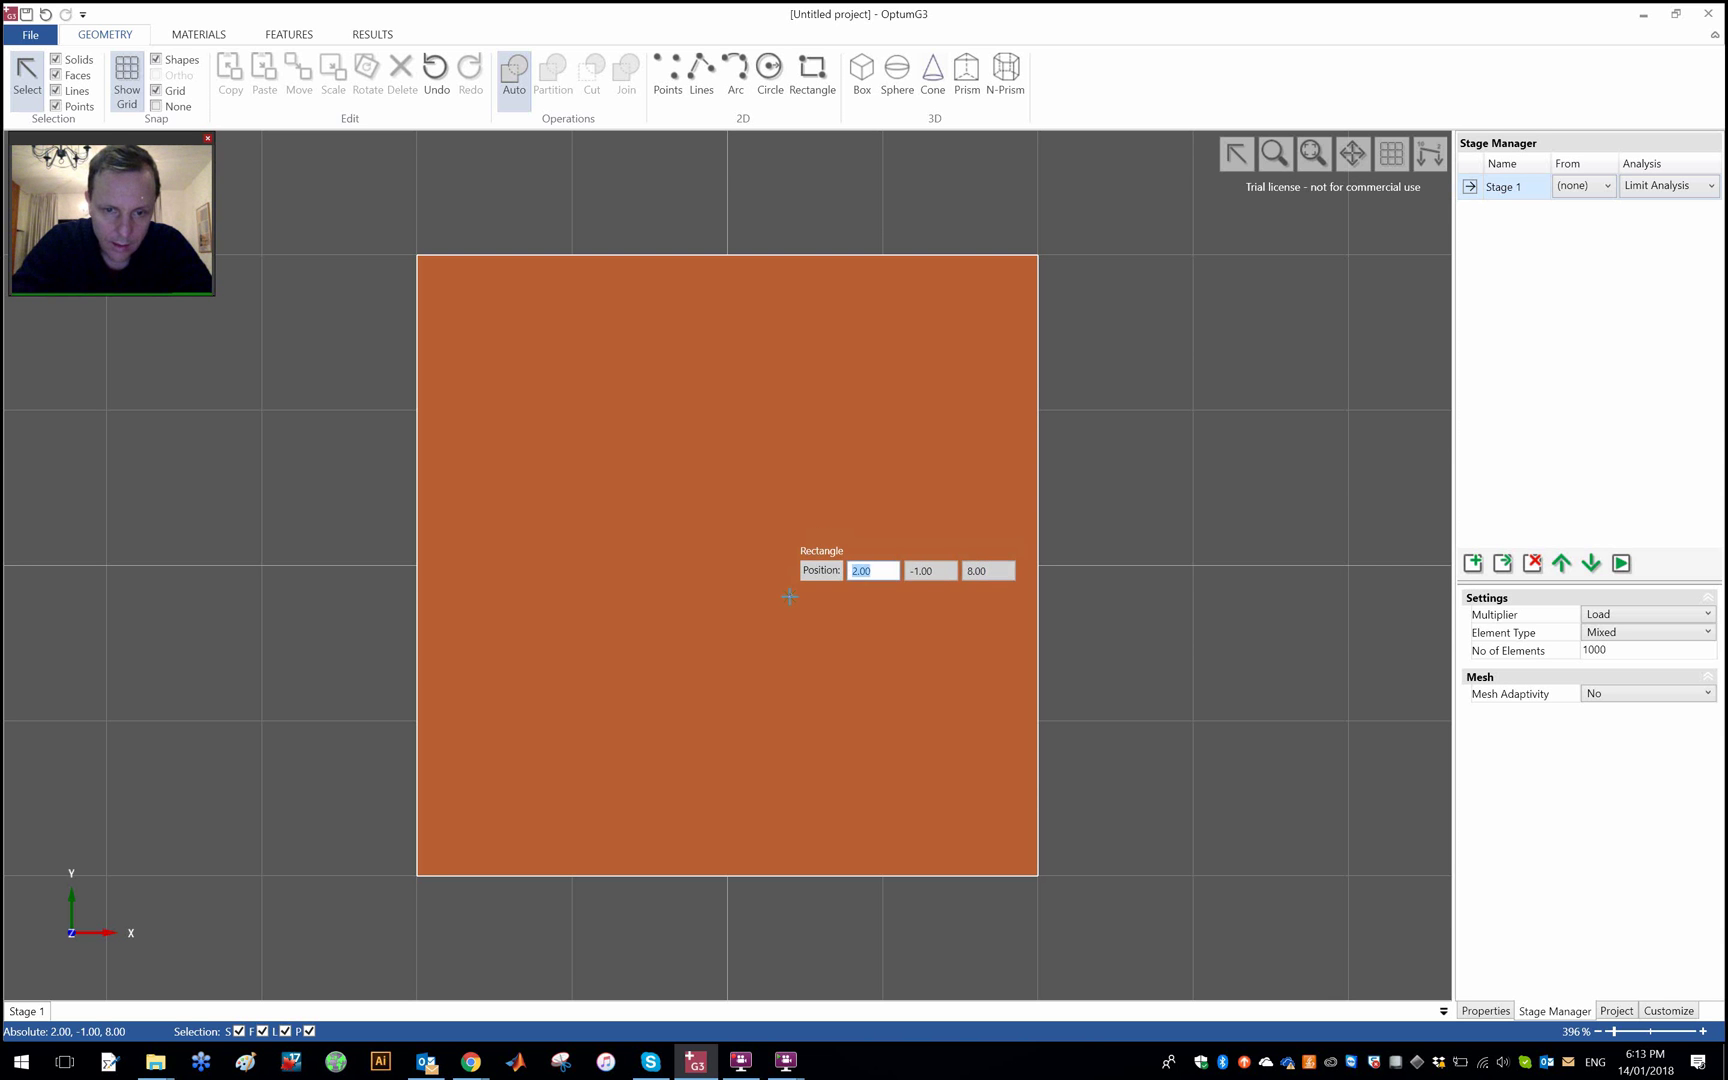
key("Return")
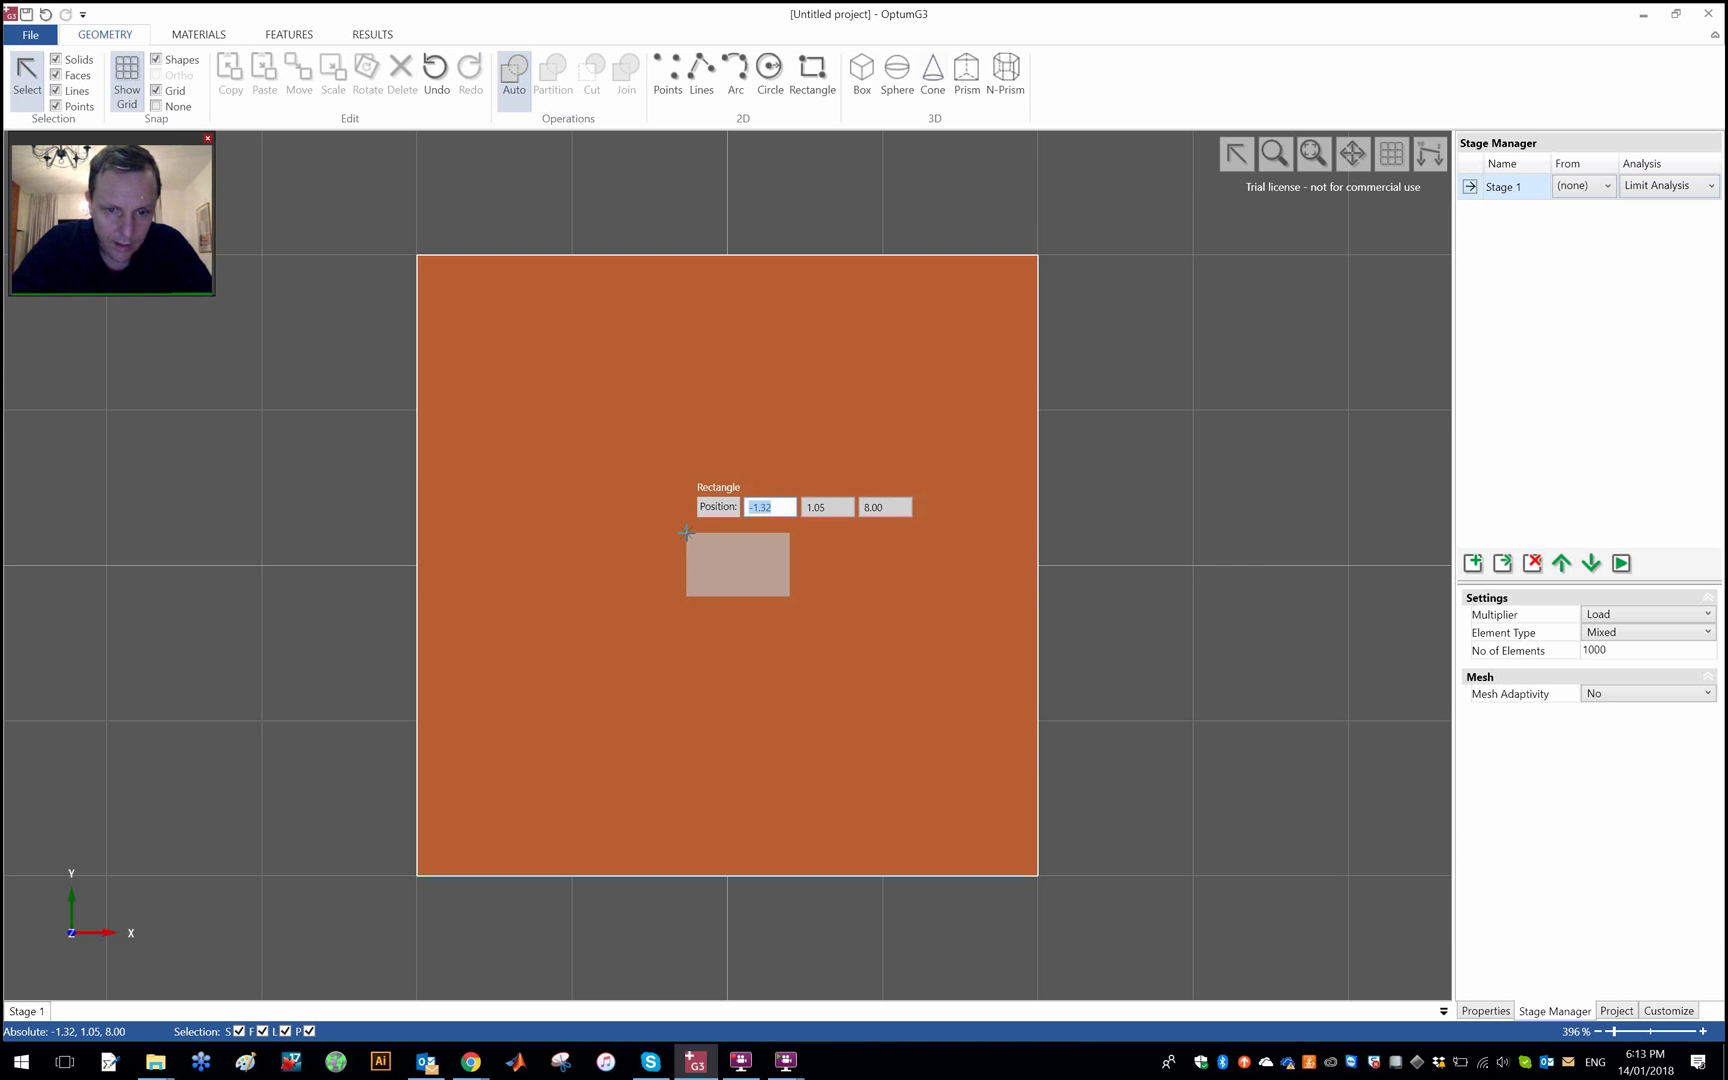
type("-2")
key("Tab")
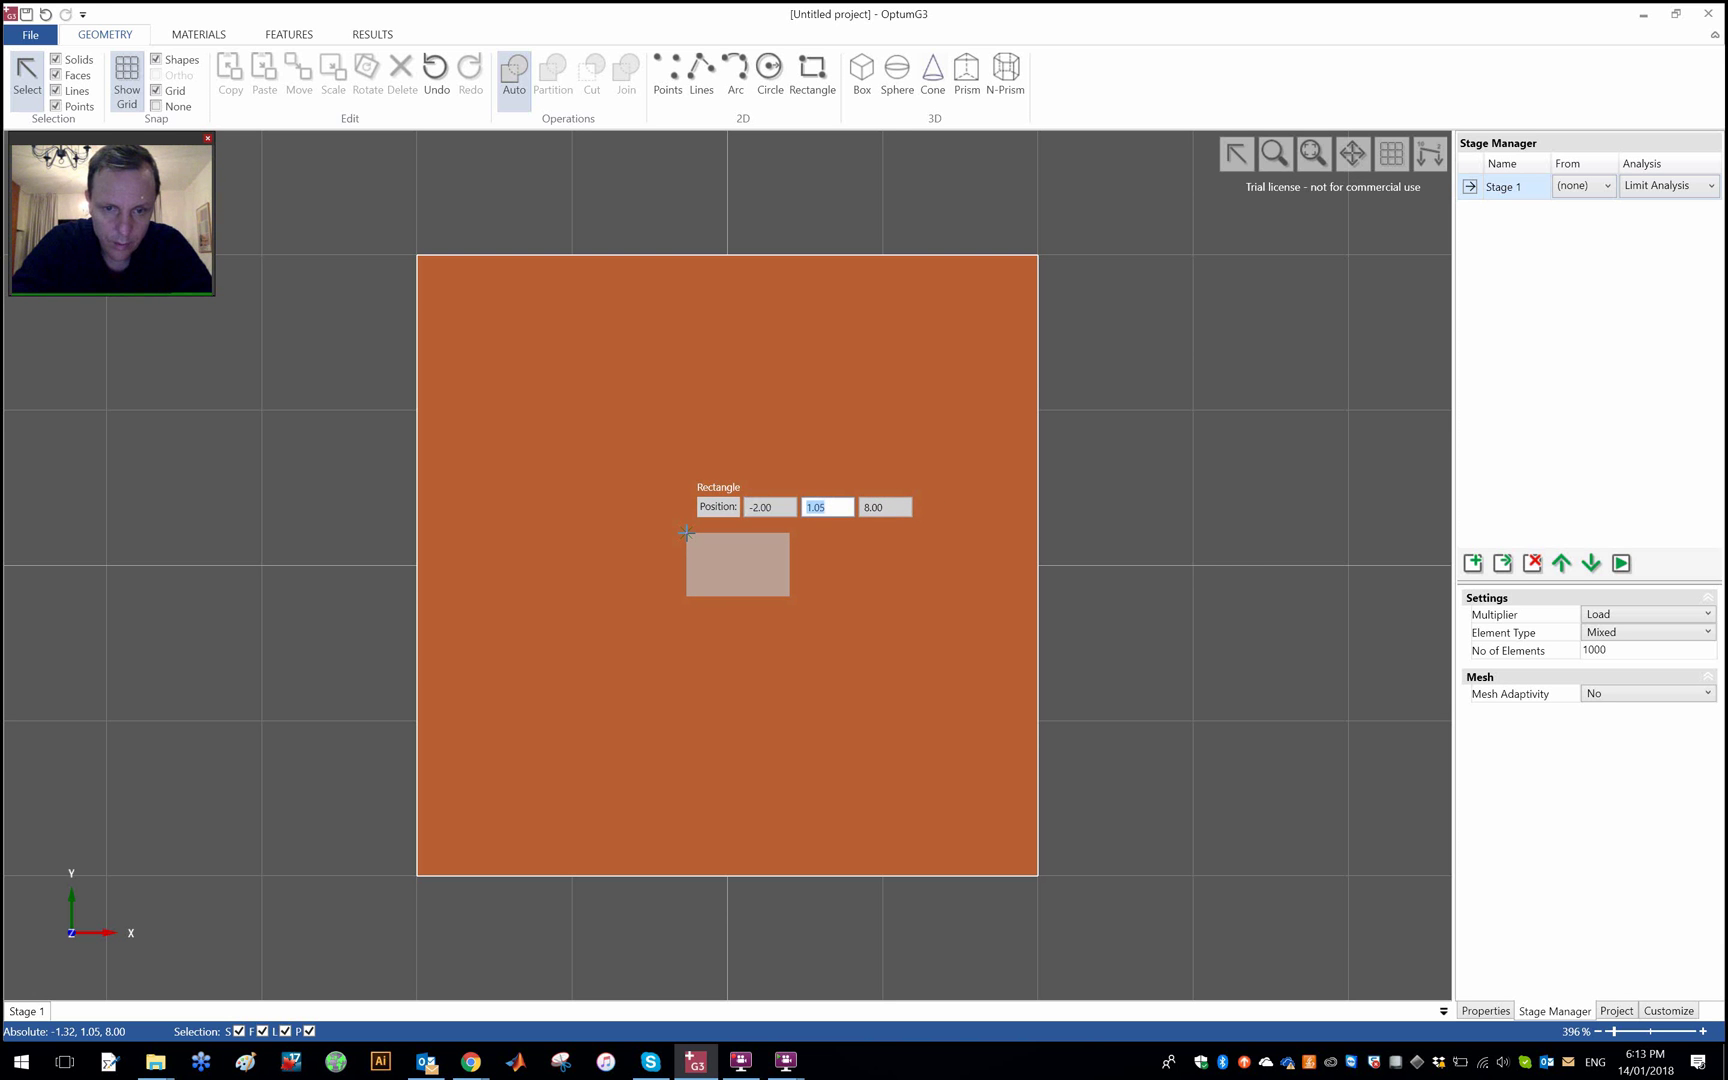
type("1")
key("Tab")
key("Return")
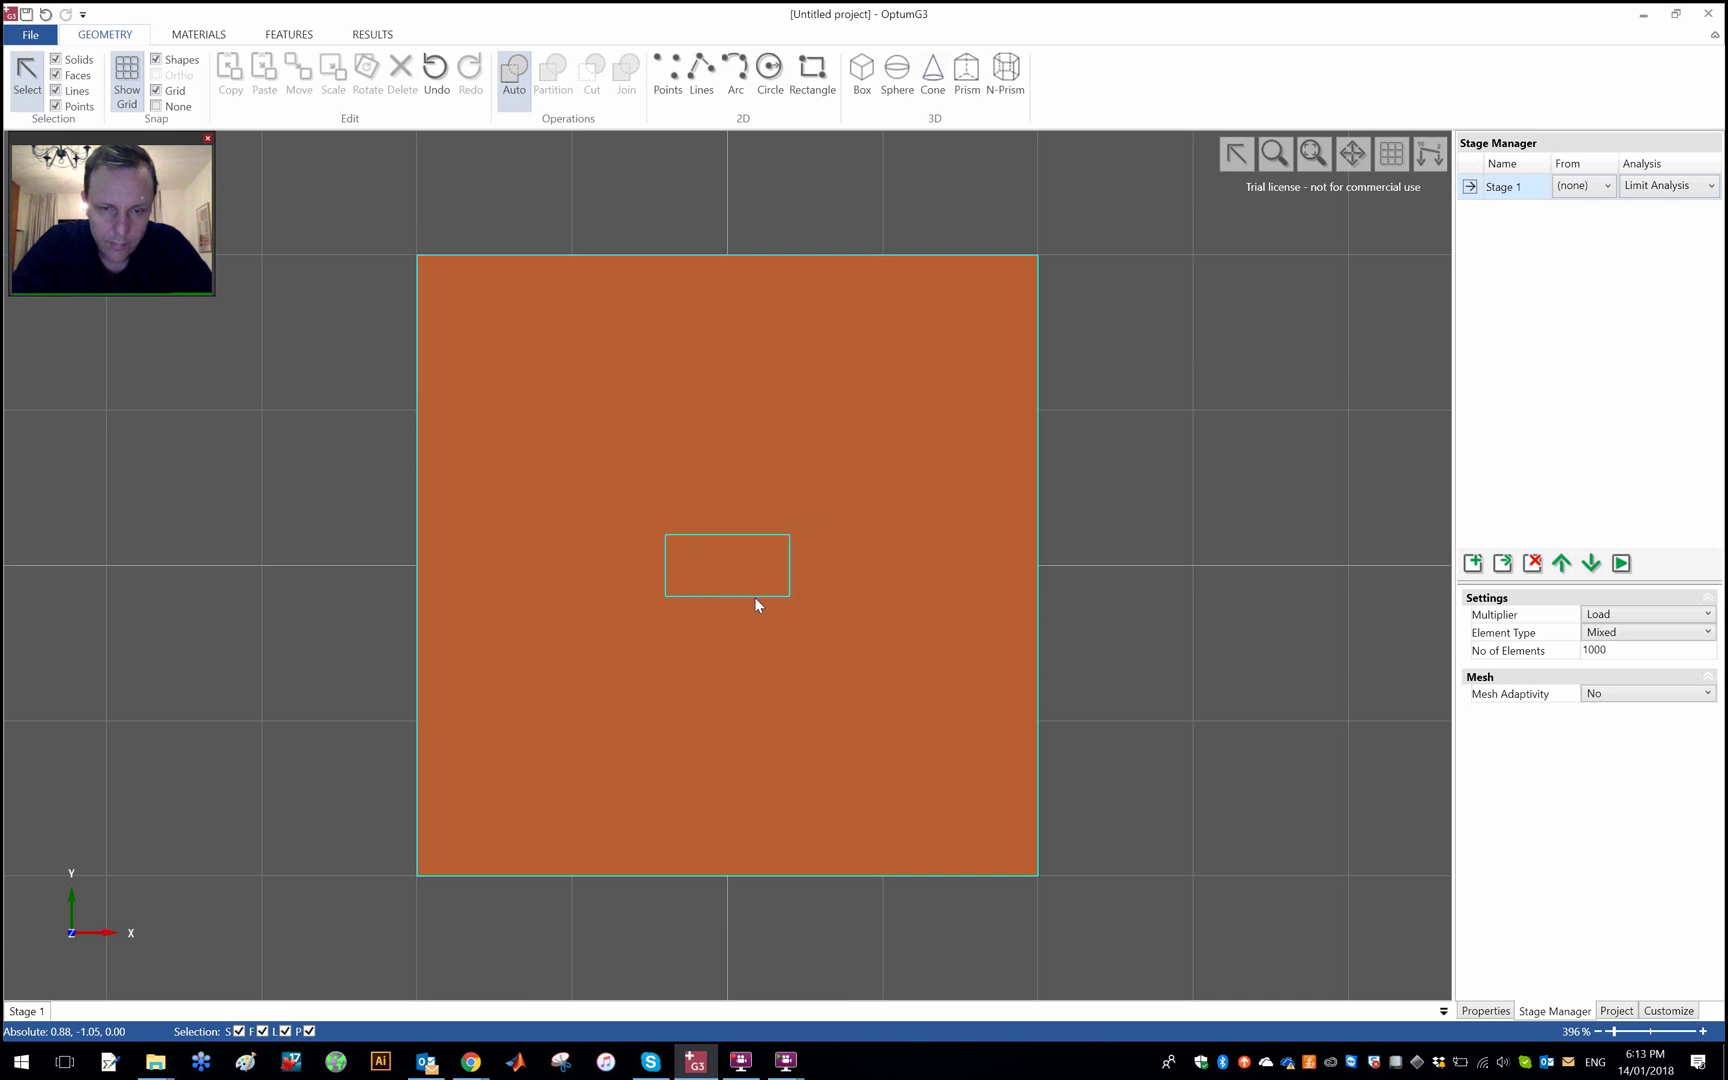
mouse_move(729, 540)
middle_mouse_down()
mouse_move(763, 460)
mouse_move(760, 539)
middle_mouse_up()
Check the rectangle's bottom and right edge lengths to confirm its 4 by 2 size
left_click(760, 538)
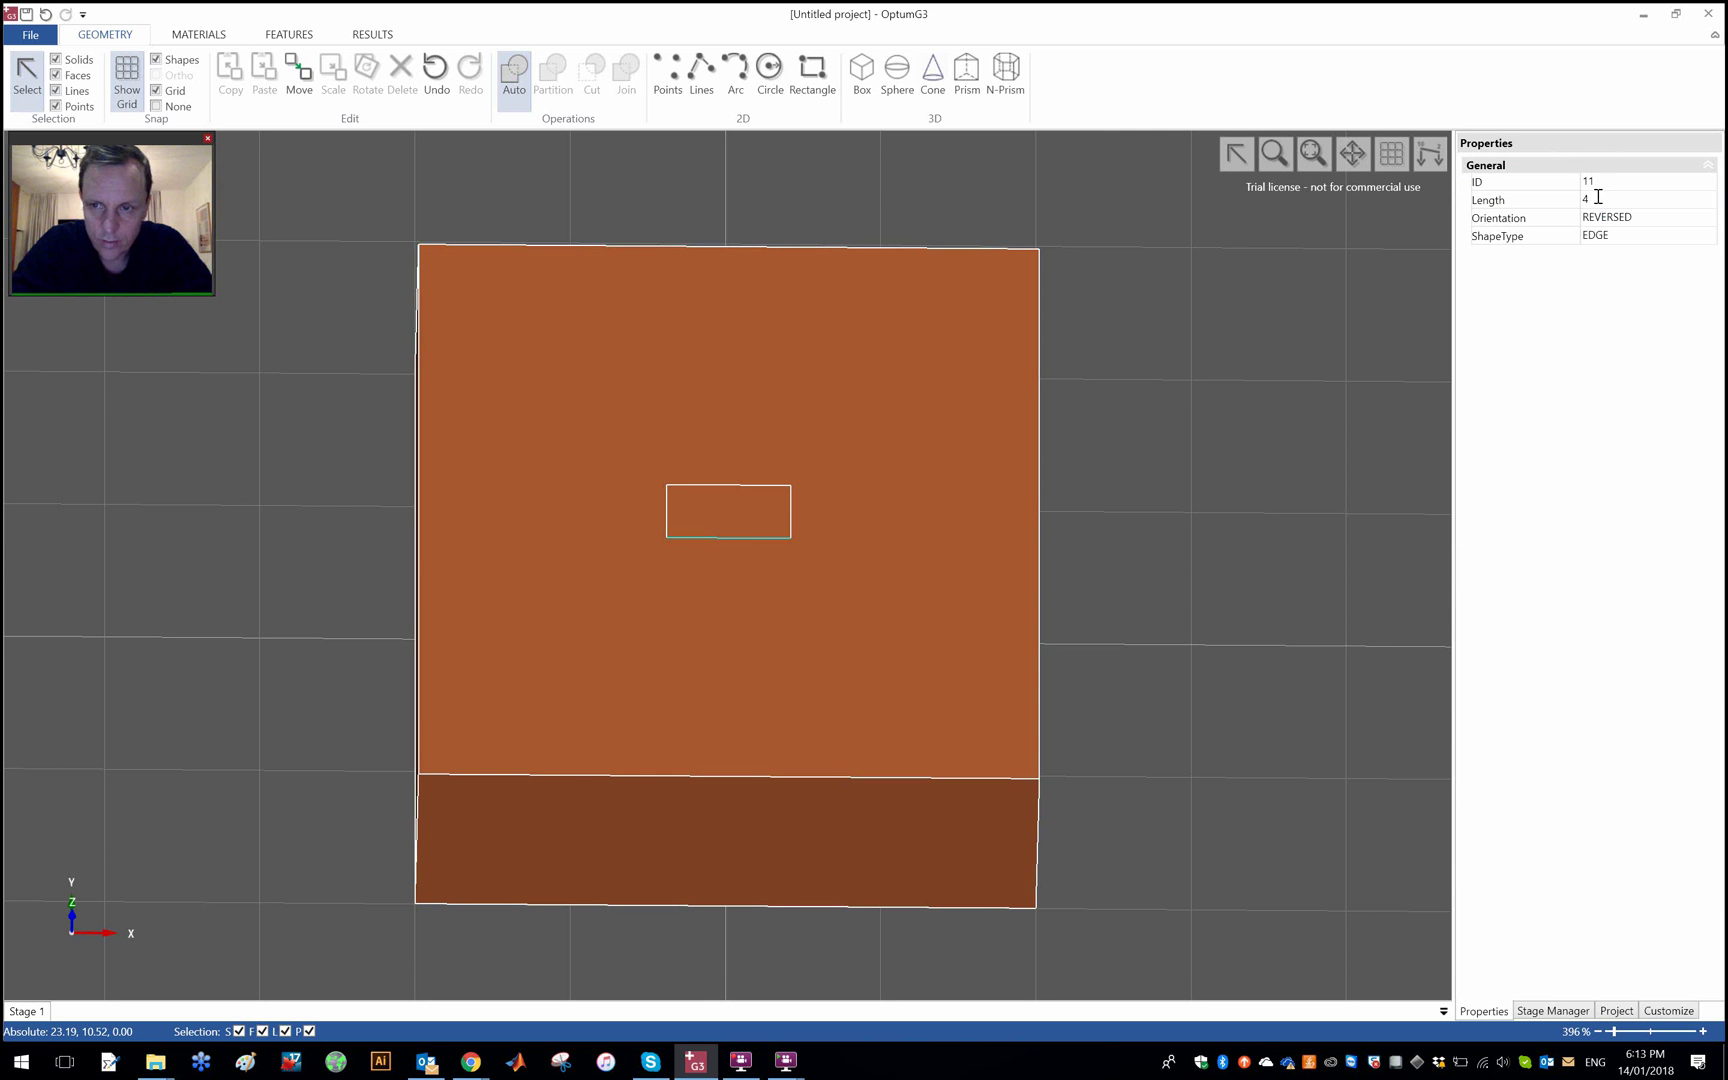
left_click(790, 510)
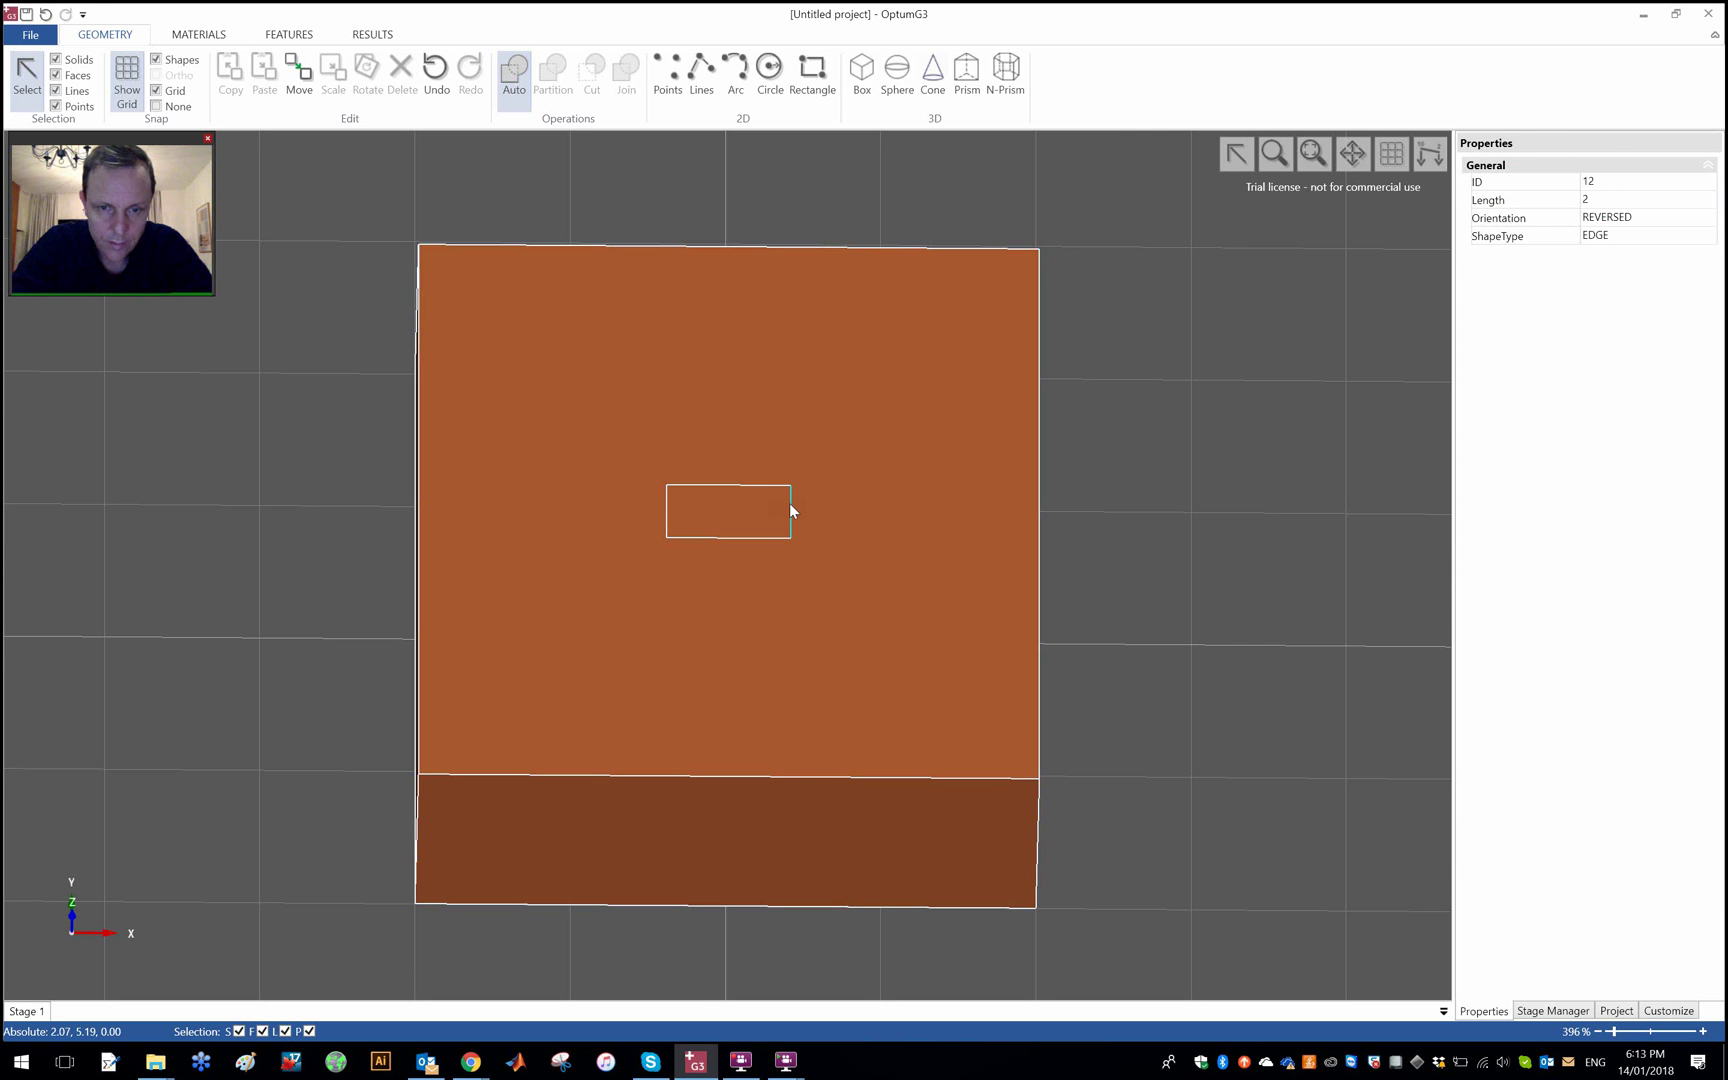
left_click(1268, 443)
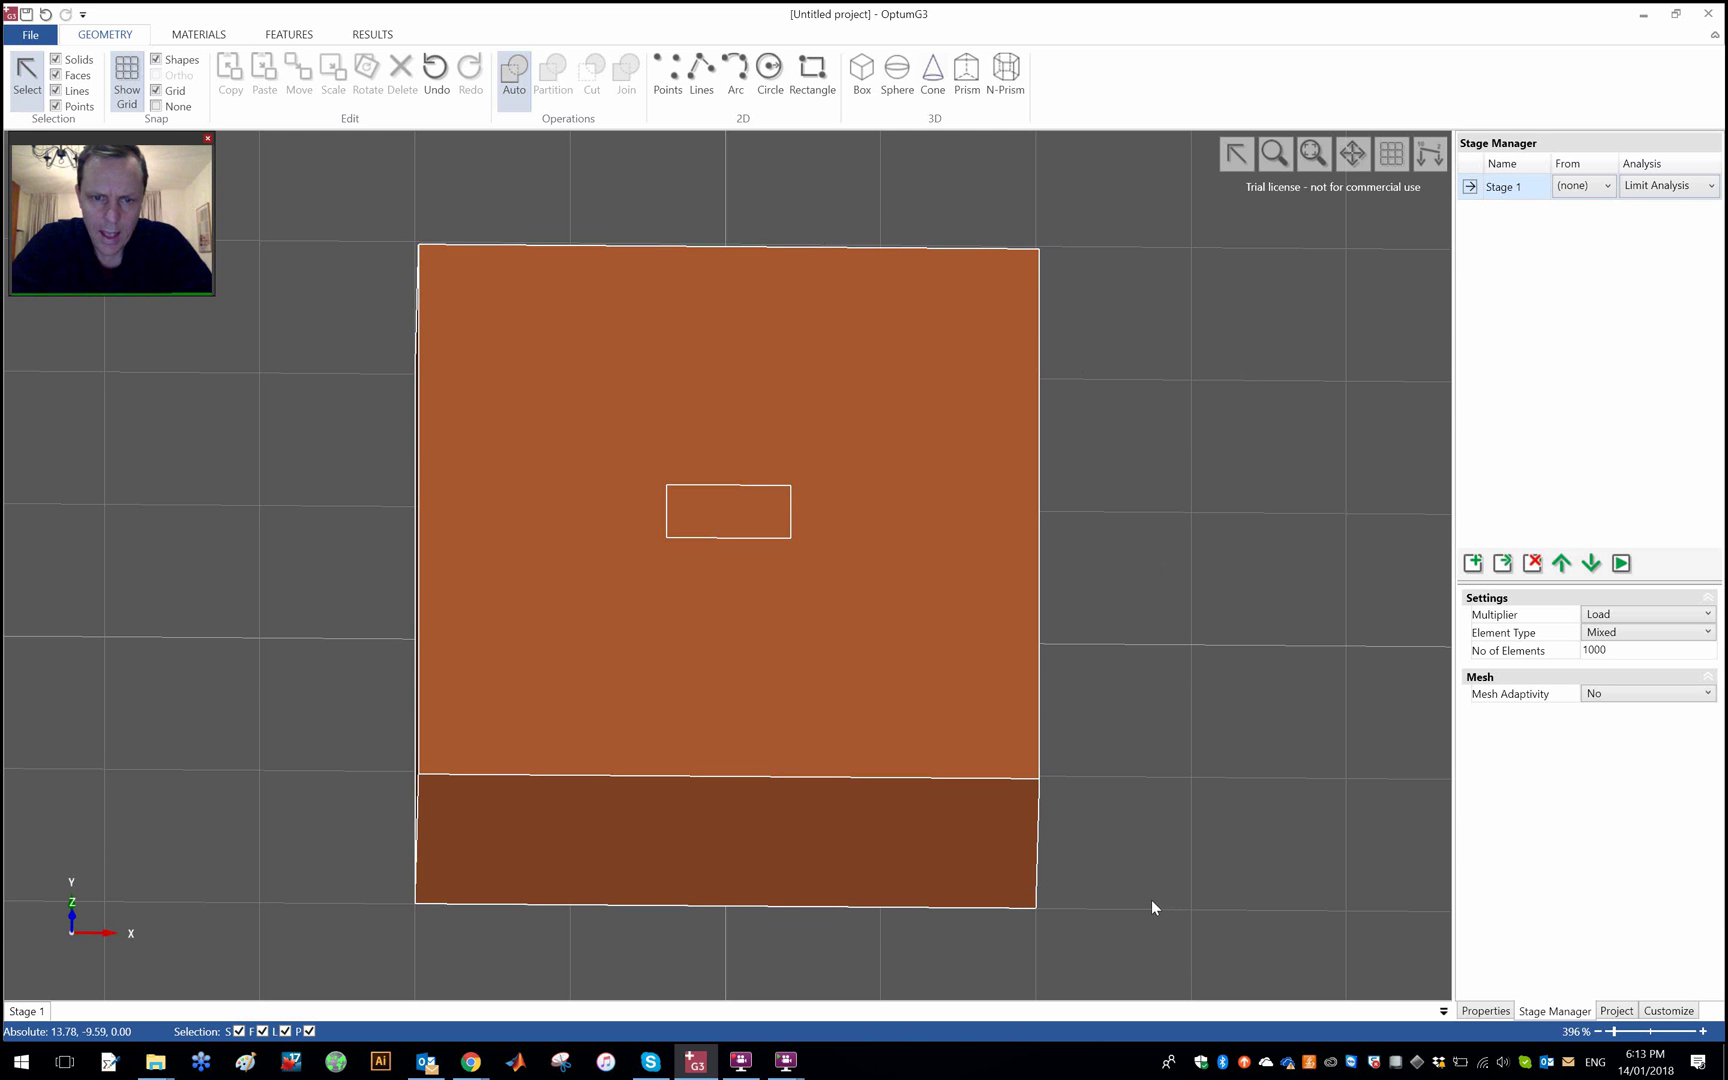
middle_click_drag(1150, 900, 1172, 851)
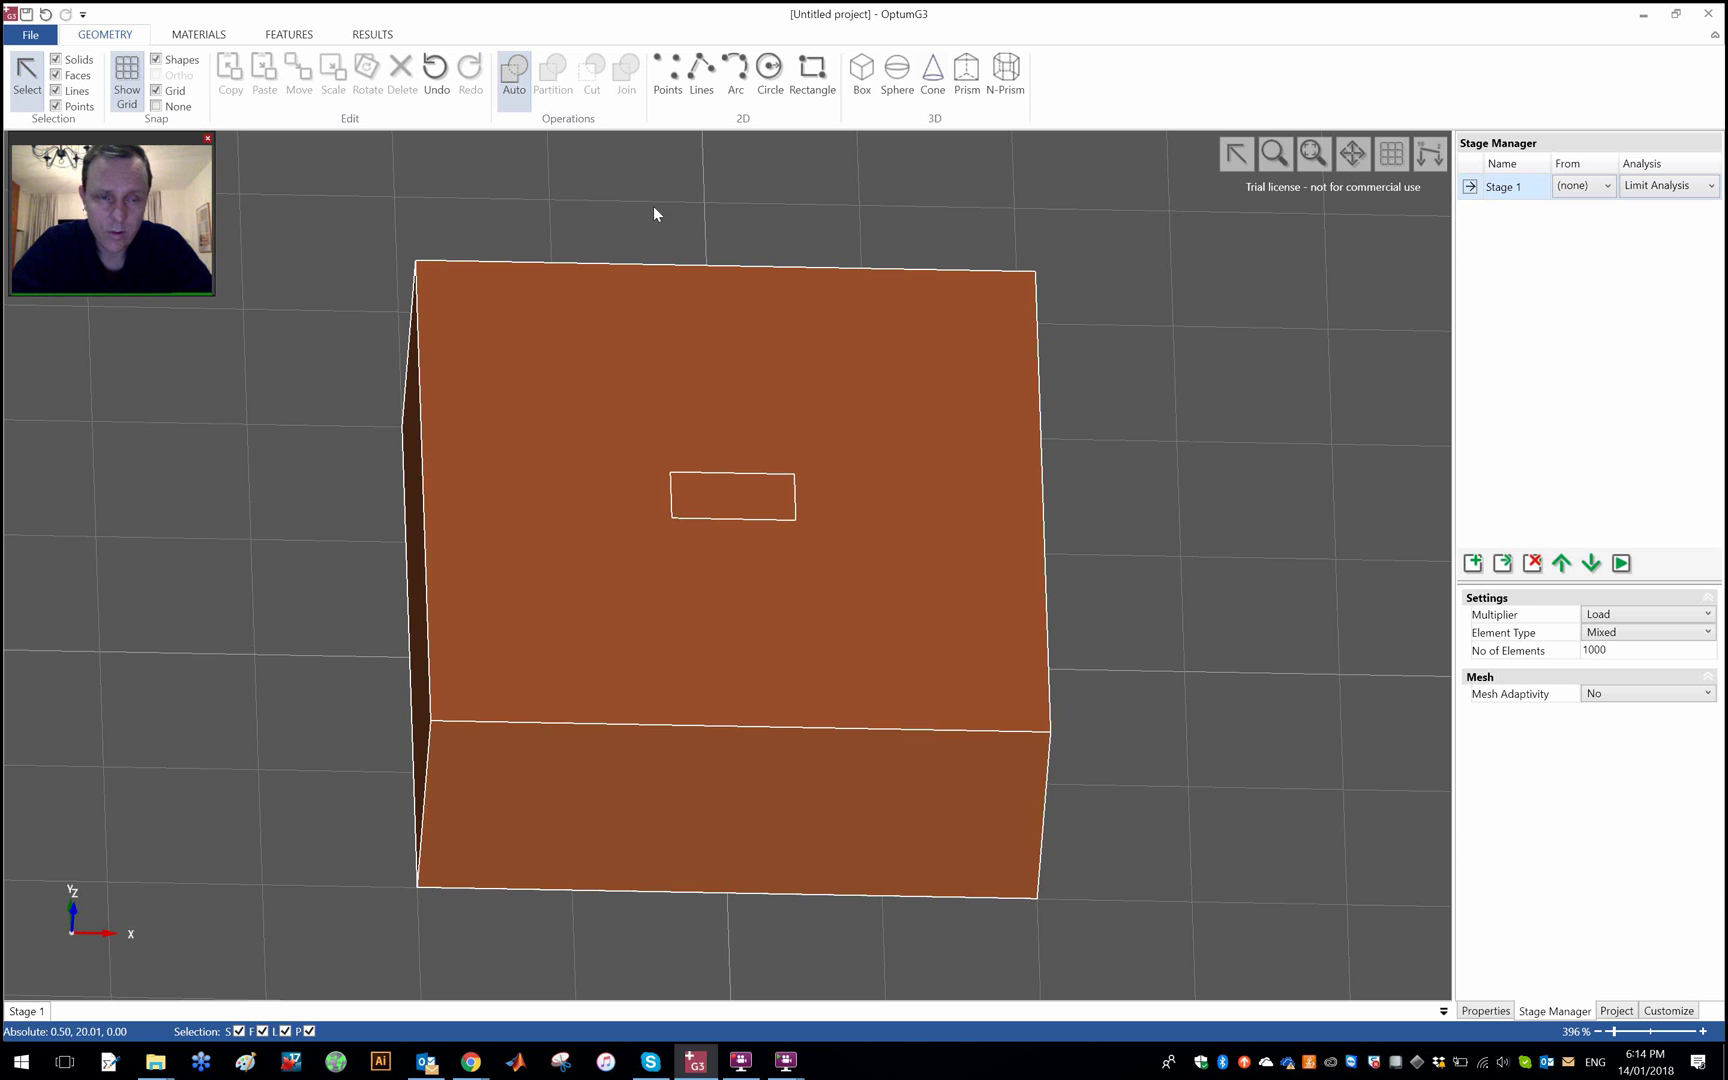
Select the rectangle face and make it an S800 shell plate
left_click(77, 59)
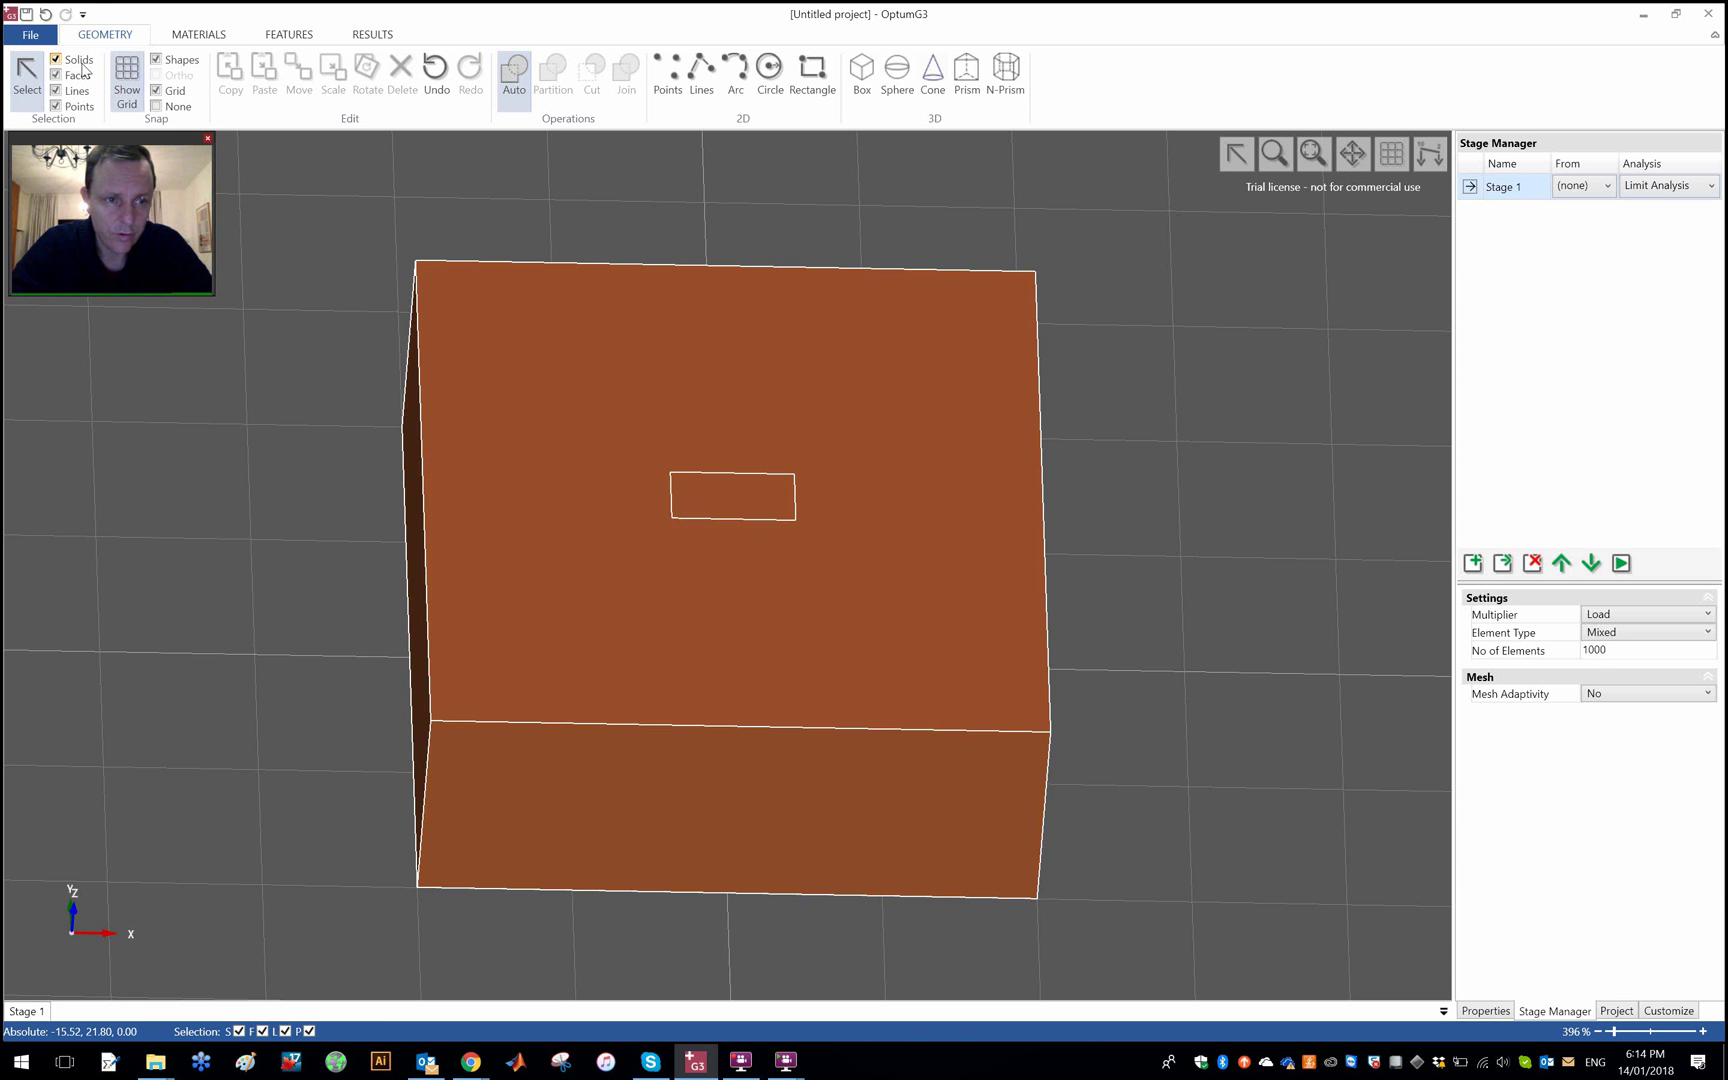
left_click(751, 491)
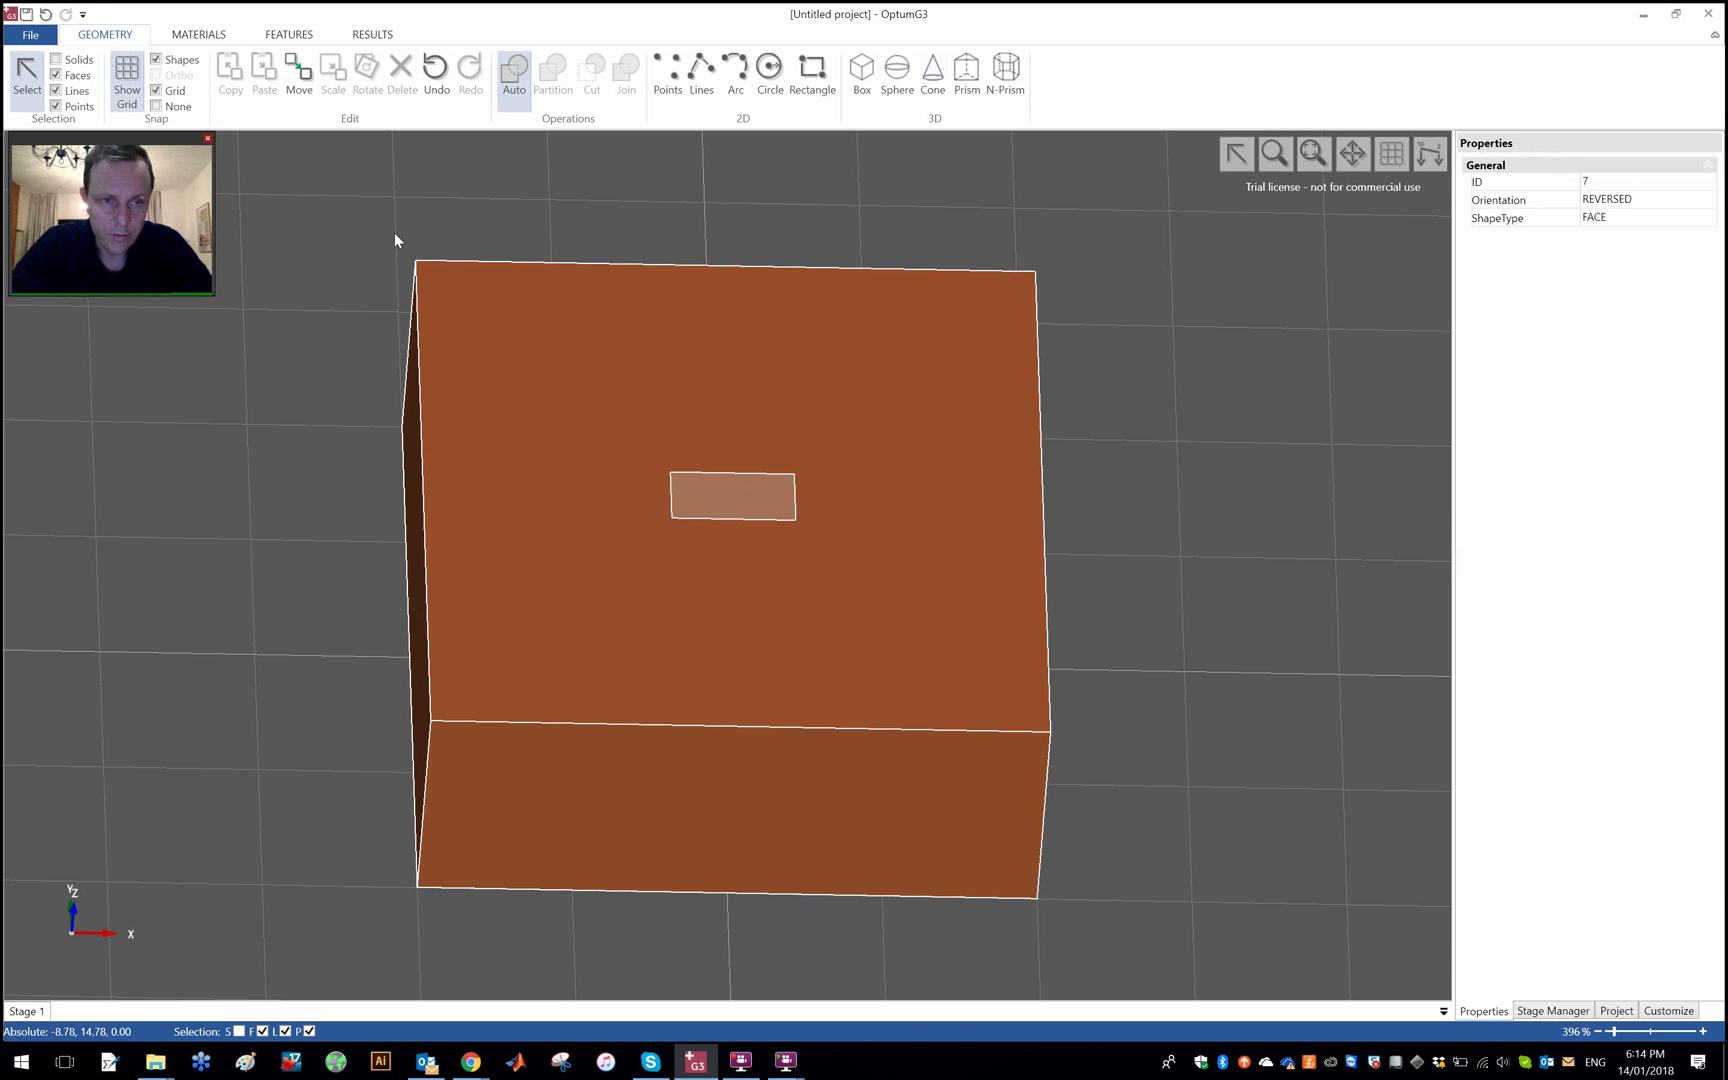
left_click(290, 34)
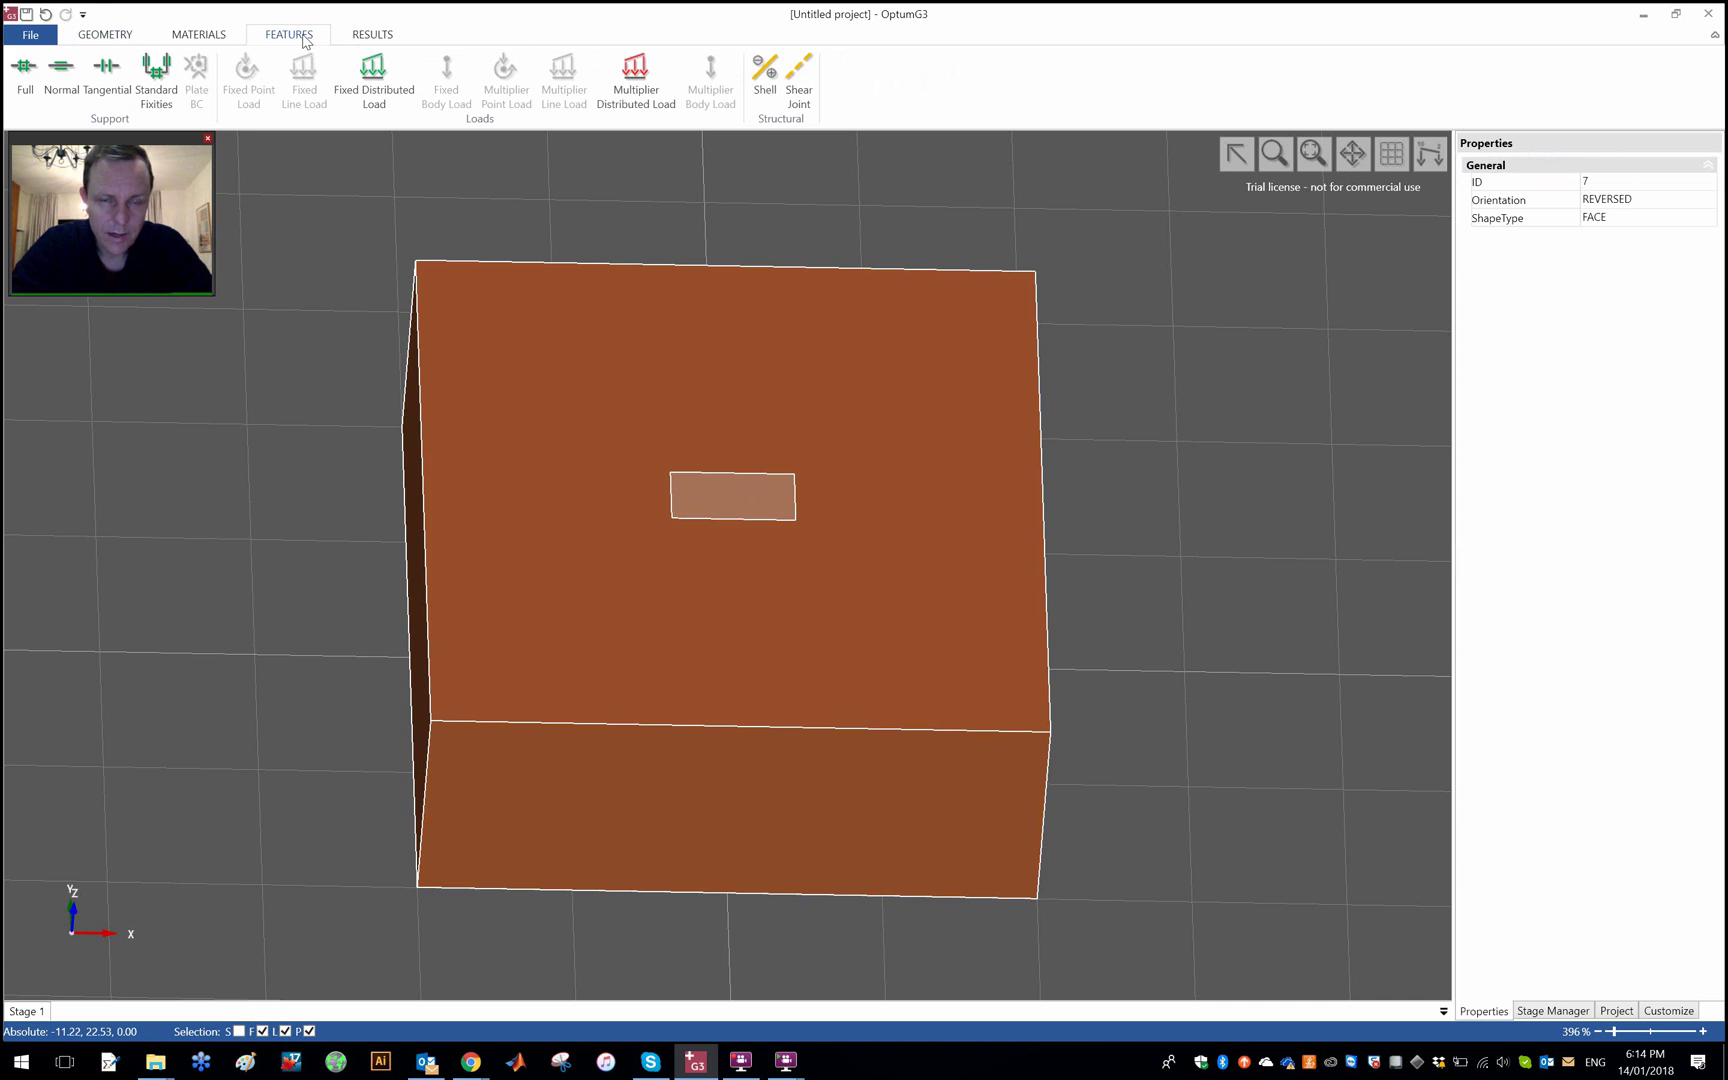
left_click(766, 78)
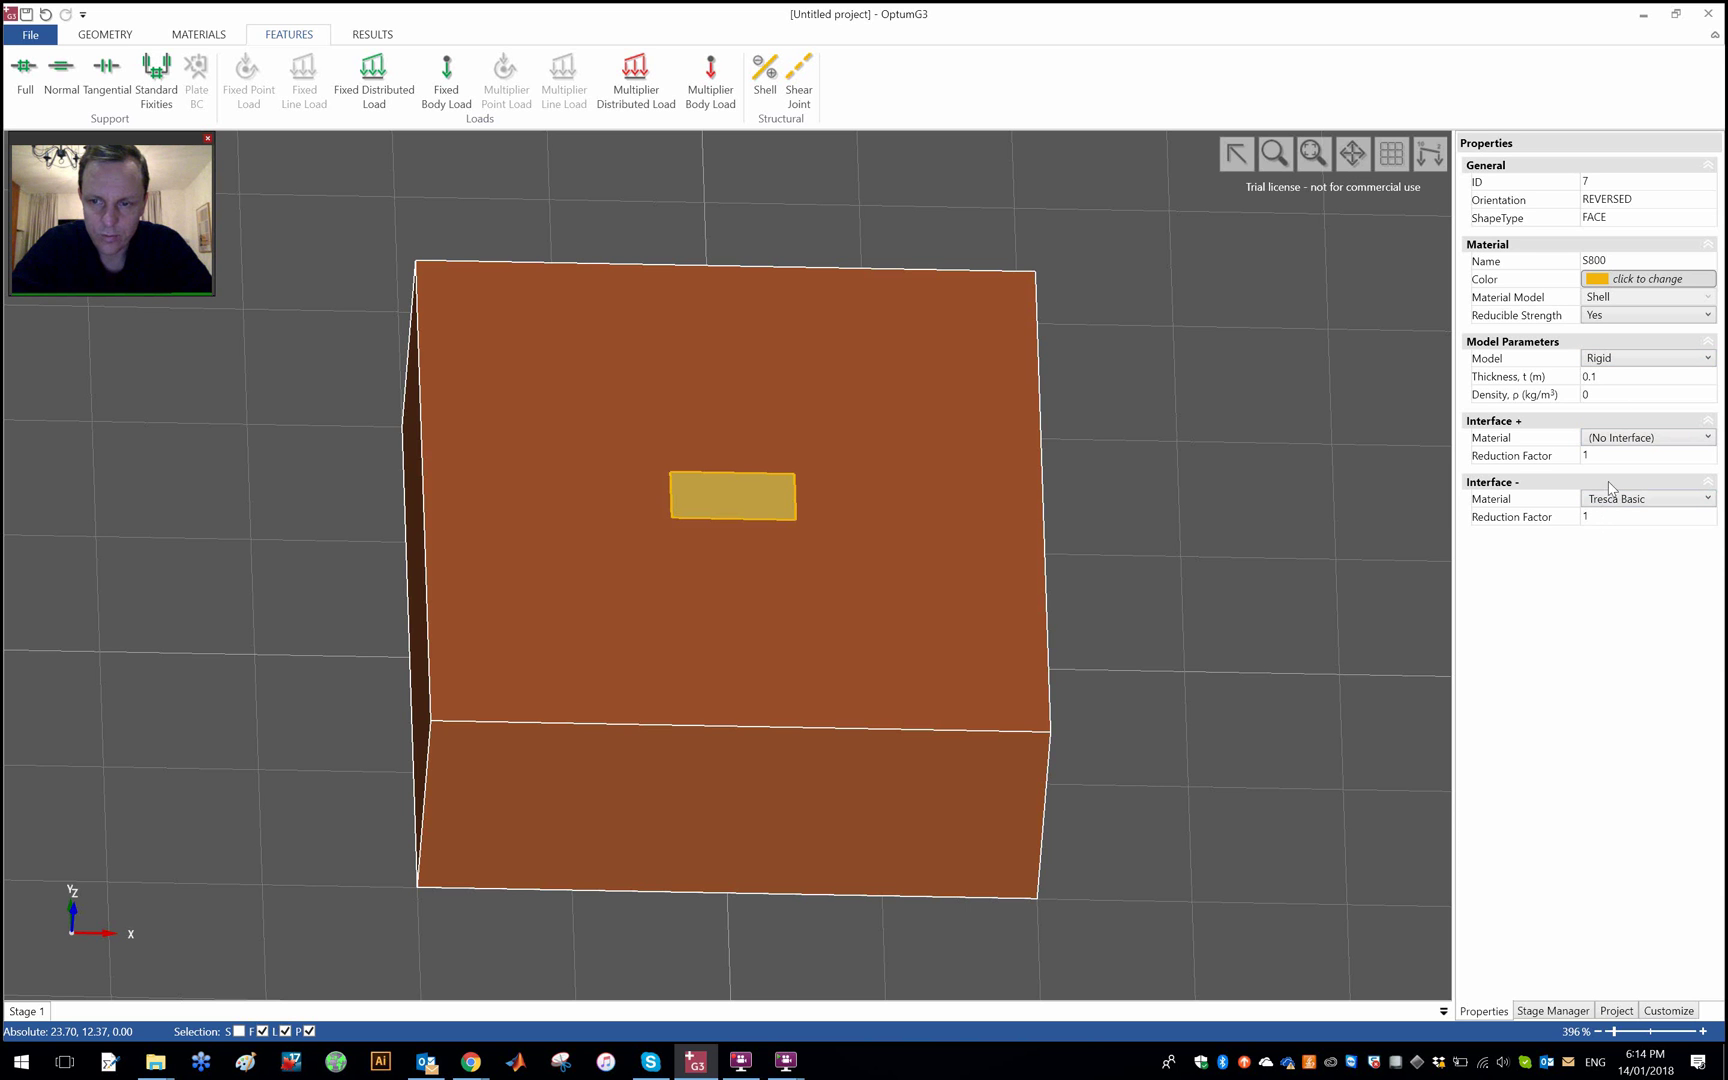
Set the plate's model to Rigid after briefly trying Rigid-Plastic with Mises yield
left_click(1630, 360)
left_click(1648, 378)
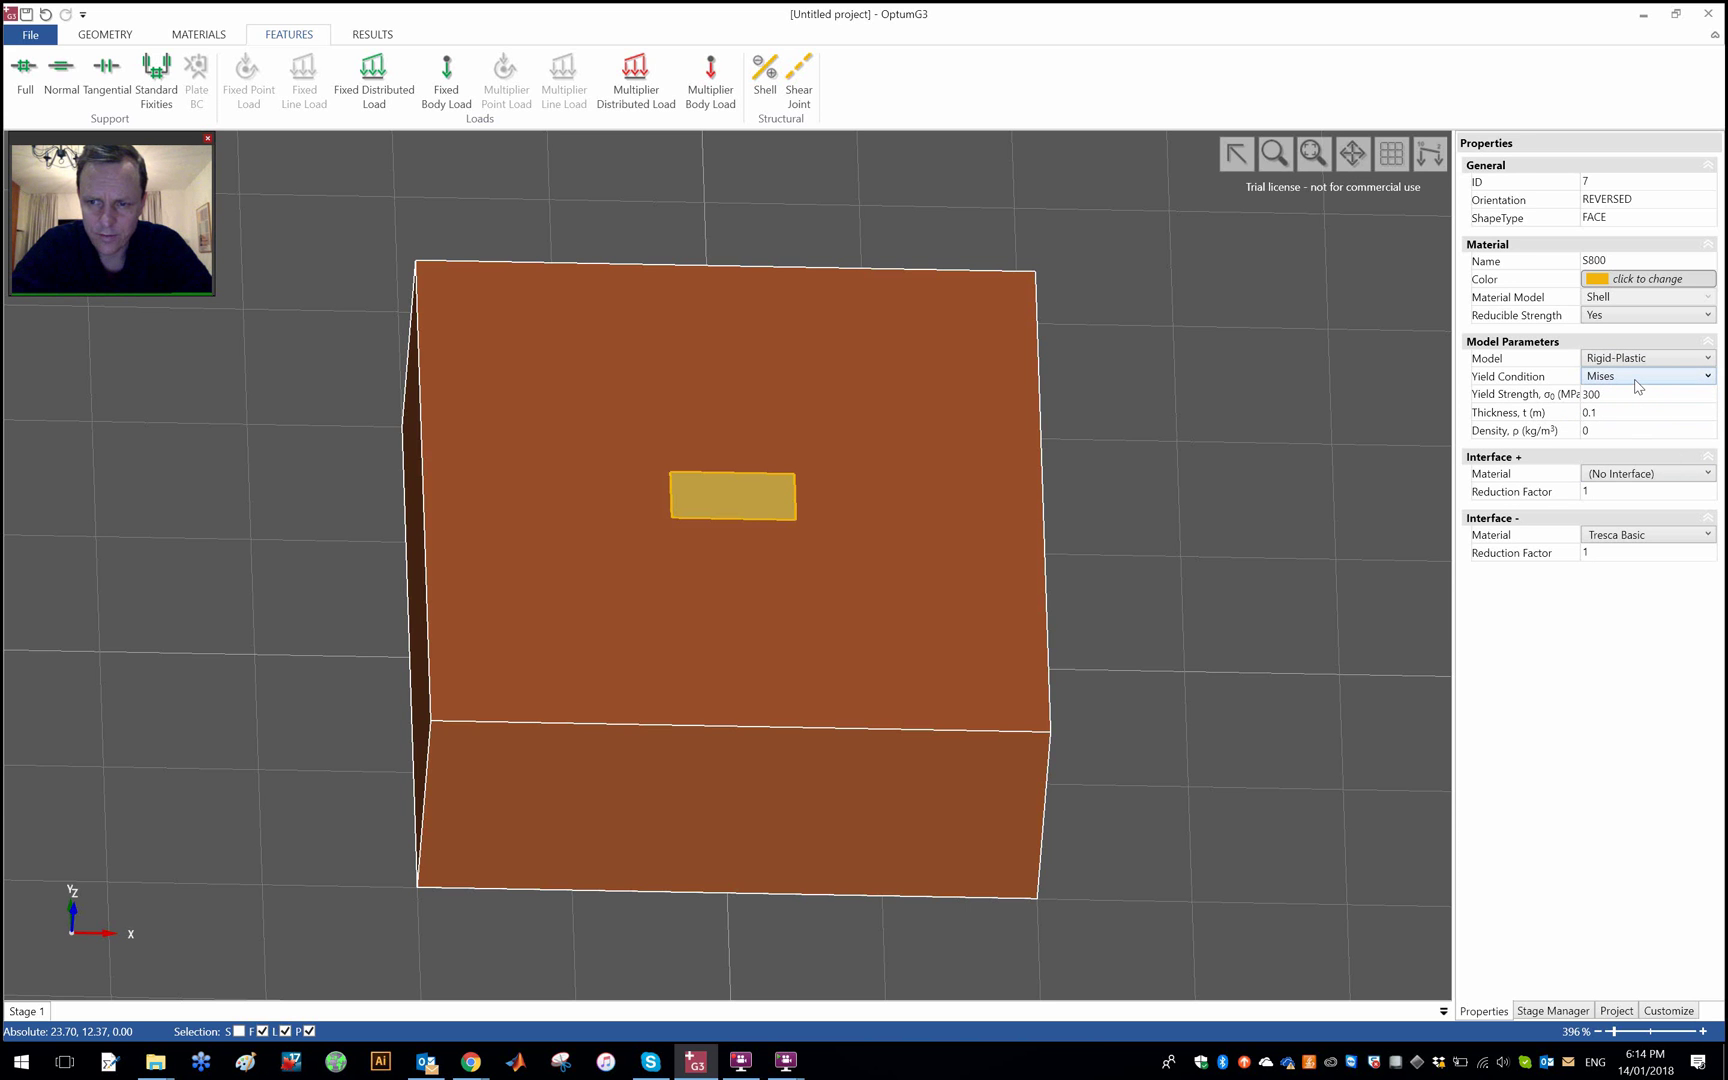
left_click(1637, 378)
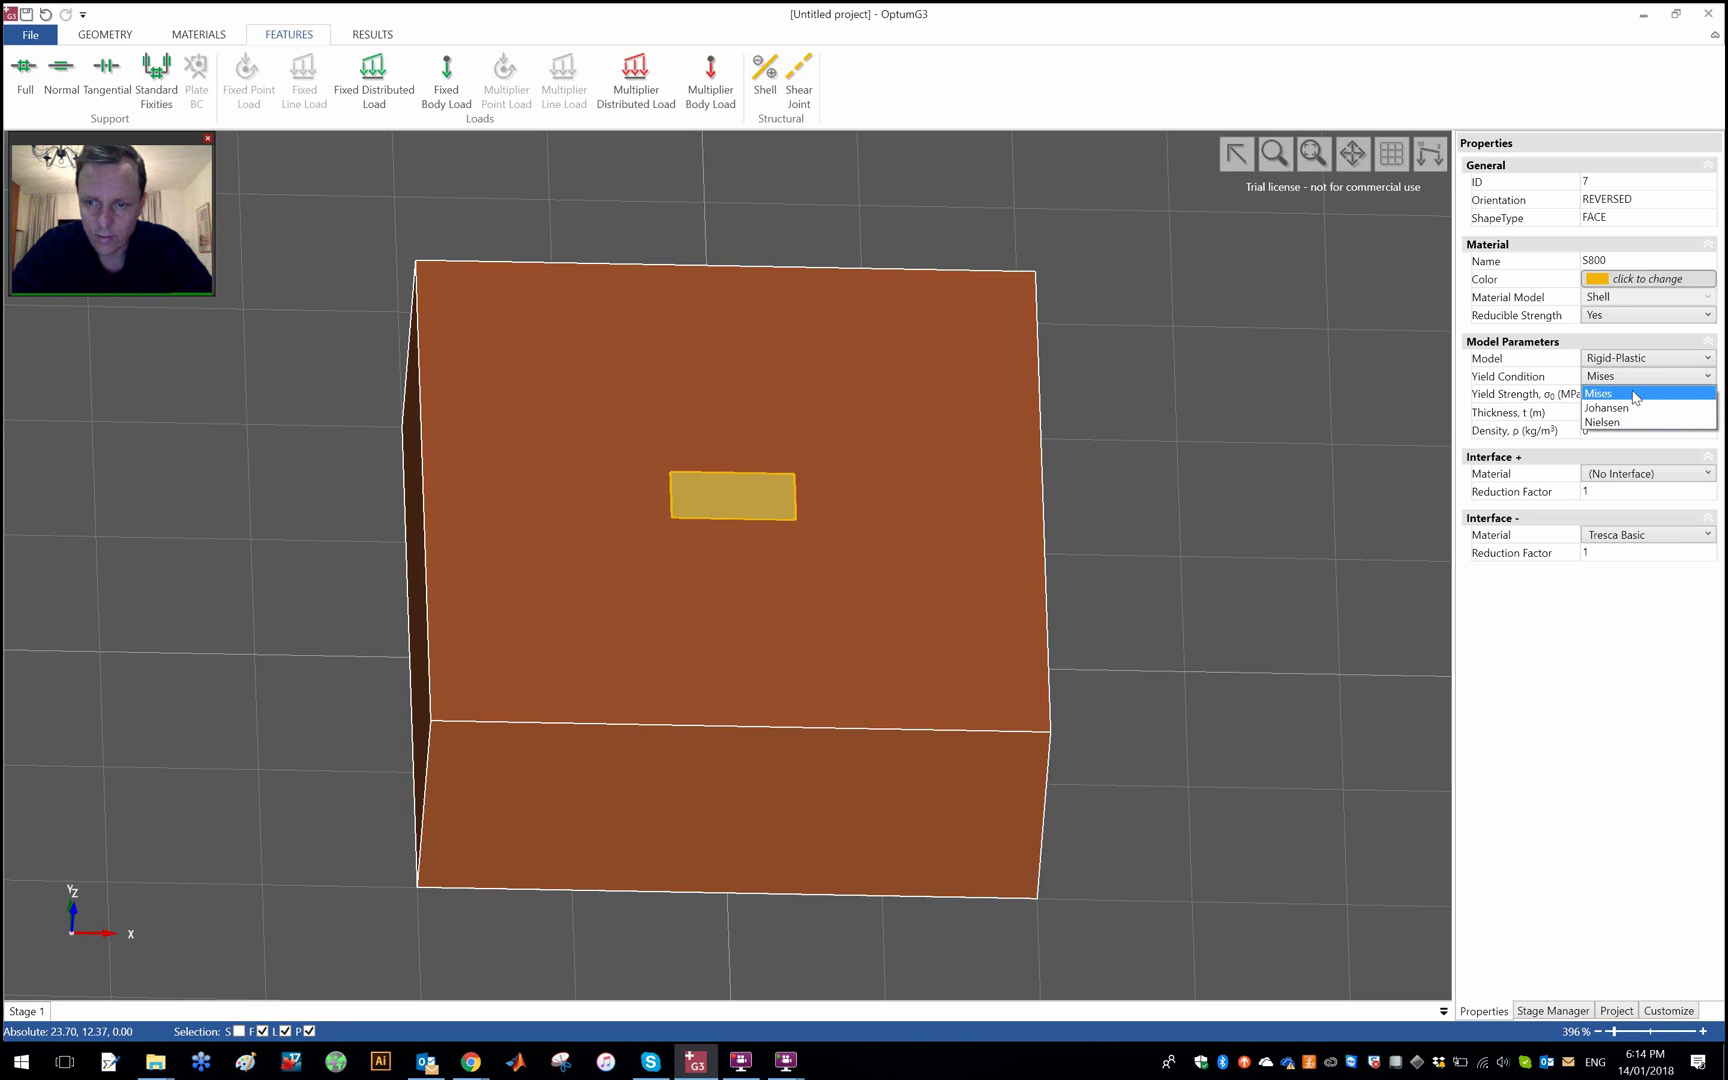
left_click(1634, 394)
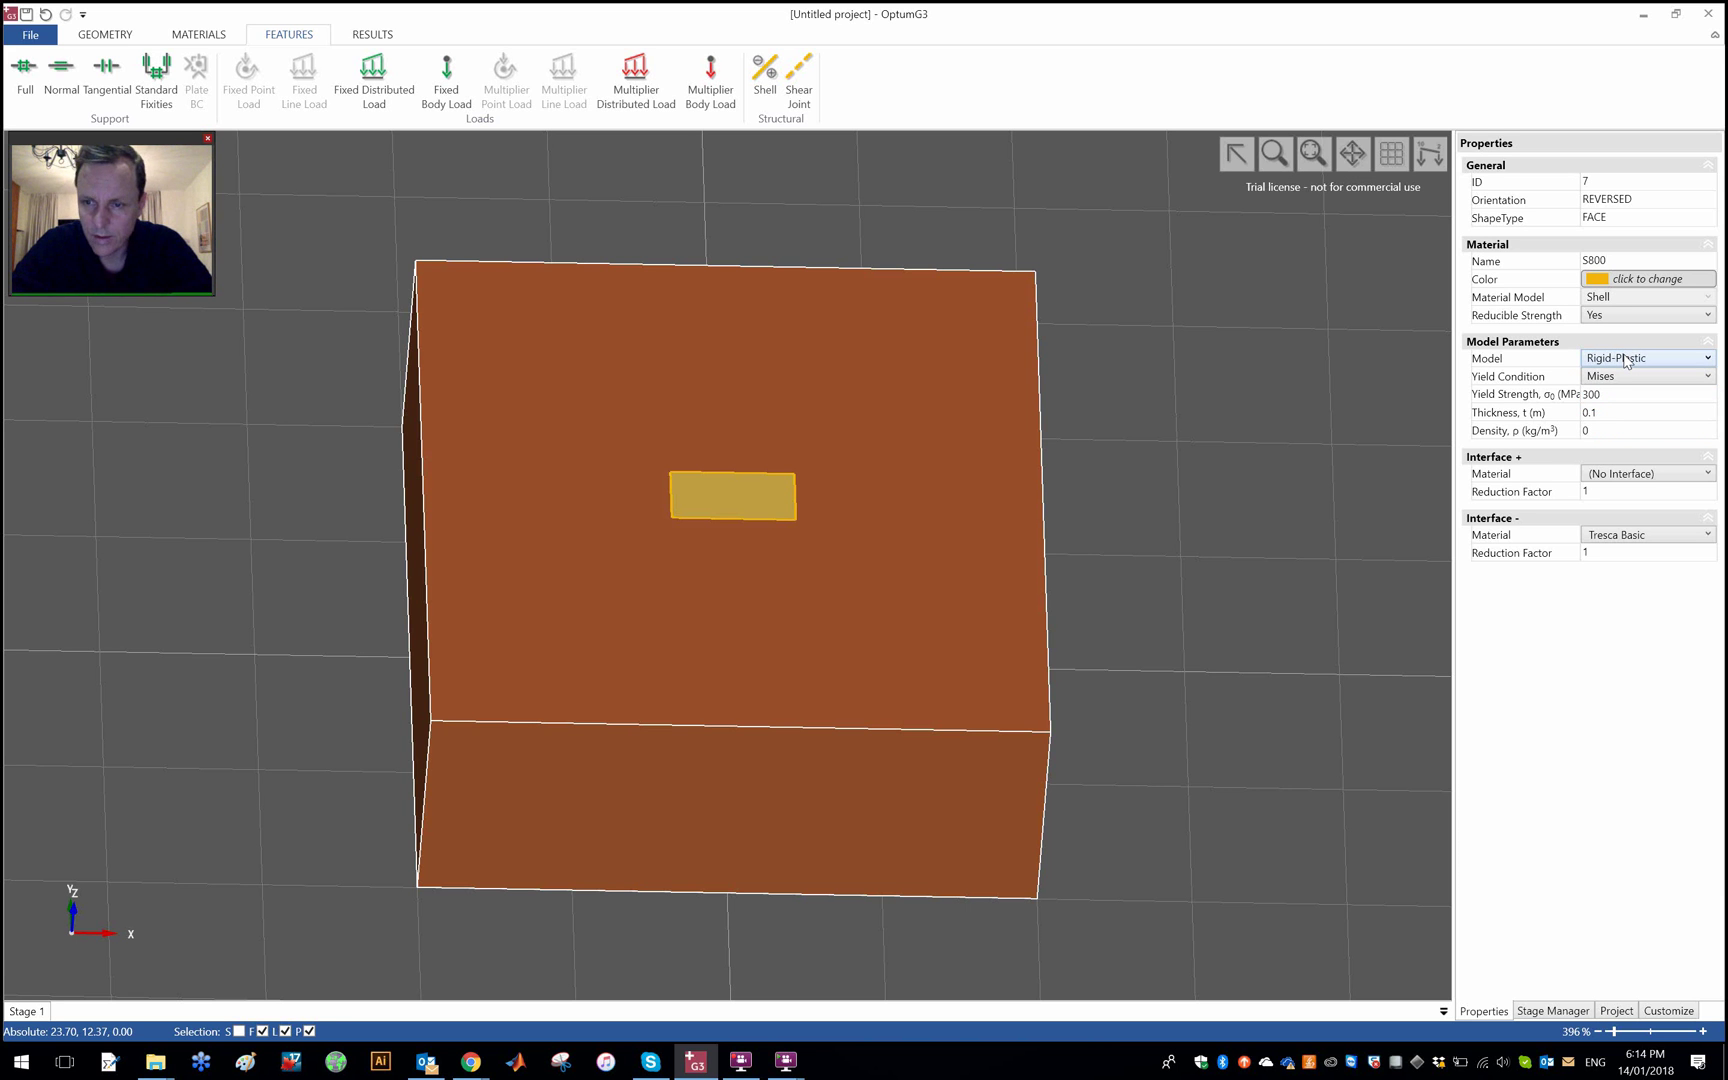
left_click(1625, 361)
left_click(1633, 390)
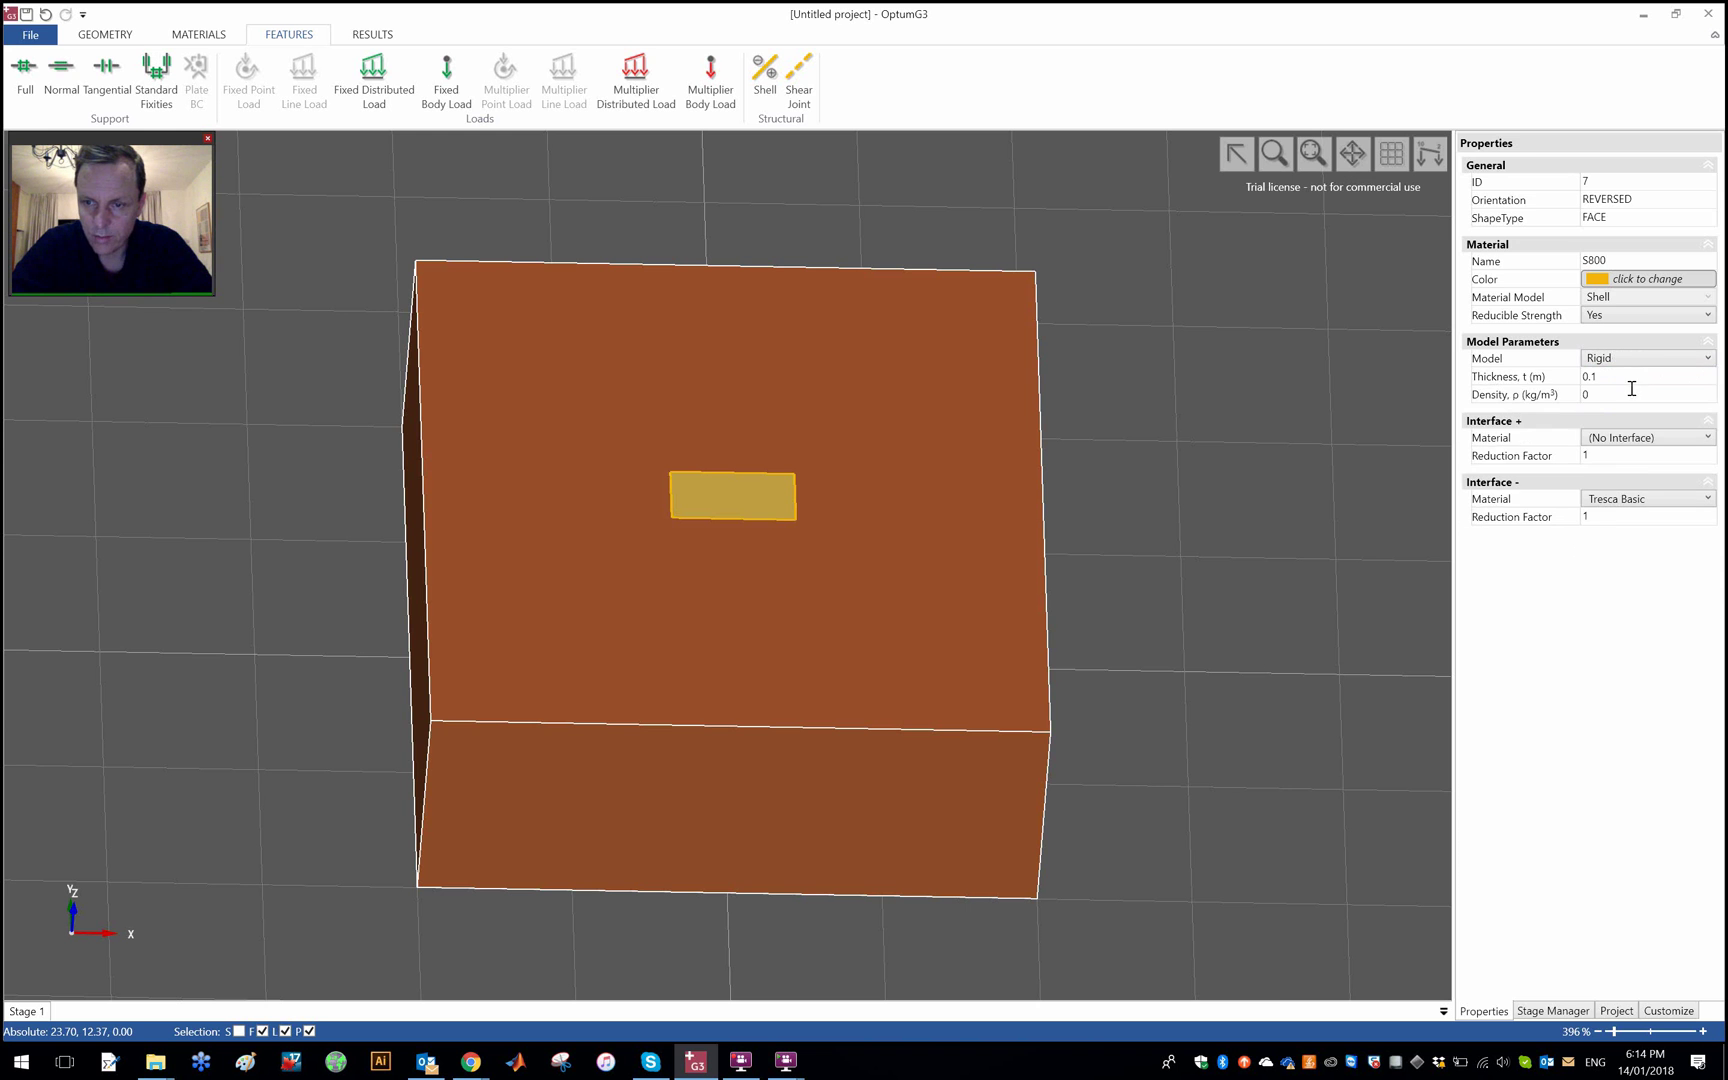
left_click(1246, 356)
Return to the geometry tools and orbit the view to look down on the footing plate
scroll(772, 420, "up", 4)
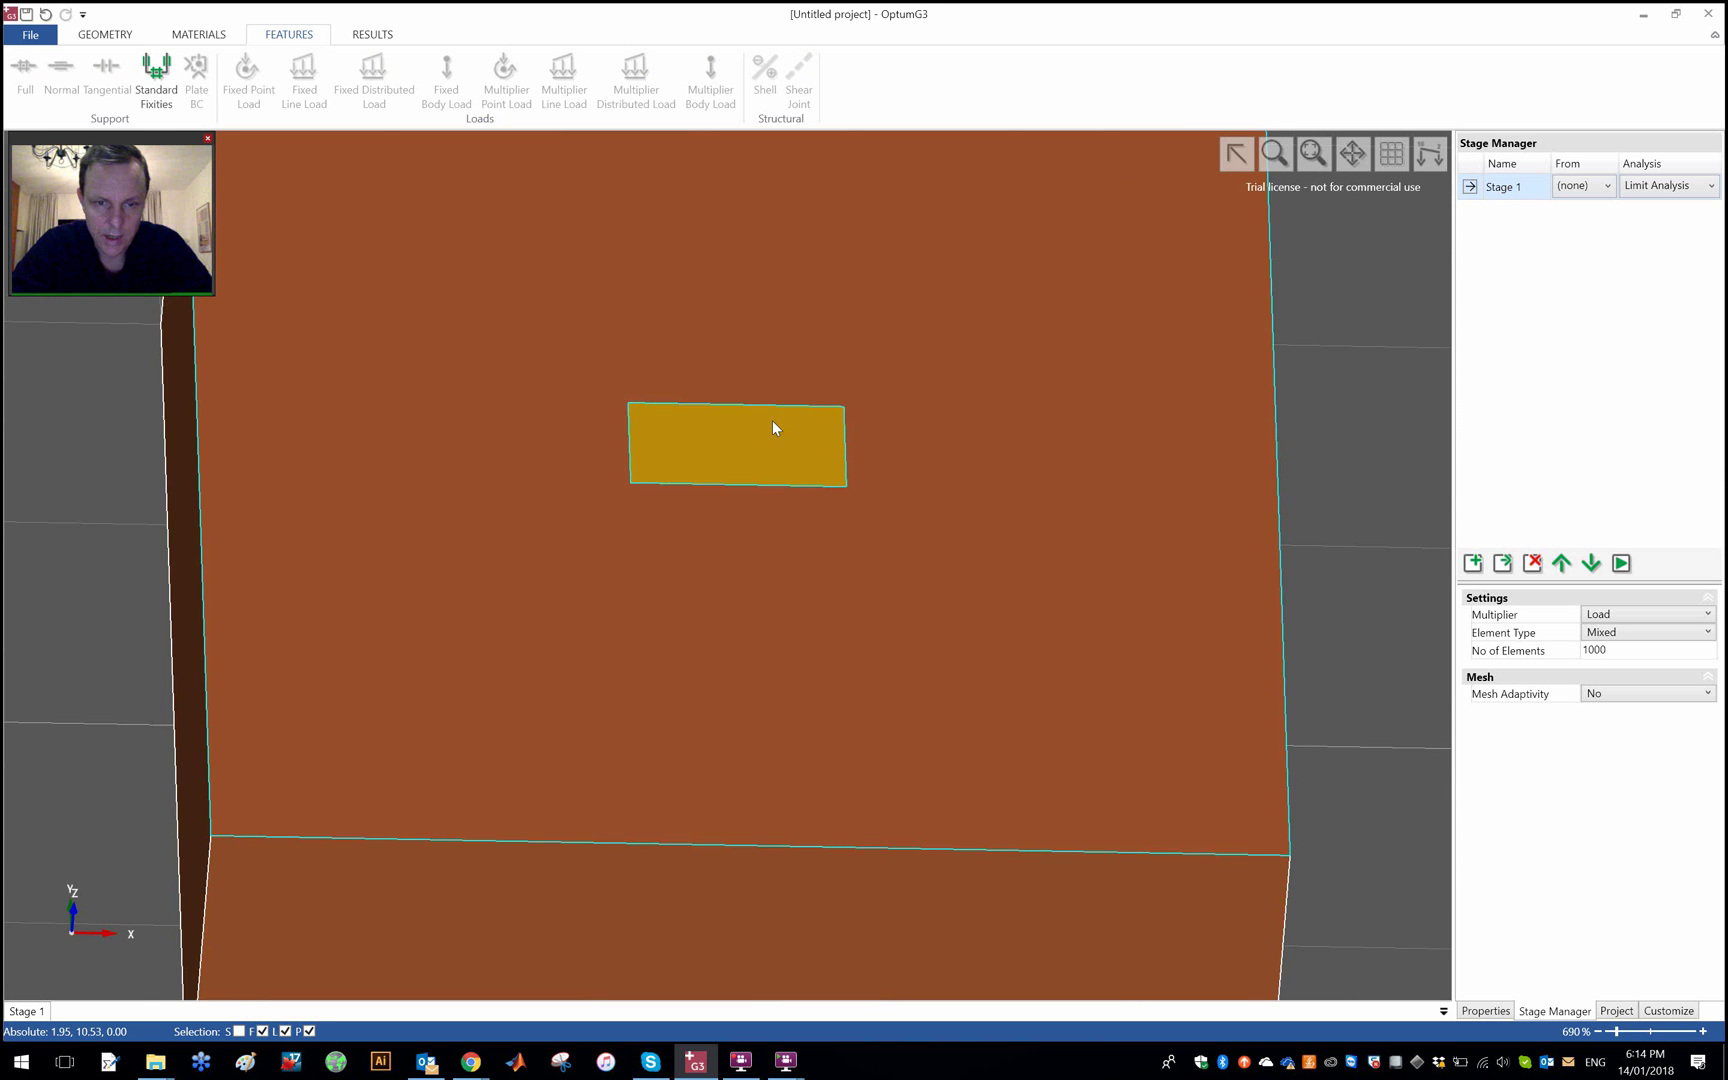
scroll(724, 400, "down", 3)
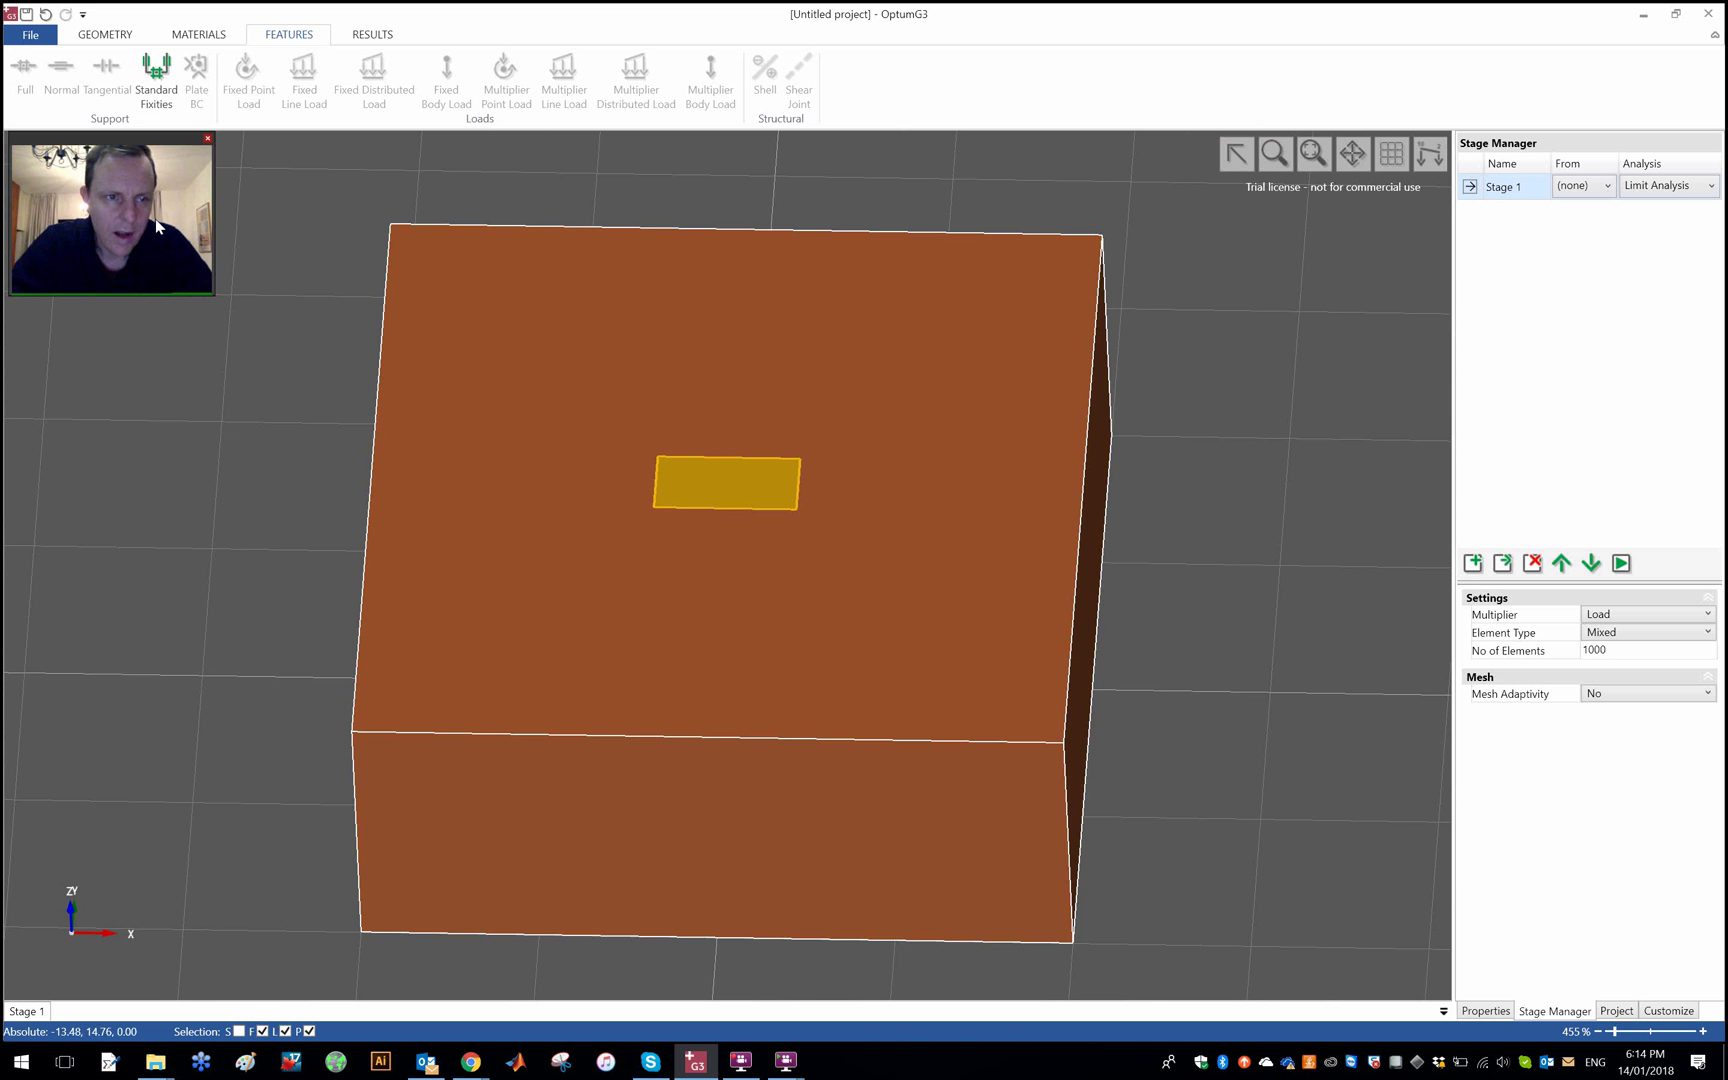
left_click(105, 34)
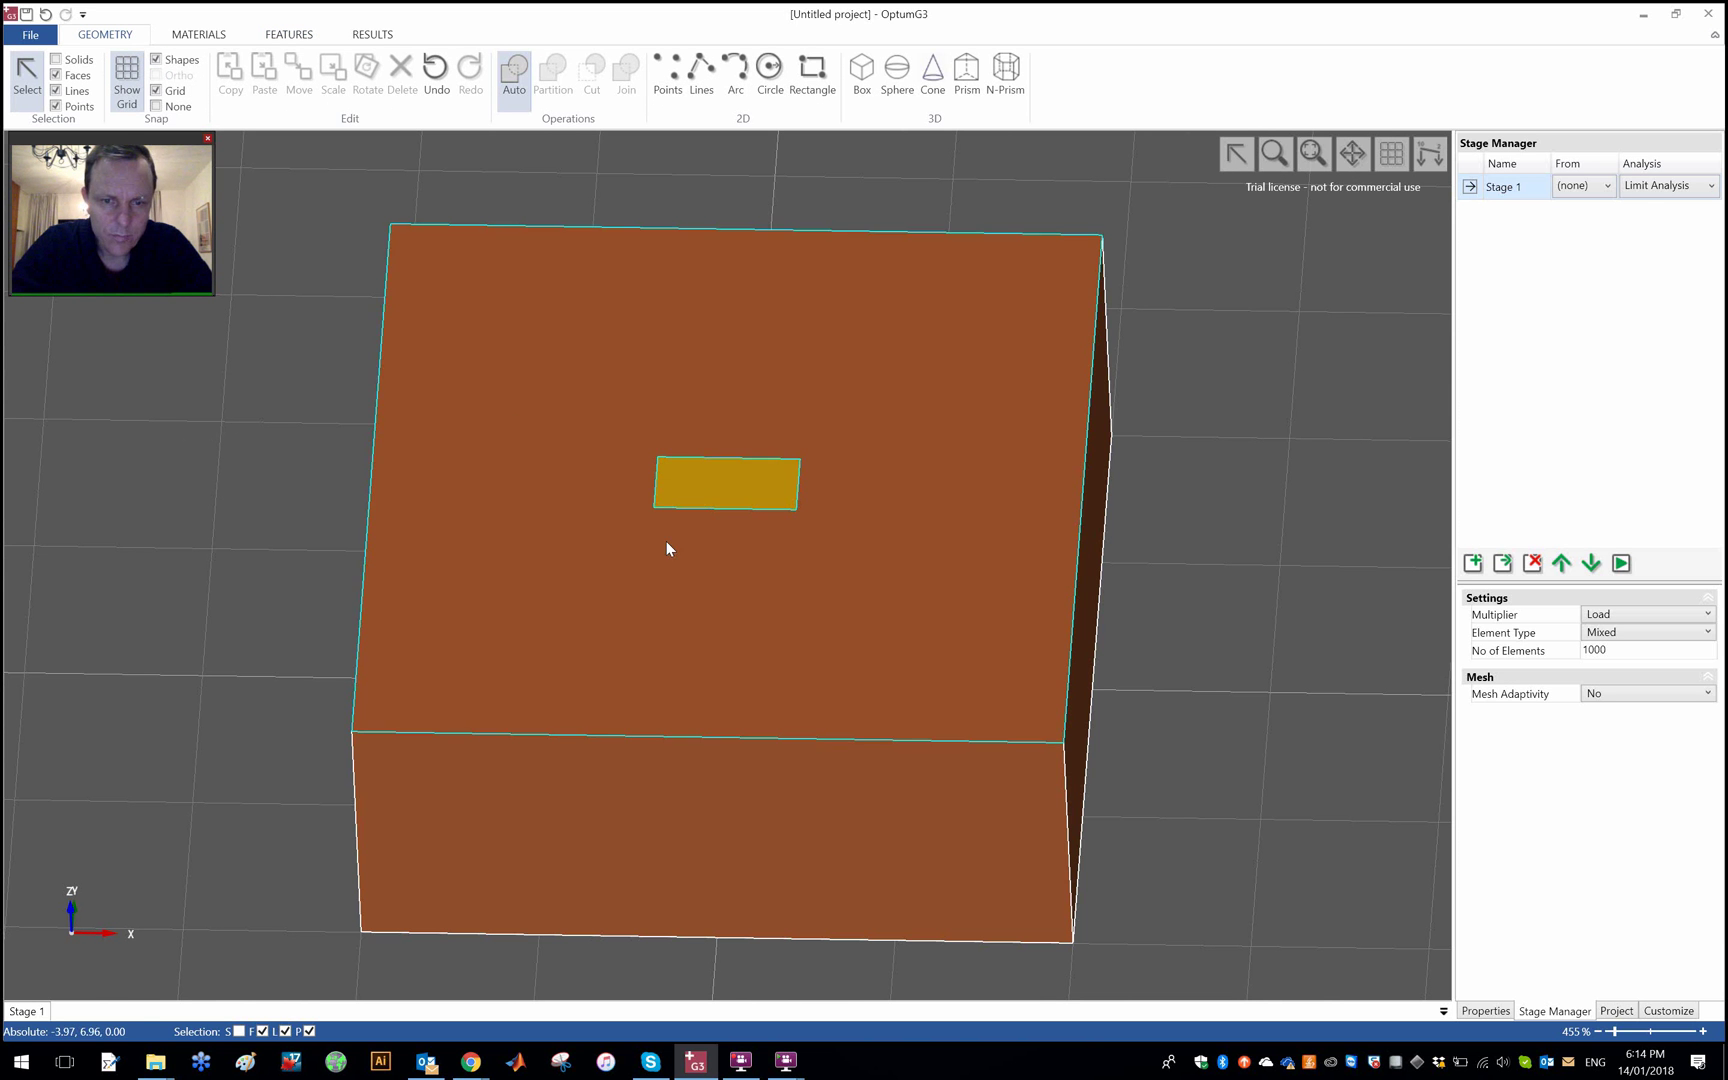
middle_click_drag(285, 644, 192, 552)
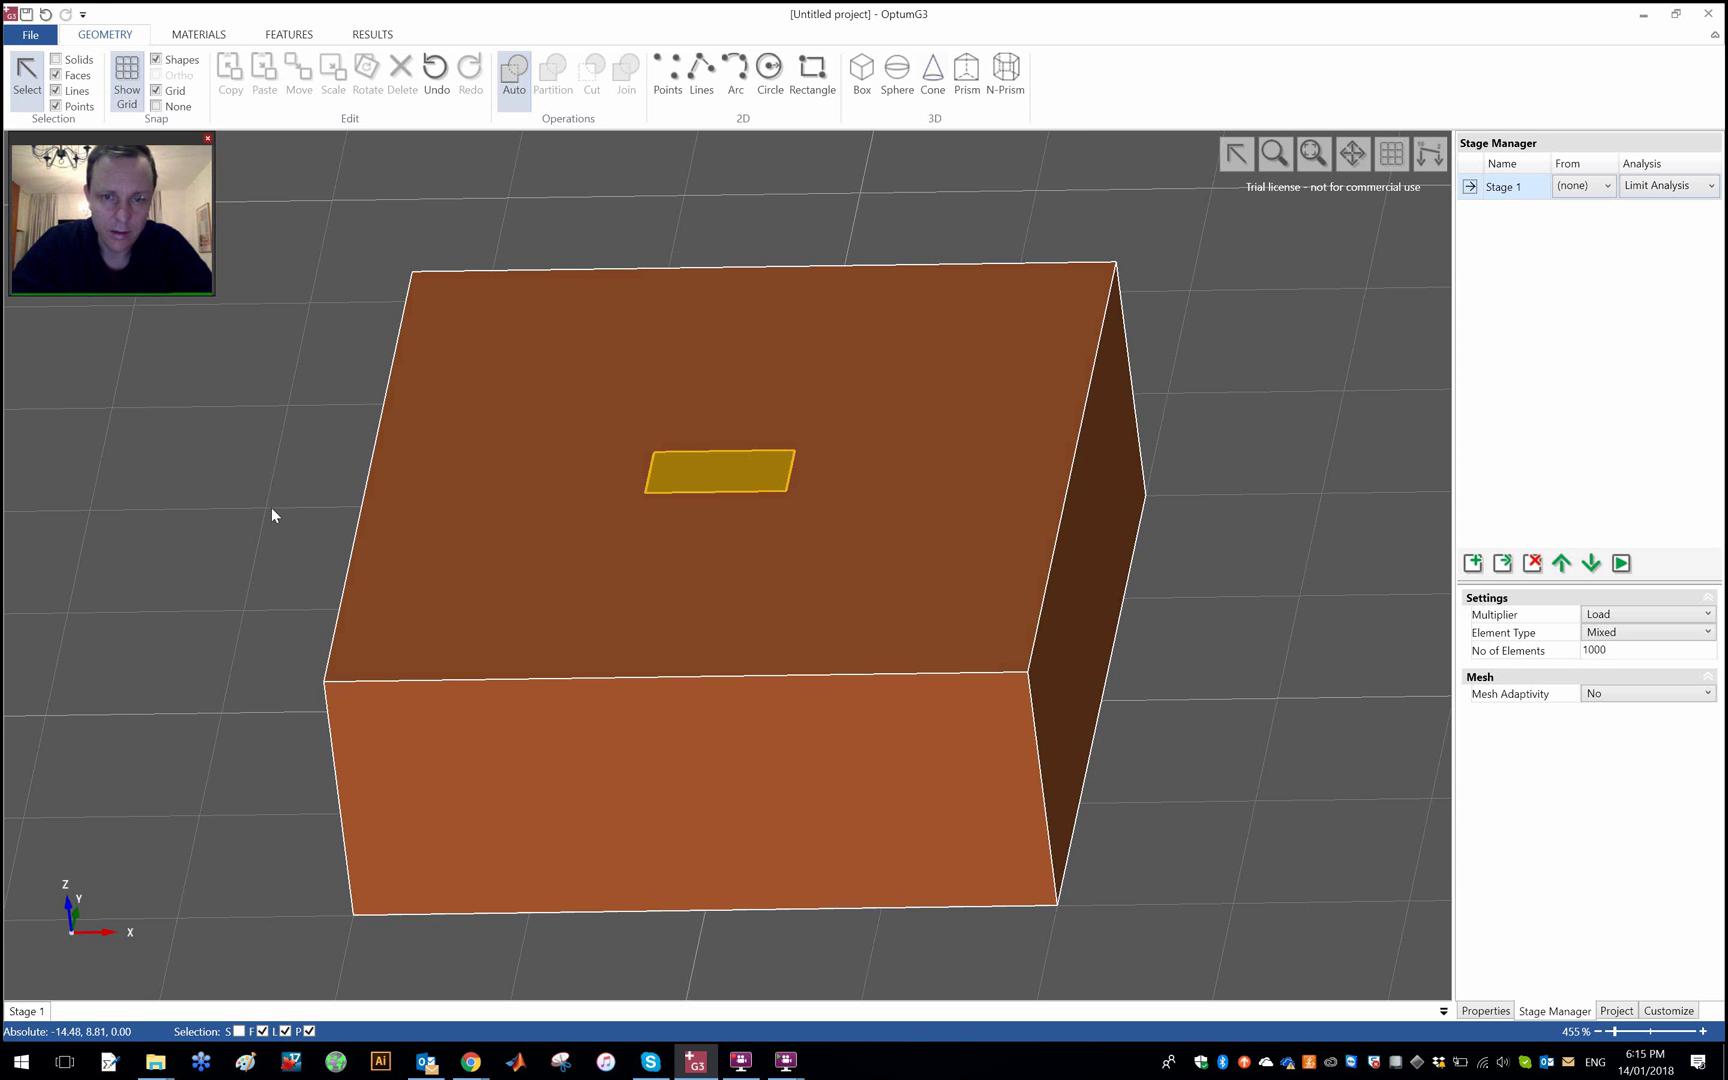
middle_click_drag(277, 509, 316, 529)
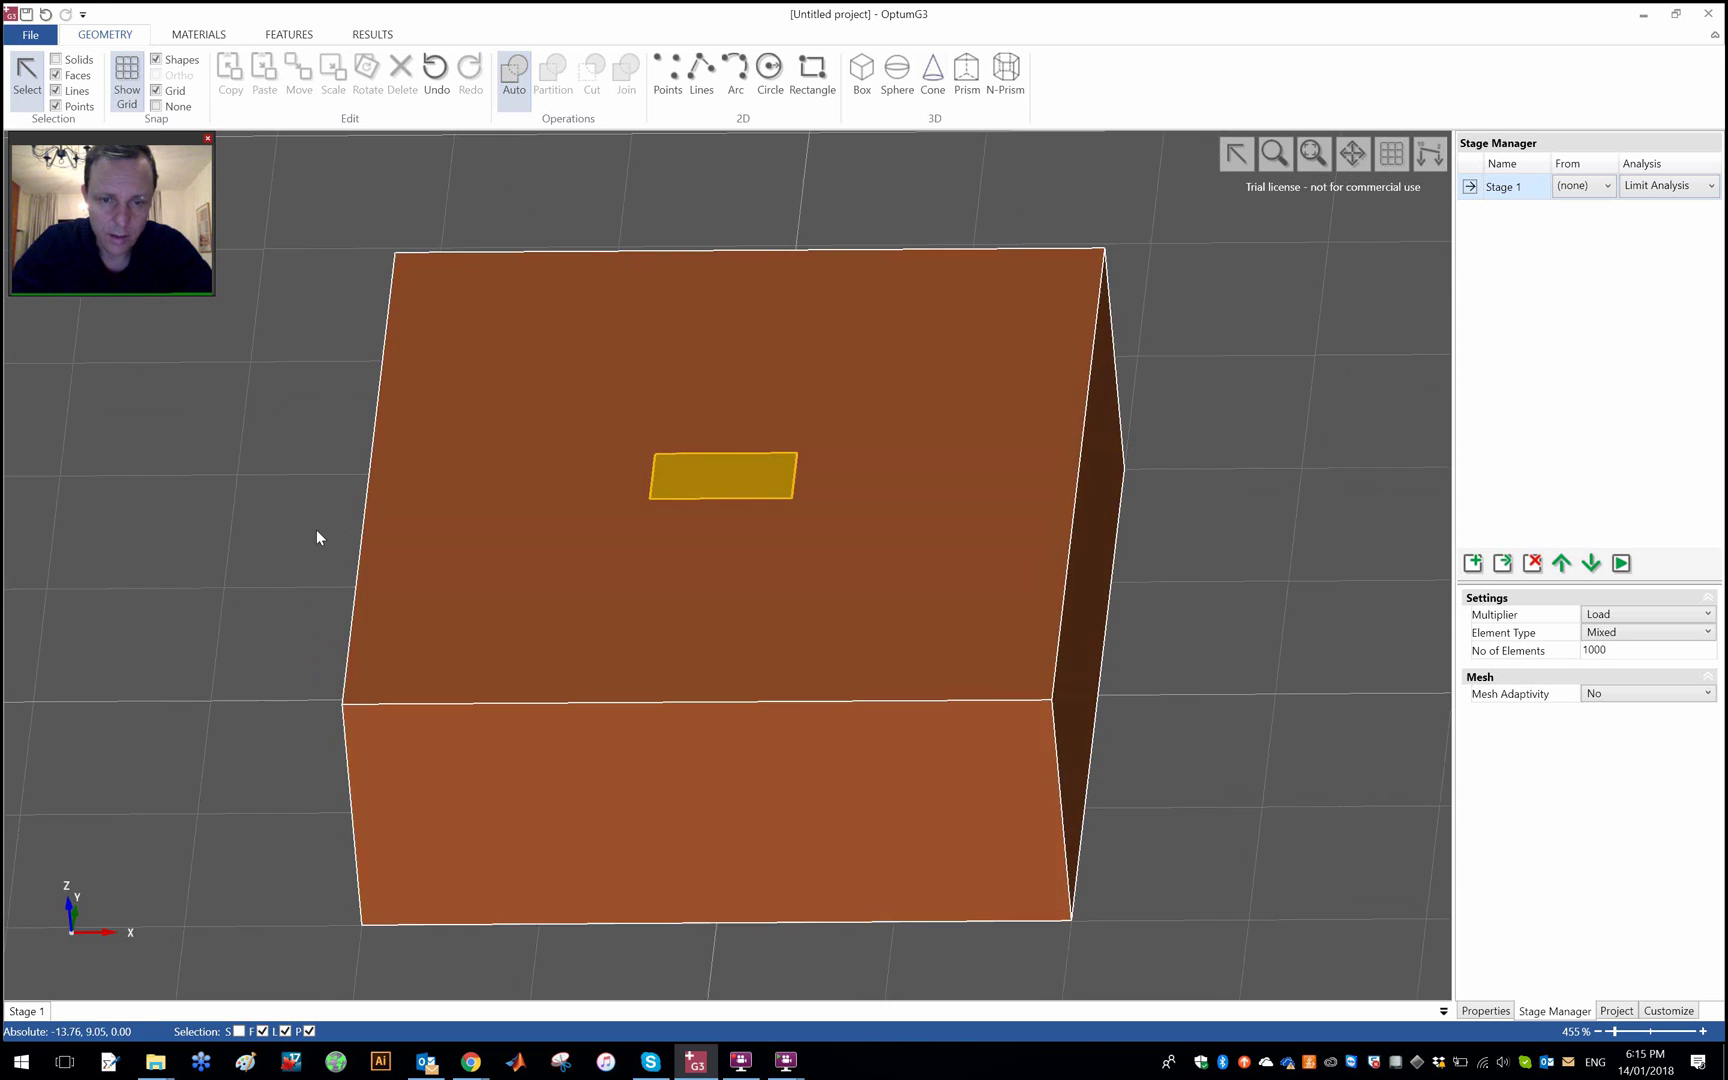
scroll(757, 466, "up", 3)
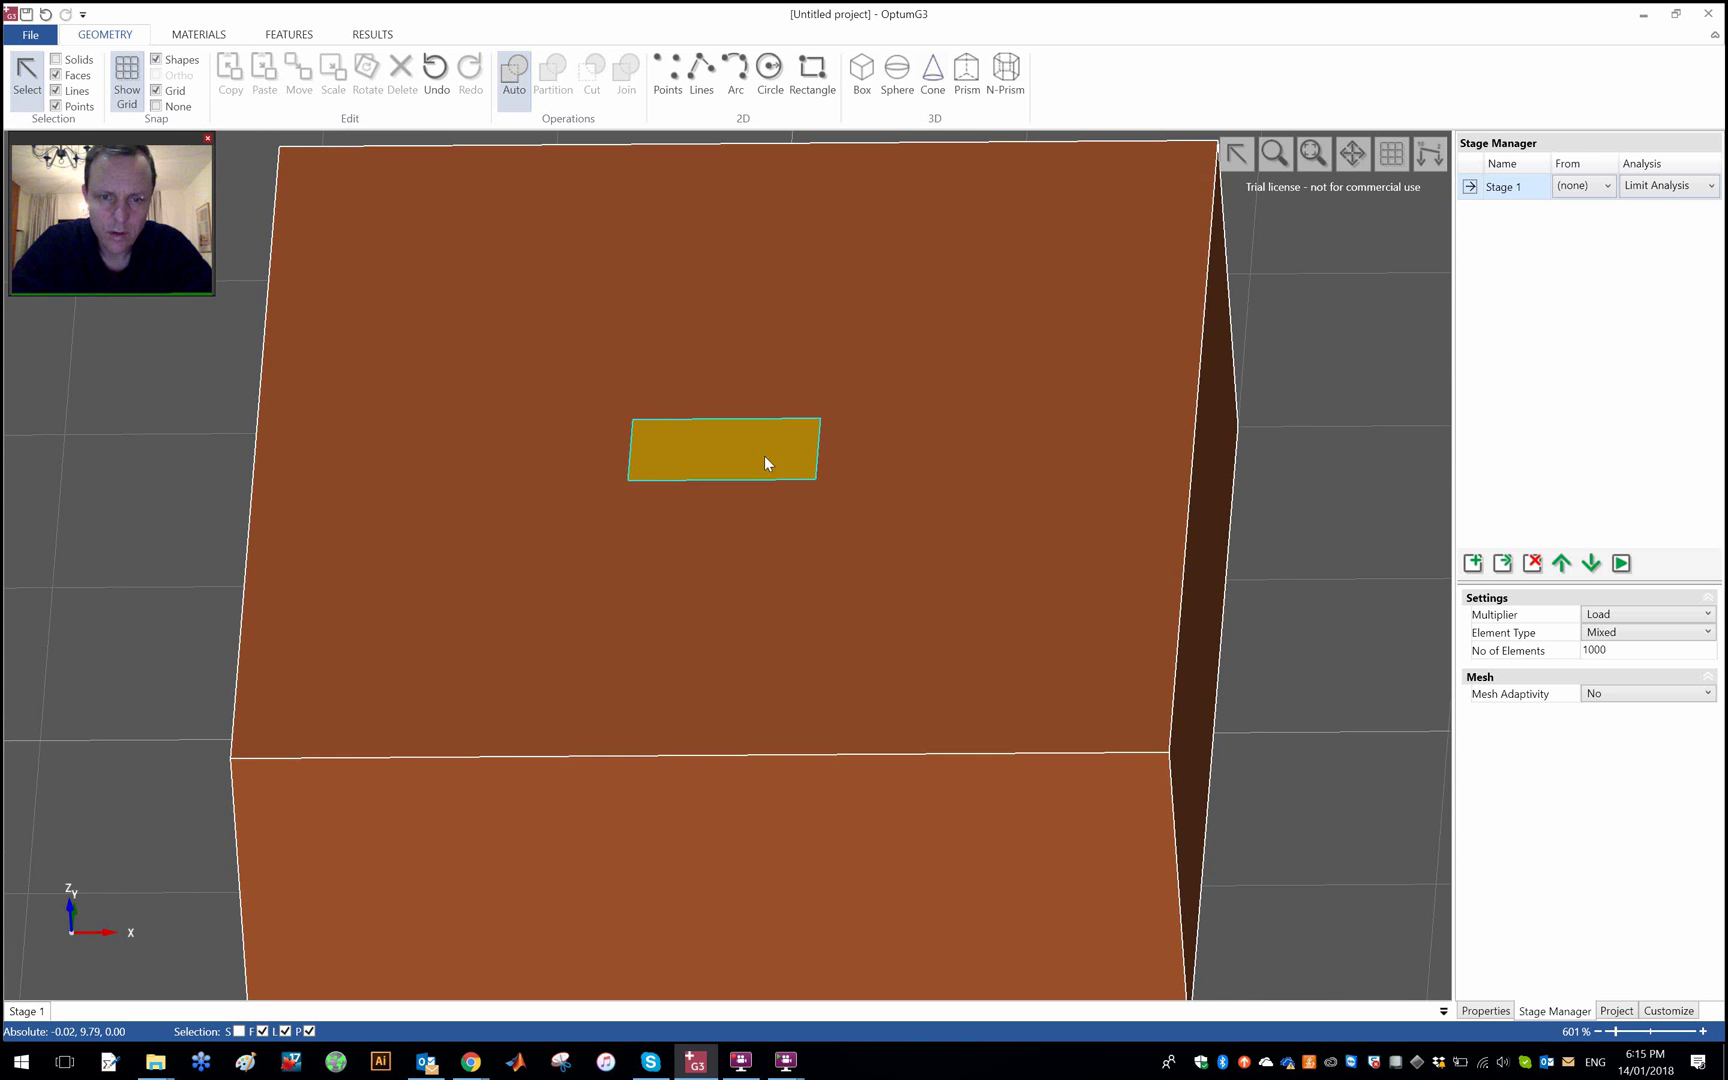
middle_click_drag(779, 440, 801, 423)
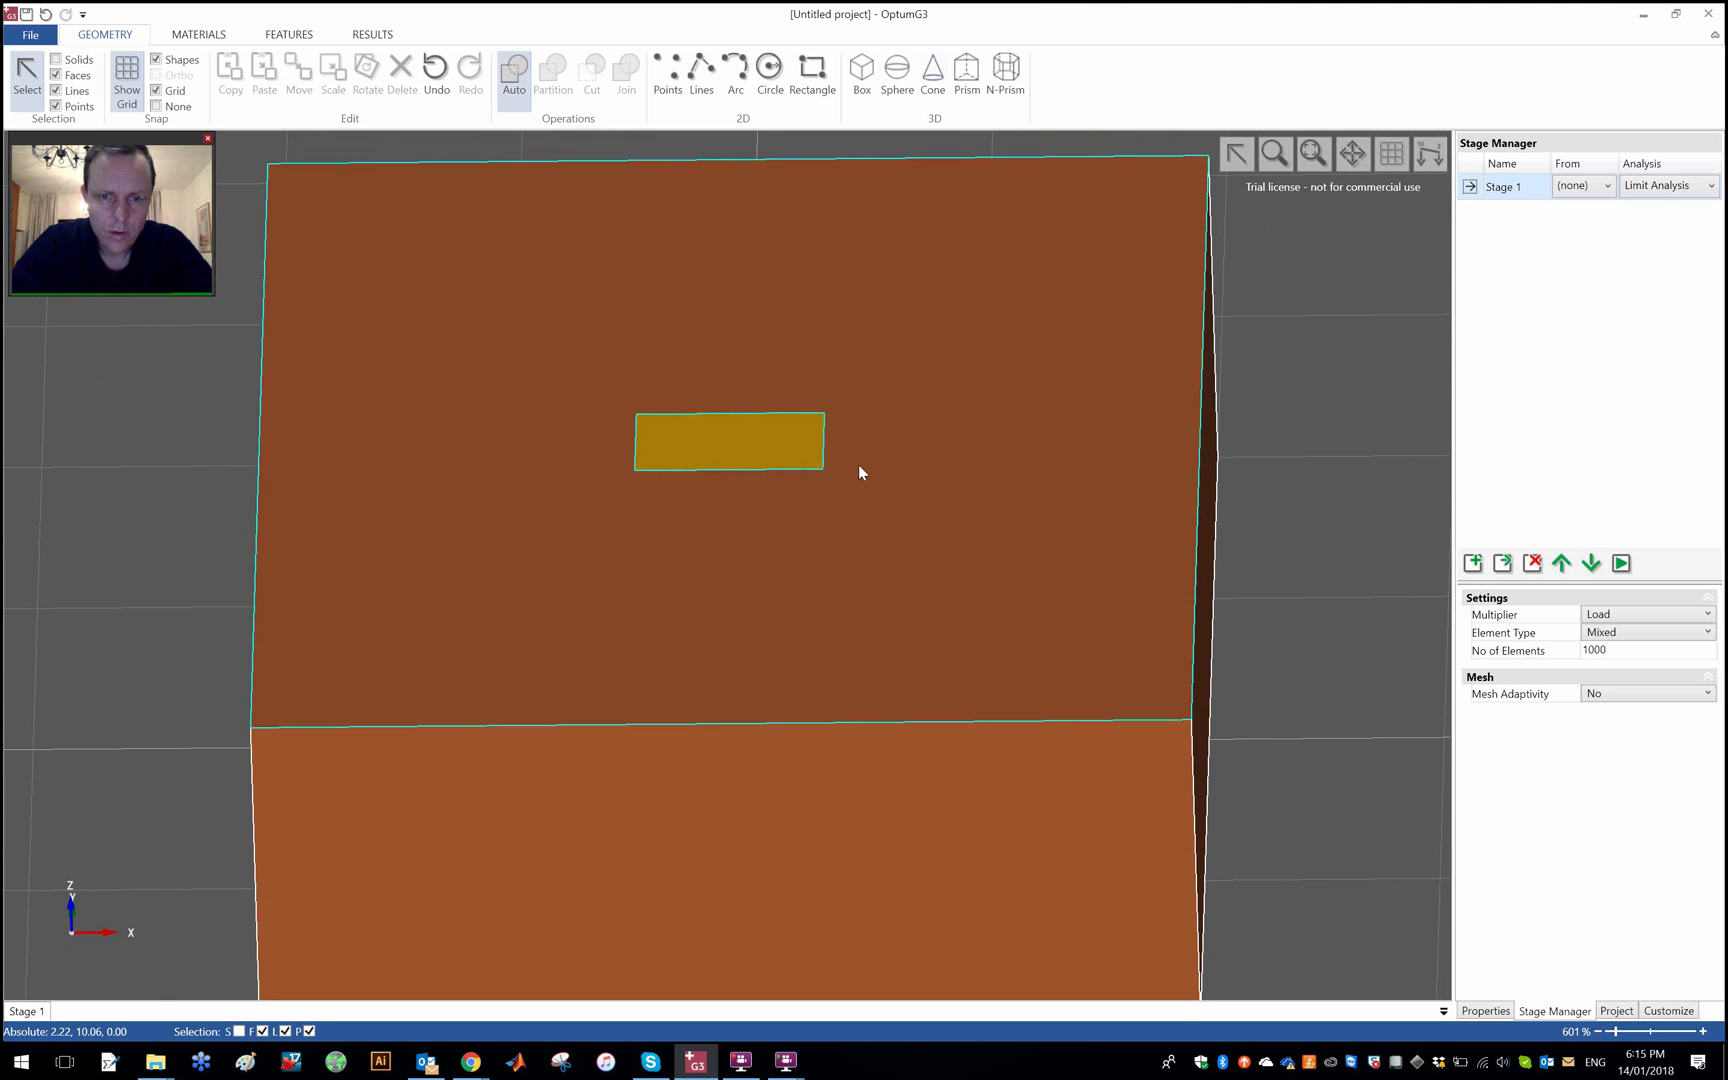
scroll(859, 466, "down", 1)
Draw a line across the plate's middle from (0, 1, 8) to (0, -1, 8)
left_click(700, 80)
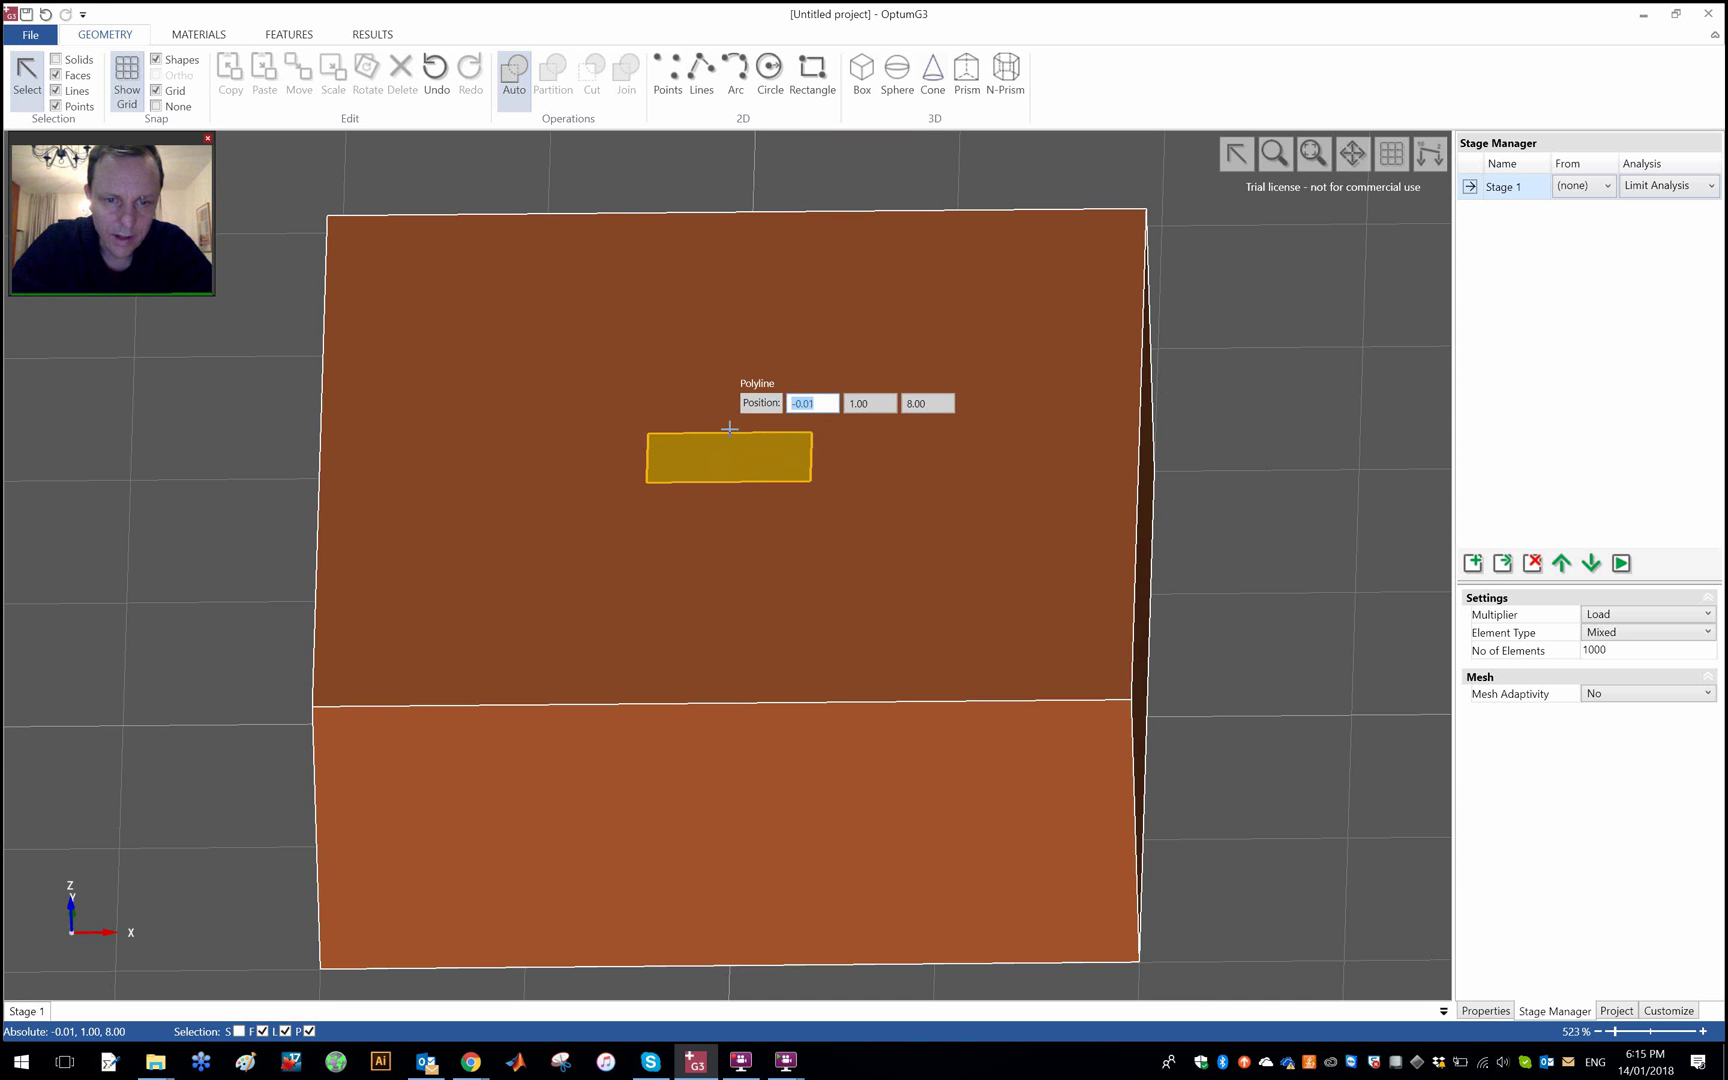
type("0")
key("Tab")
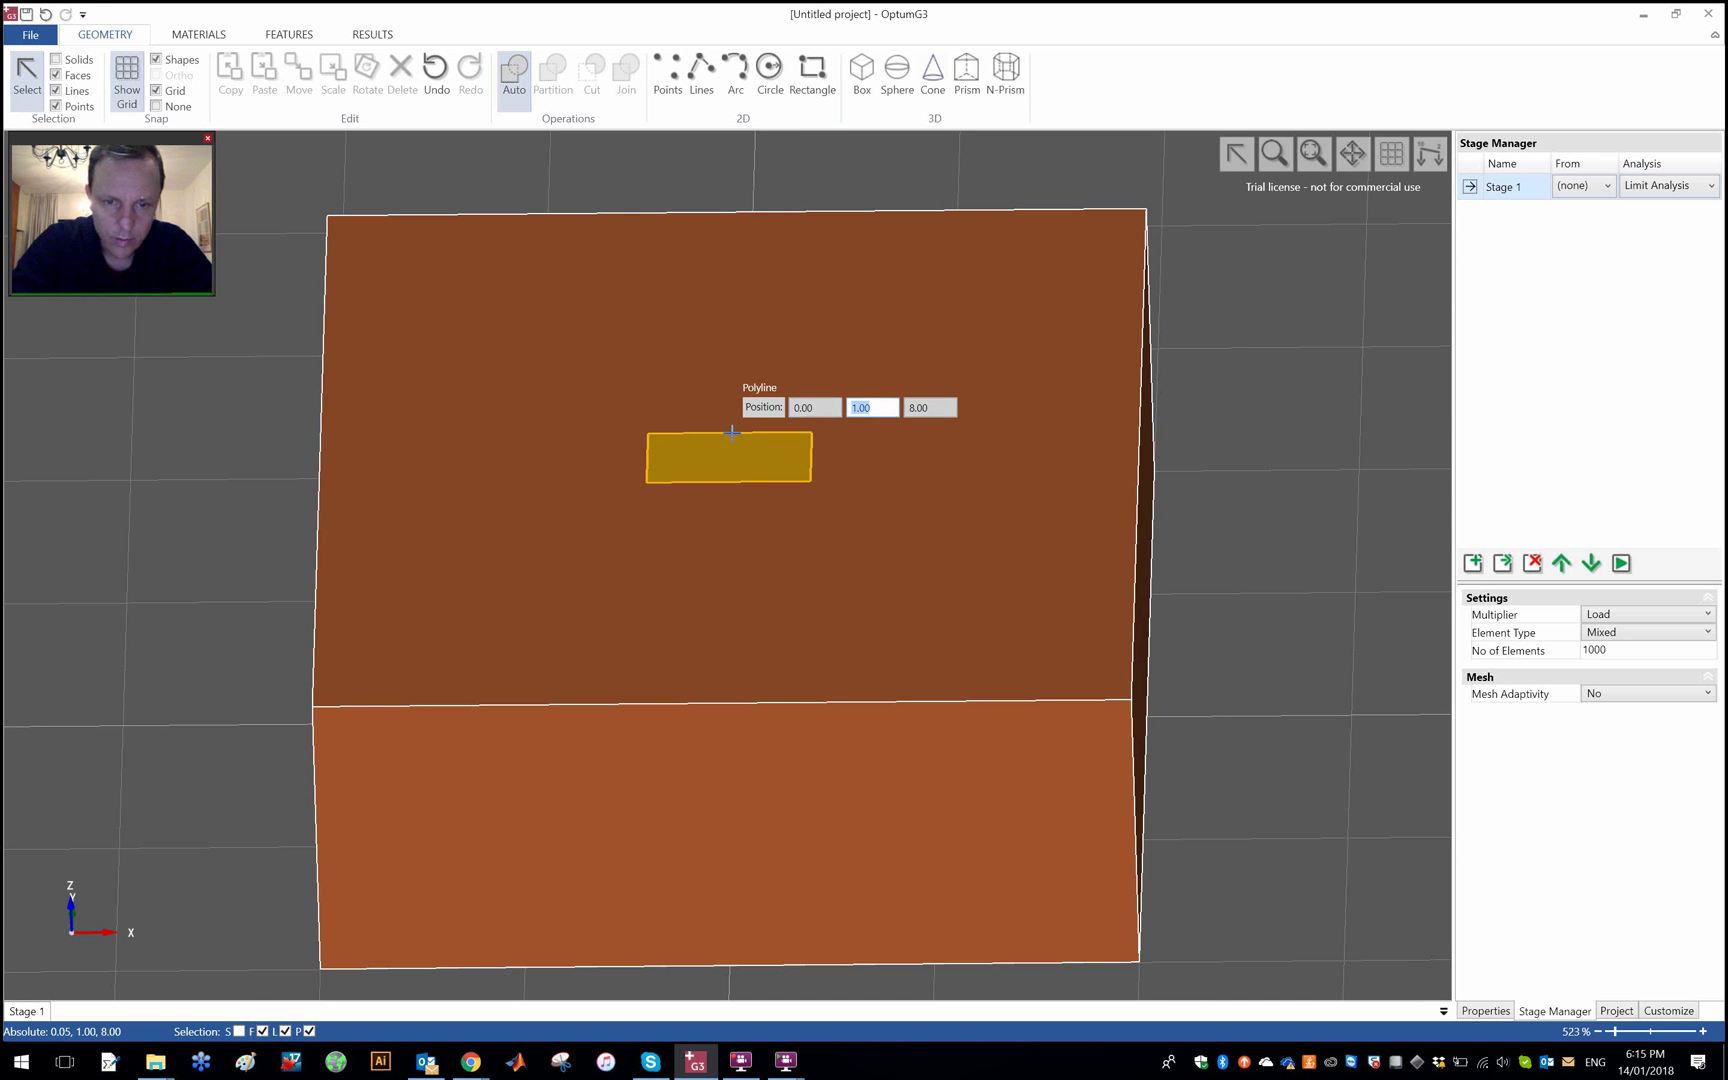
type("1")
key("Tab")
key("Return")
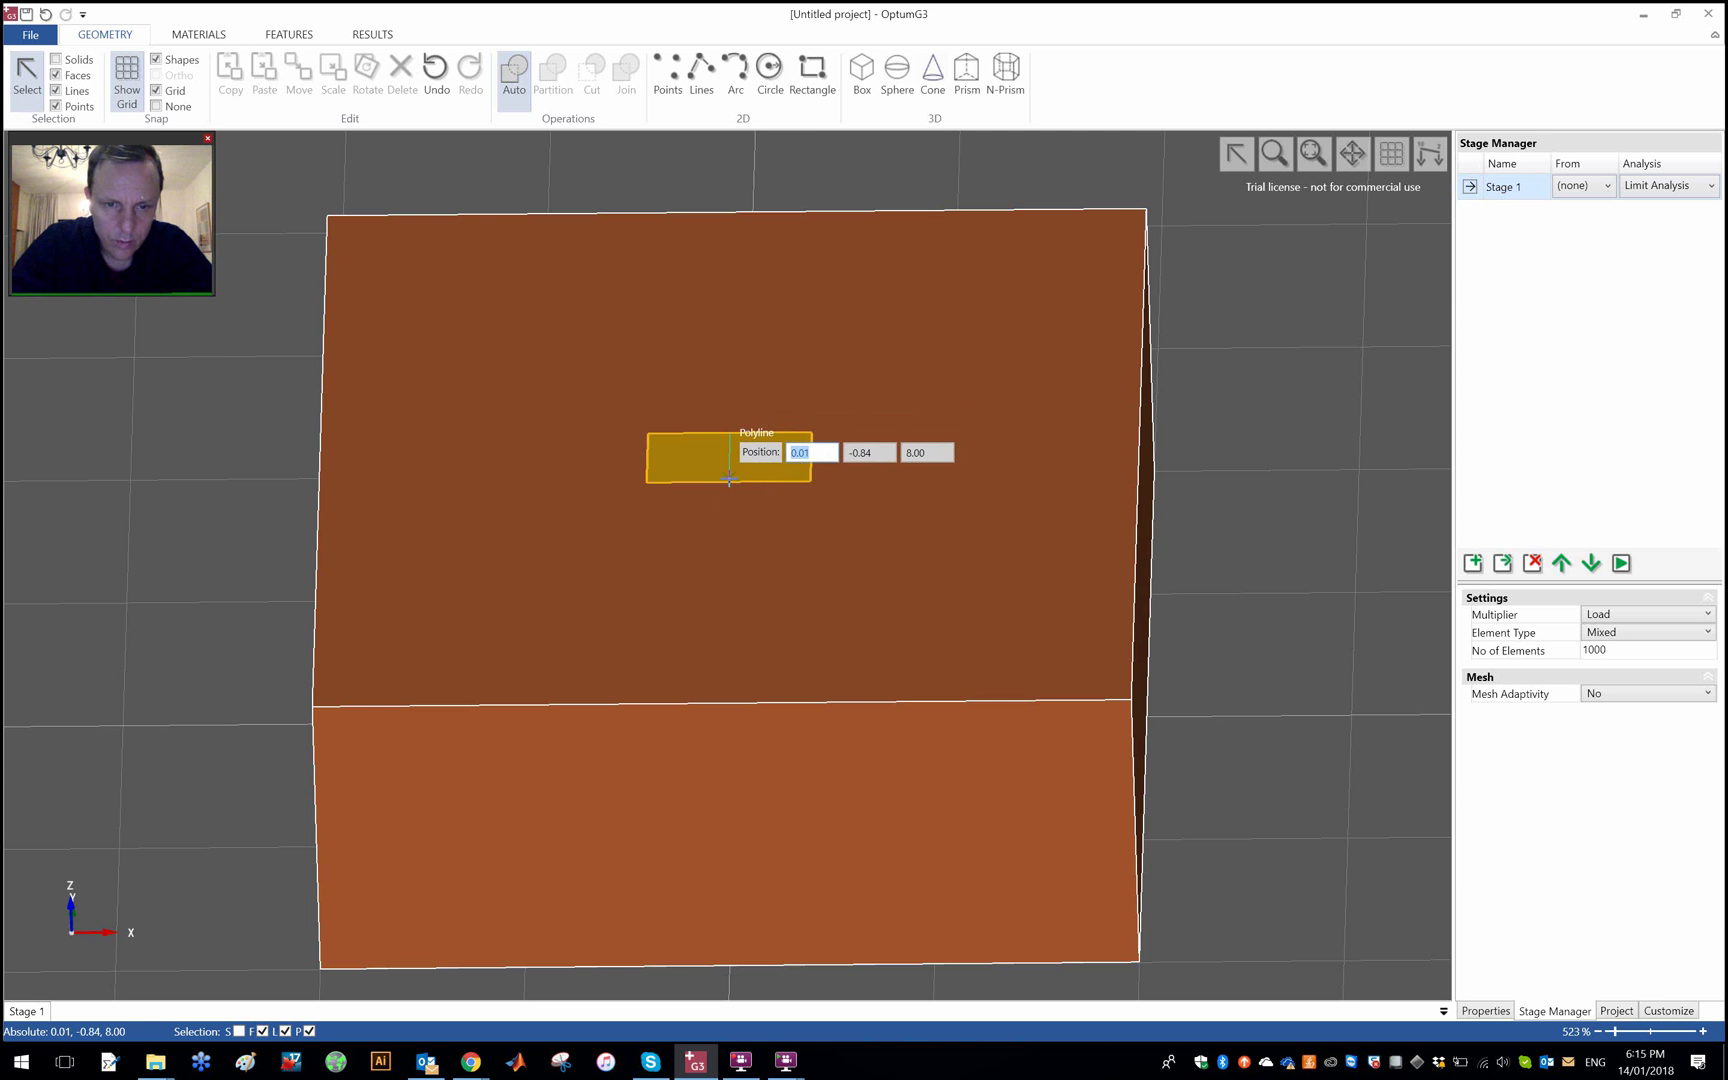
type("0")
key("Tab")
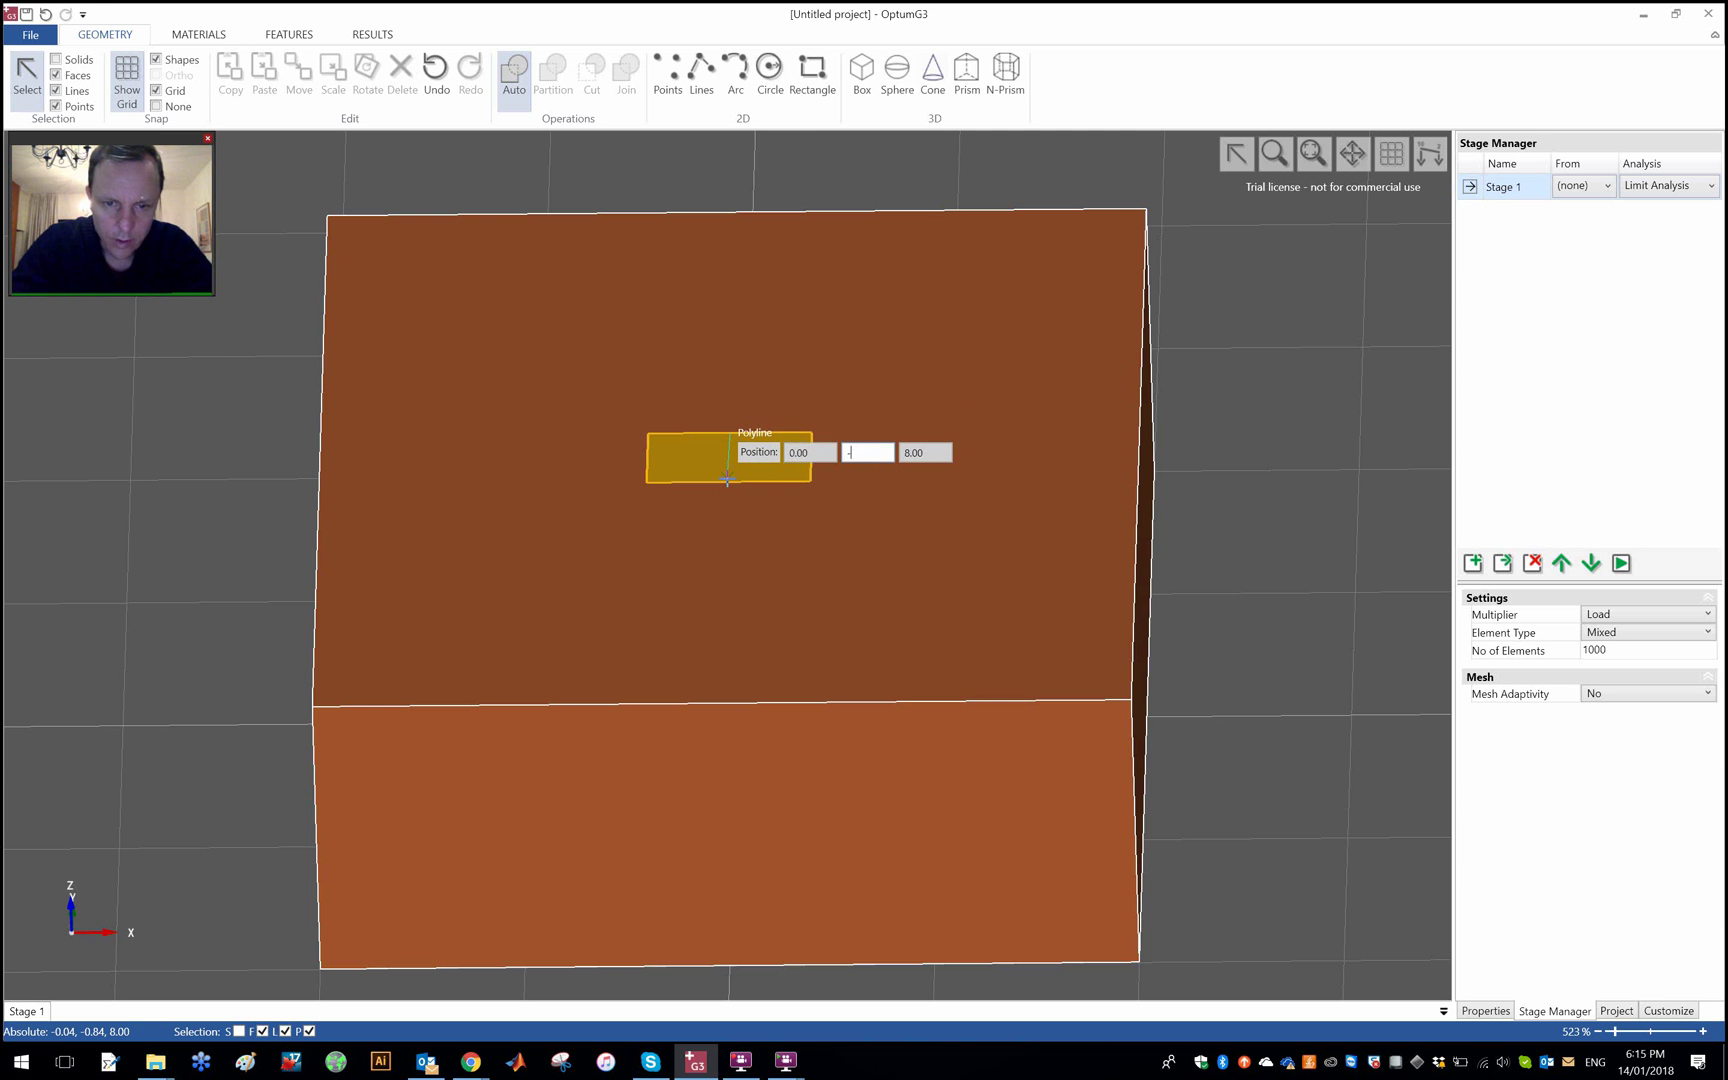
type("-1")
key("Tab")
key("Return")
key("Escape")
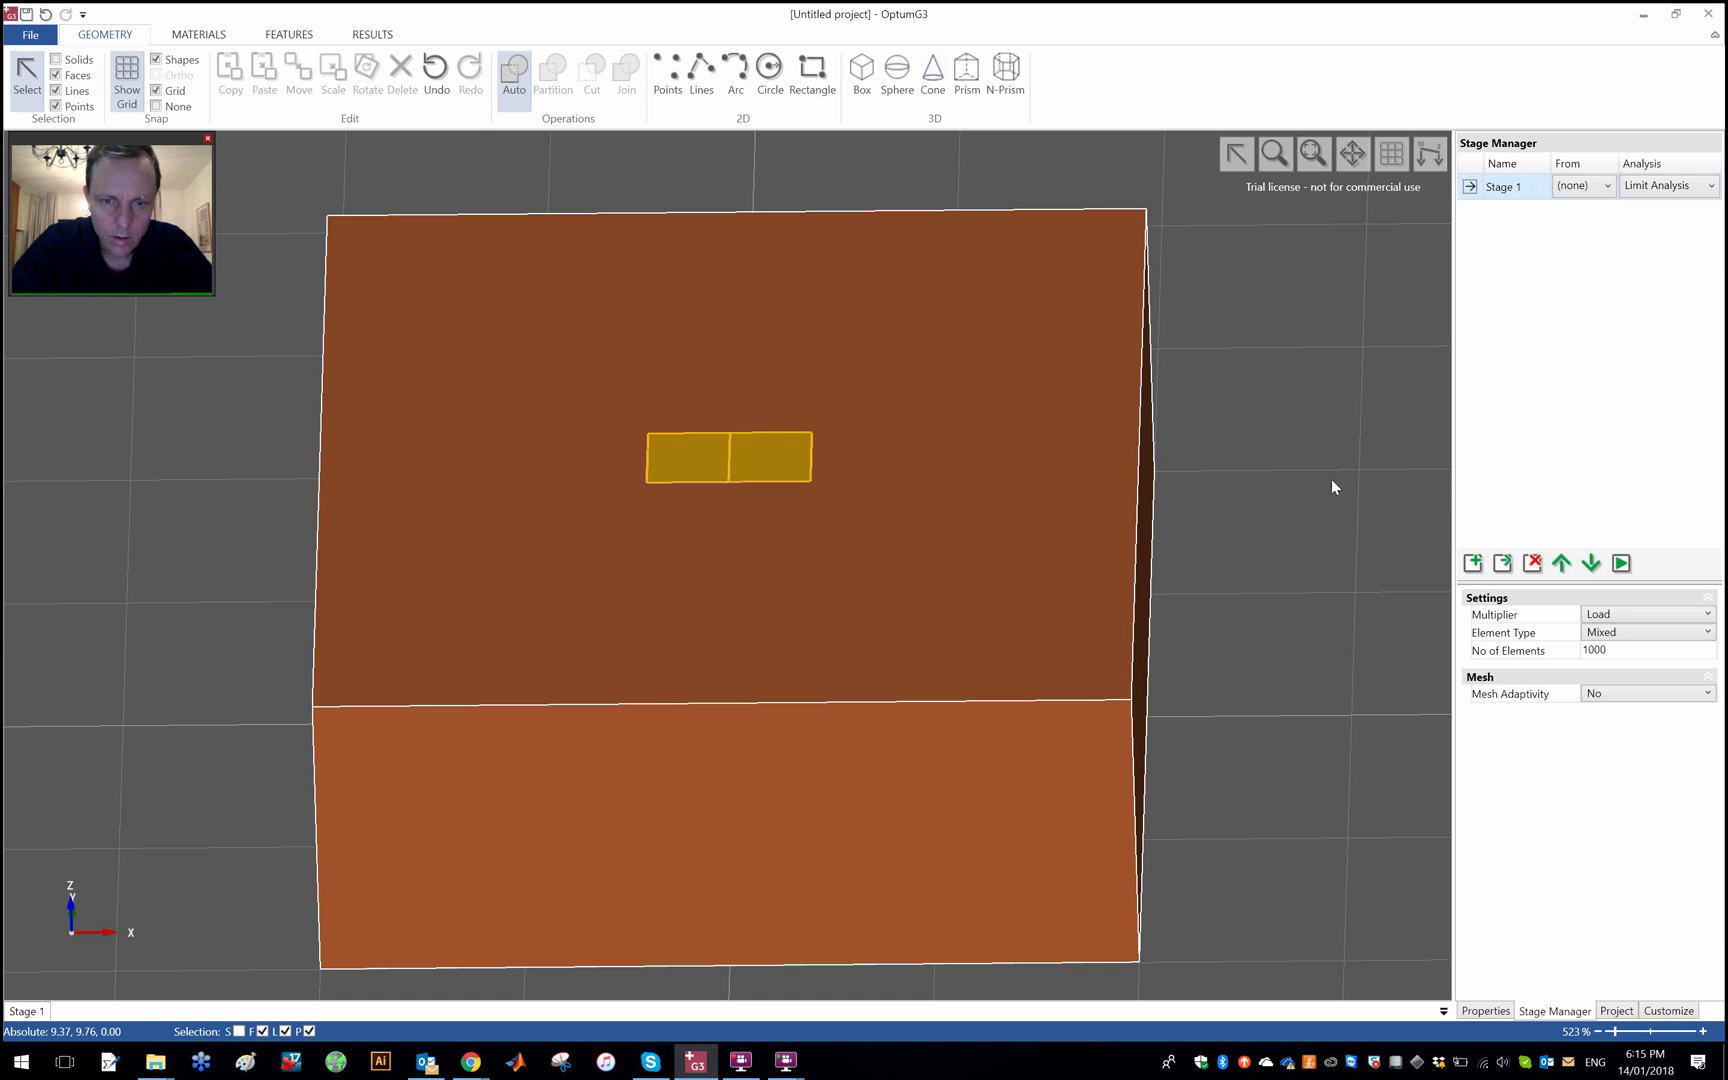
Select the new dividing edge across the footing plate
left_click(770, 455)
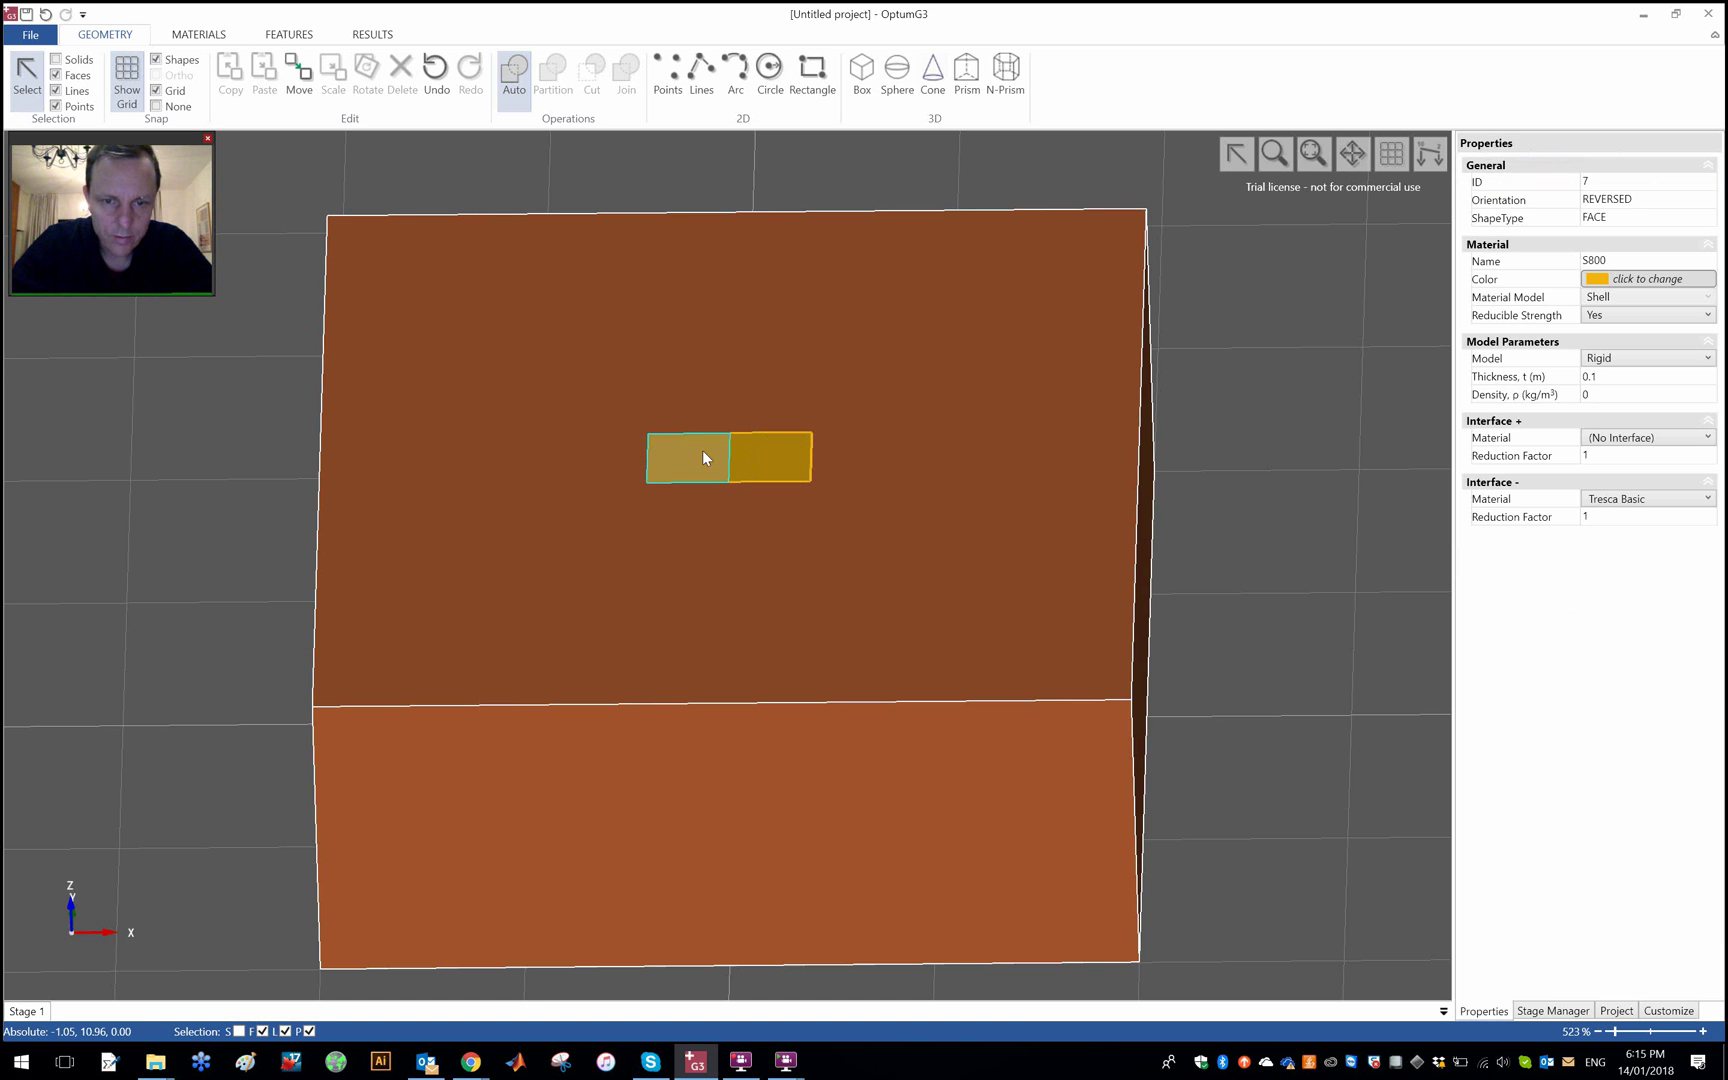
left_click(1254, 509)
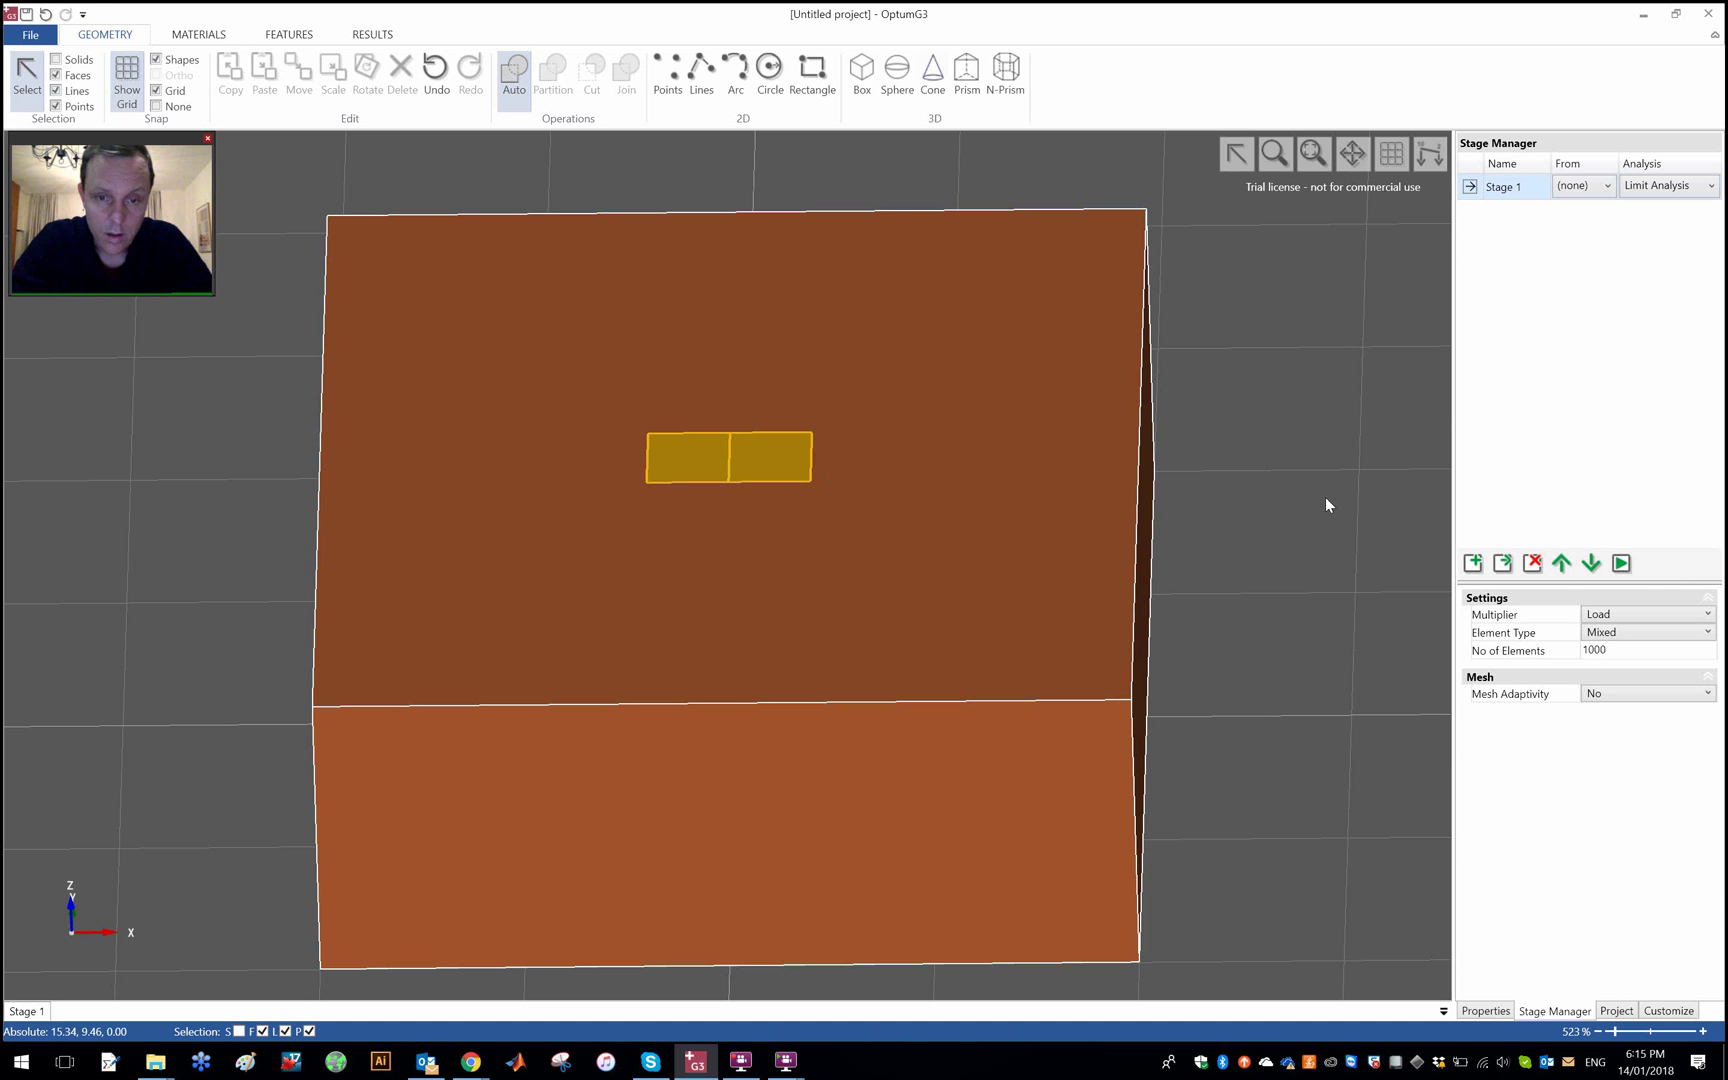
left_click(730, 459)
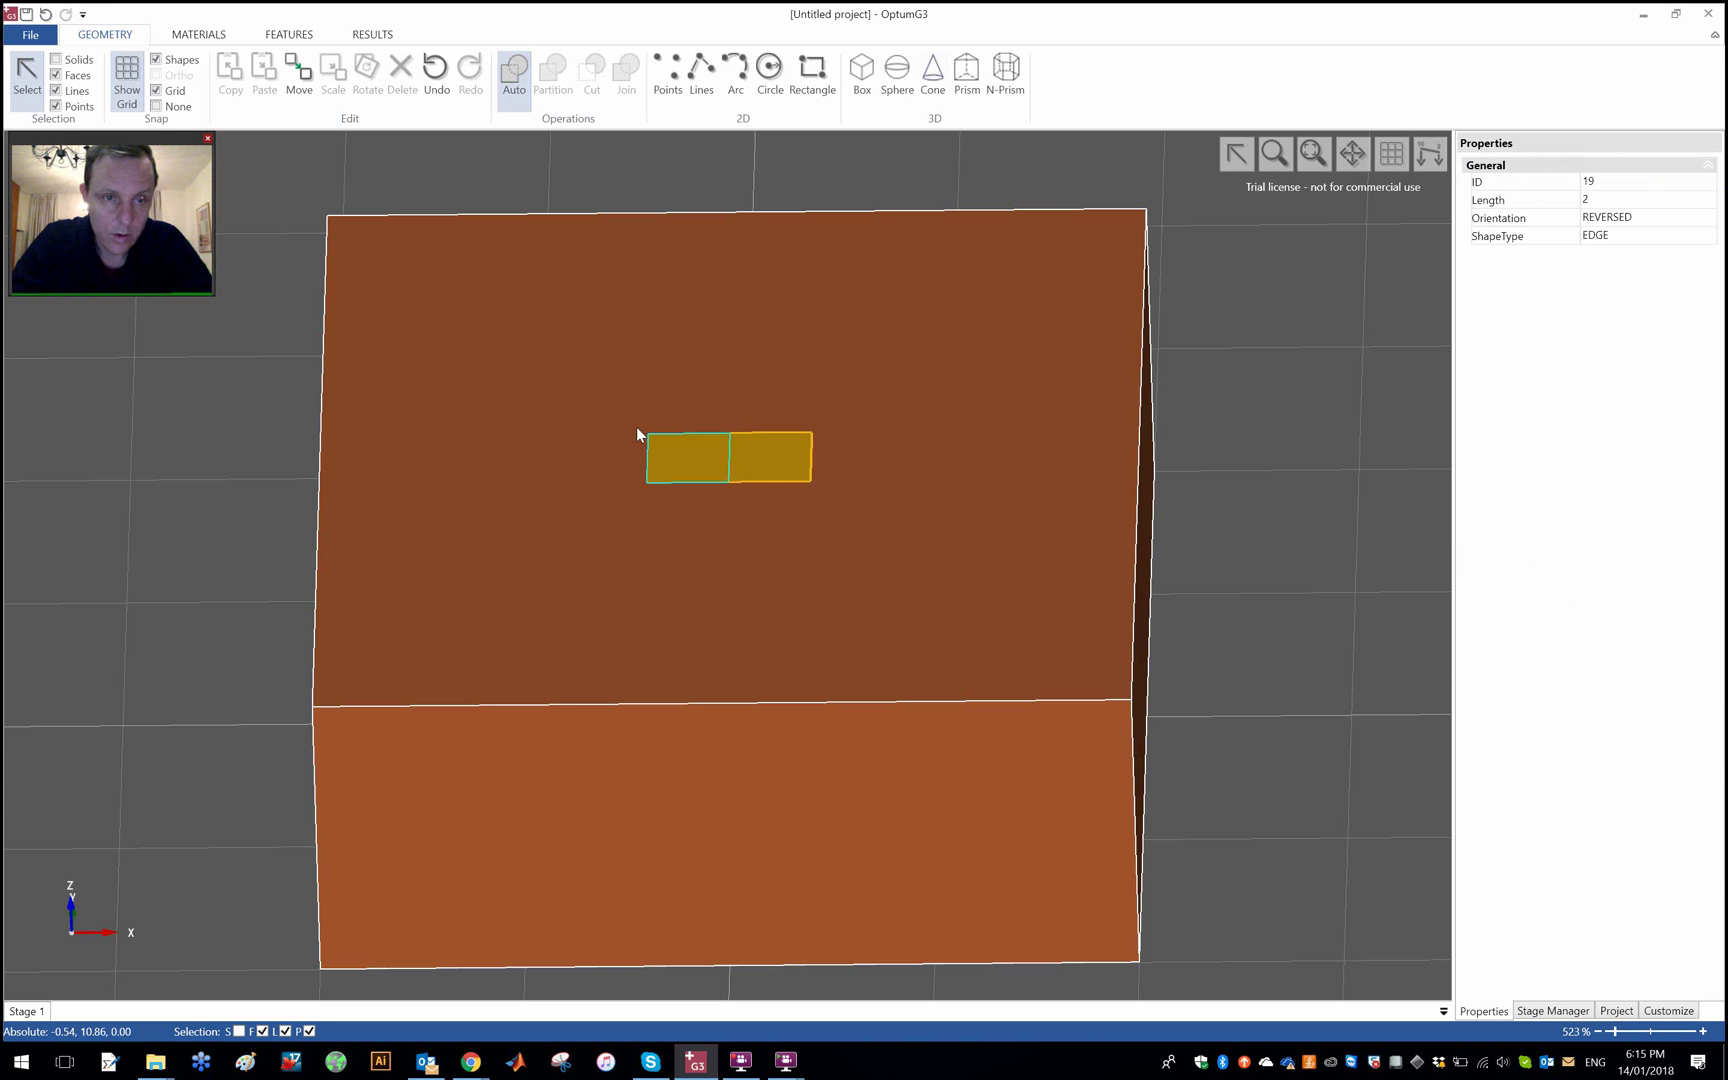
Apply a multiplier line load to the plate's dividing edge
left_click(282, 38)
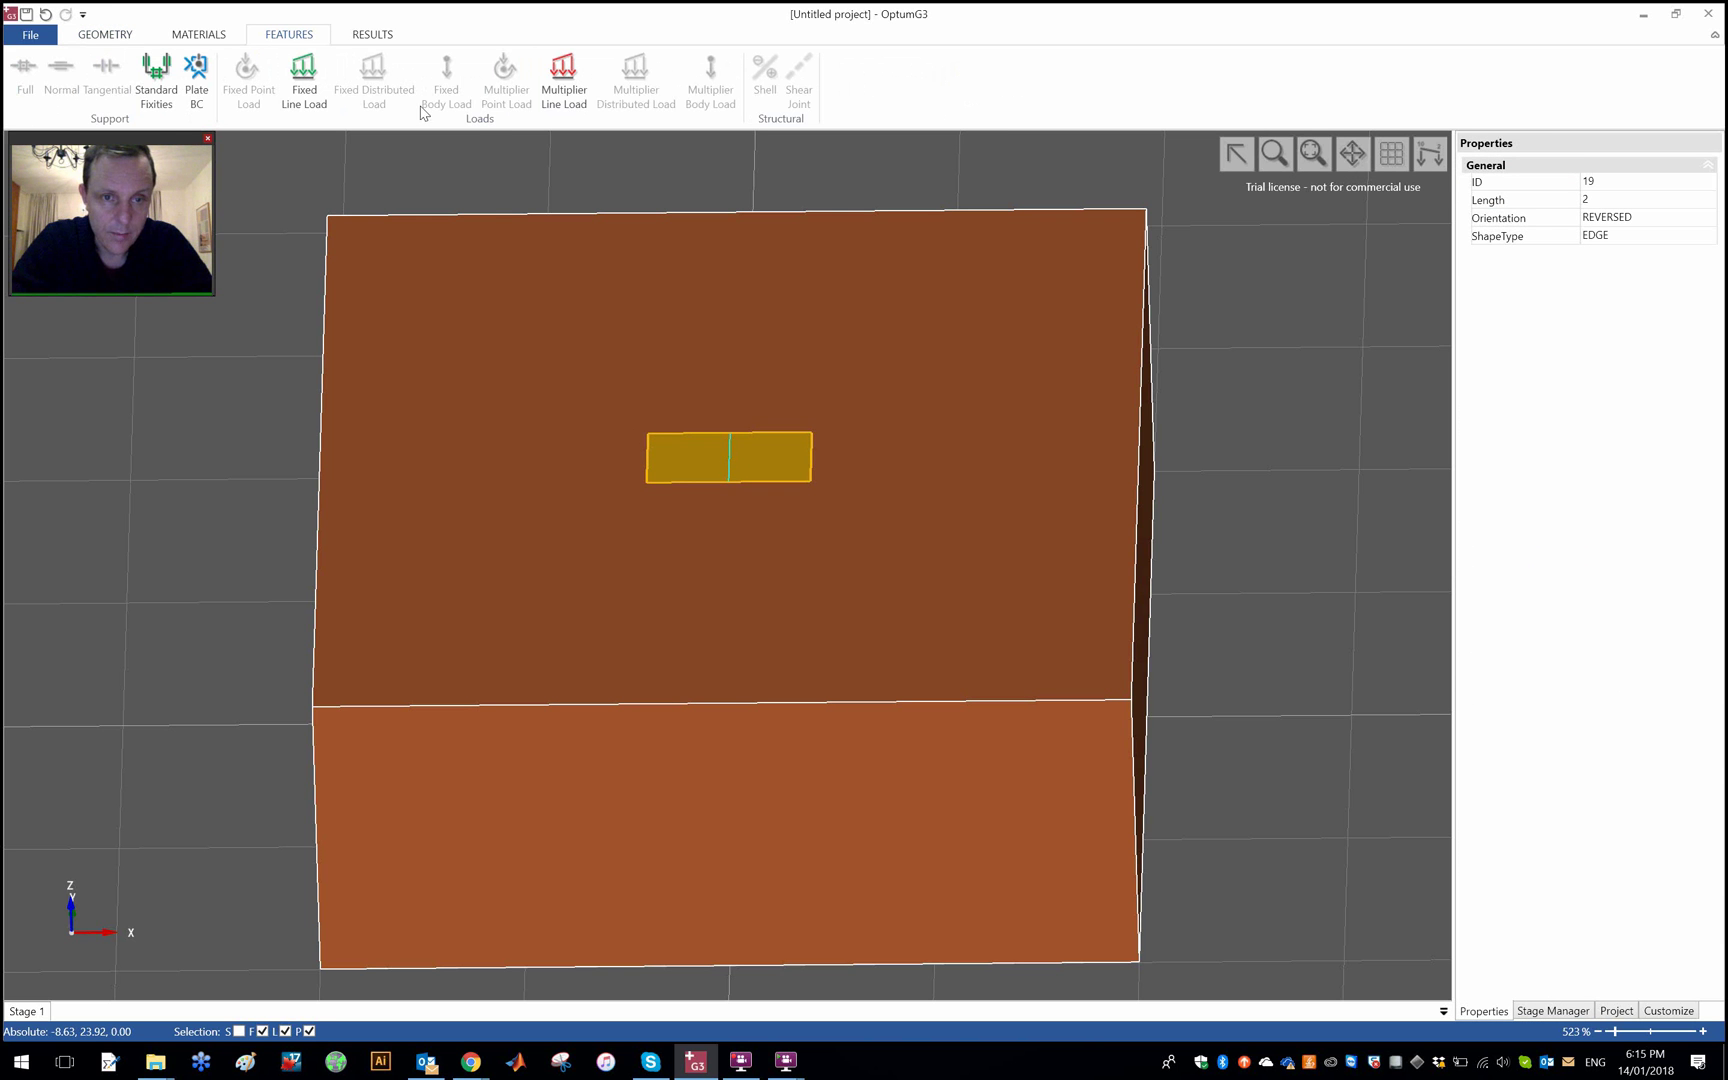
left_click(564, 80)
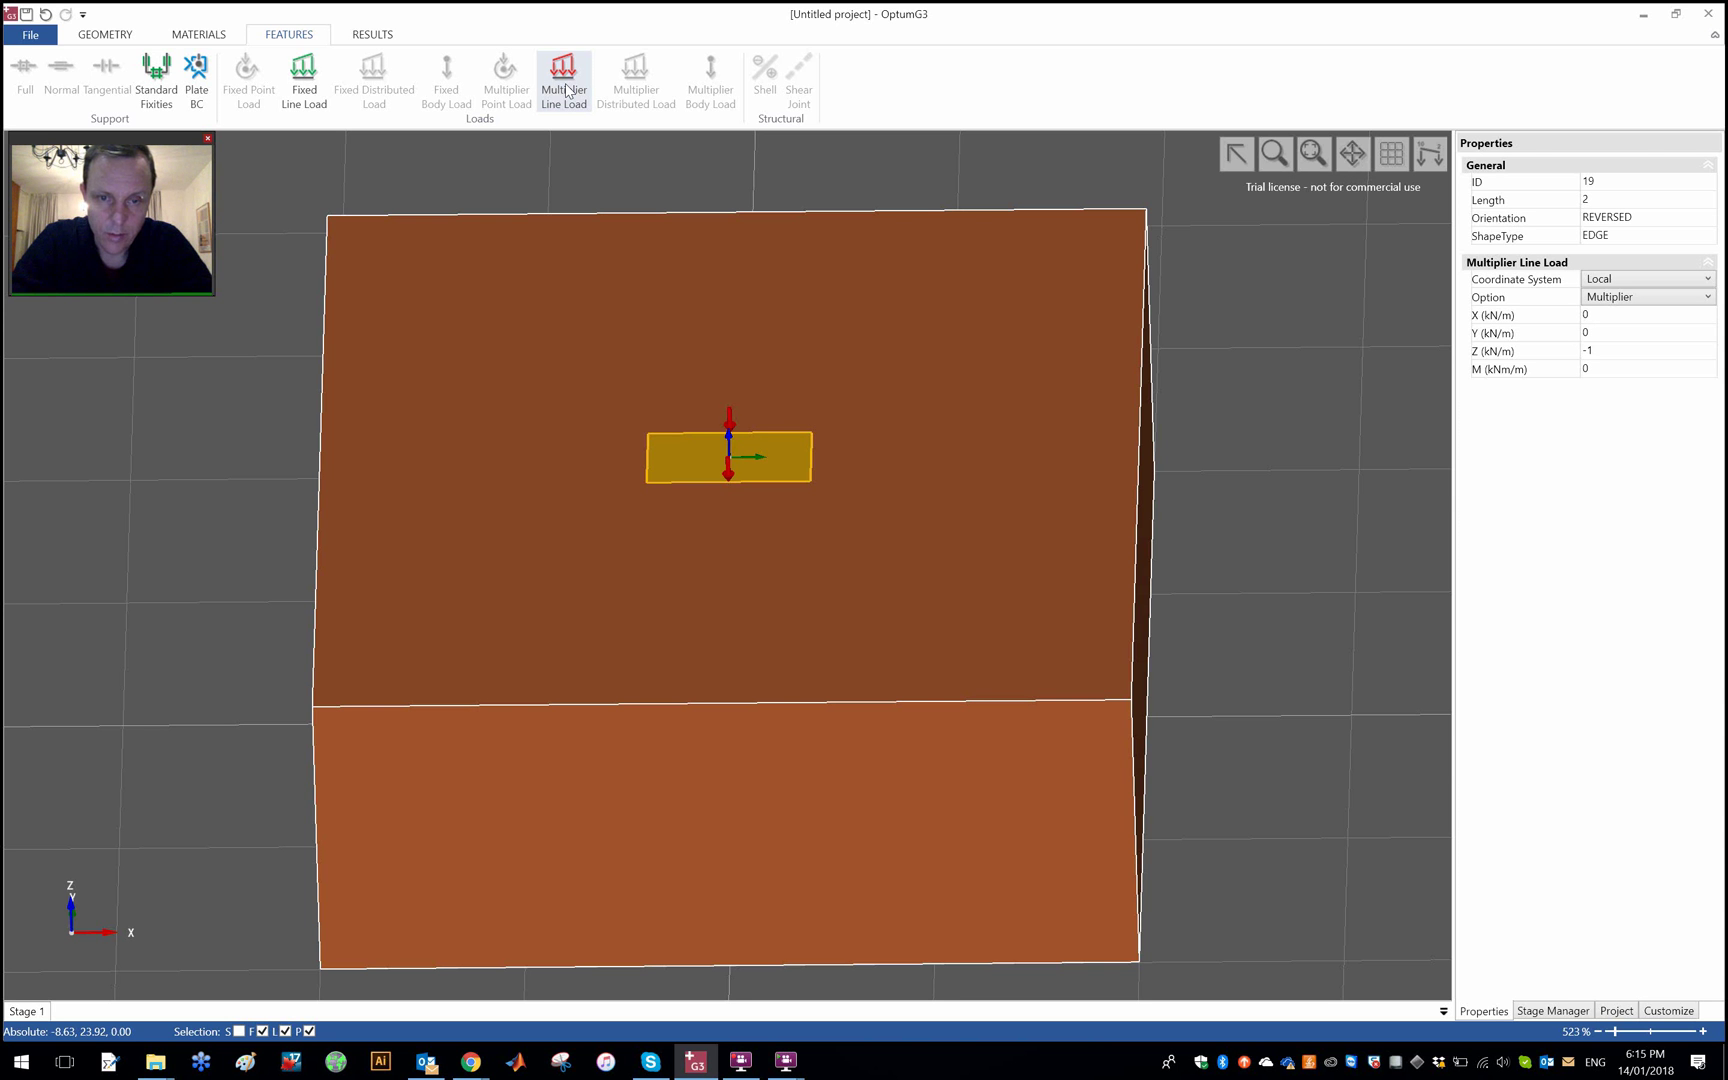
left_click(1373, 567)
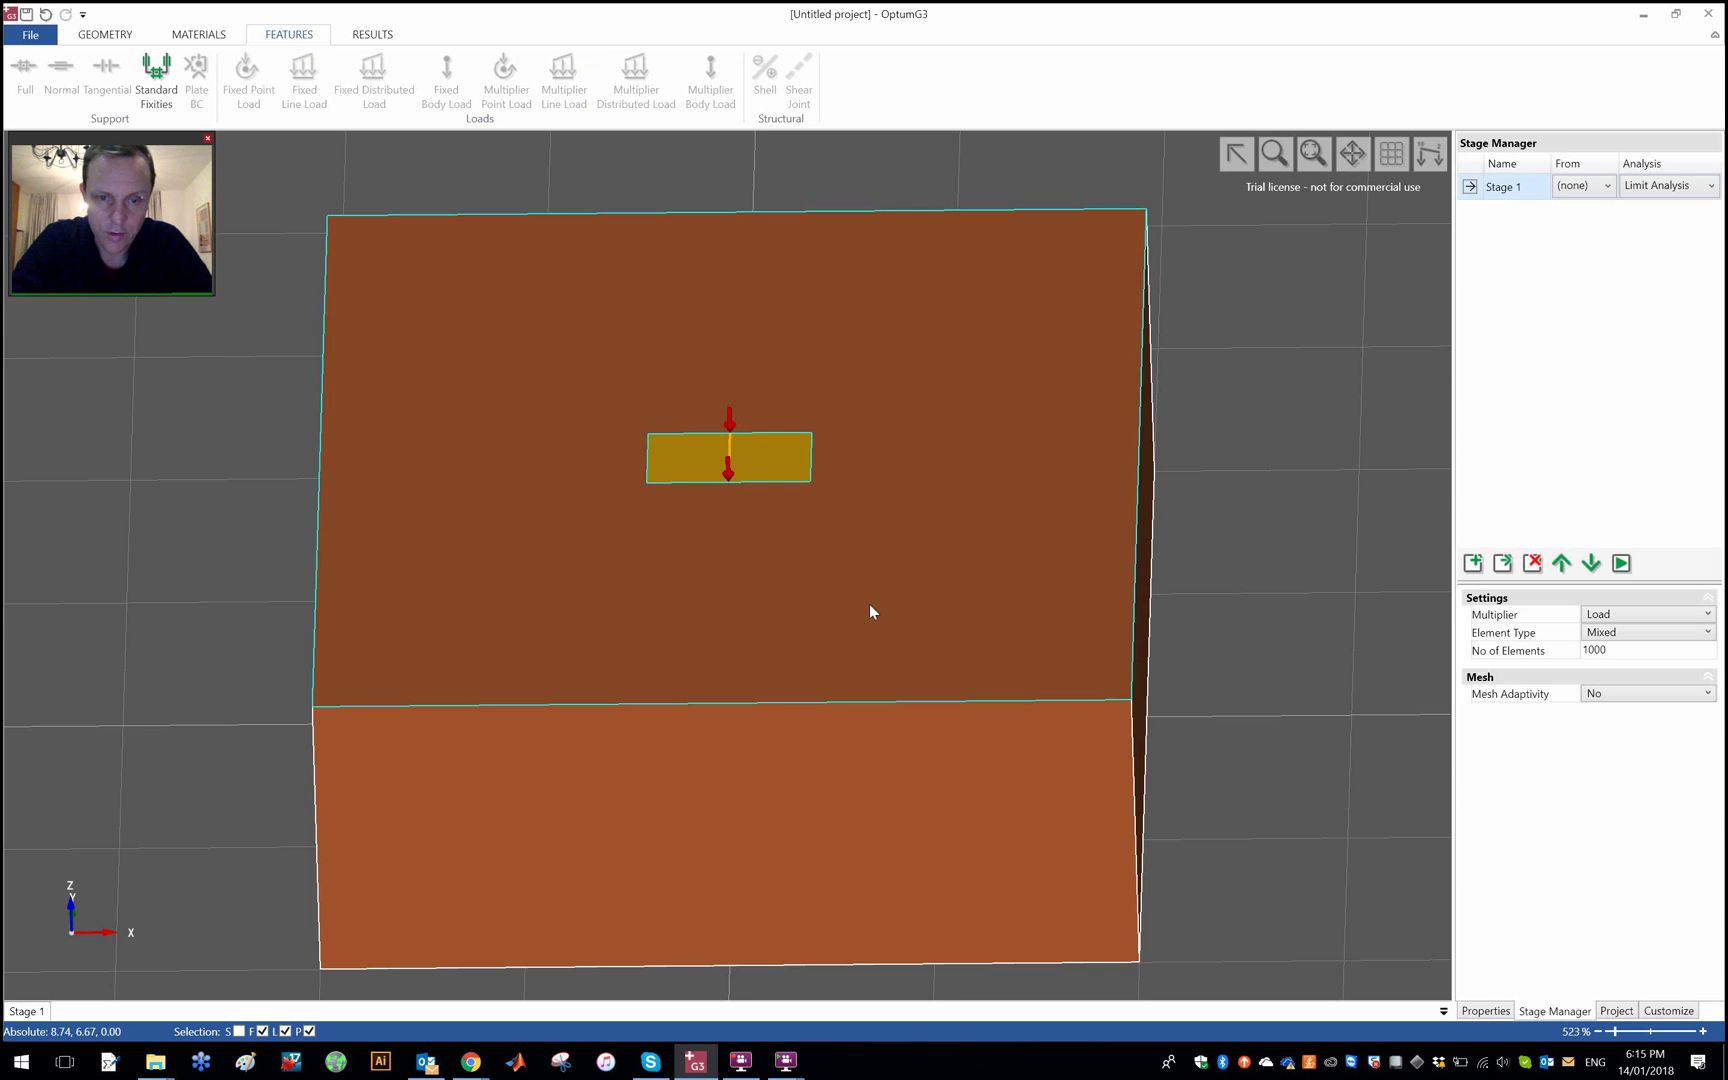
middle_click_drag(869, 603, 938, 614)
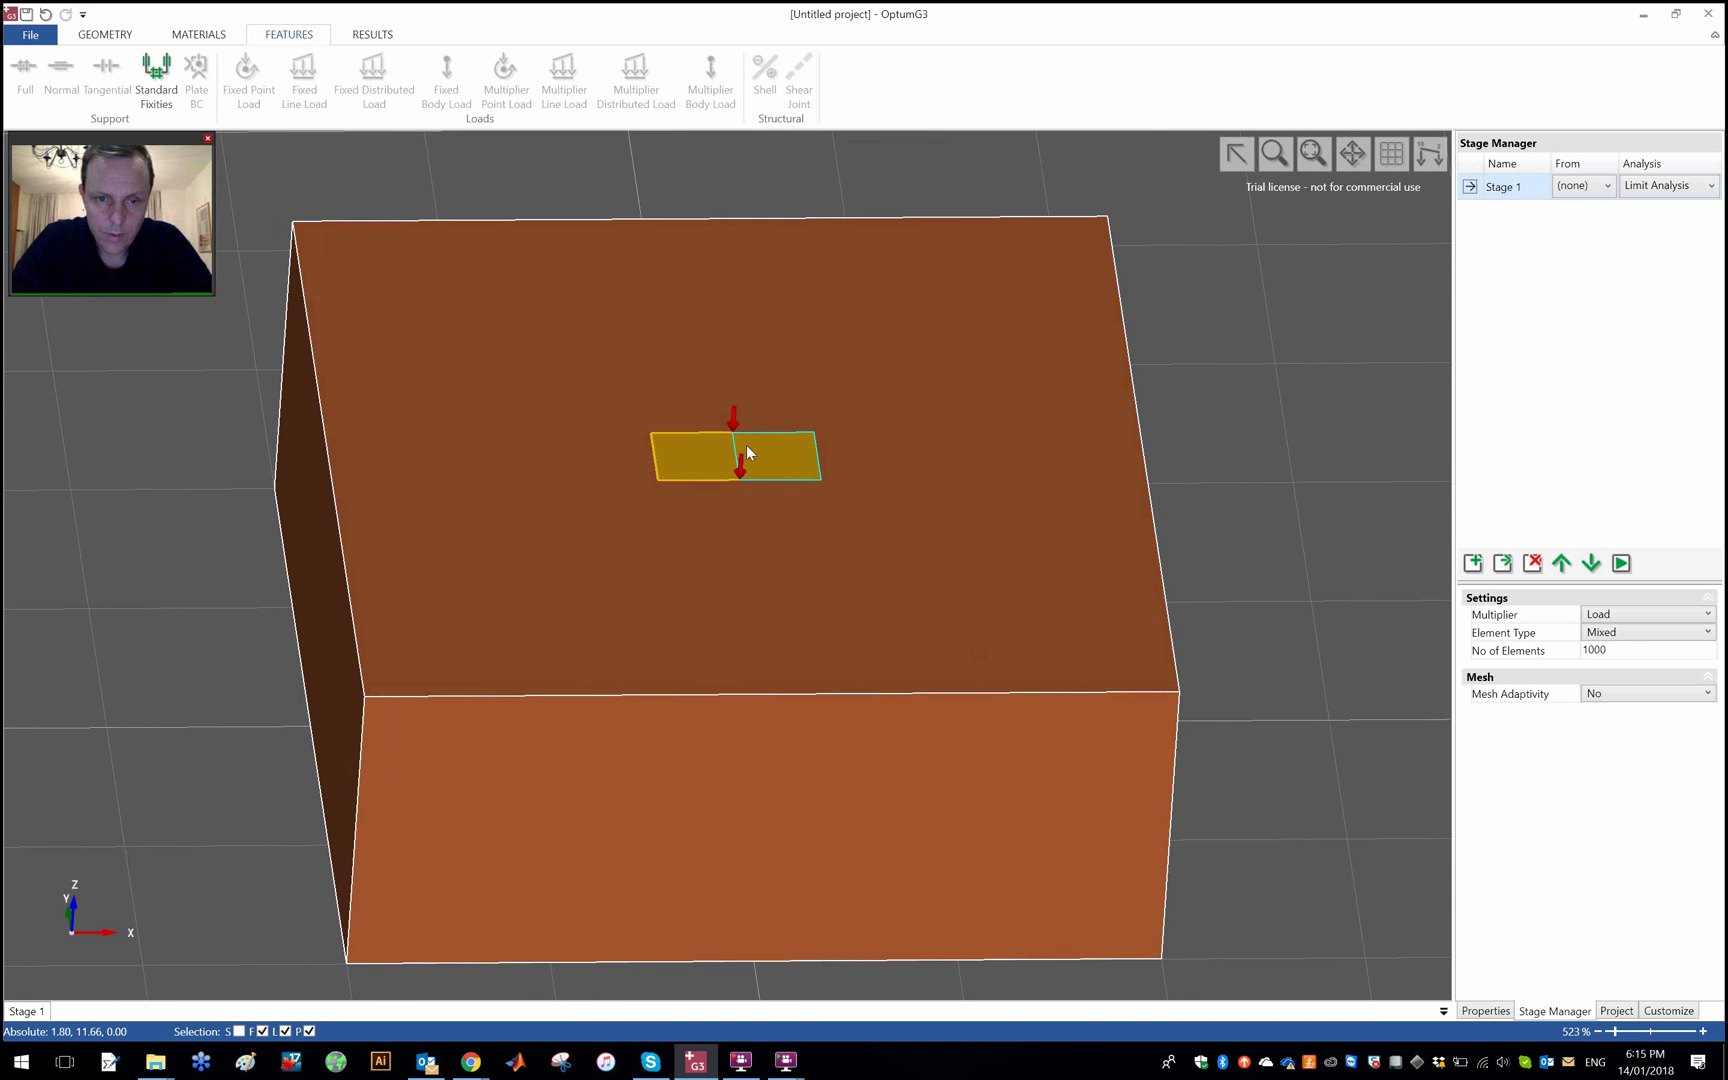
left_click(737, 458)
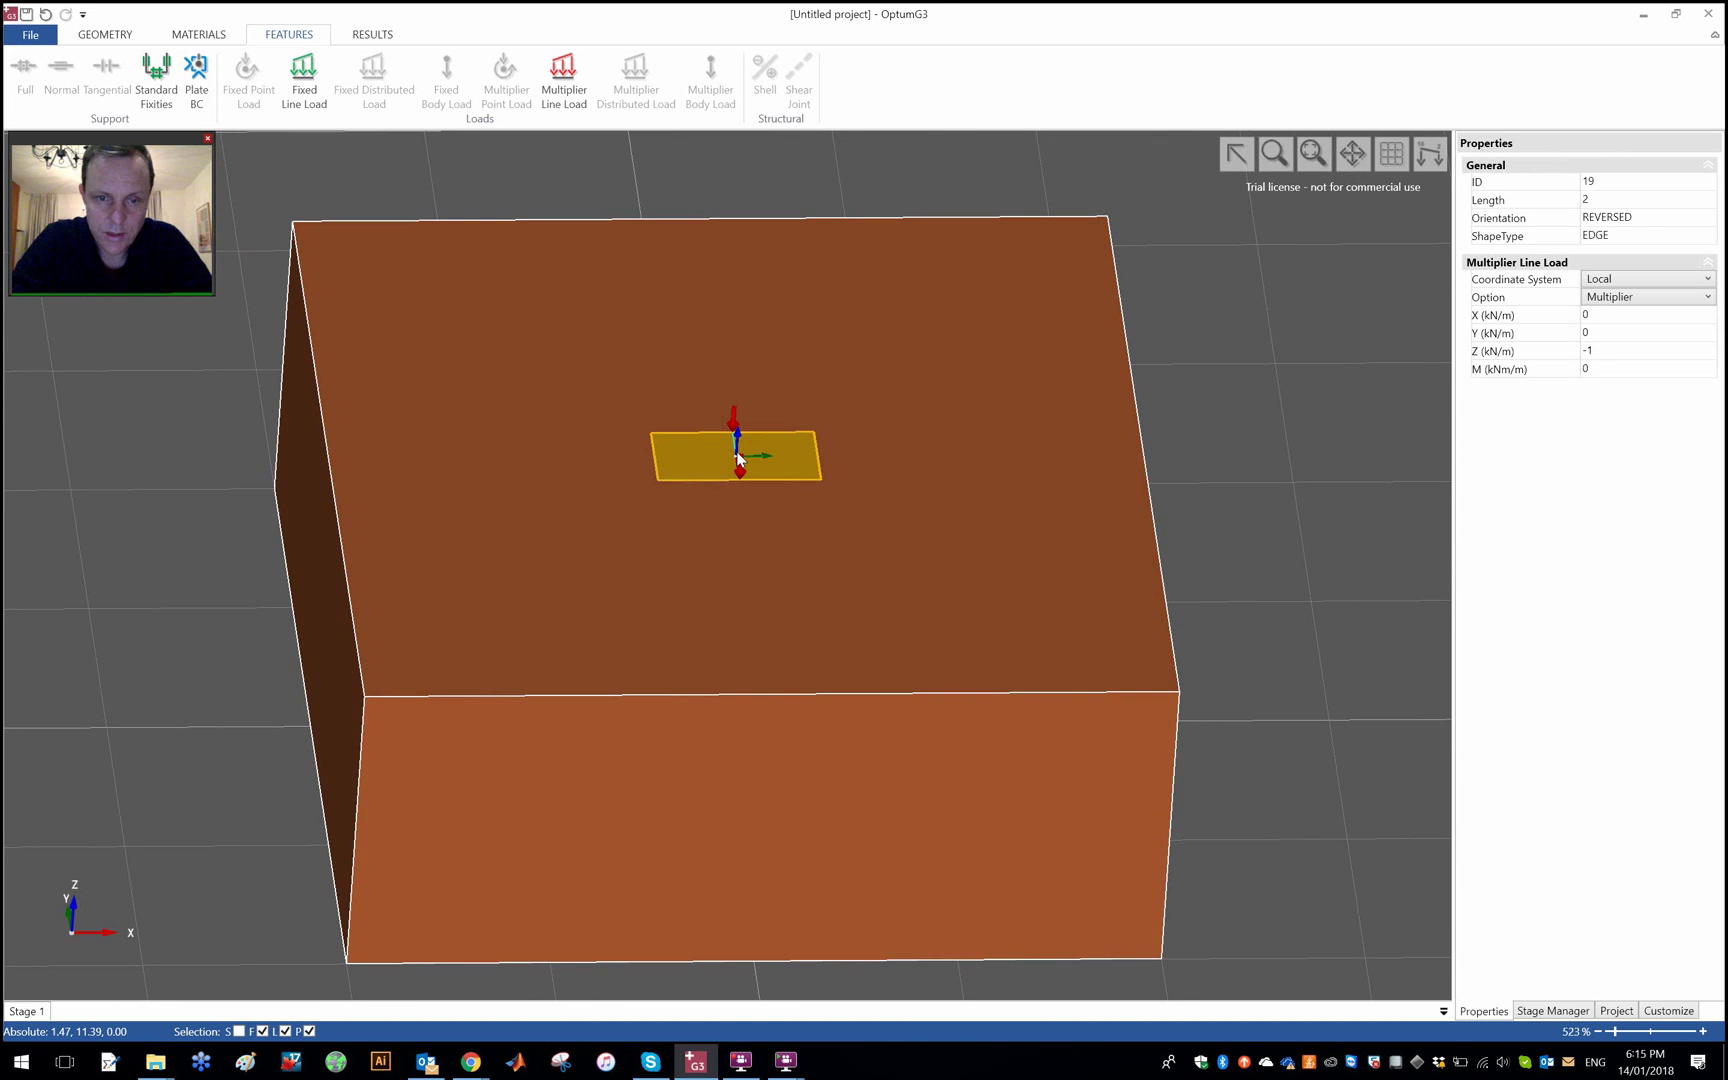
scroll(737, 458, "up", 5)
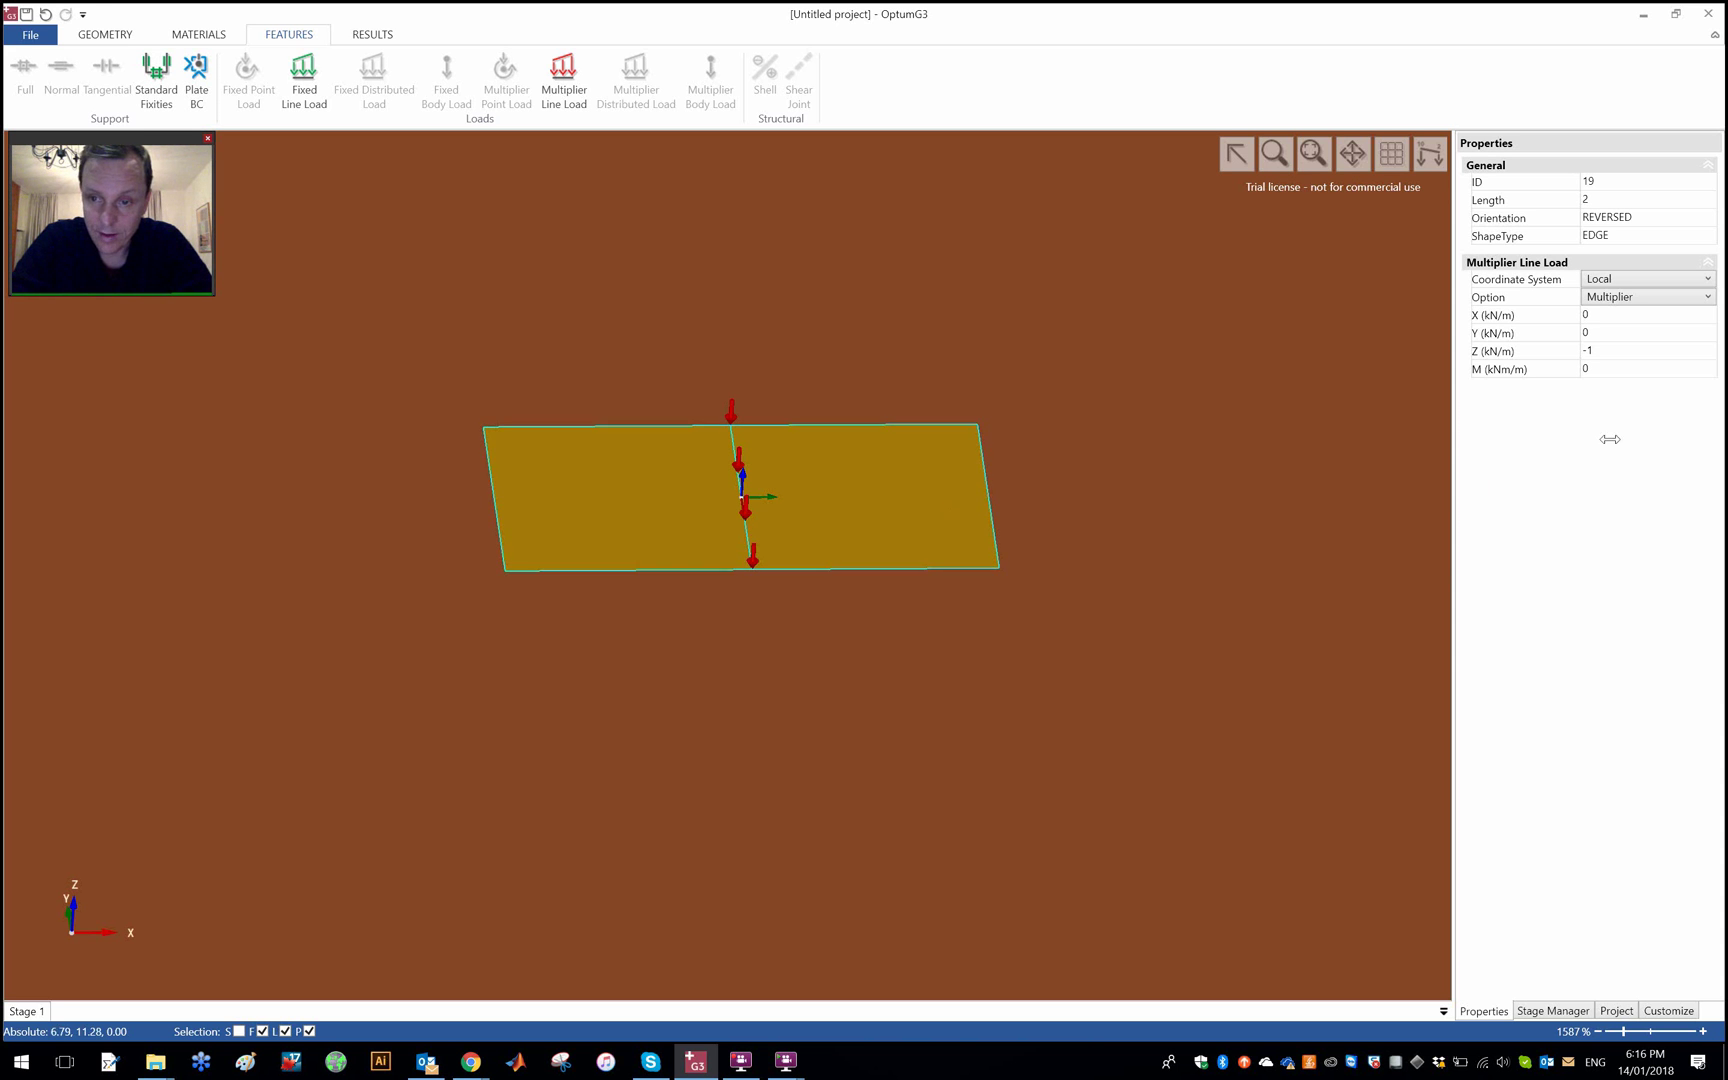
Set the line load's vertical Z component to -0.5 kN/m and zoom out to the whole box
left_click(1634, 349)
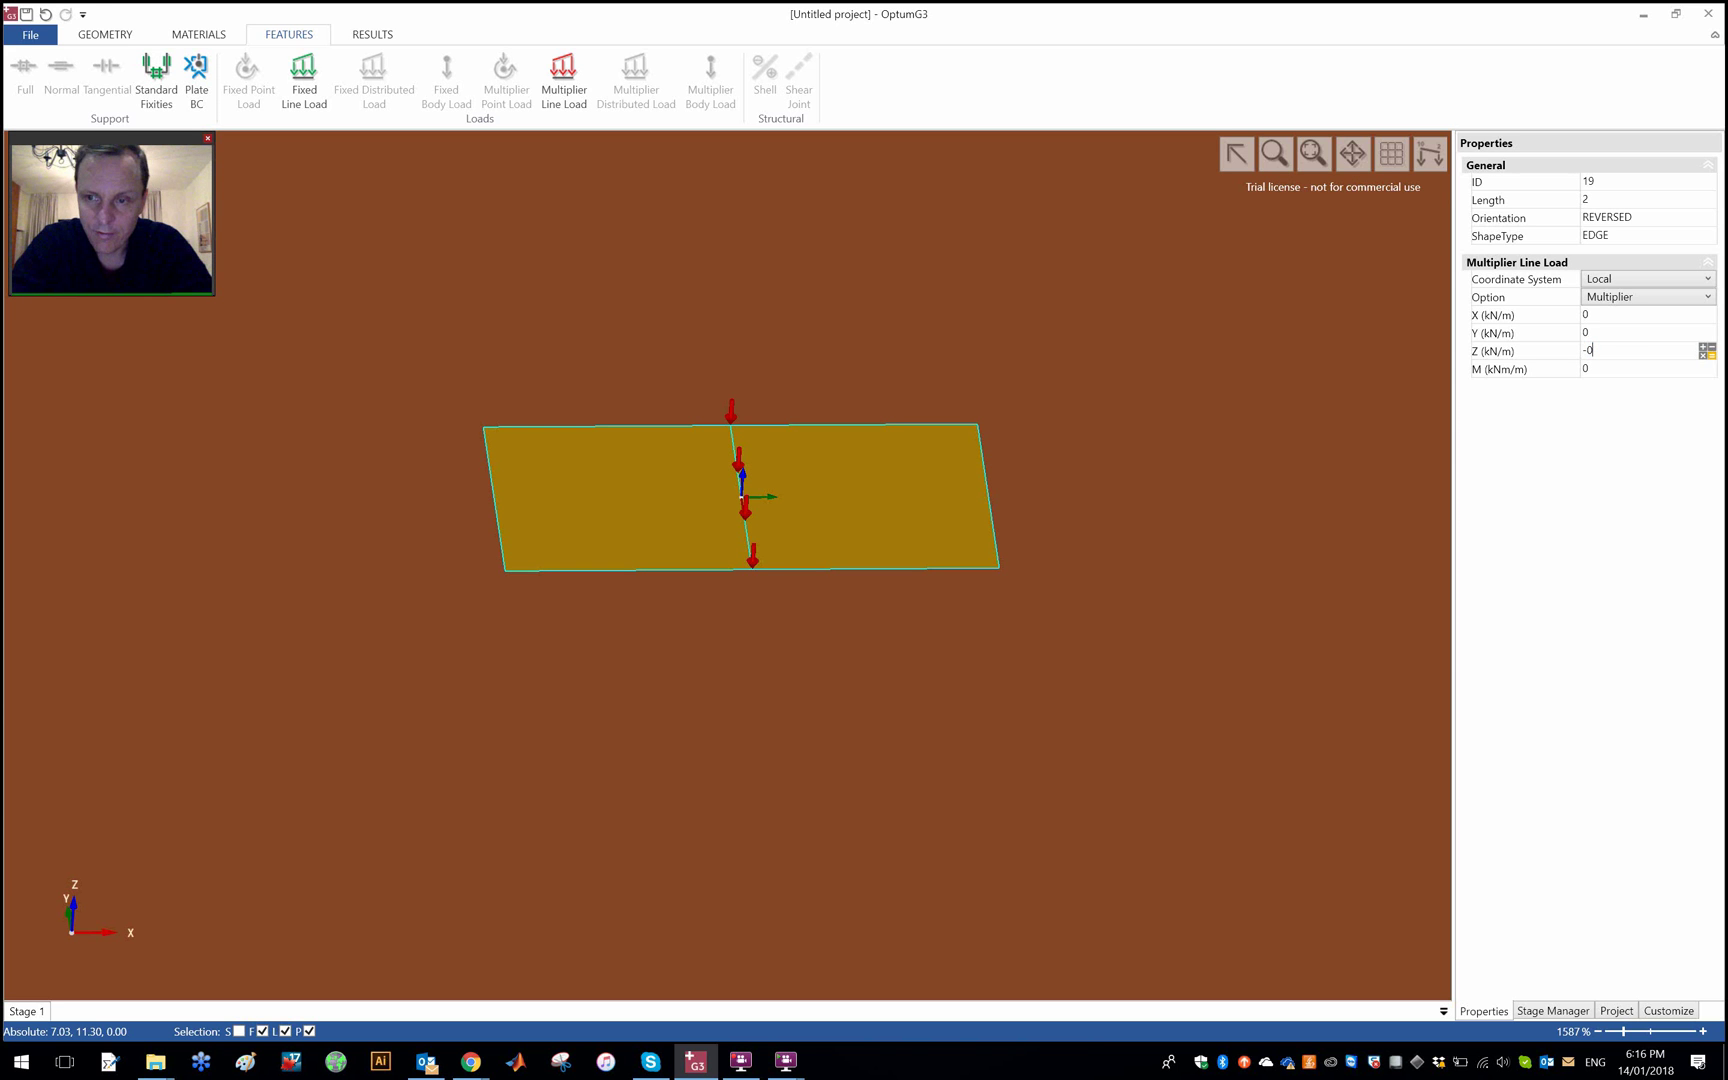
type("-0.5")
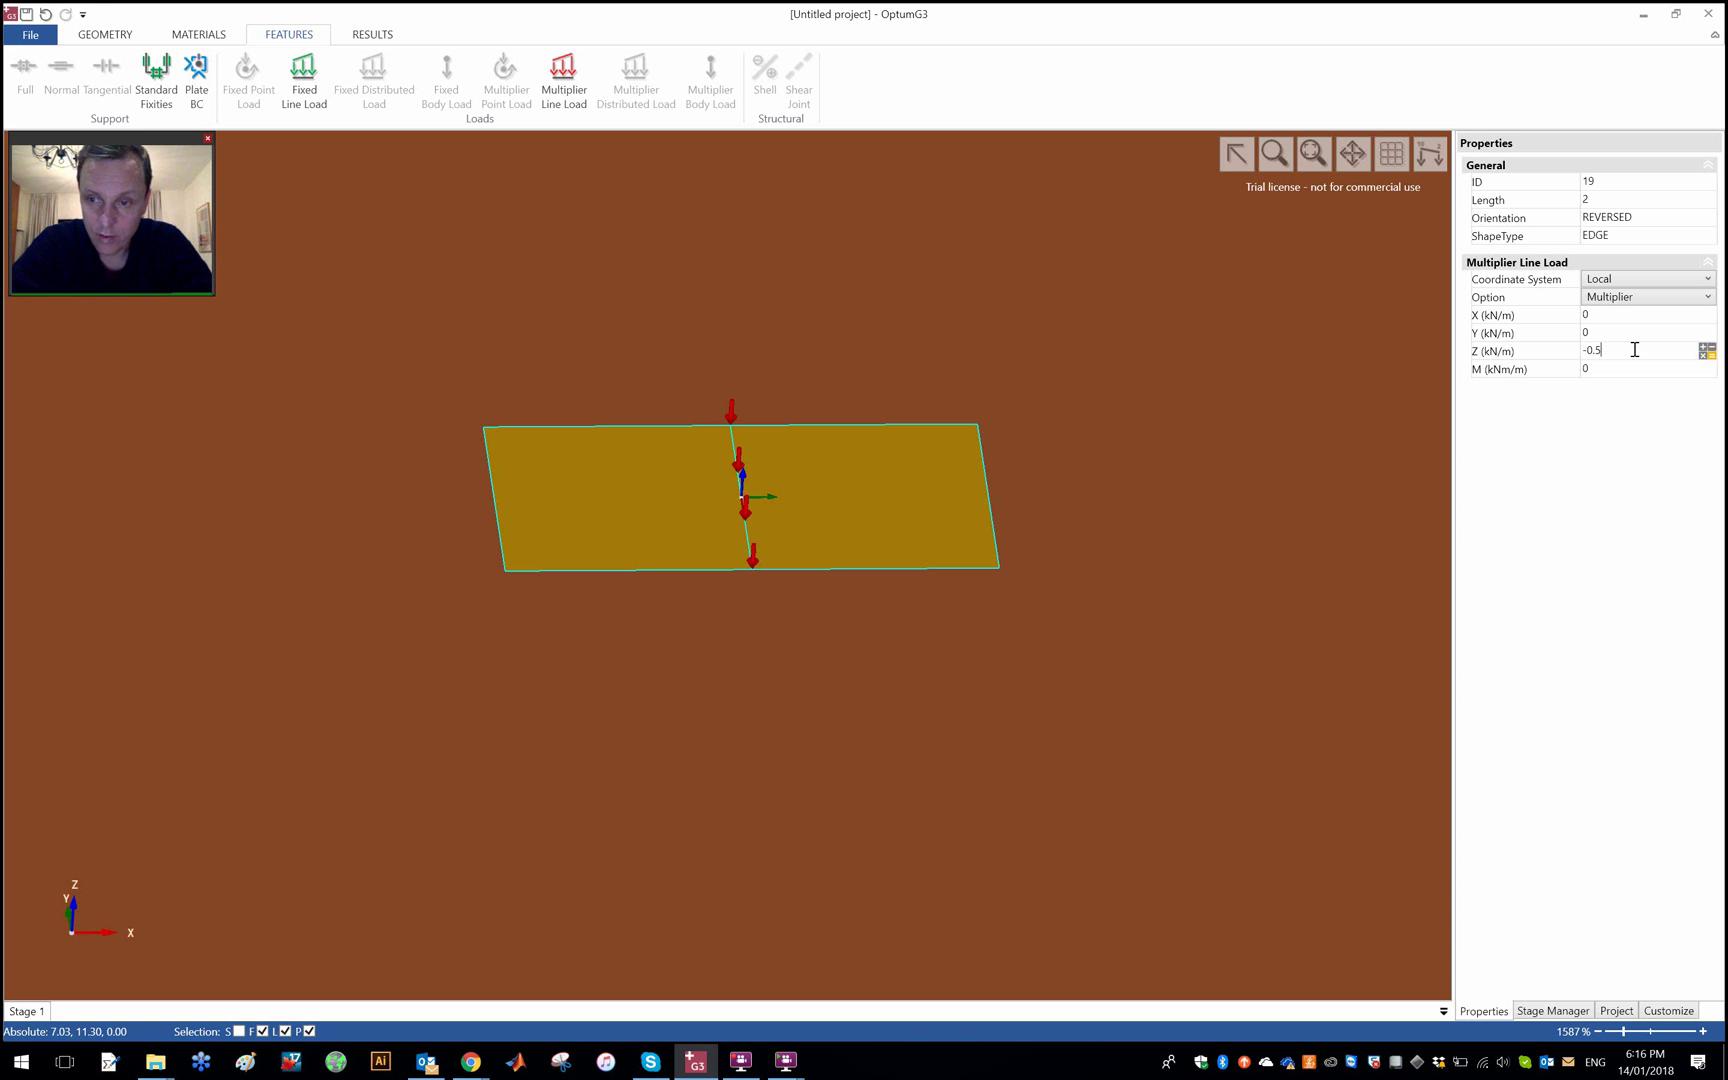
left_click(1690, 366)
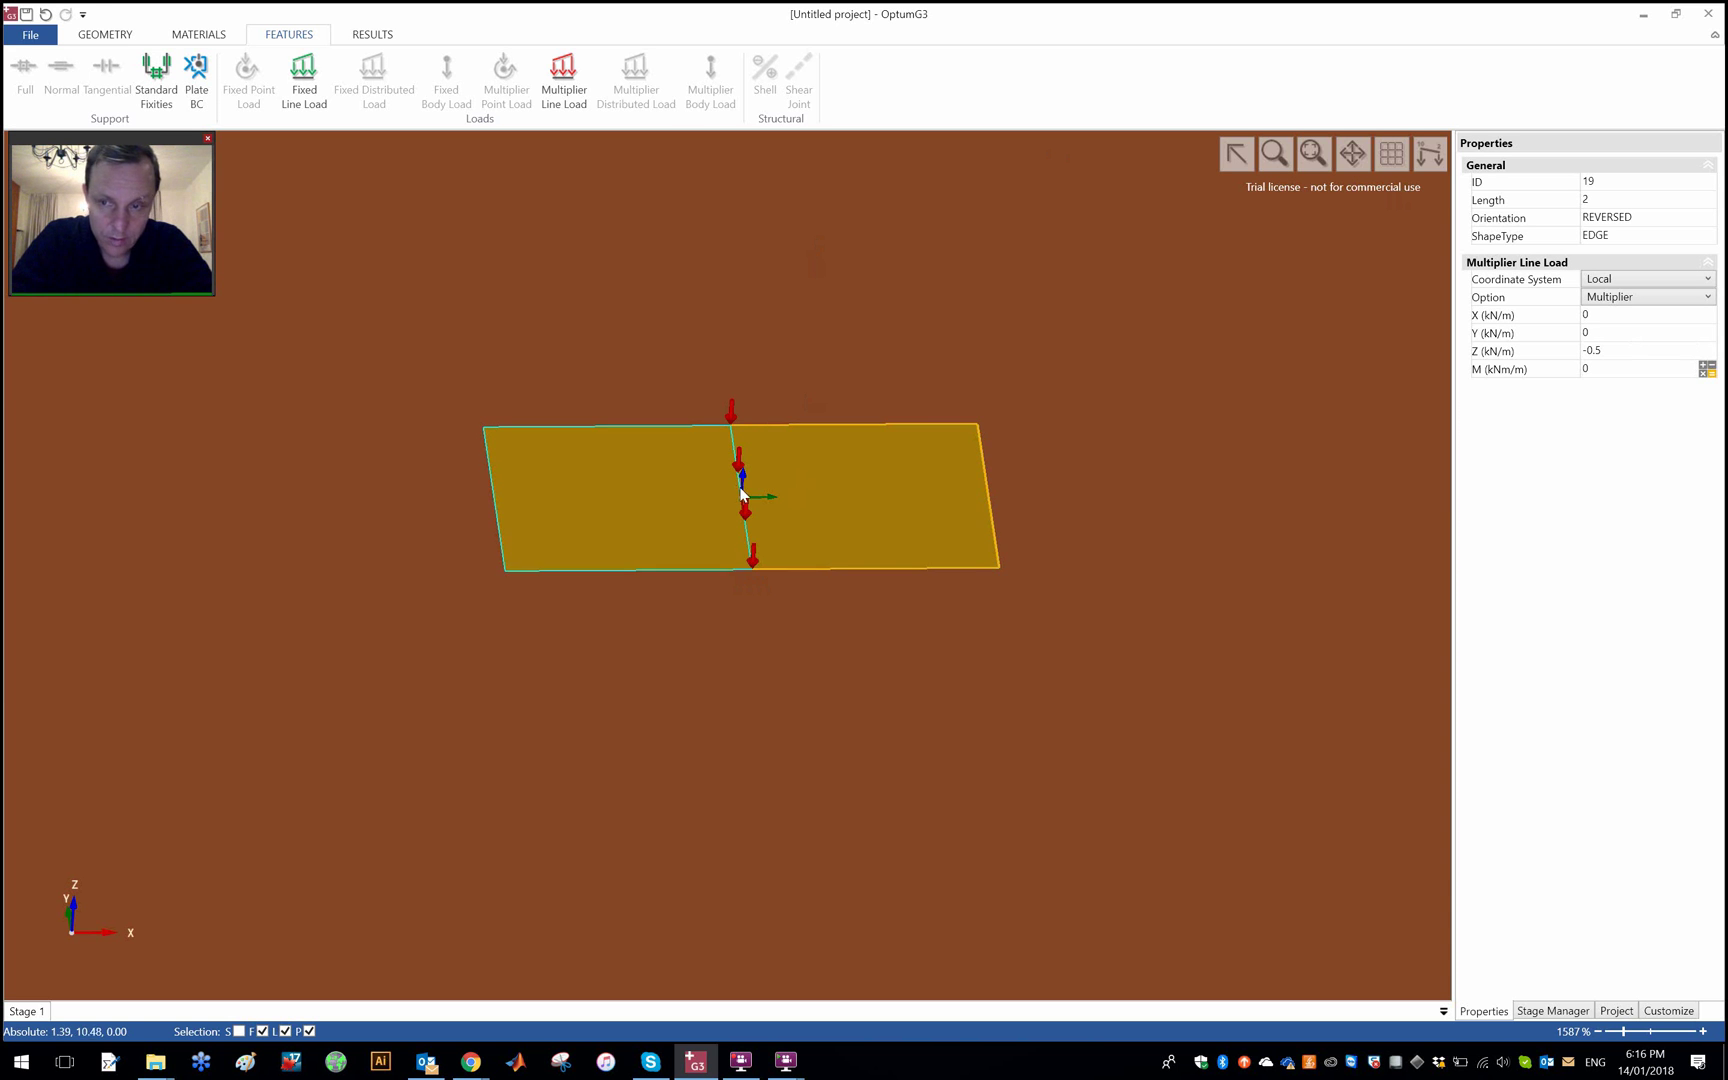
scroll(741, 447, "down", 2)
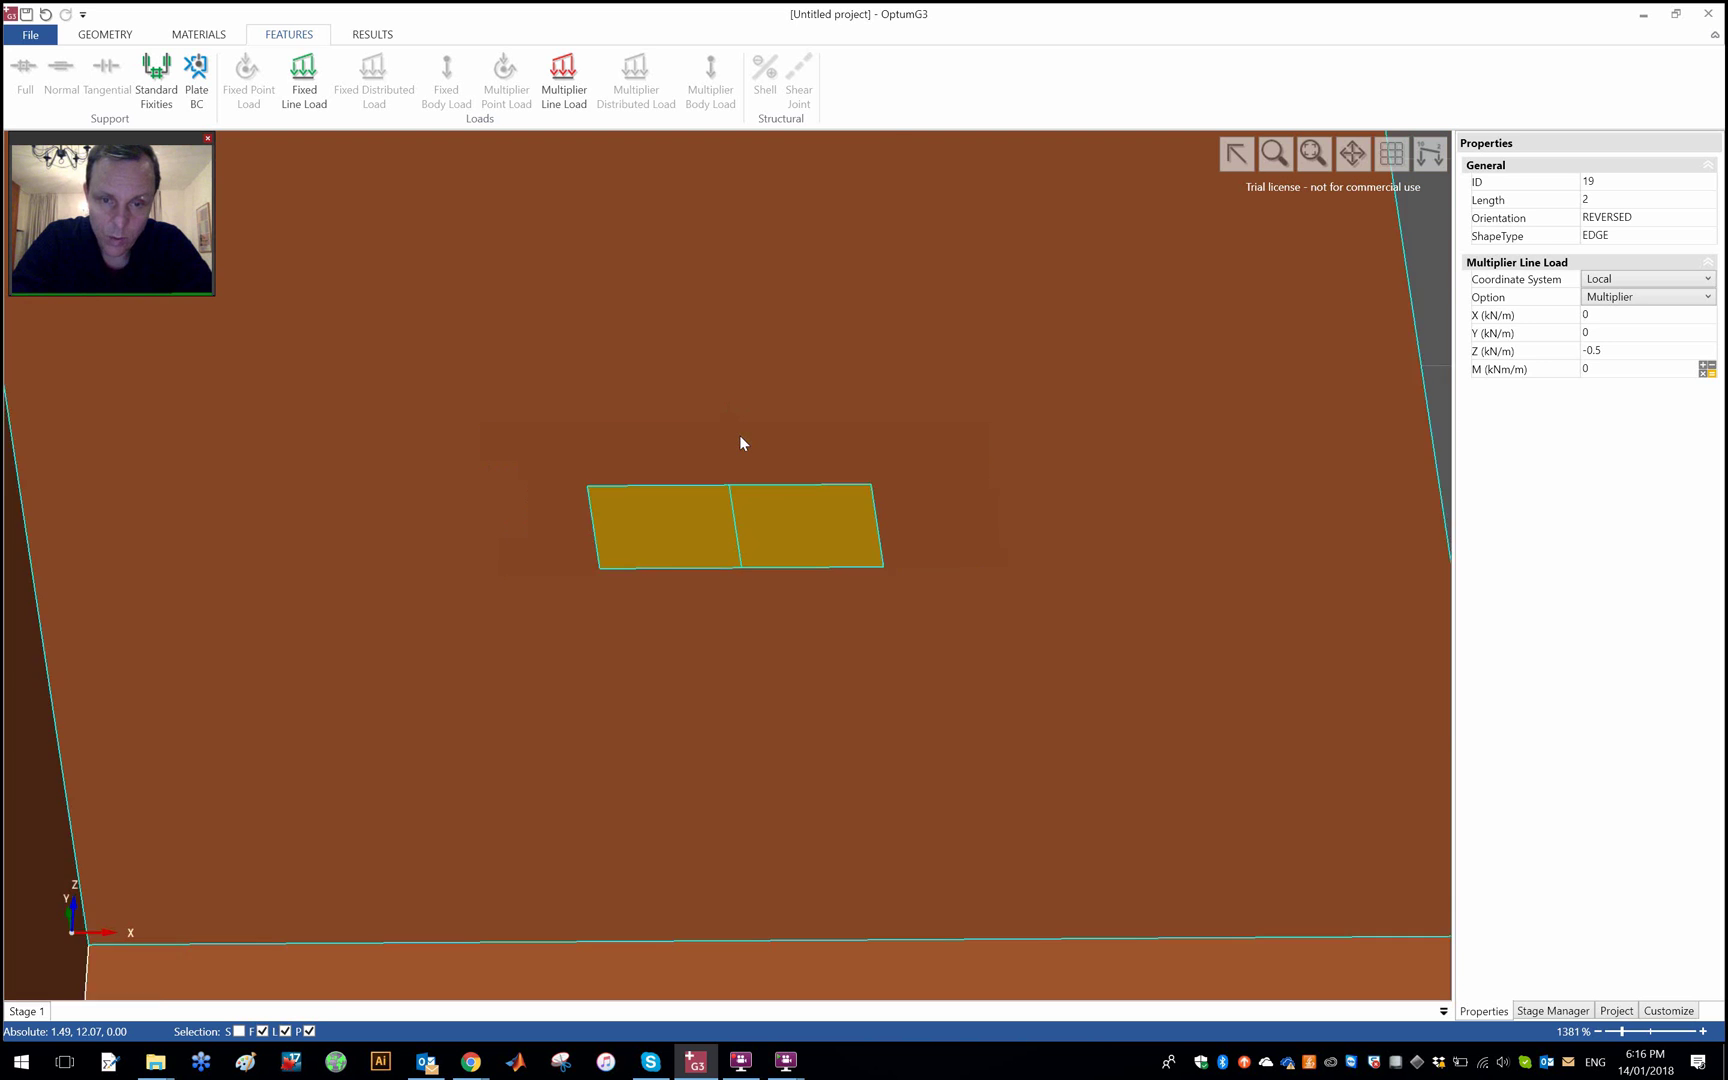
scroll(740, 436, "down", 5)
scroll(738, 416, "down", 2)
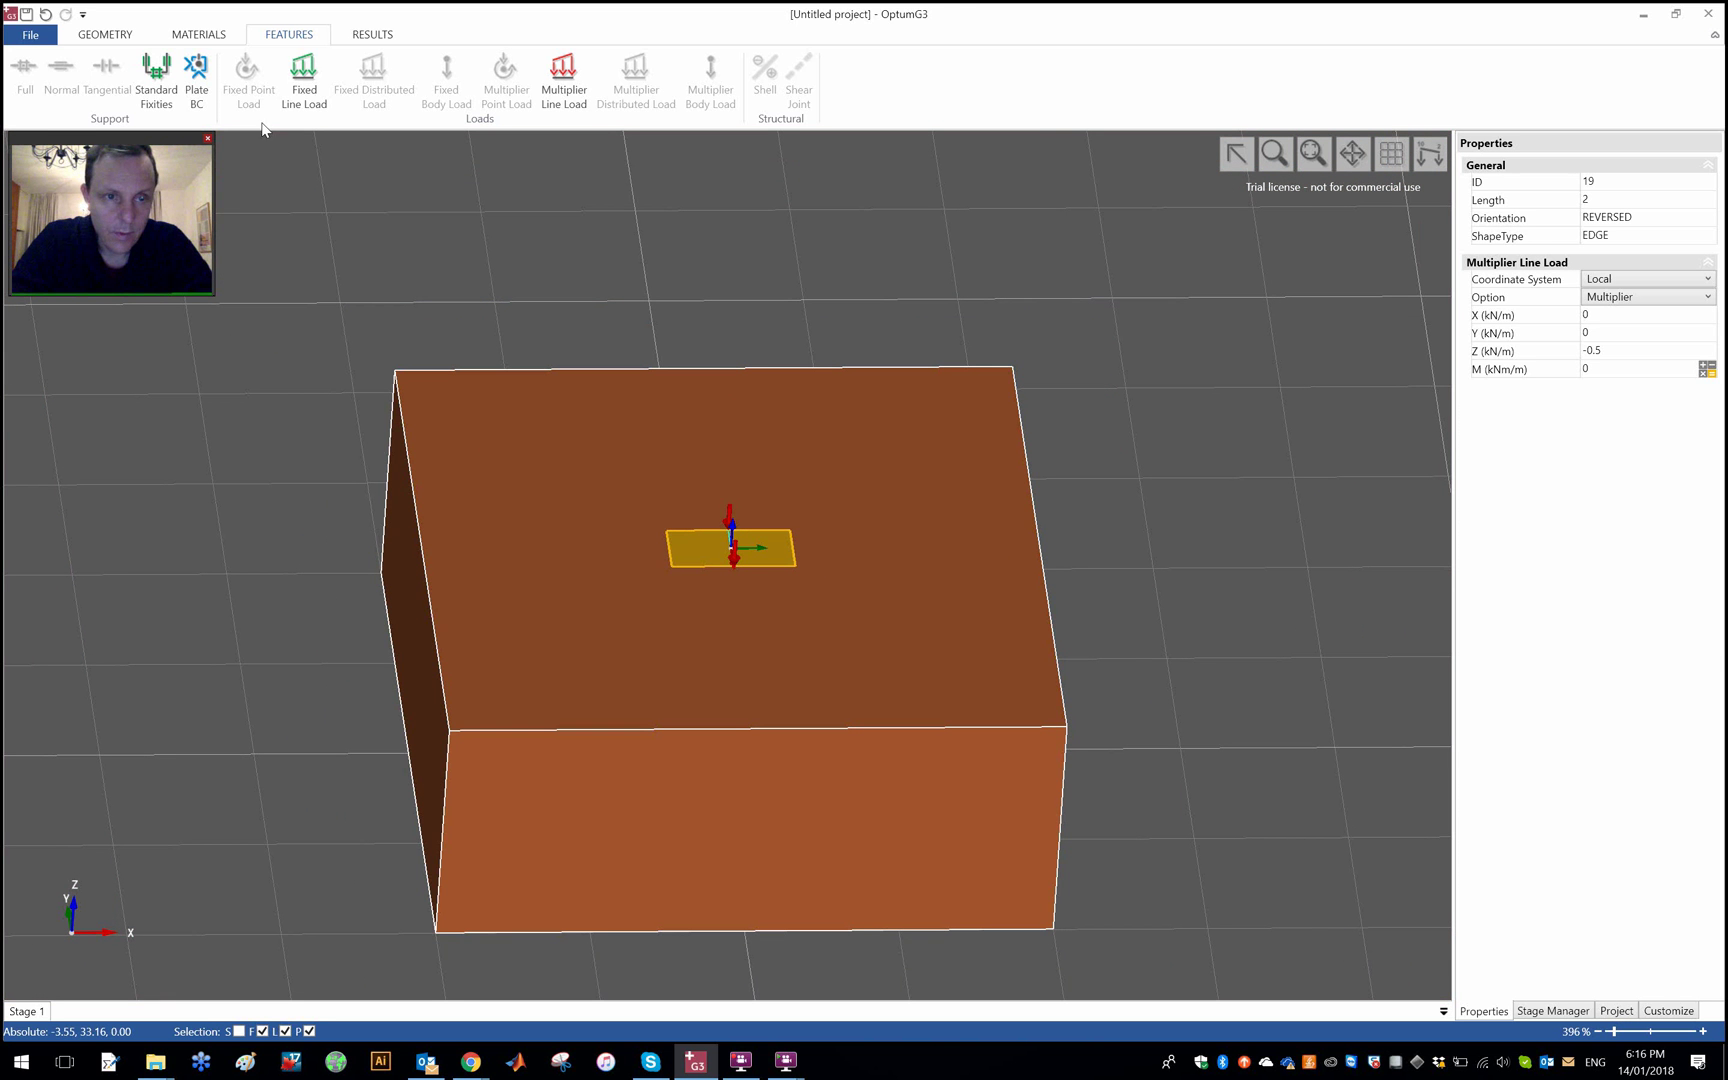
Apply standard boundary fixities to the soil box and orbit to see its right face
left_click(156, 80)
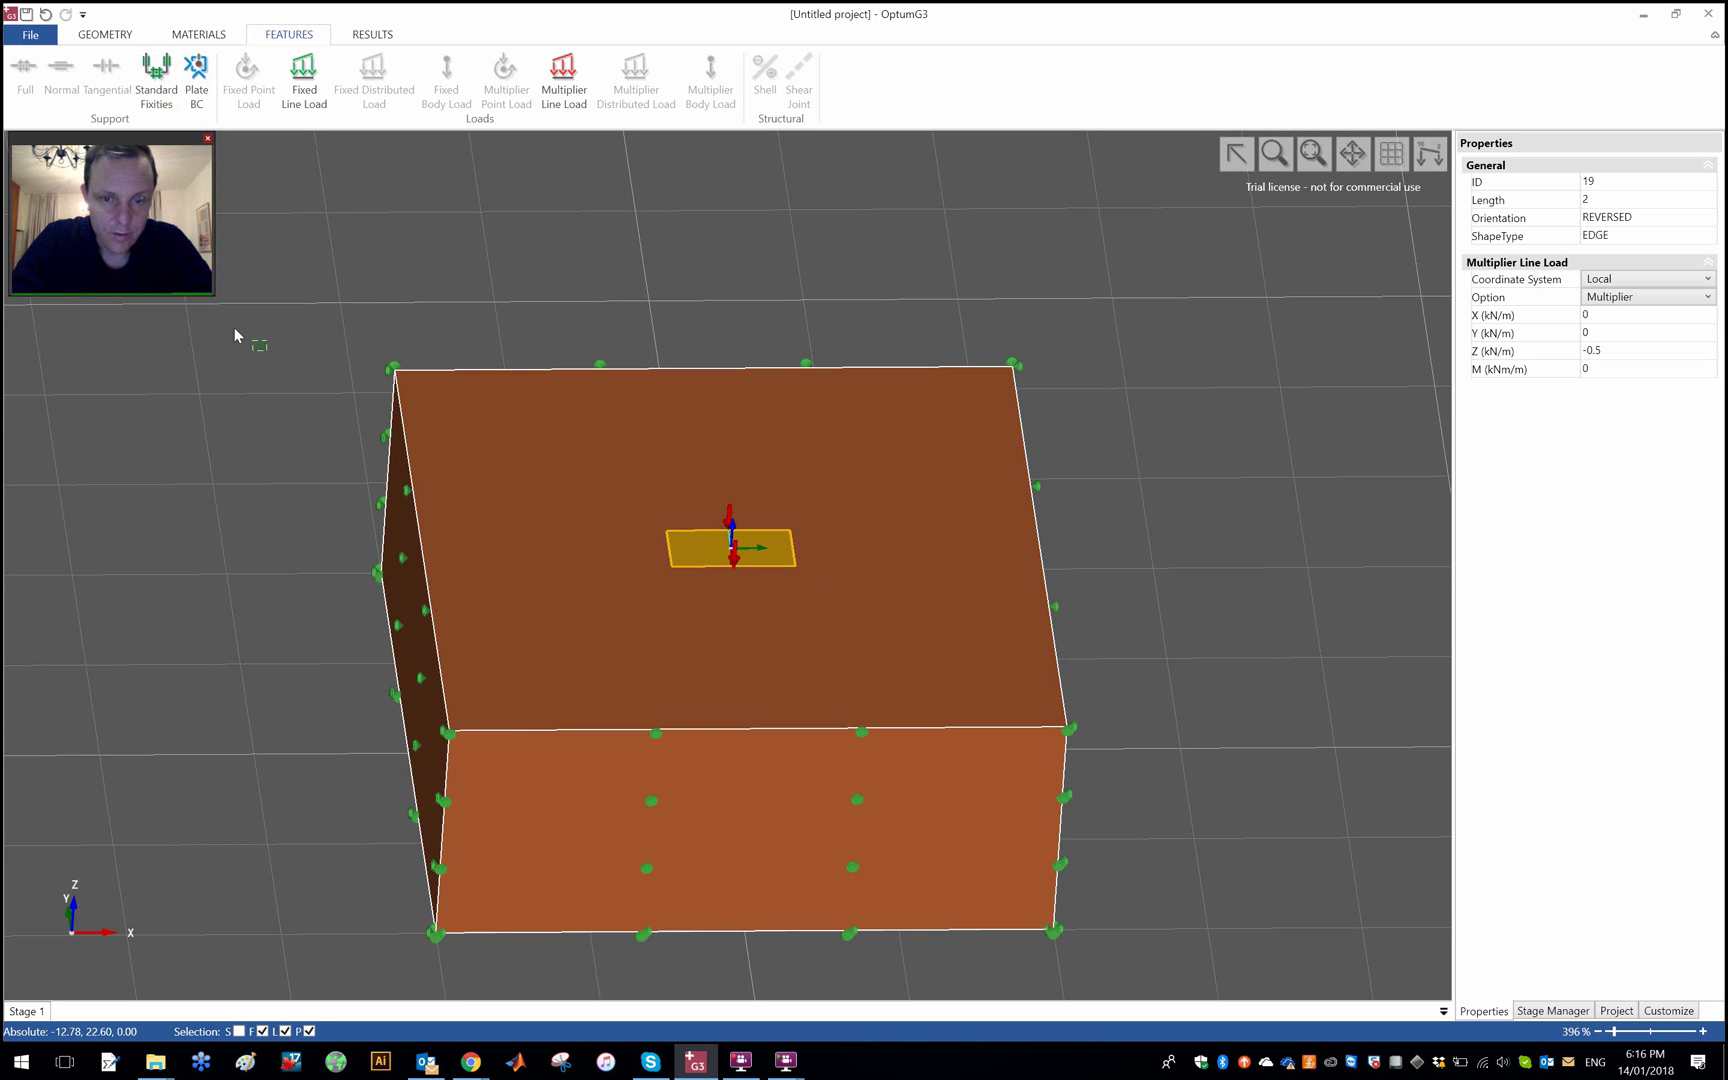
left_click(245, 385)
middle_click_drag(250, 405, 418, 737)
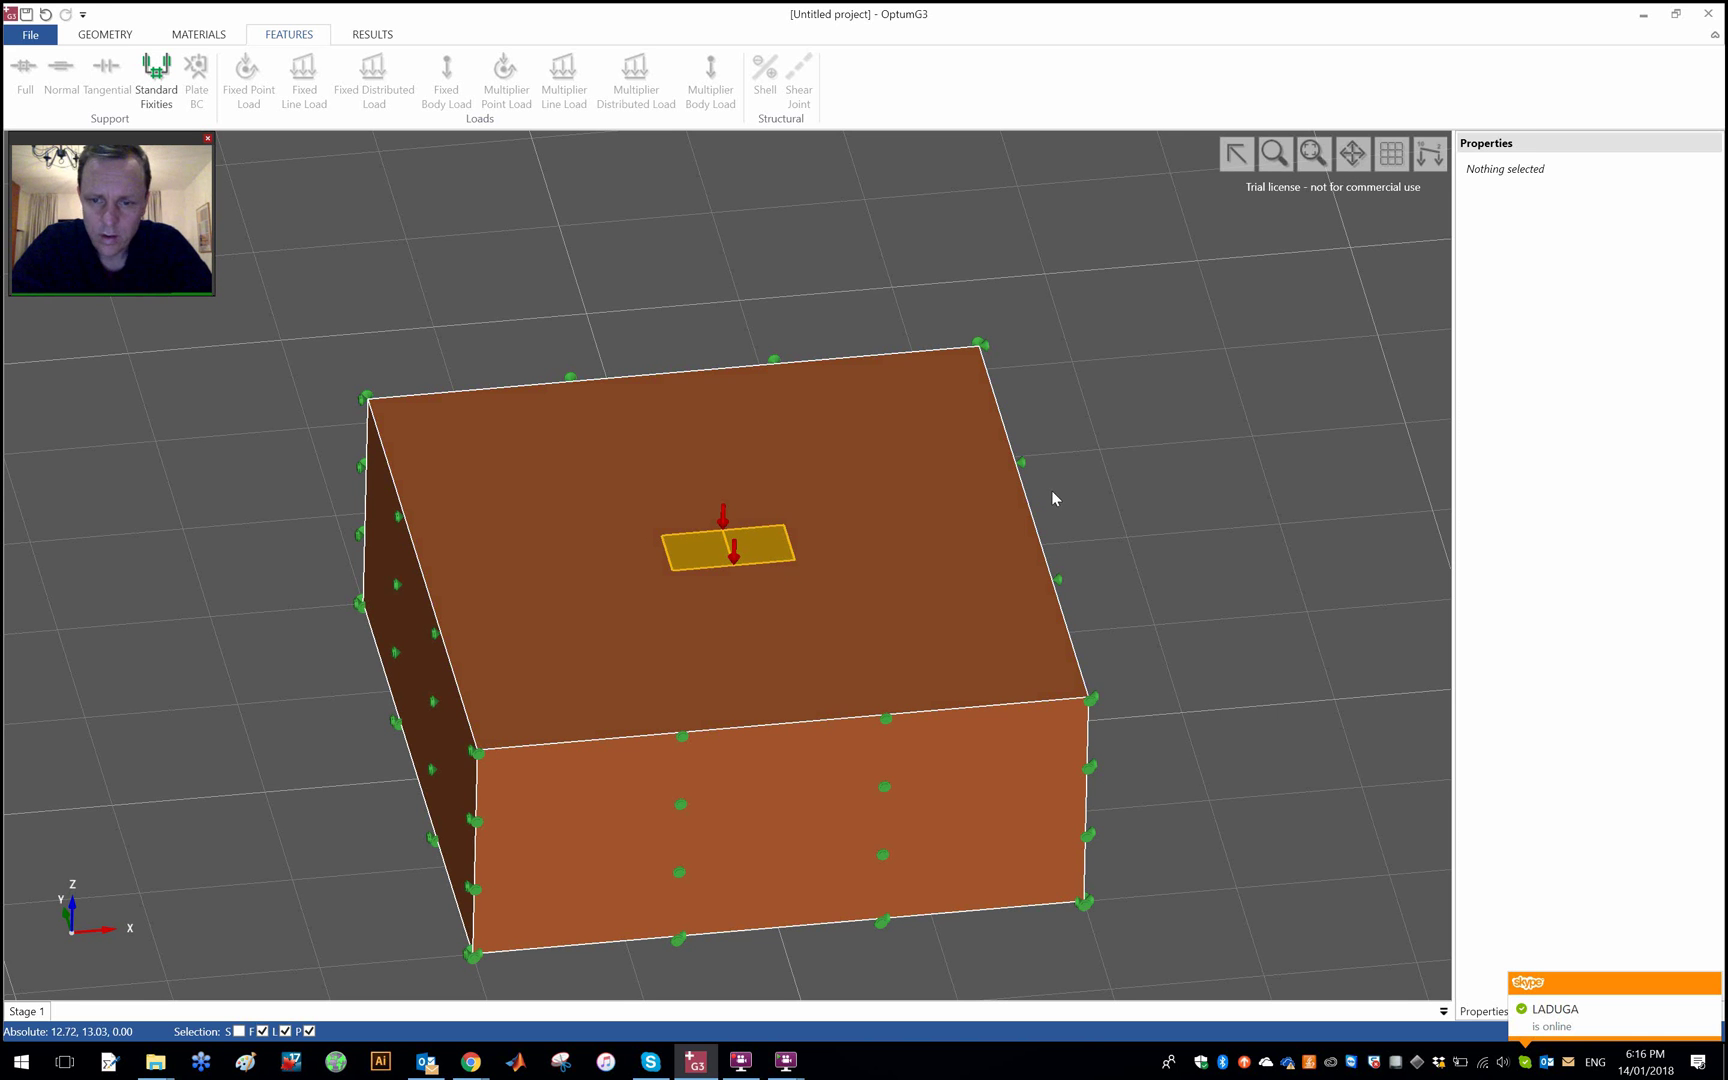
left_click(1122, 504)
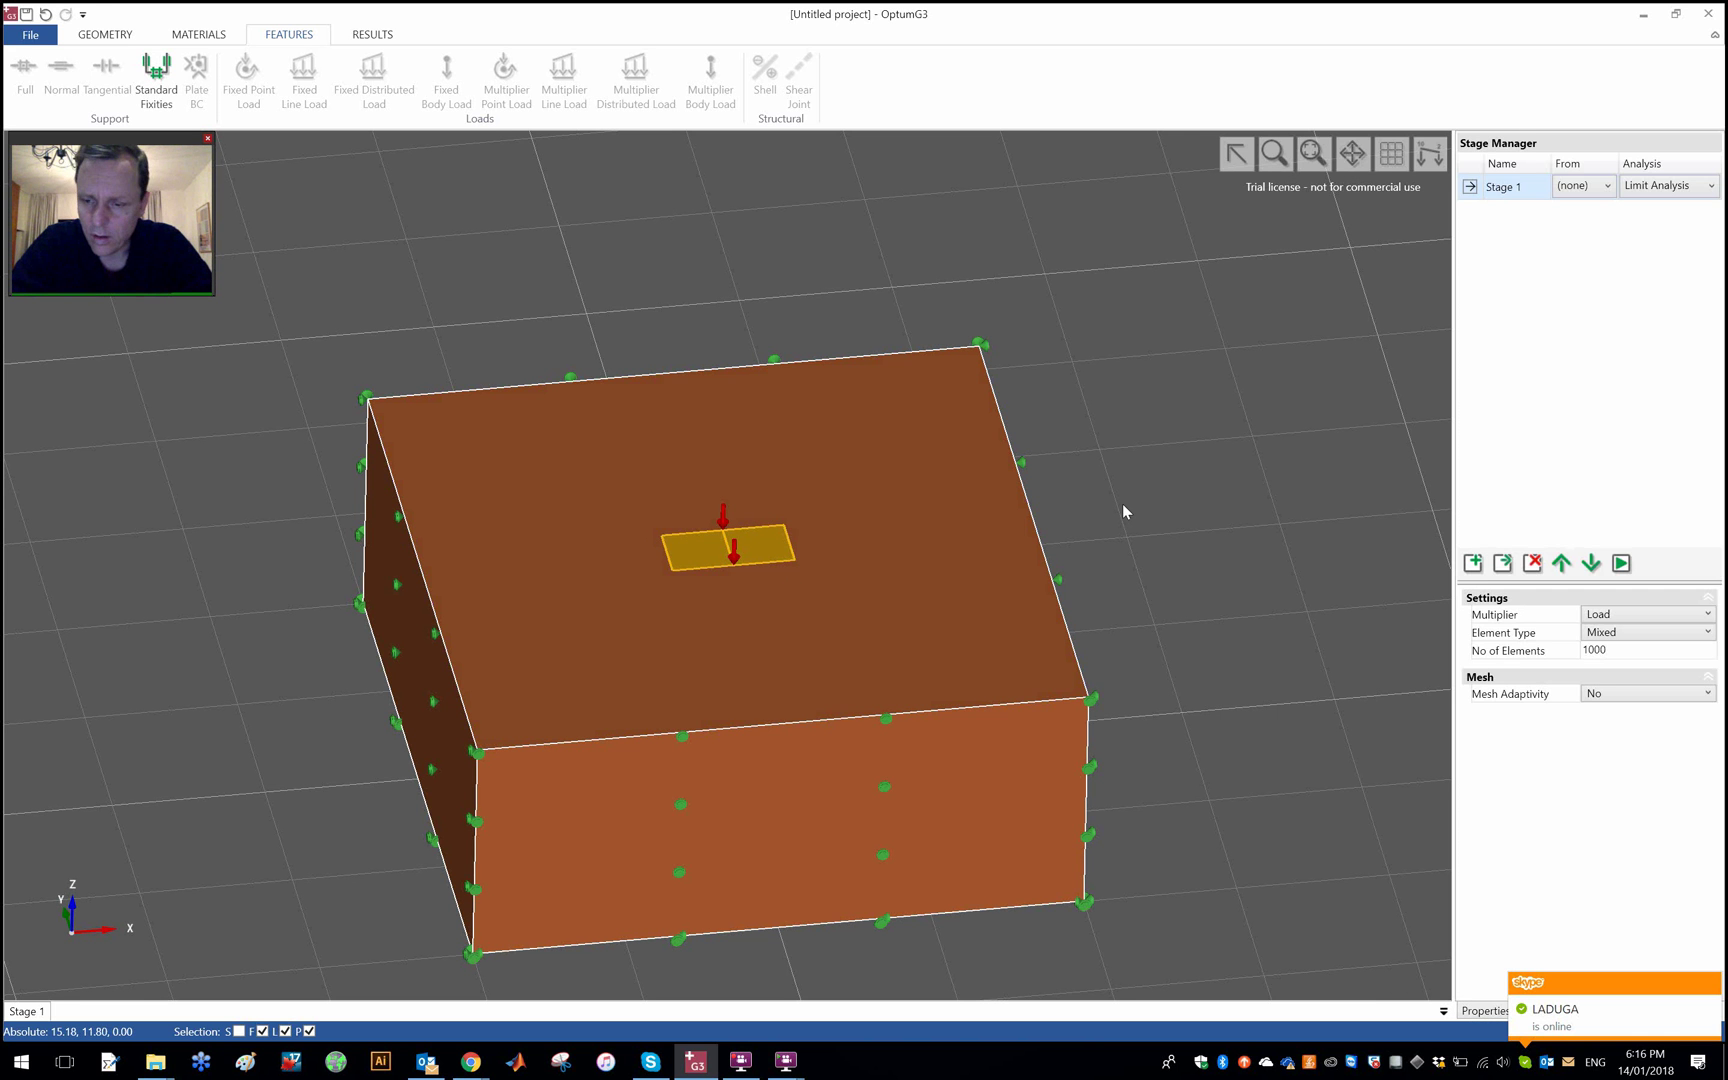
Try a Y component of 1 on the footing line load, then reset Y to 0
left_click(733, 550)
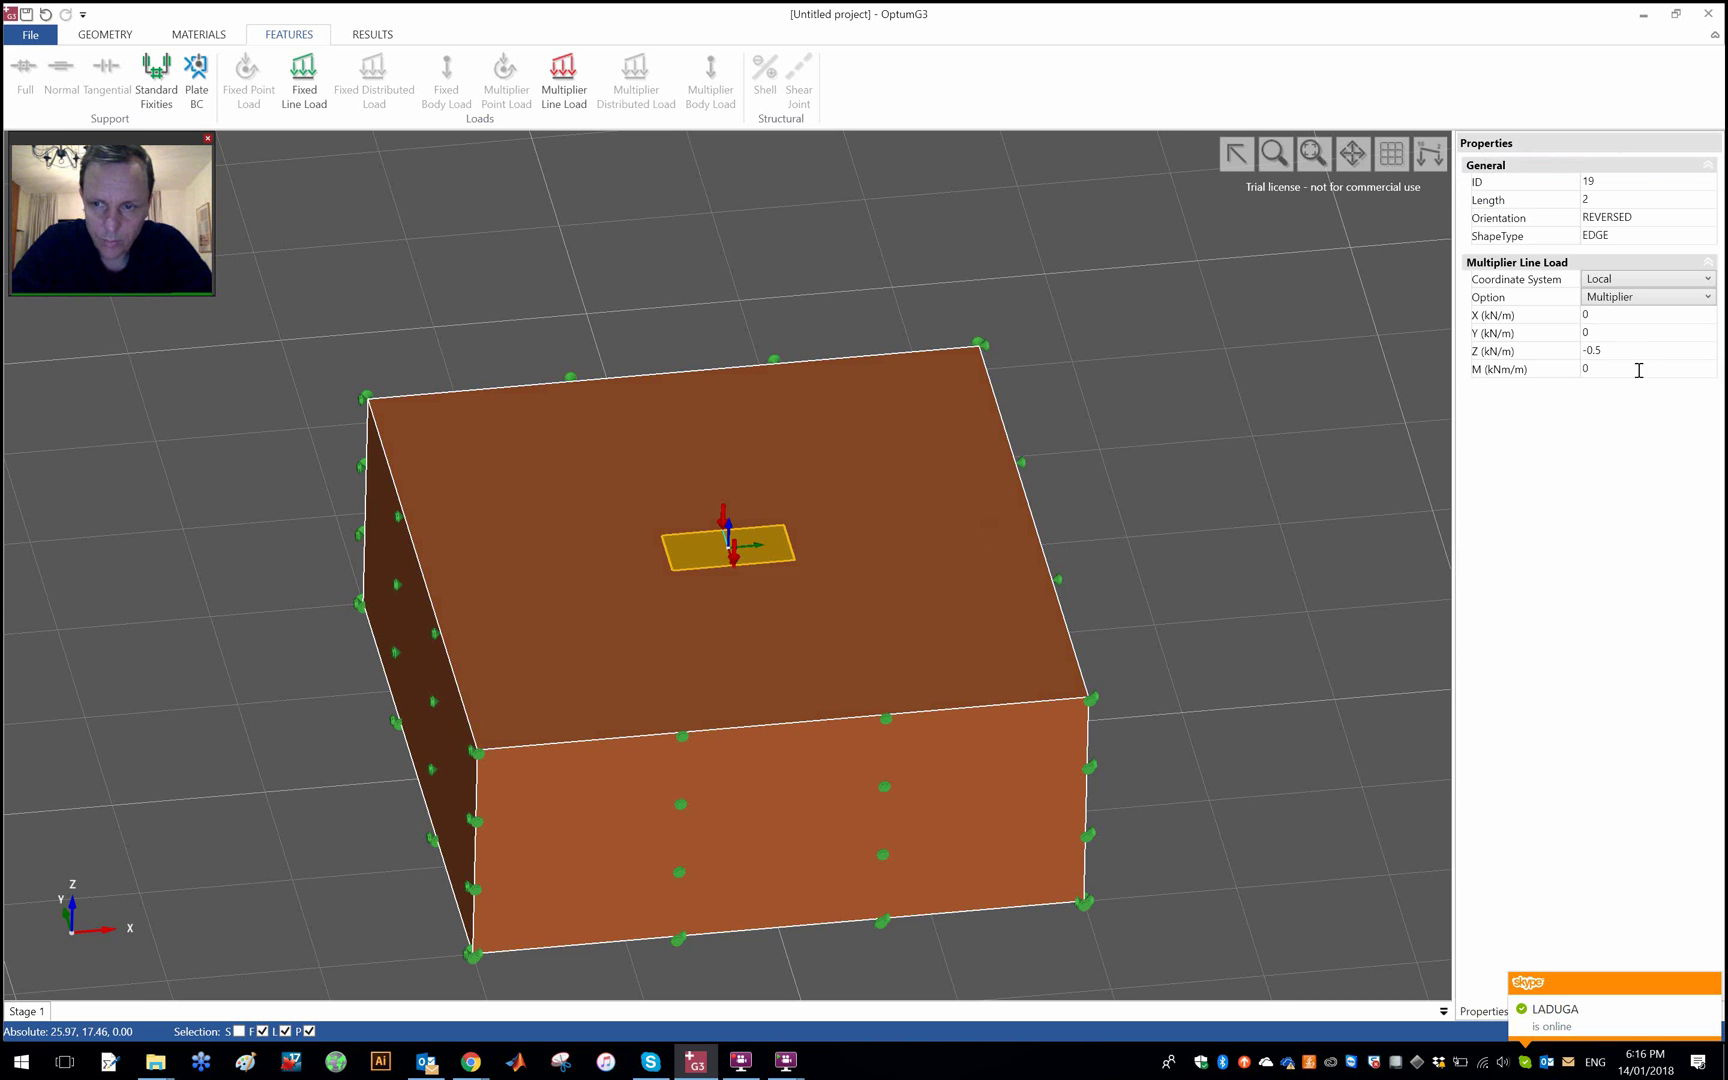
left_click(1634, 338)
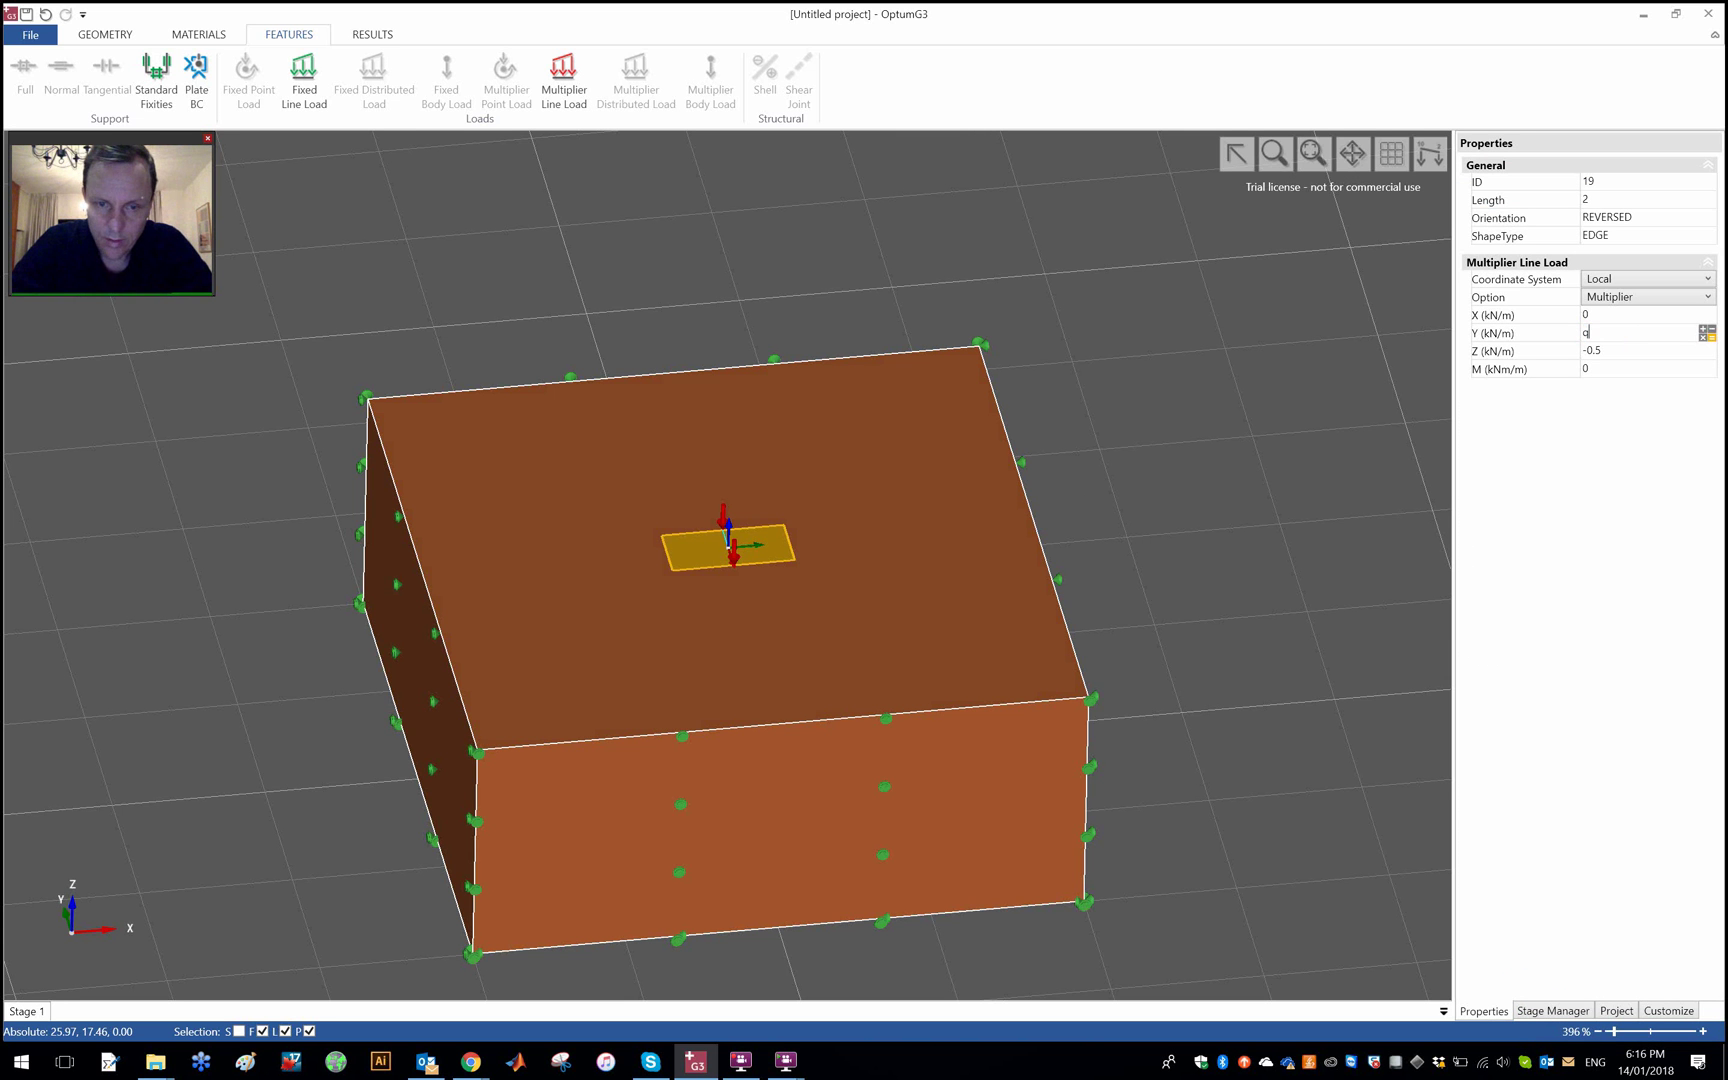
key("Tab")
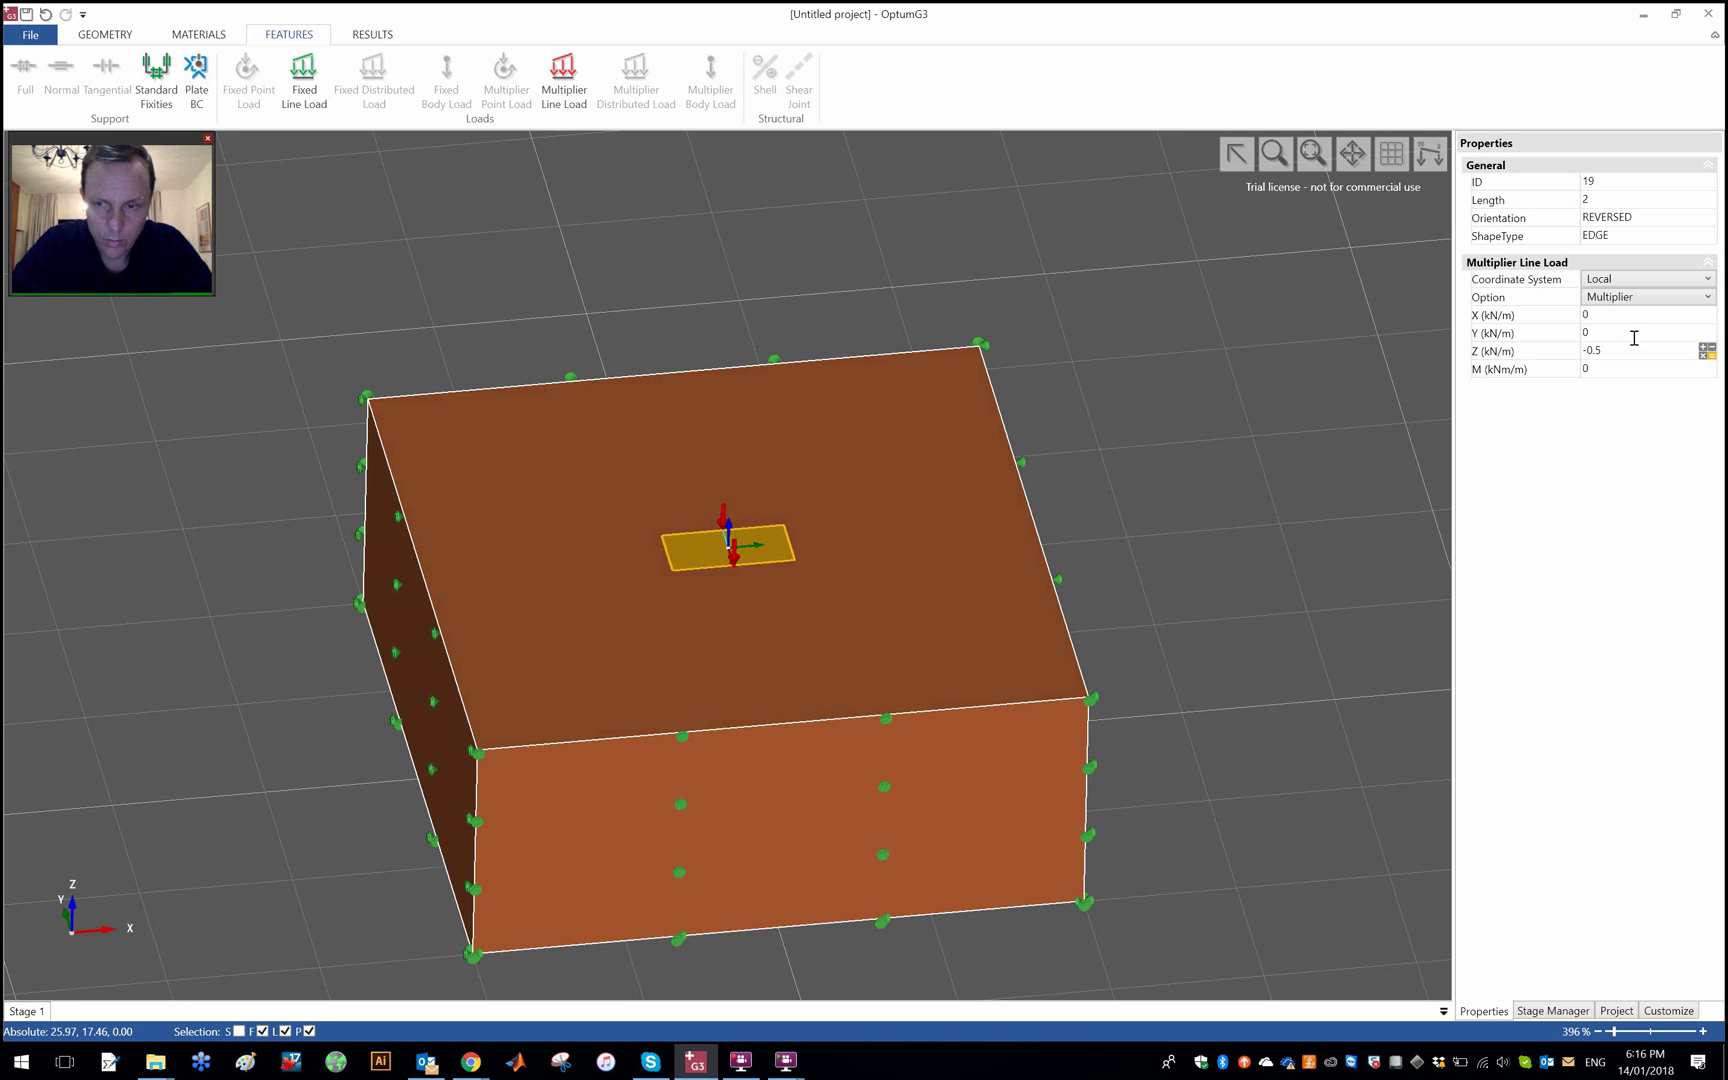
left_click(1634, 338)
type("1")
key("Tab")
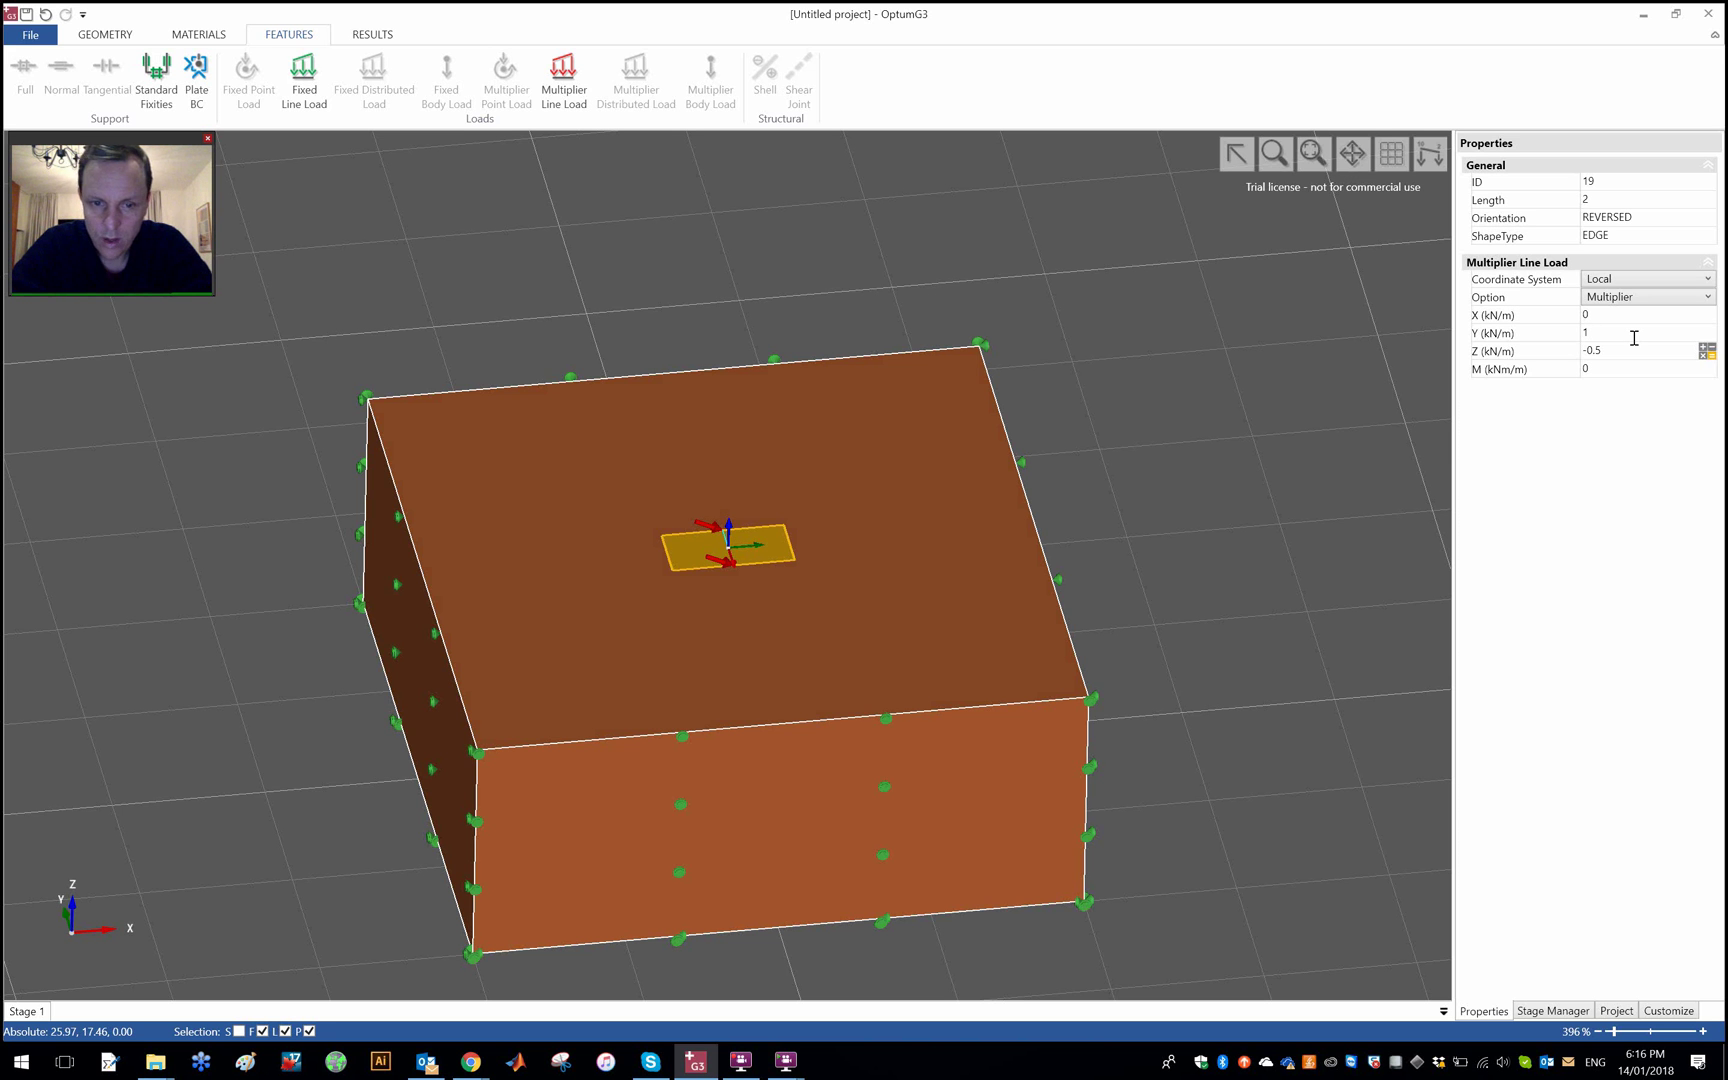
left_click(1634, 338)
key("BackSpace")
type("0")
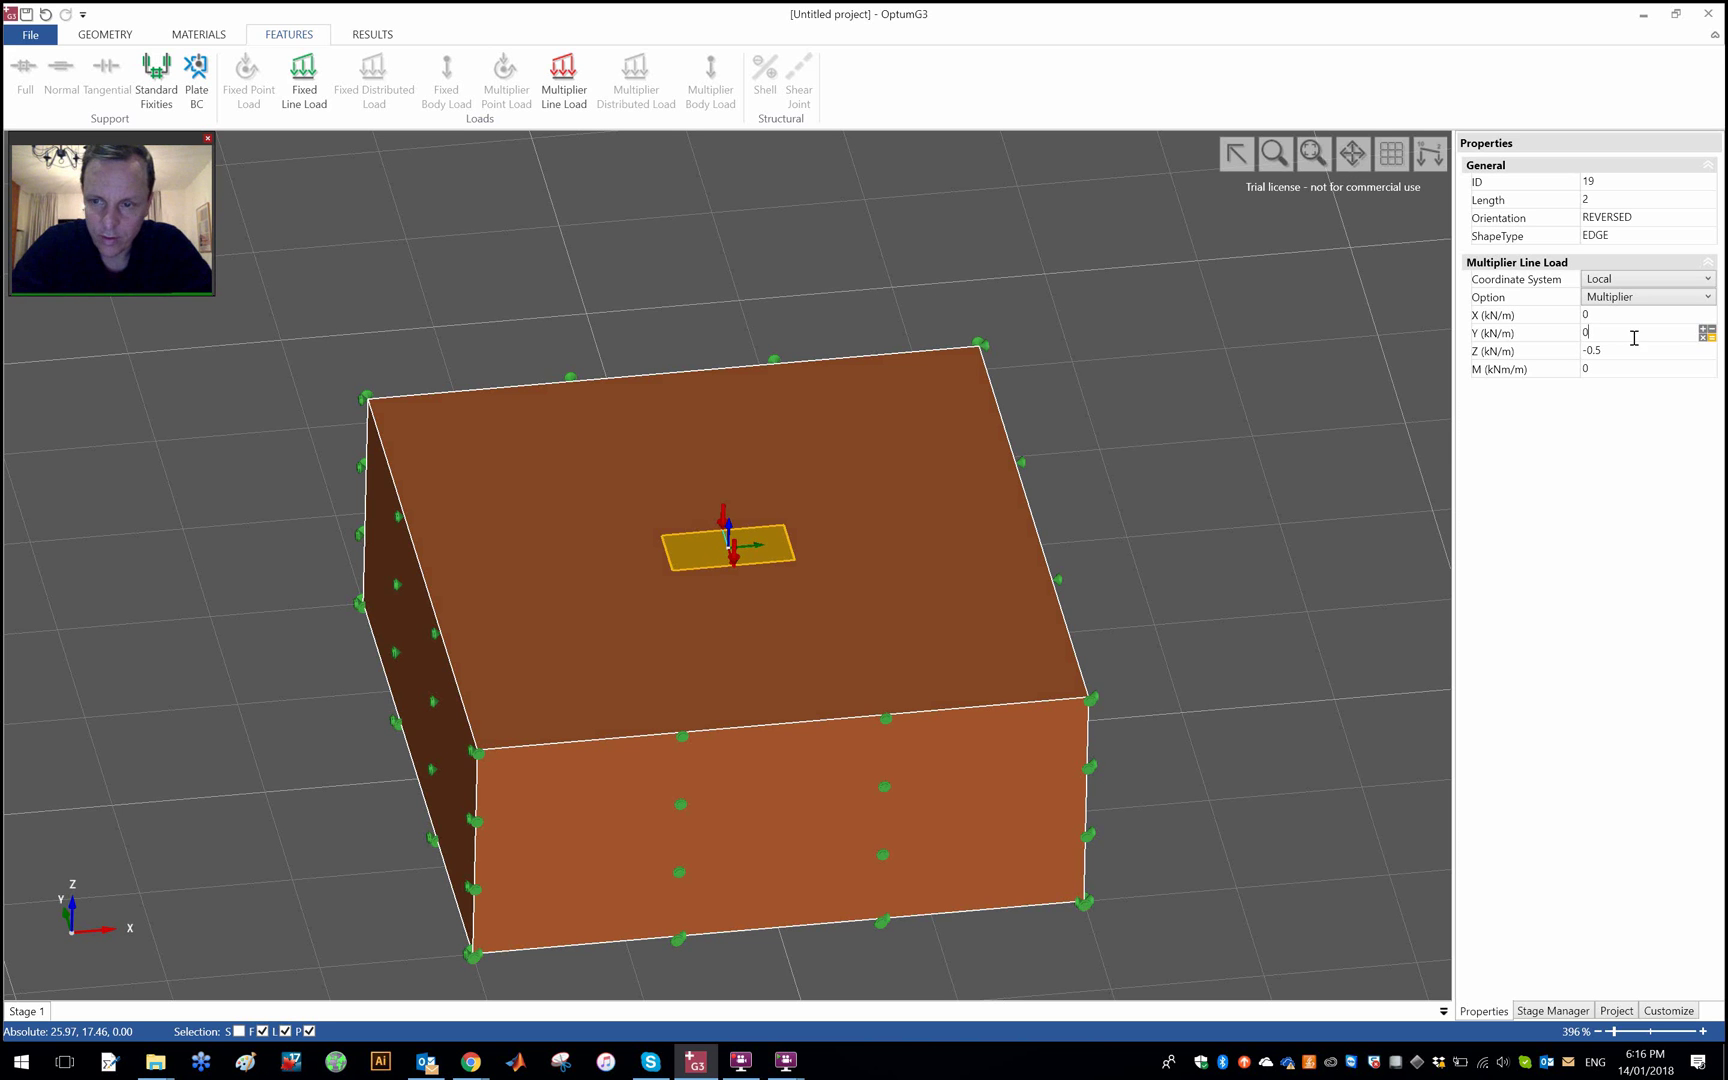
key("Tab")
left_click(1247, 480)
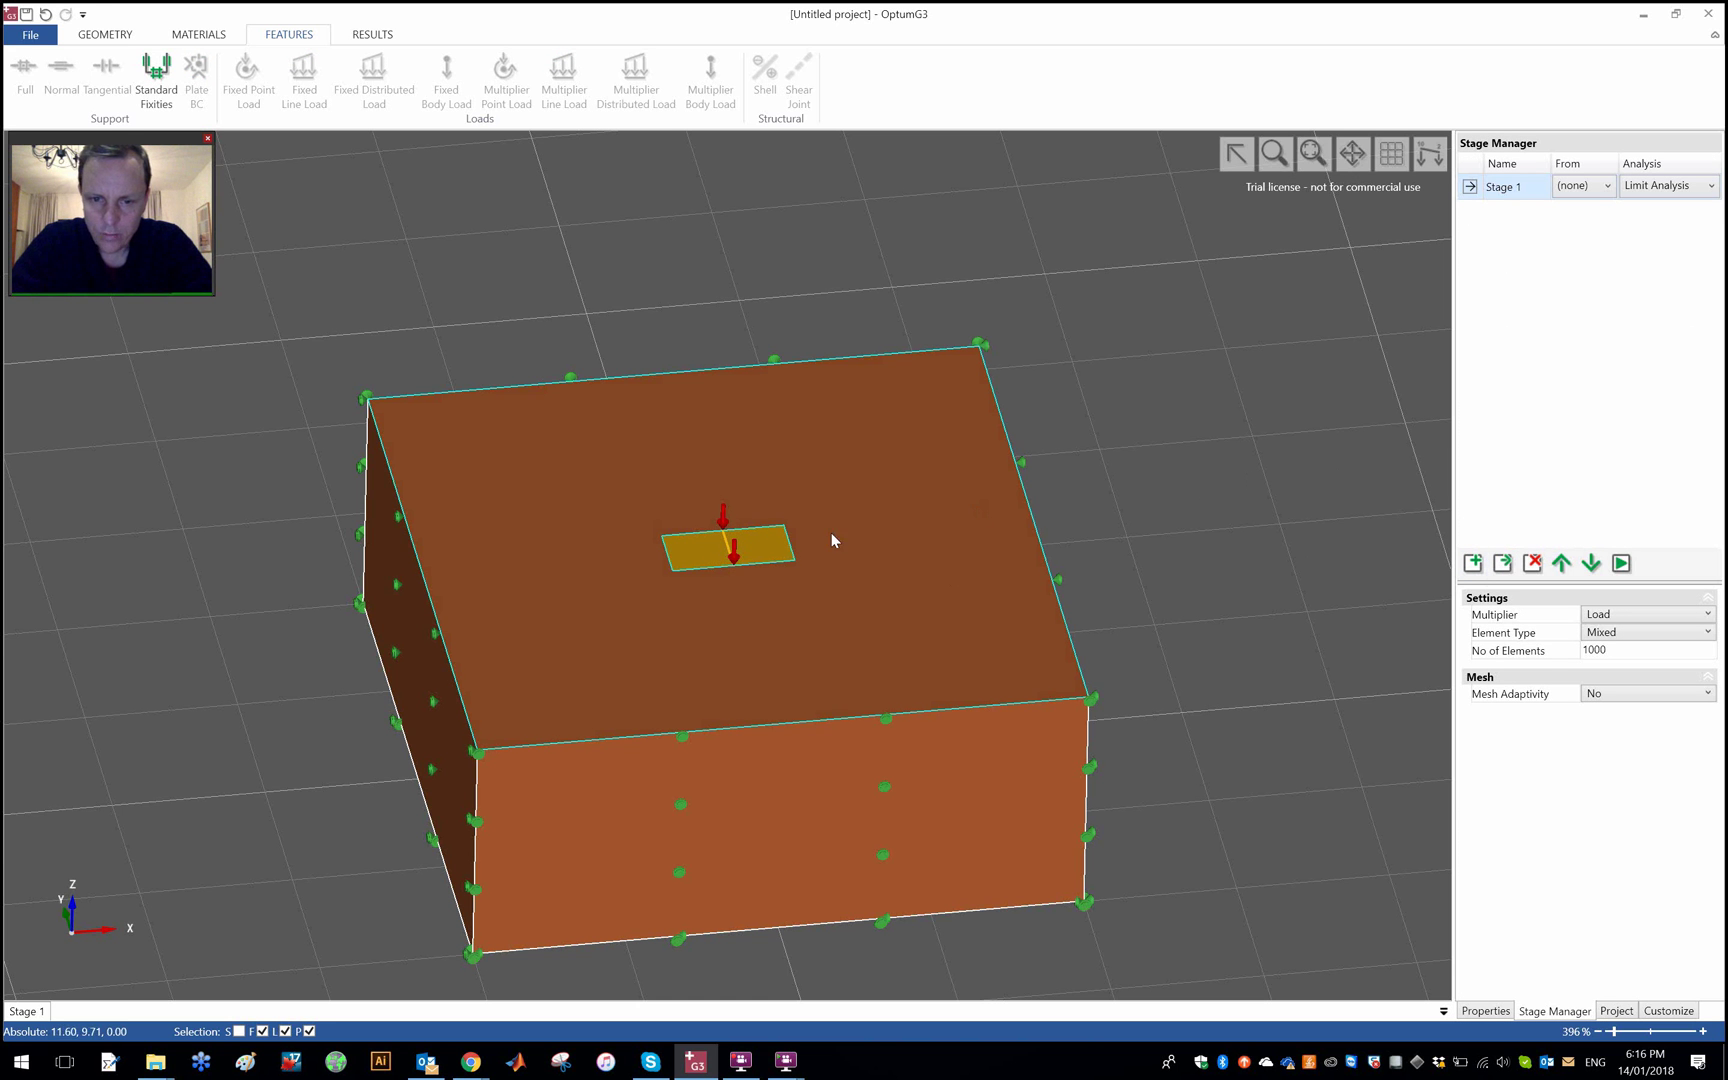
Clone Stage 1 into Stage 2 and select the footing's line load to view its properties
left_click(1503, 564)
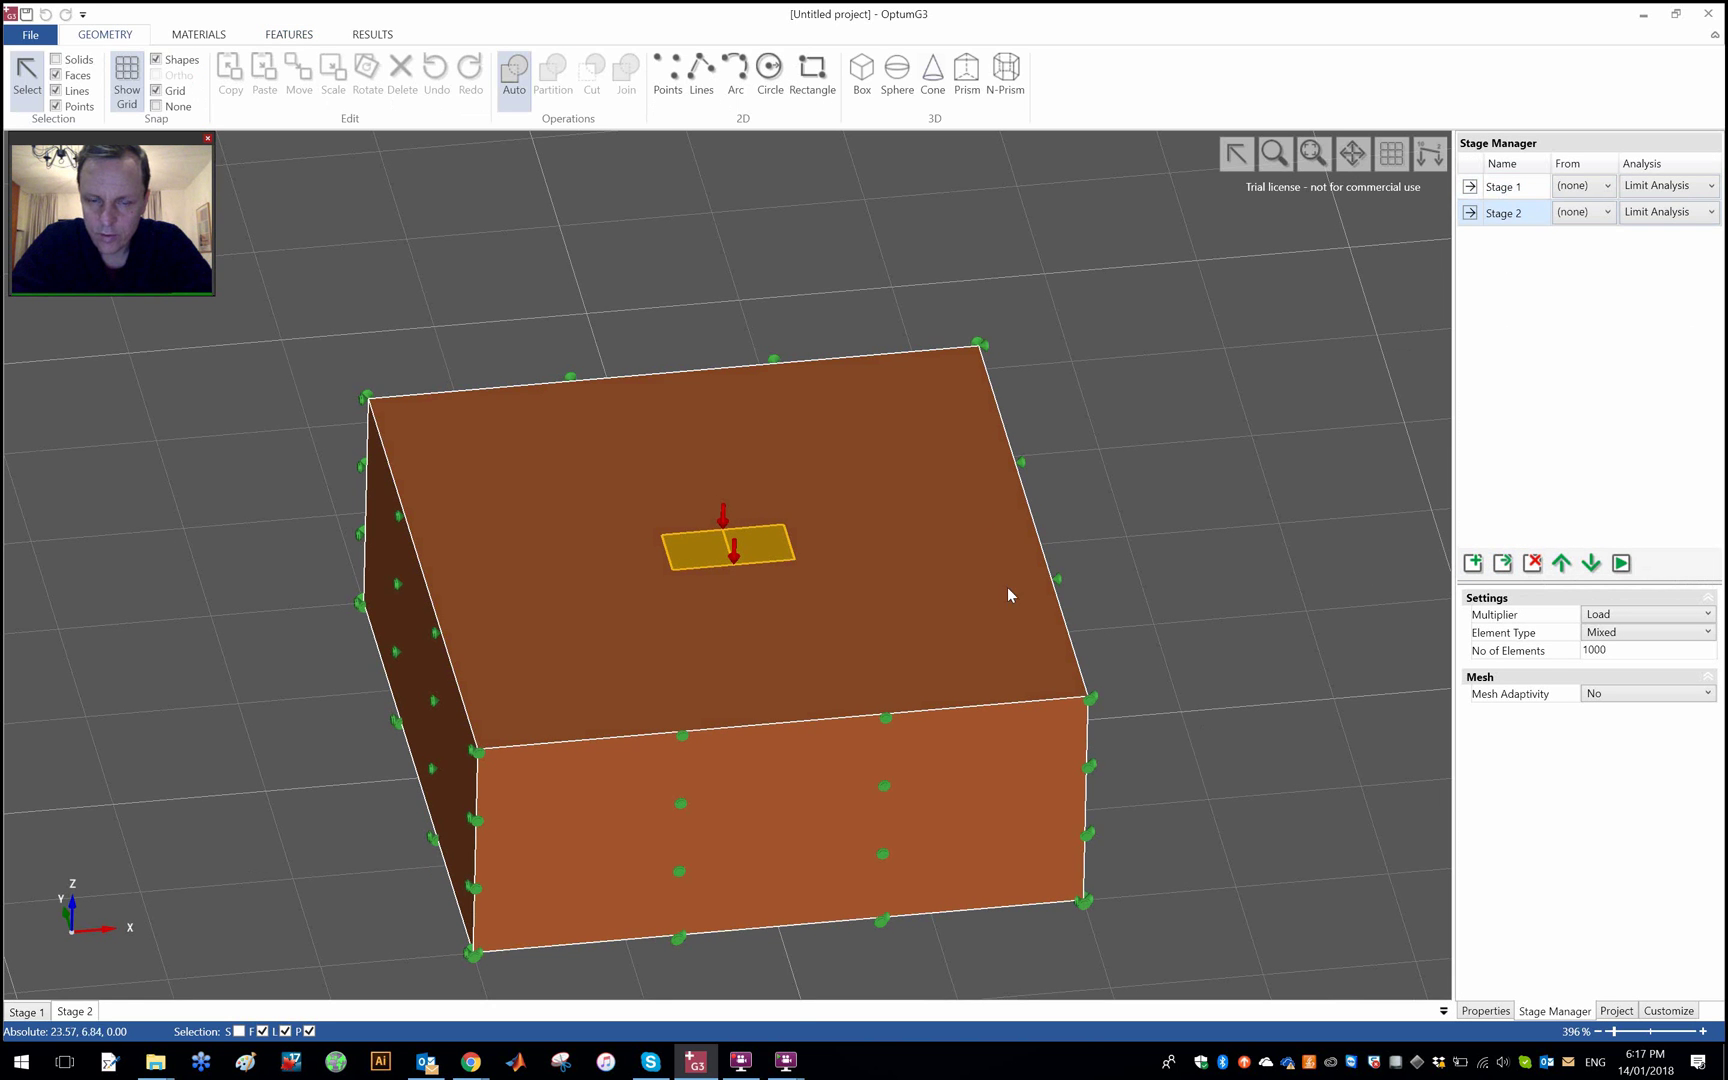
left_click(728, 548)
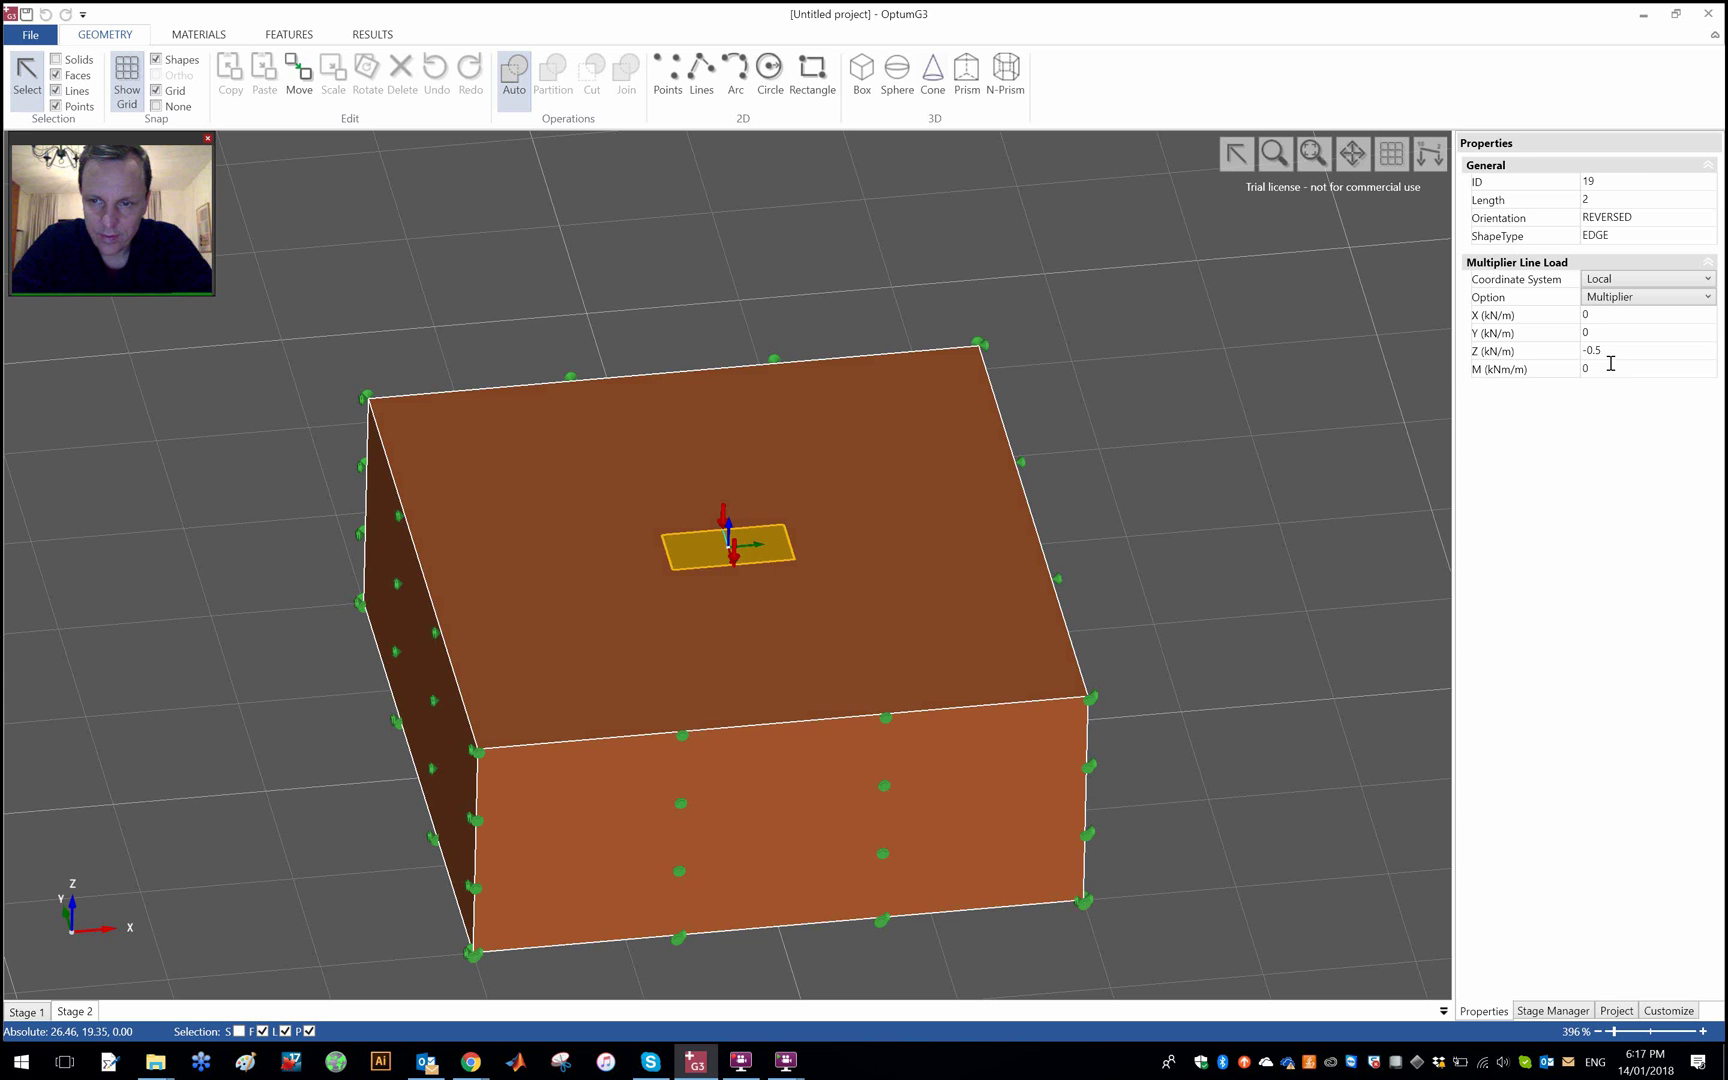
key("Escape")
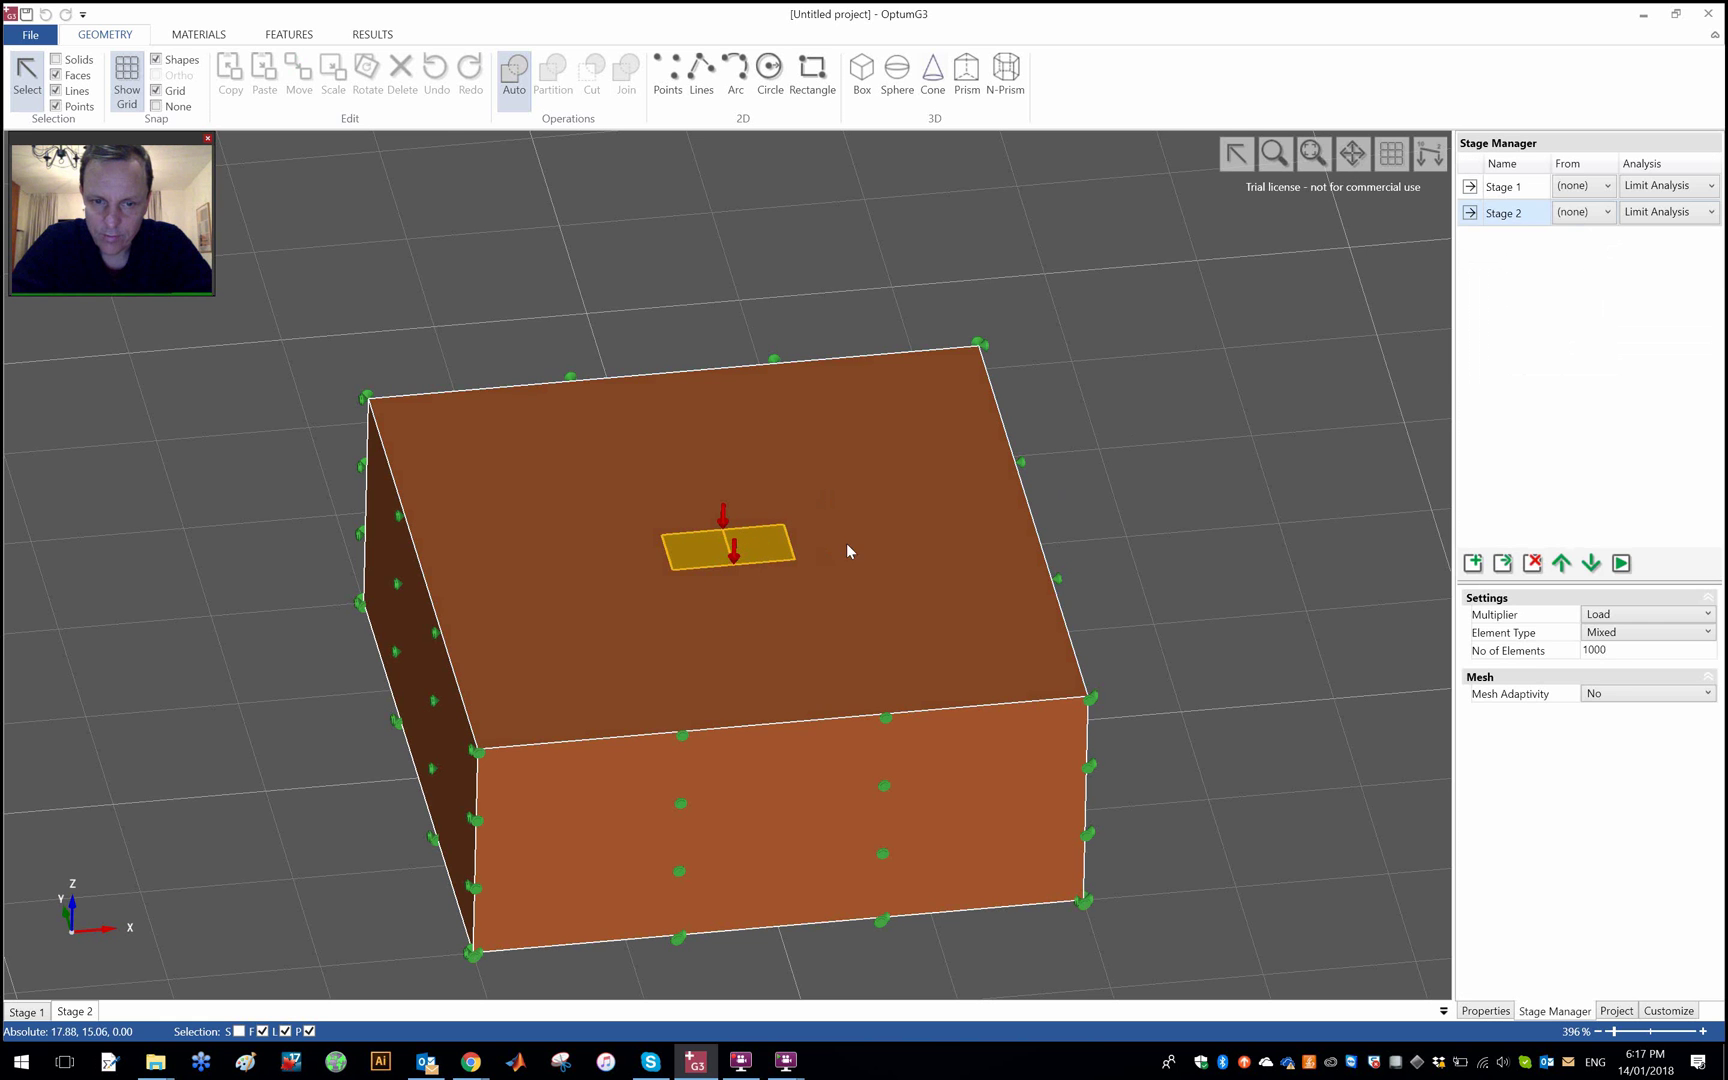
left_click(731, 549)
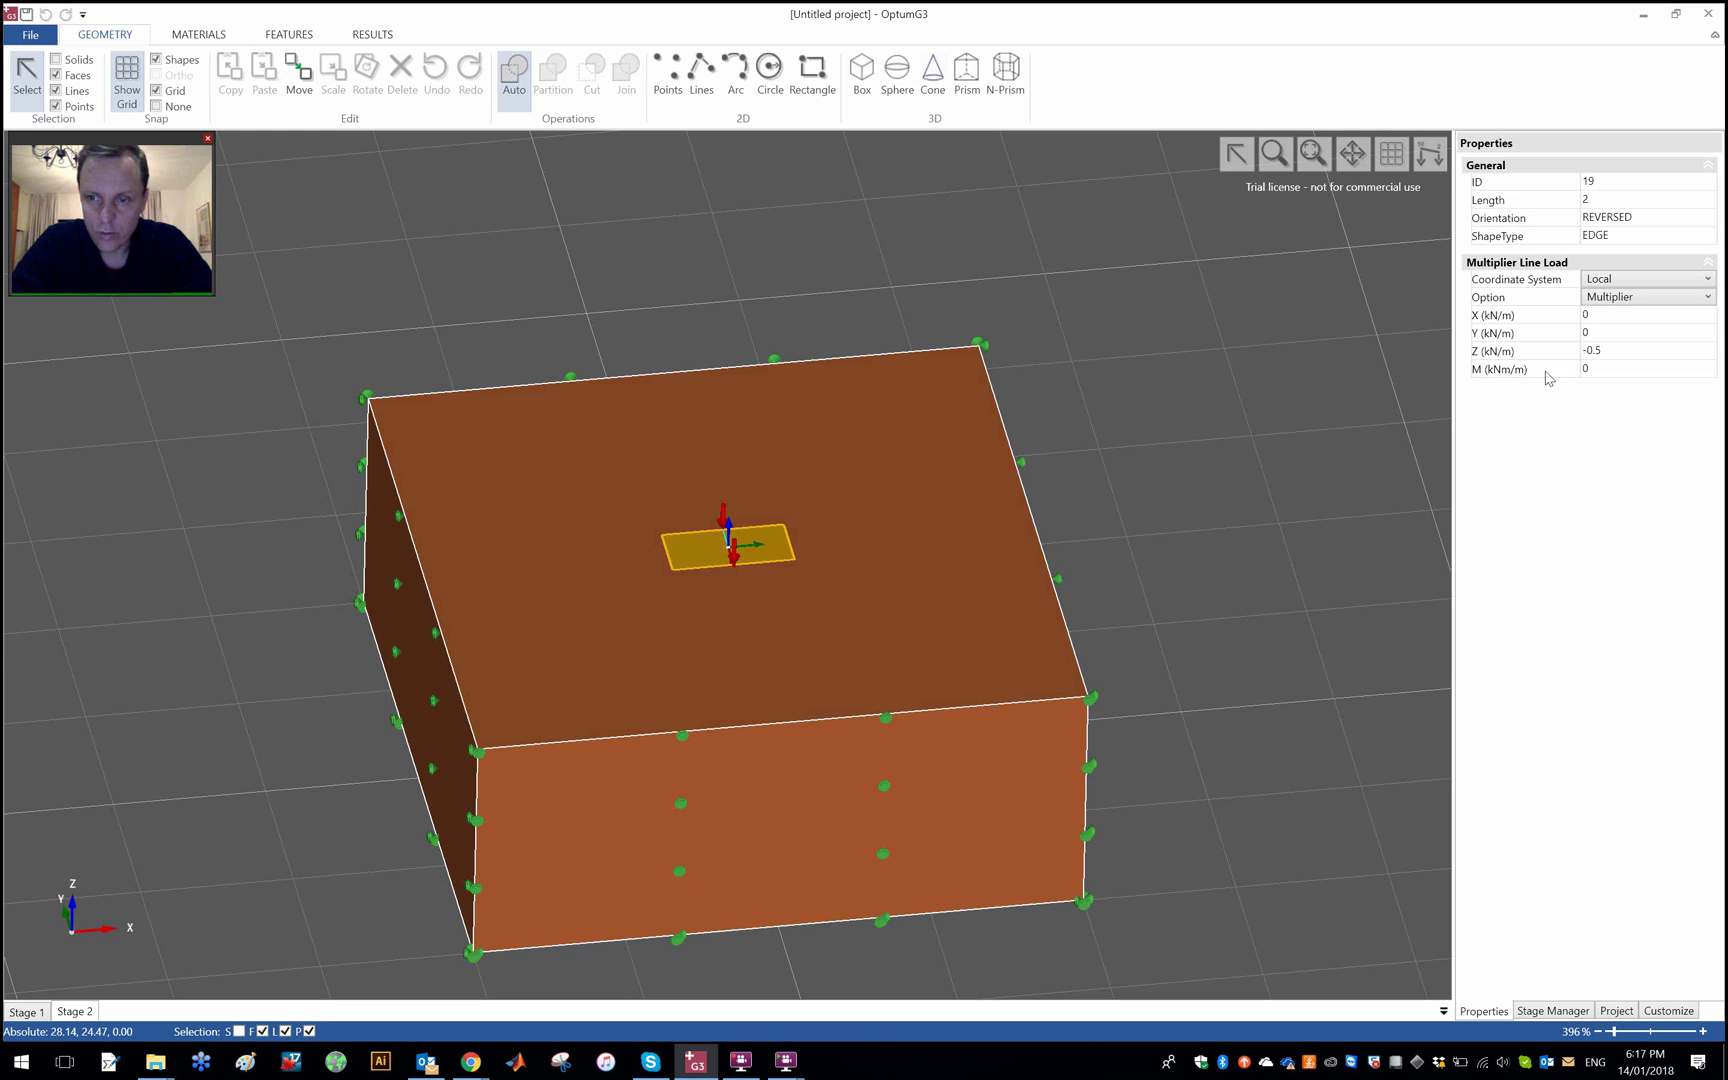
Set the footing line load's Z to 0 and its moment M to -0.5 kNm/m
left_click(1618, 350)
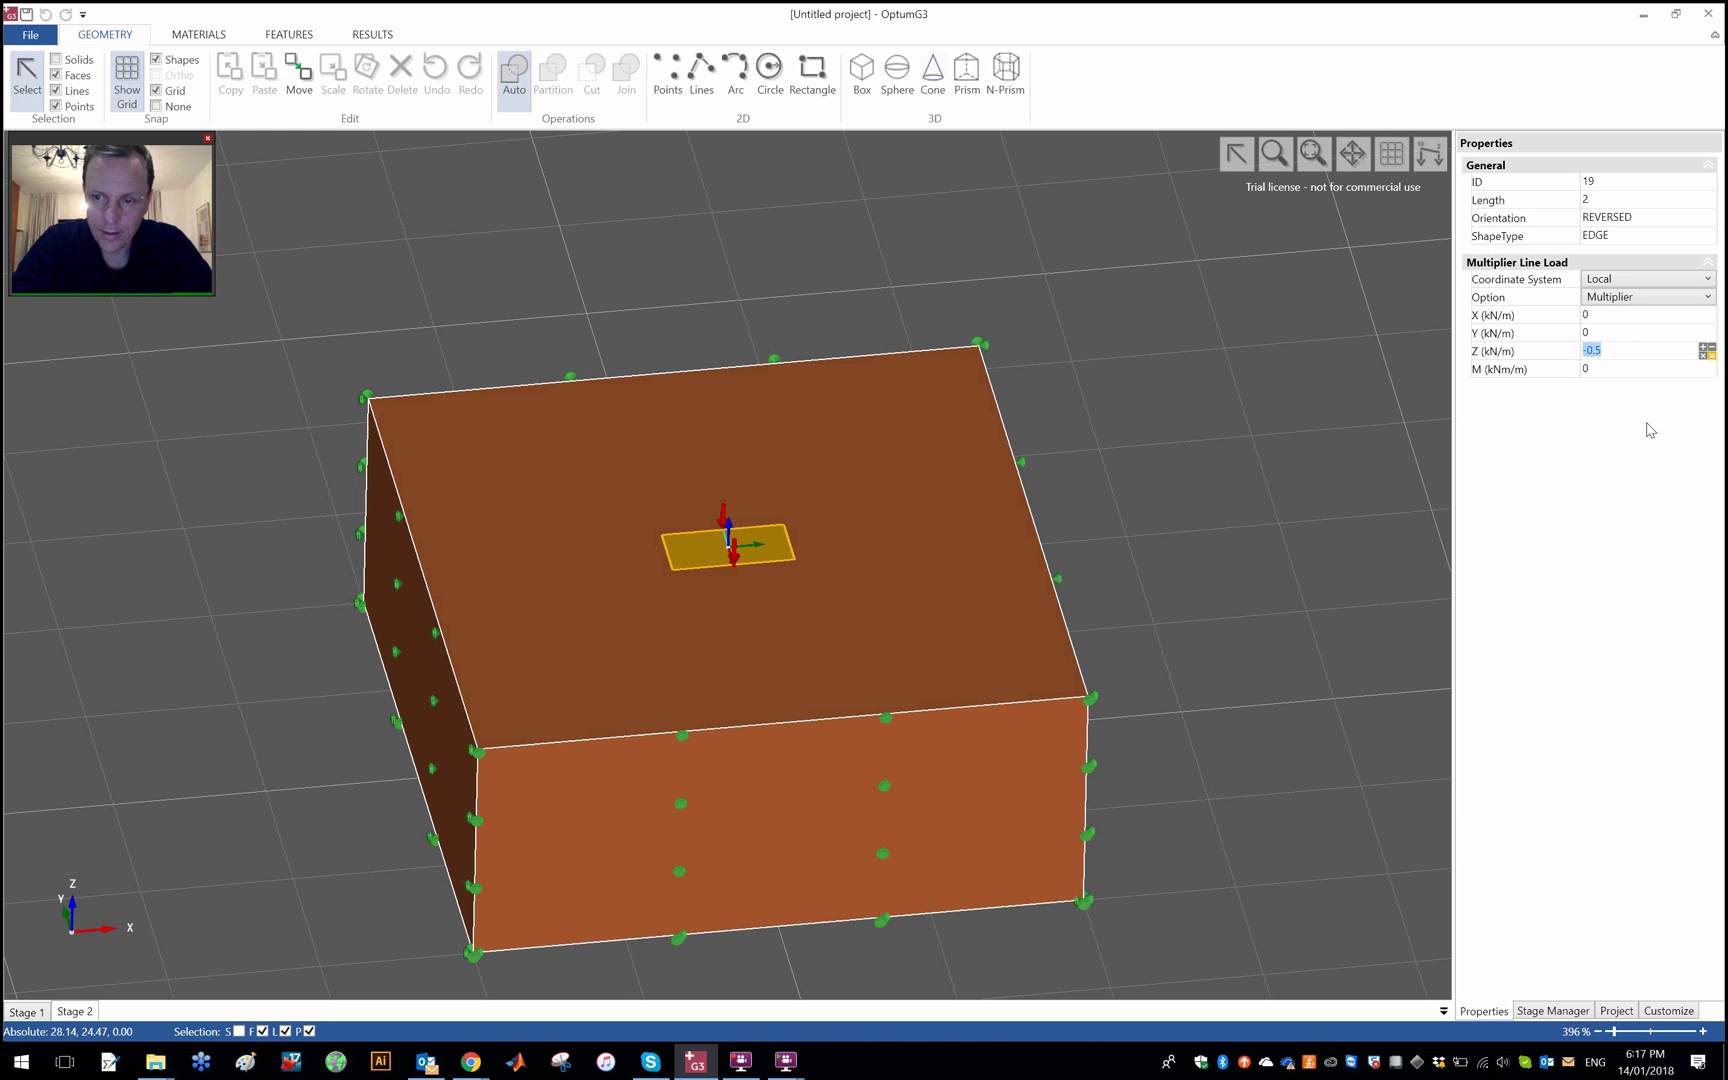
type("0")
key("Tab")
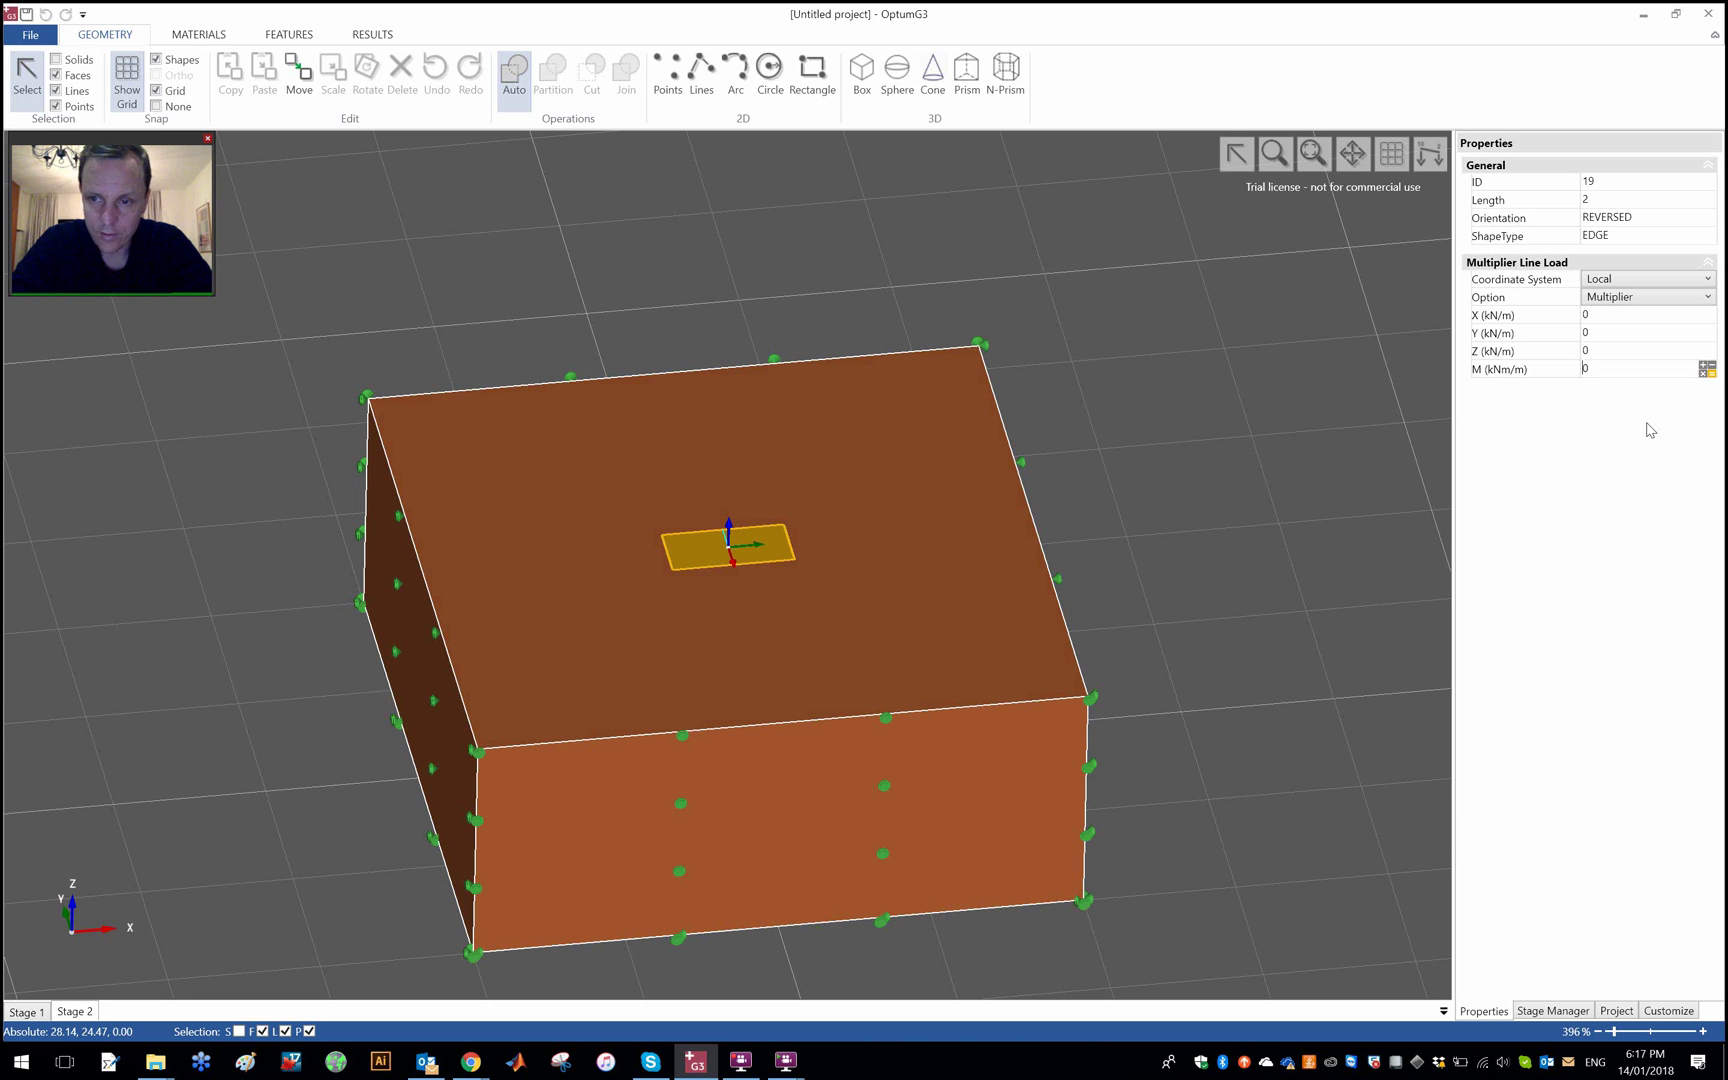
type("0.5")
key("Return")
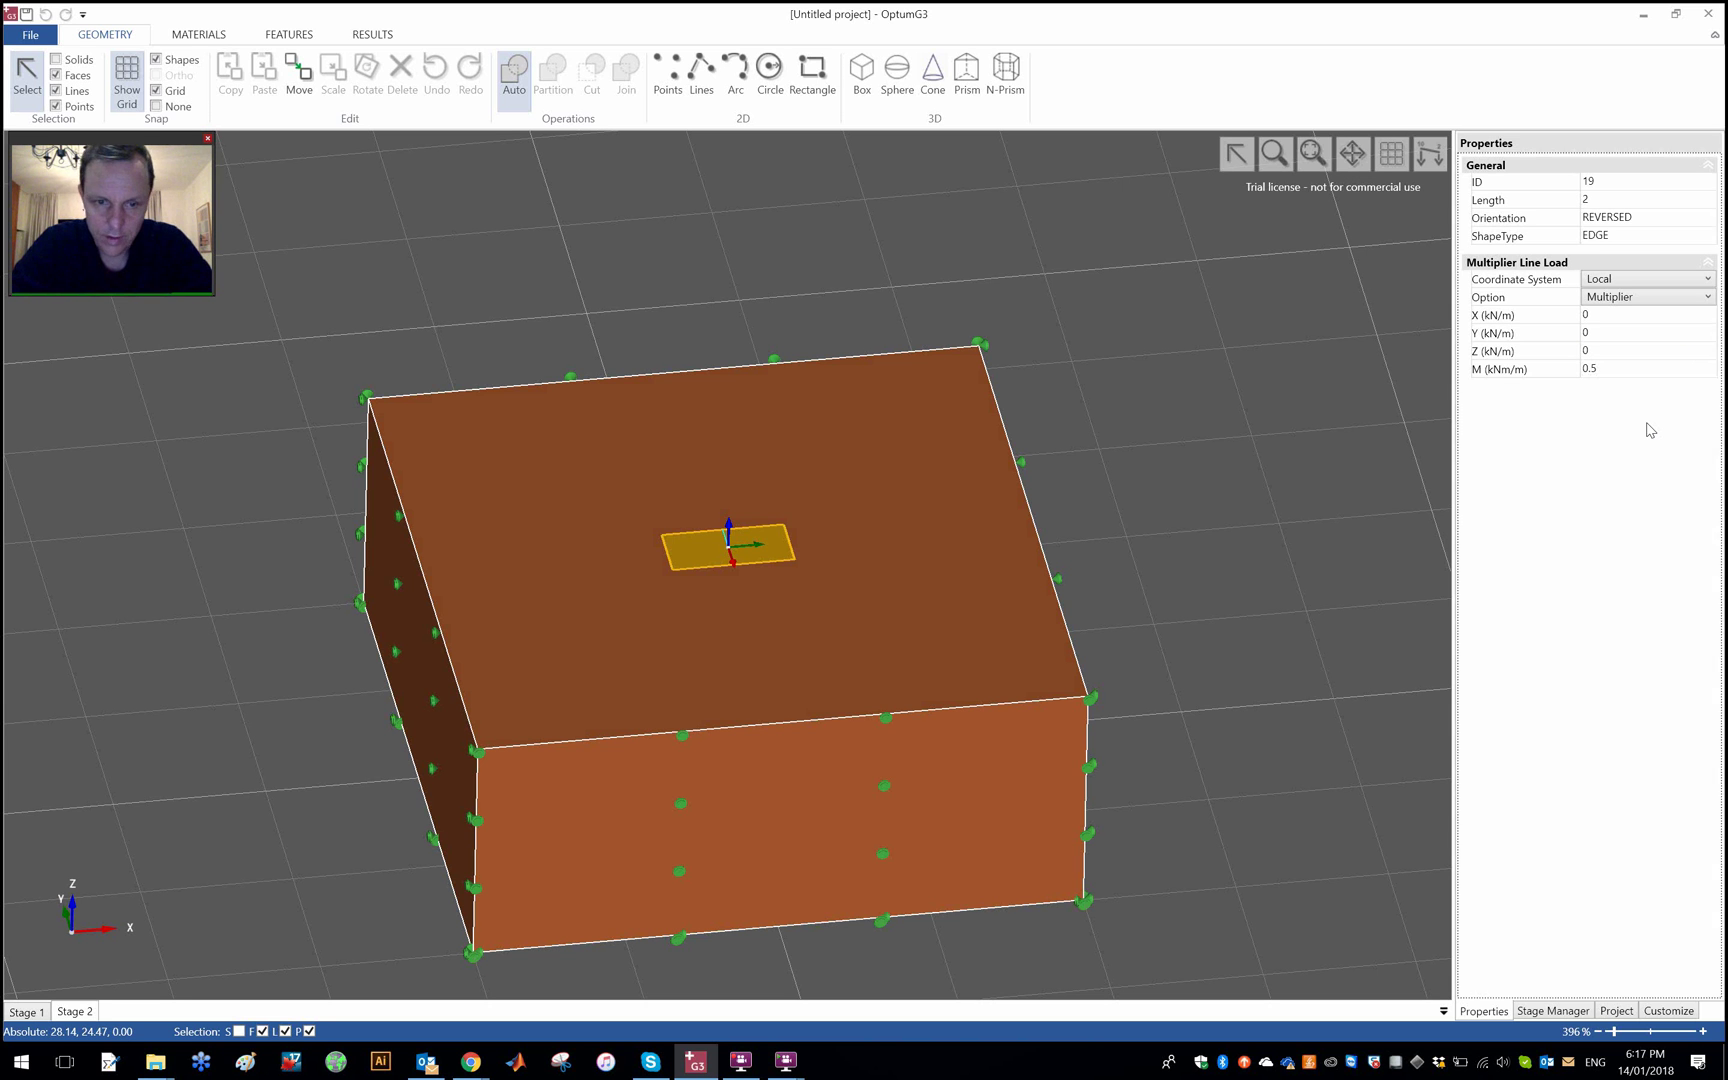
left_click(1631, 368)
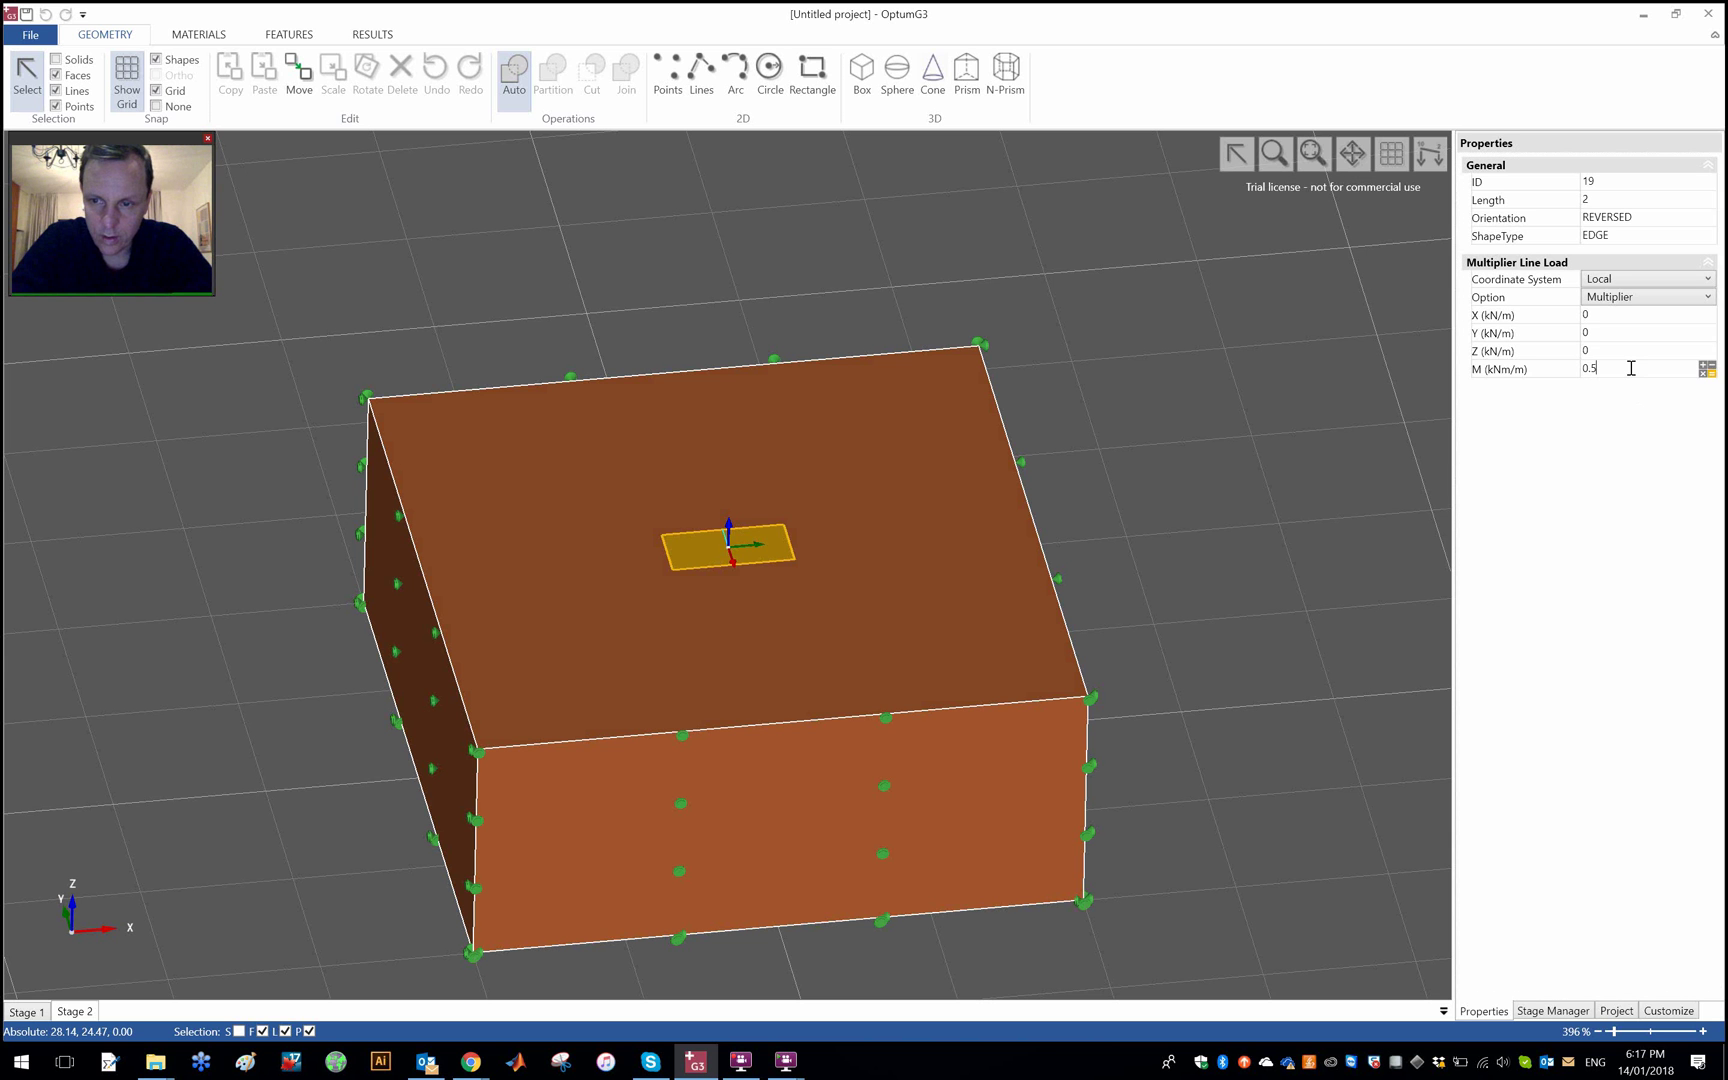
type("-")
key("Return")
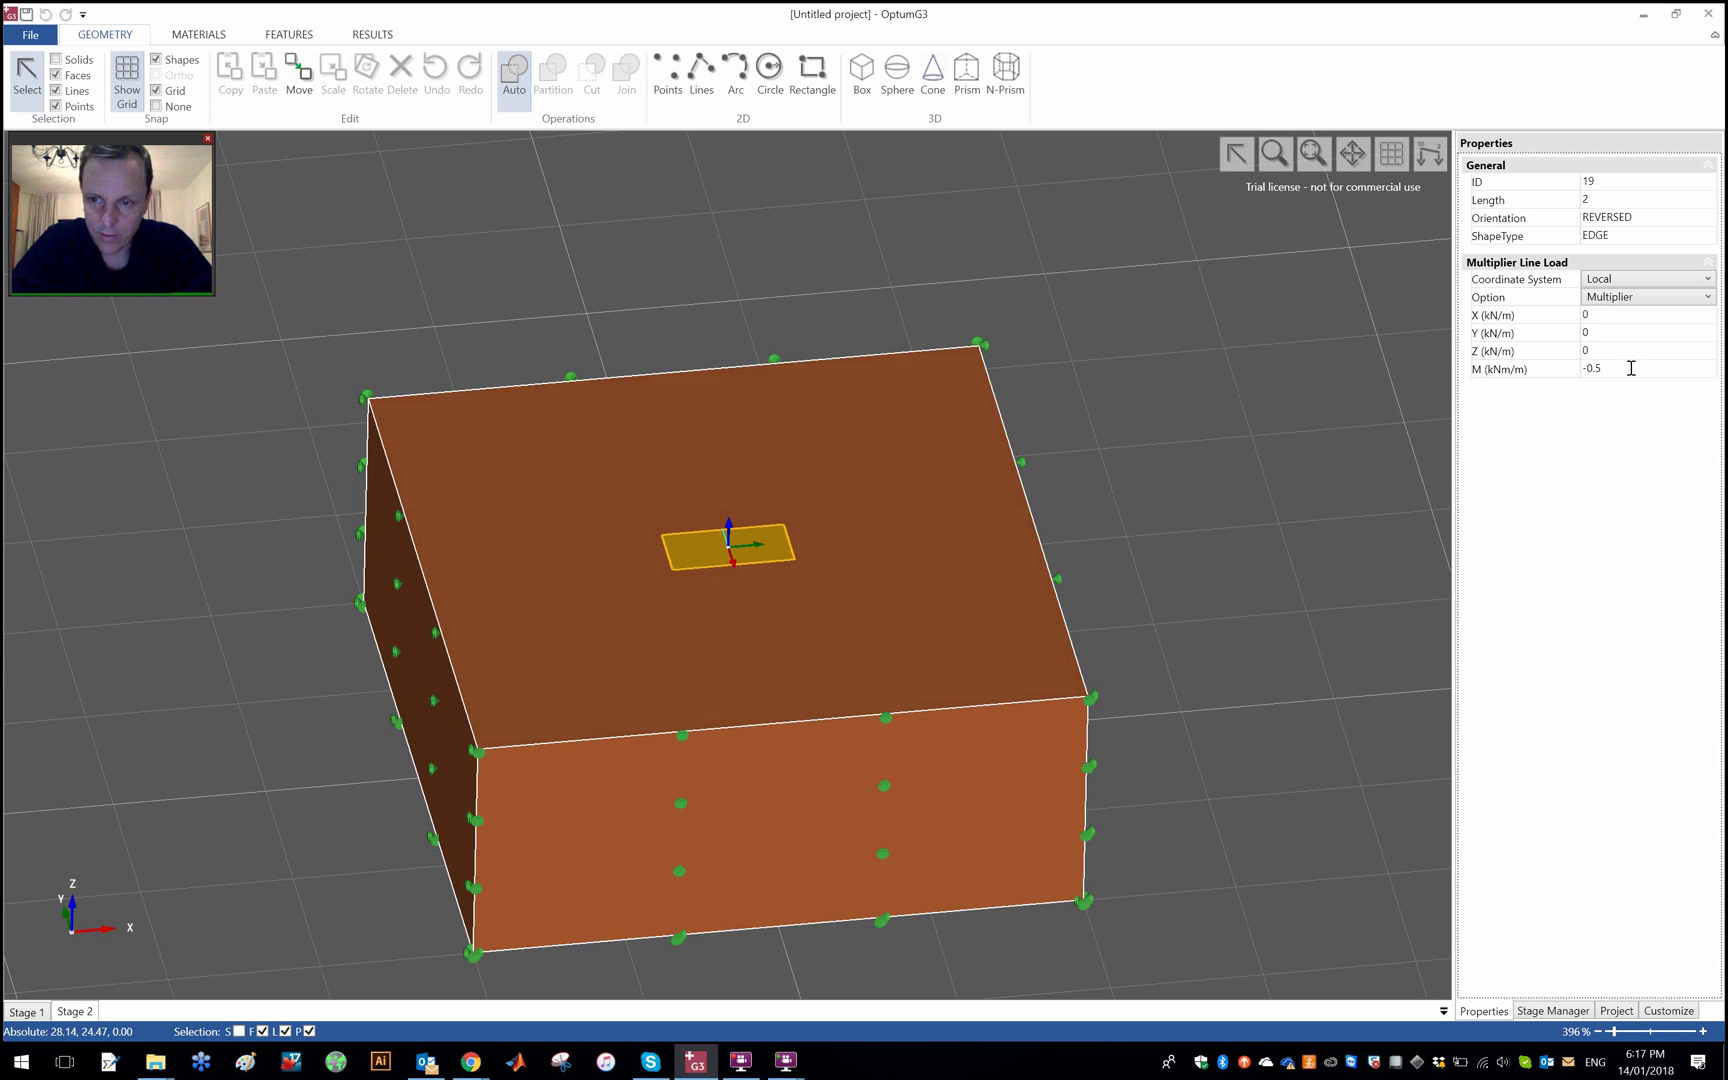
Select the footing's middle edge and zoom in on it
left_click(1197, 437)
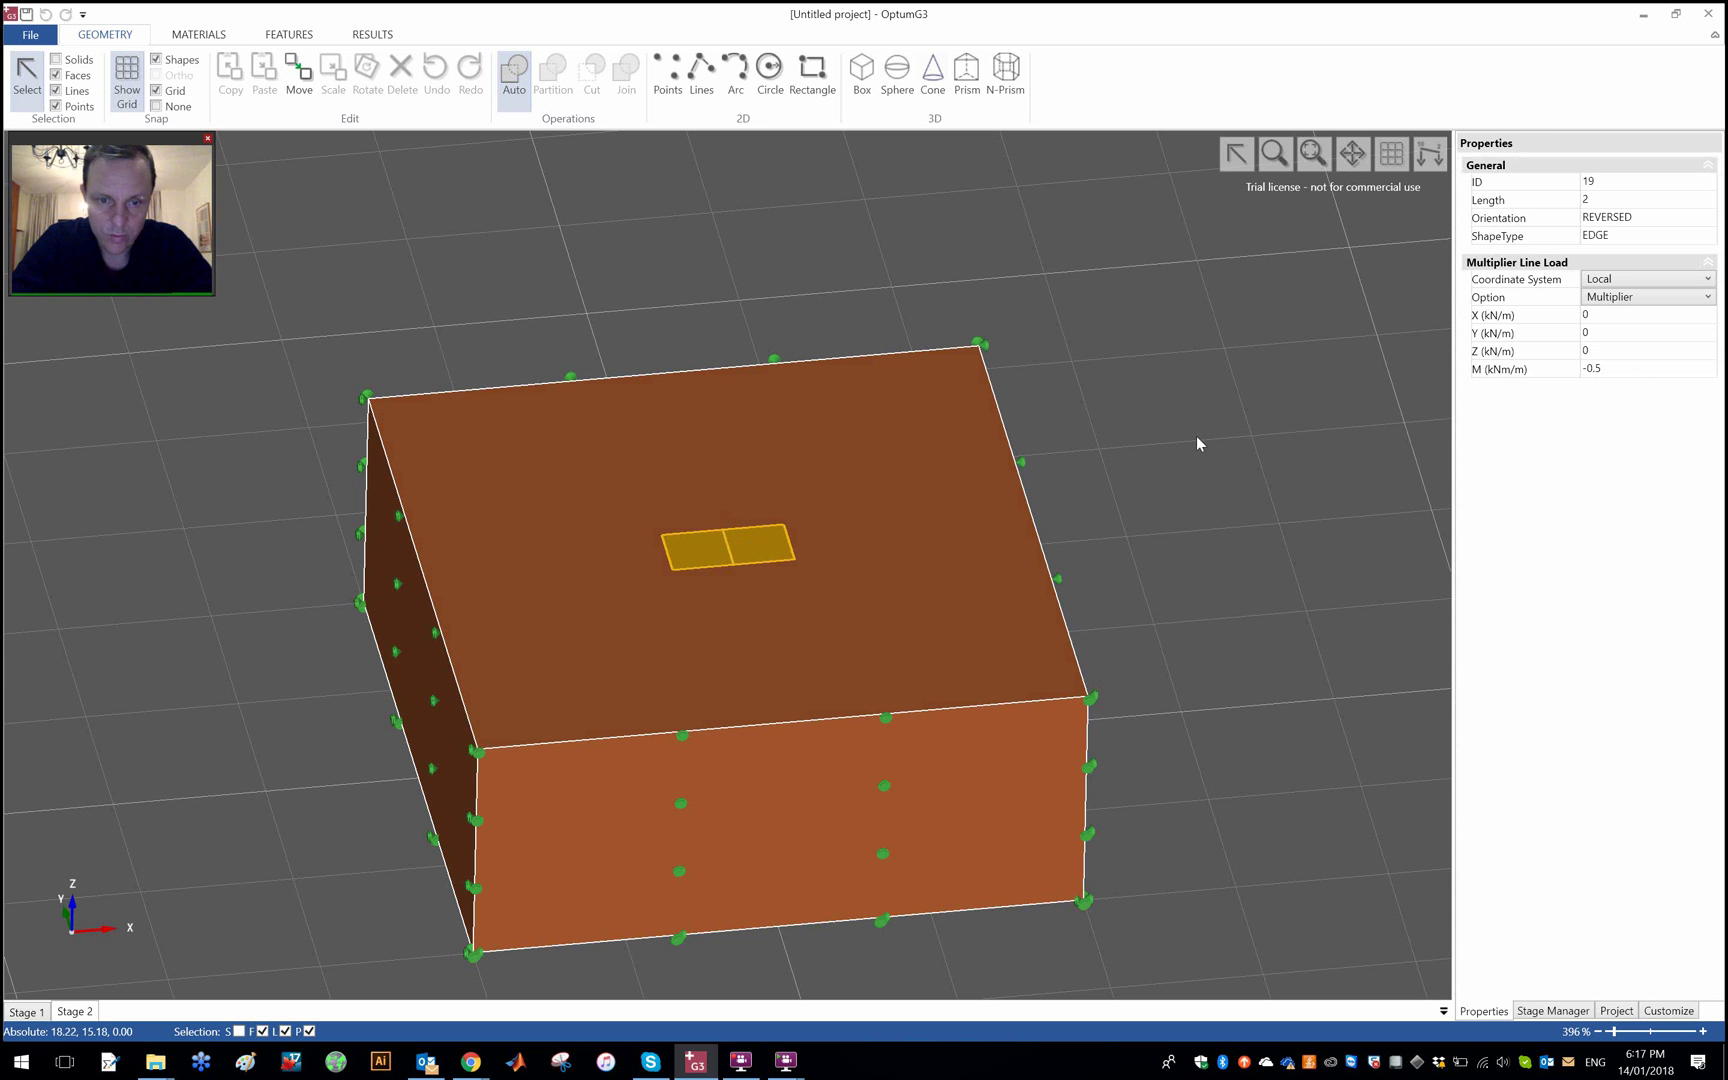
left_click(729, 555)
scroll(730, 555, "up", 1)
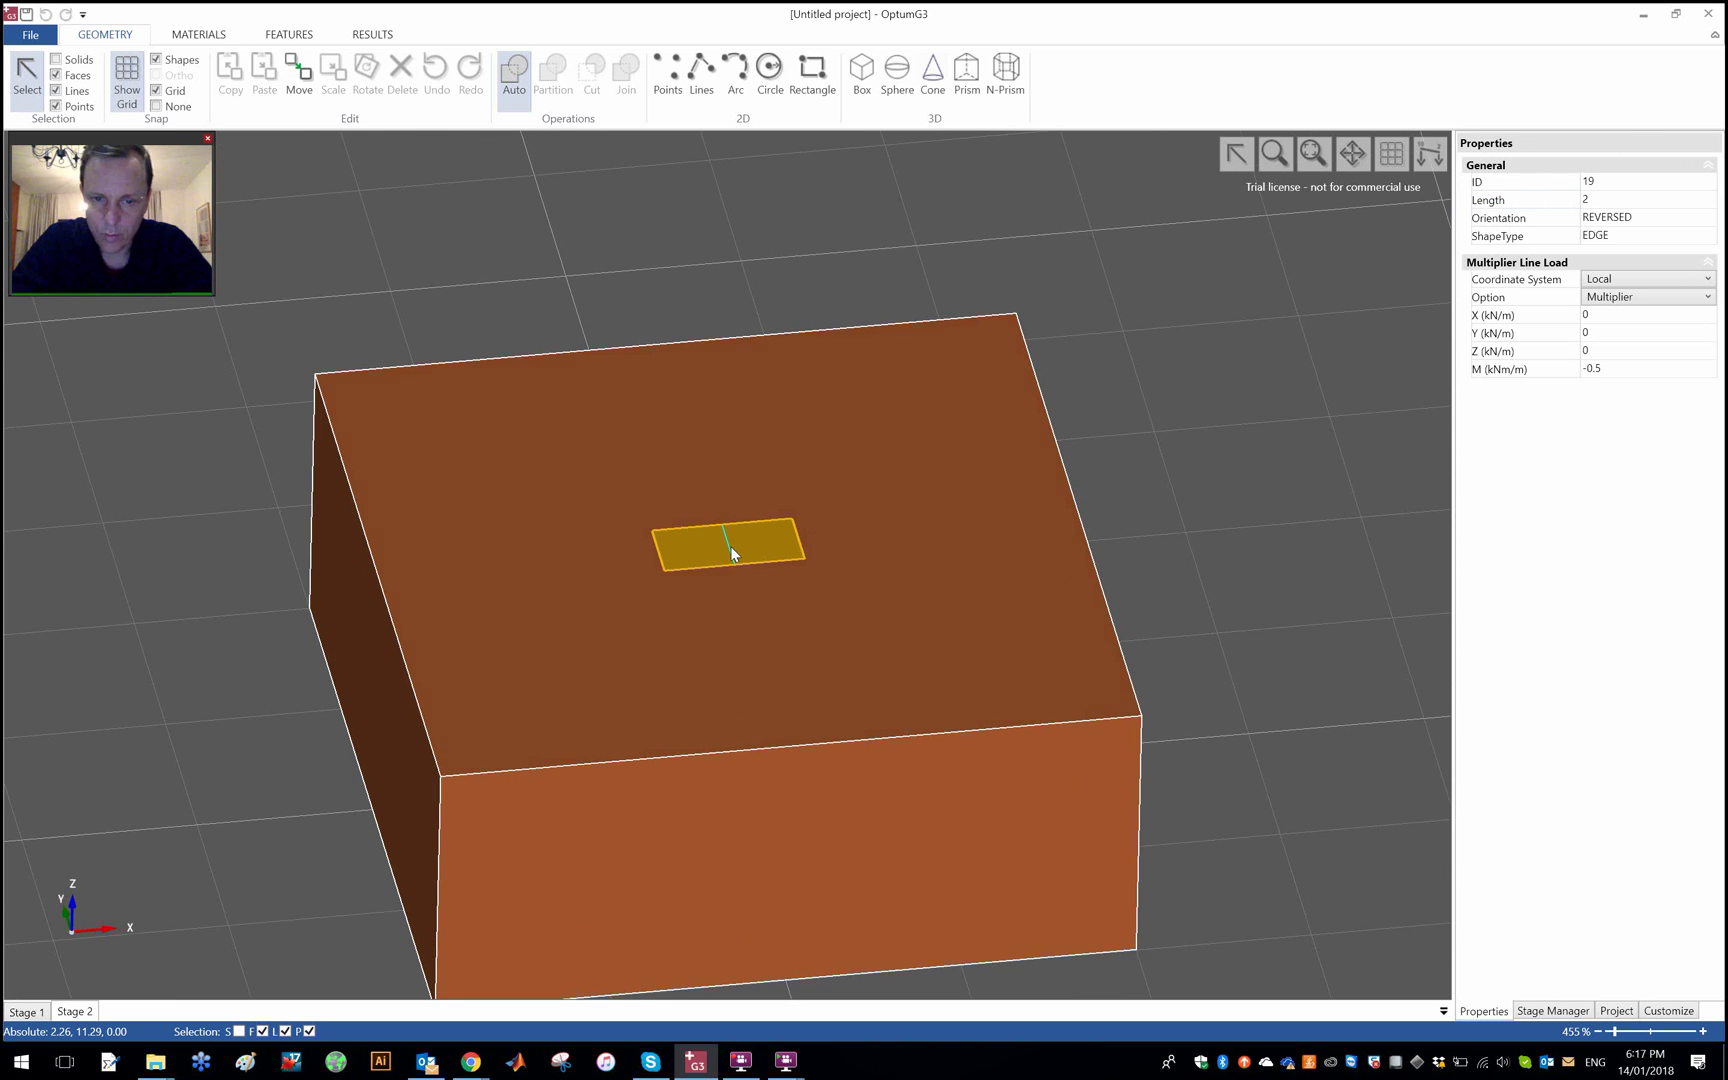
scroll(732, 553, "up", 3)
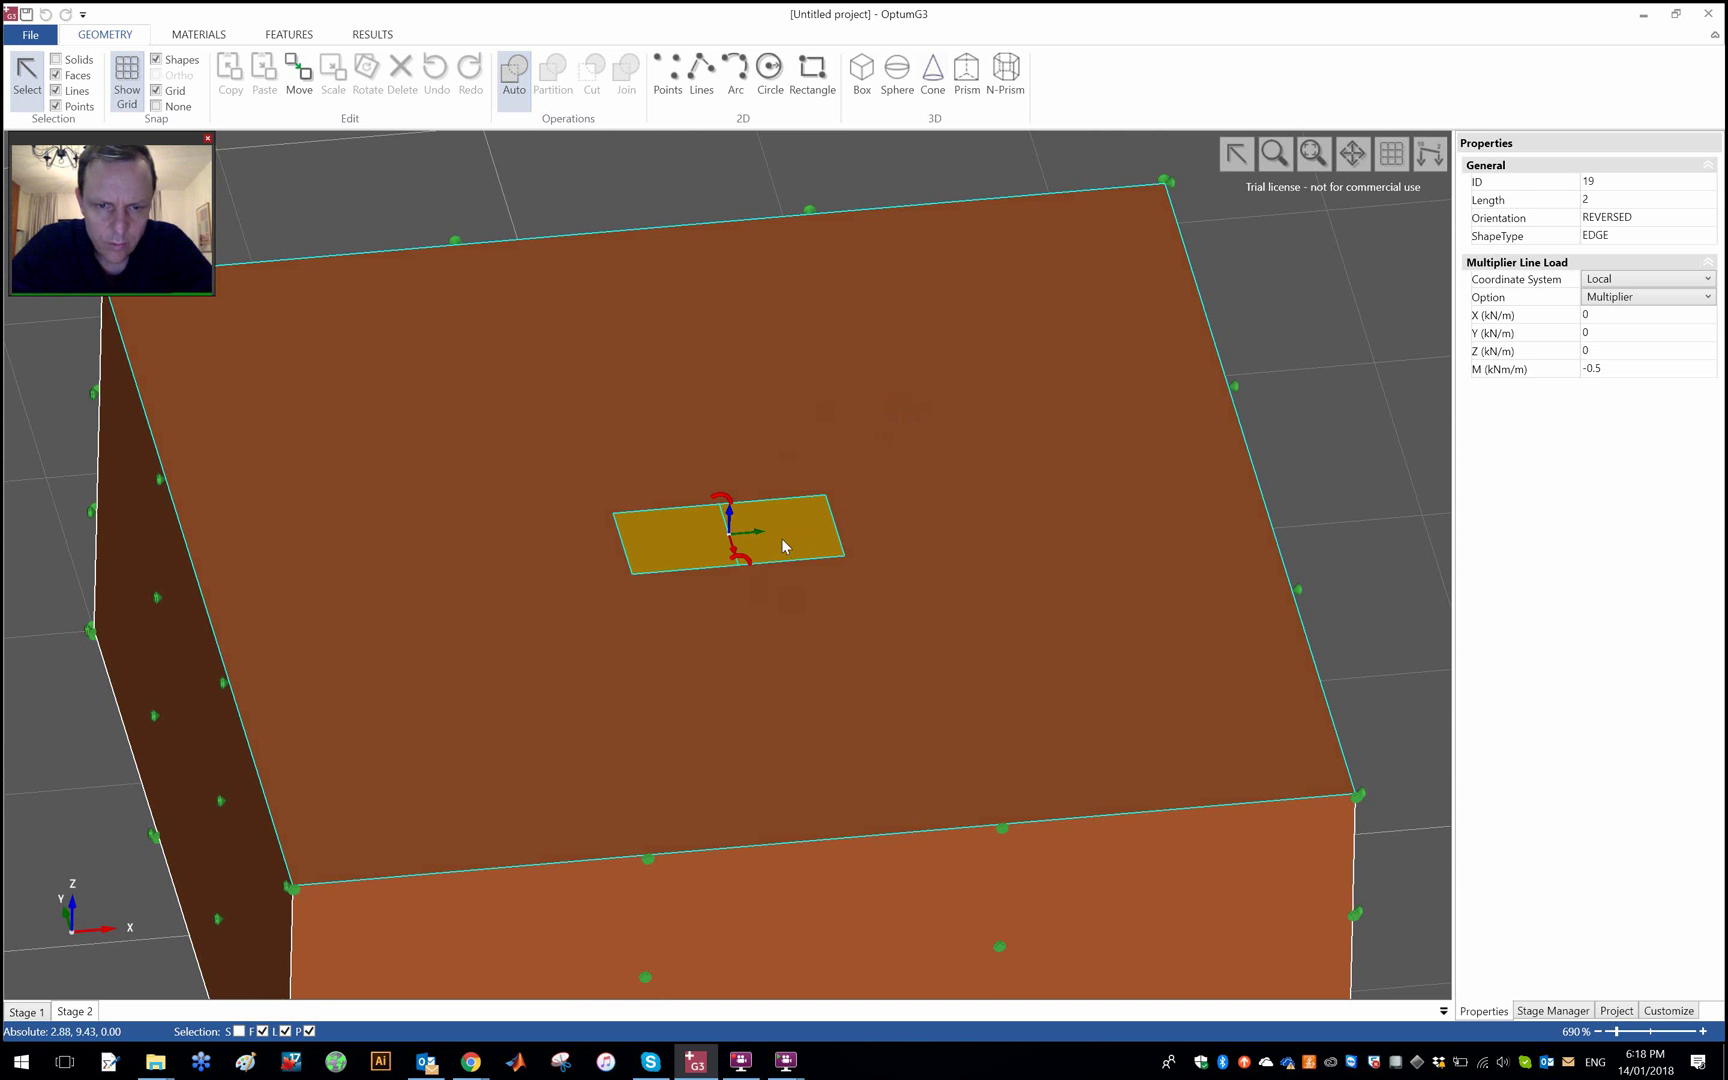
Hide the soil block to expose the footing and zoom in on the plate
left_click(973, 436)
right_click(973, 436)
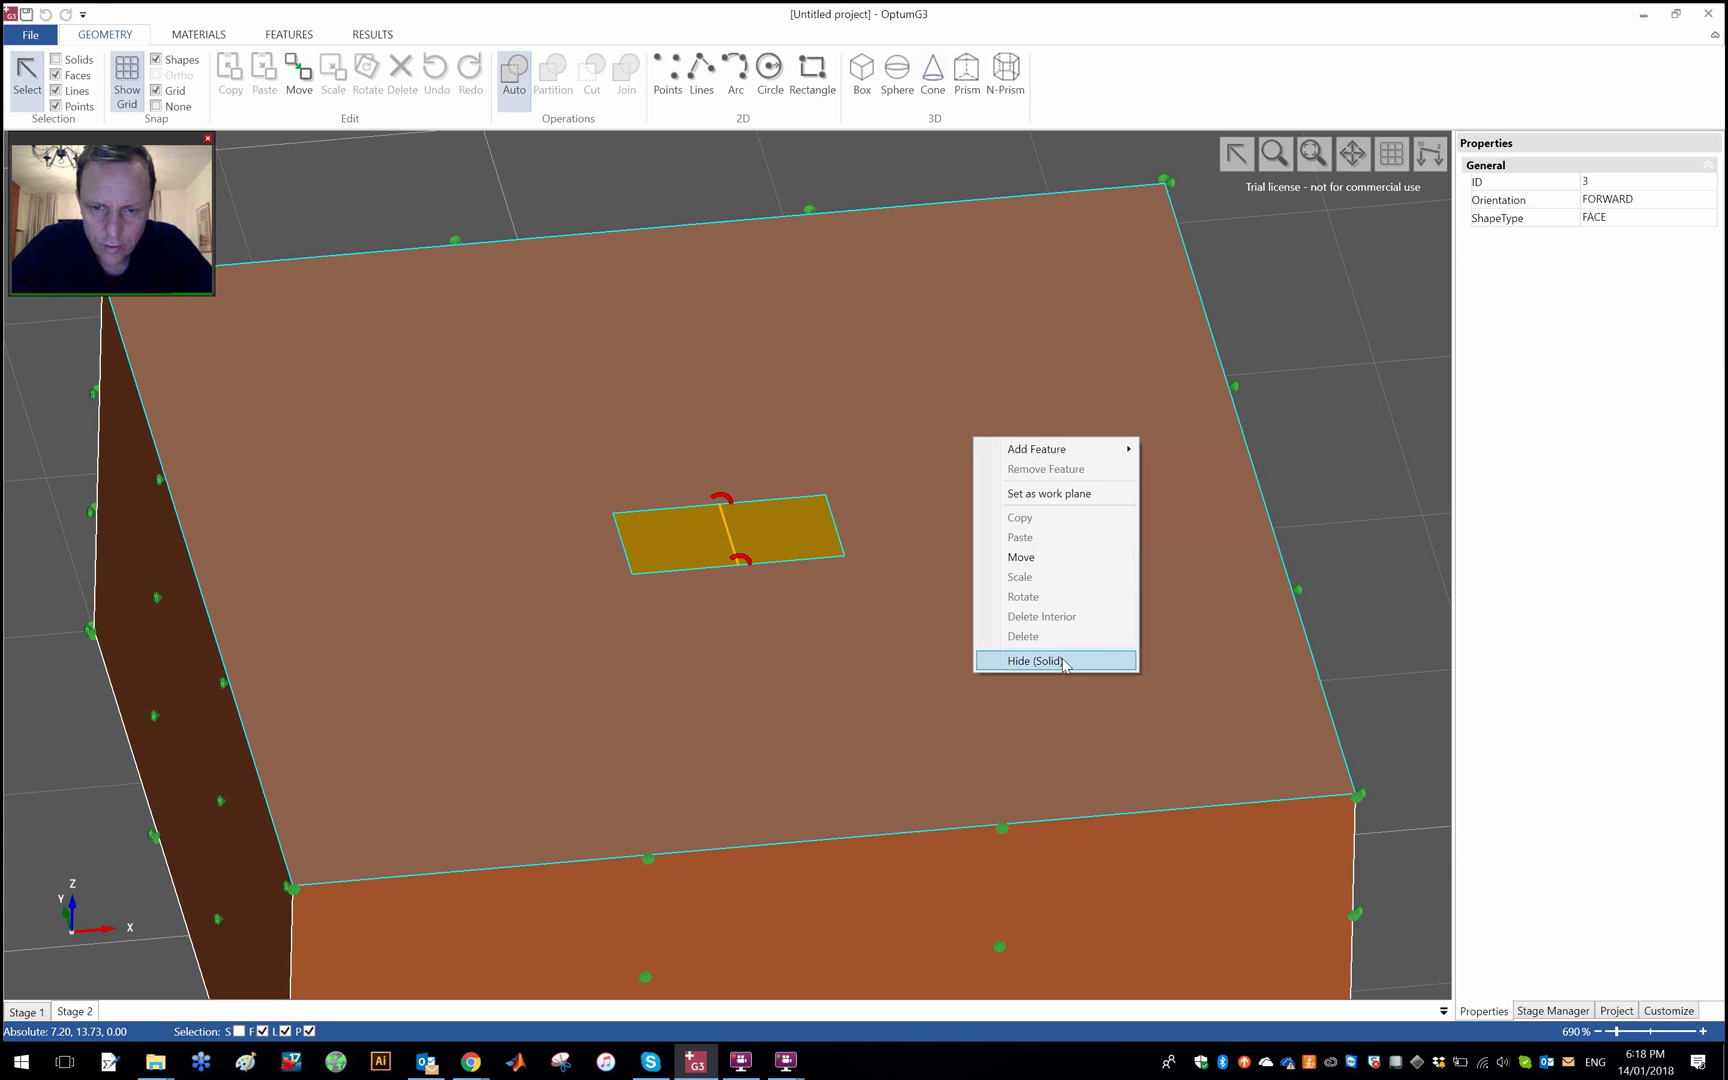
key("Escape")
left_click(84, 61)
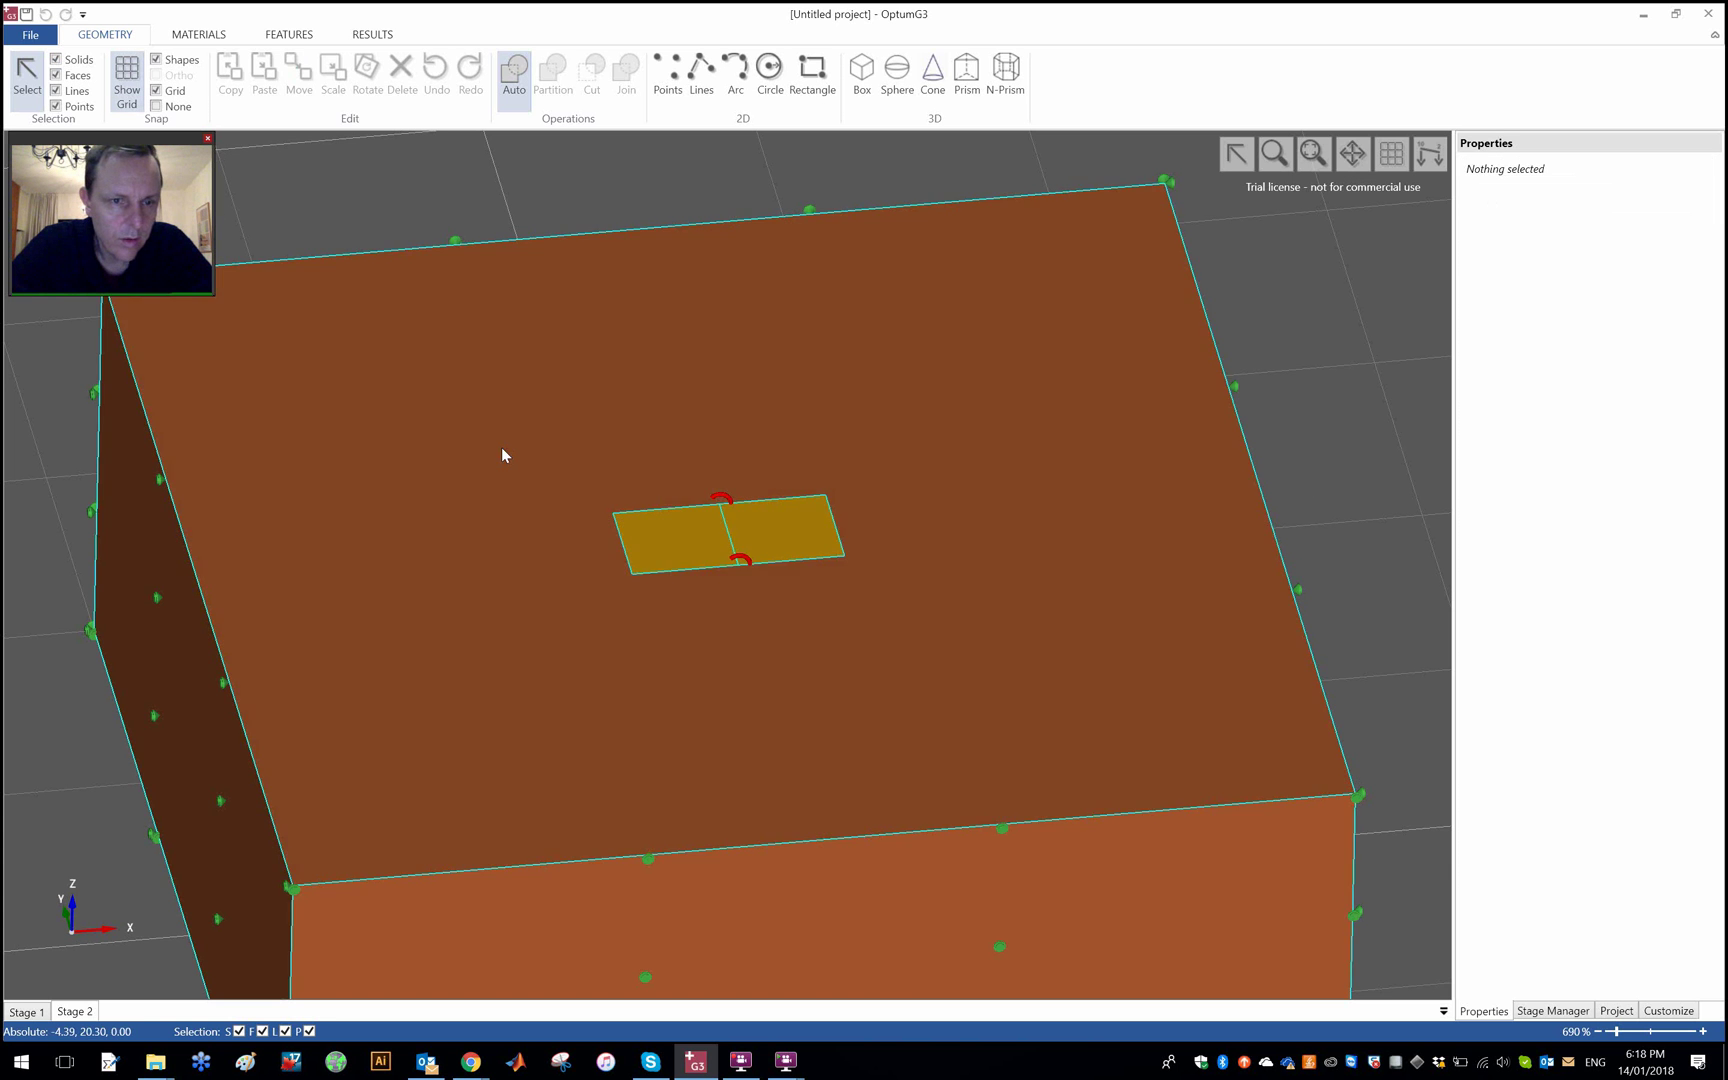
left_click(566, 382)
right_click(566, 382)
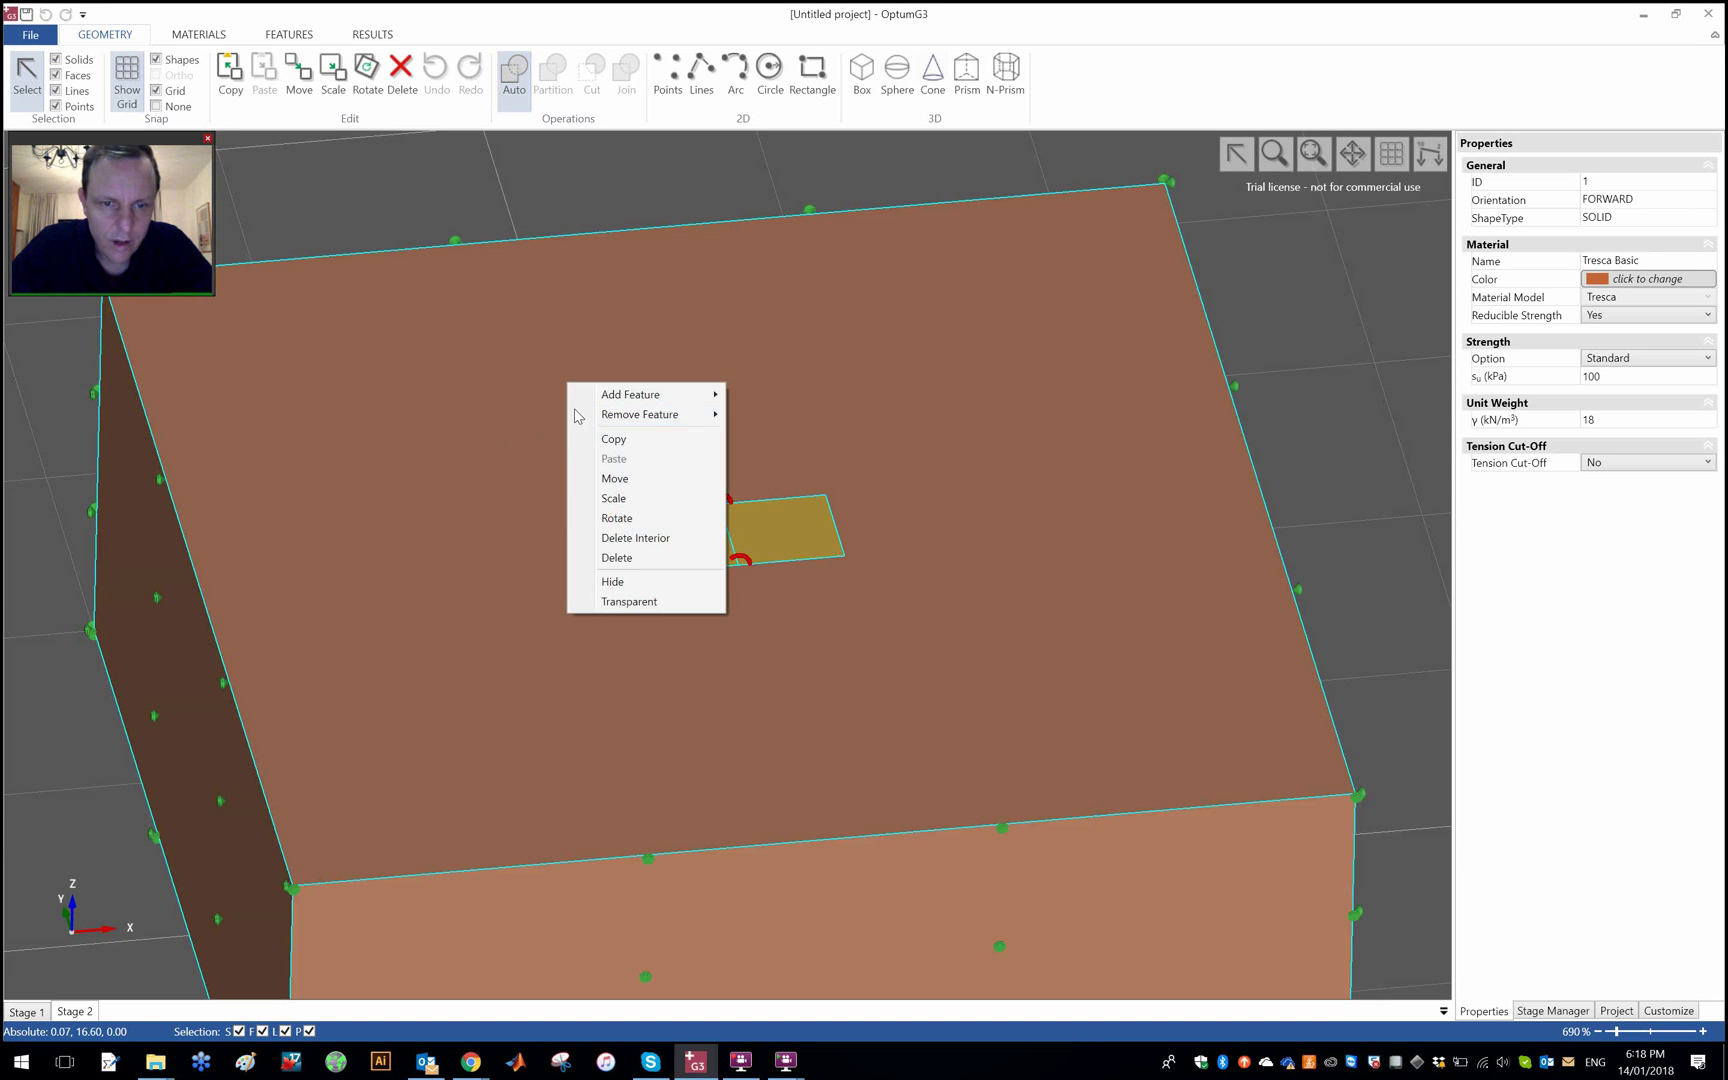
left_click(656, 579)
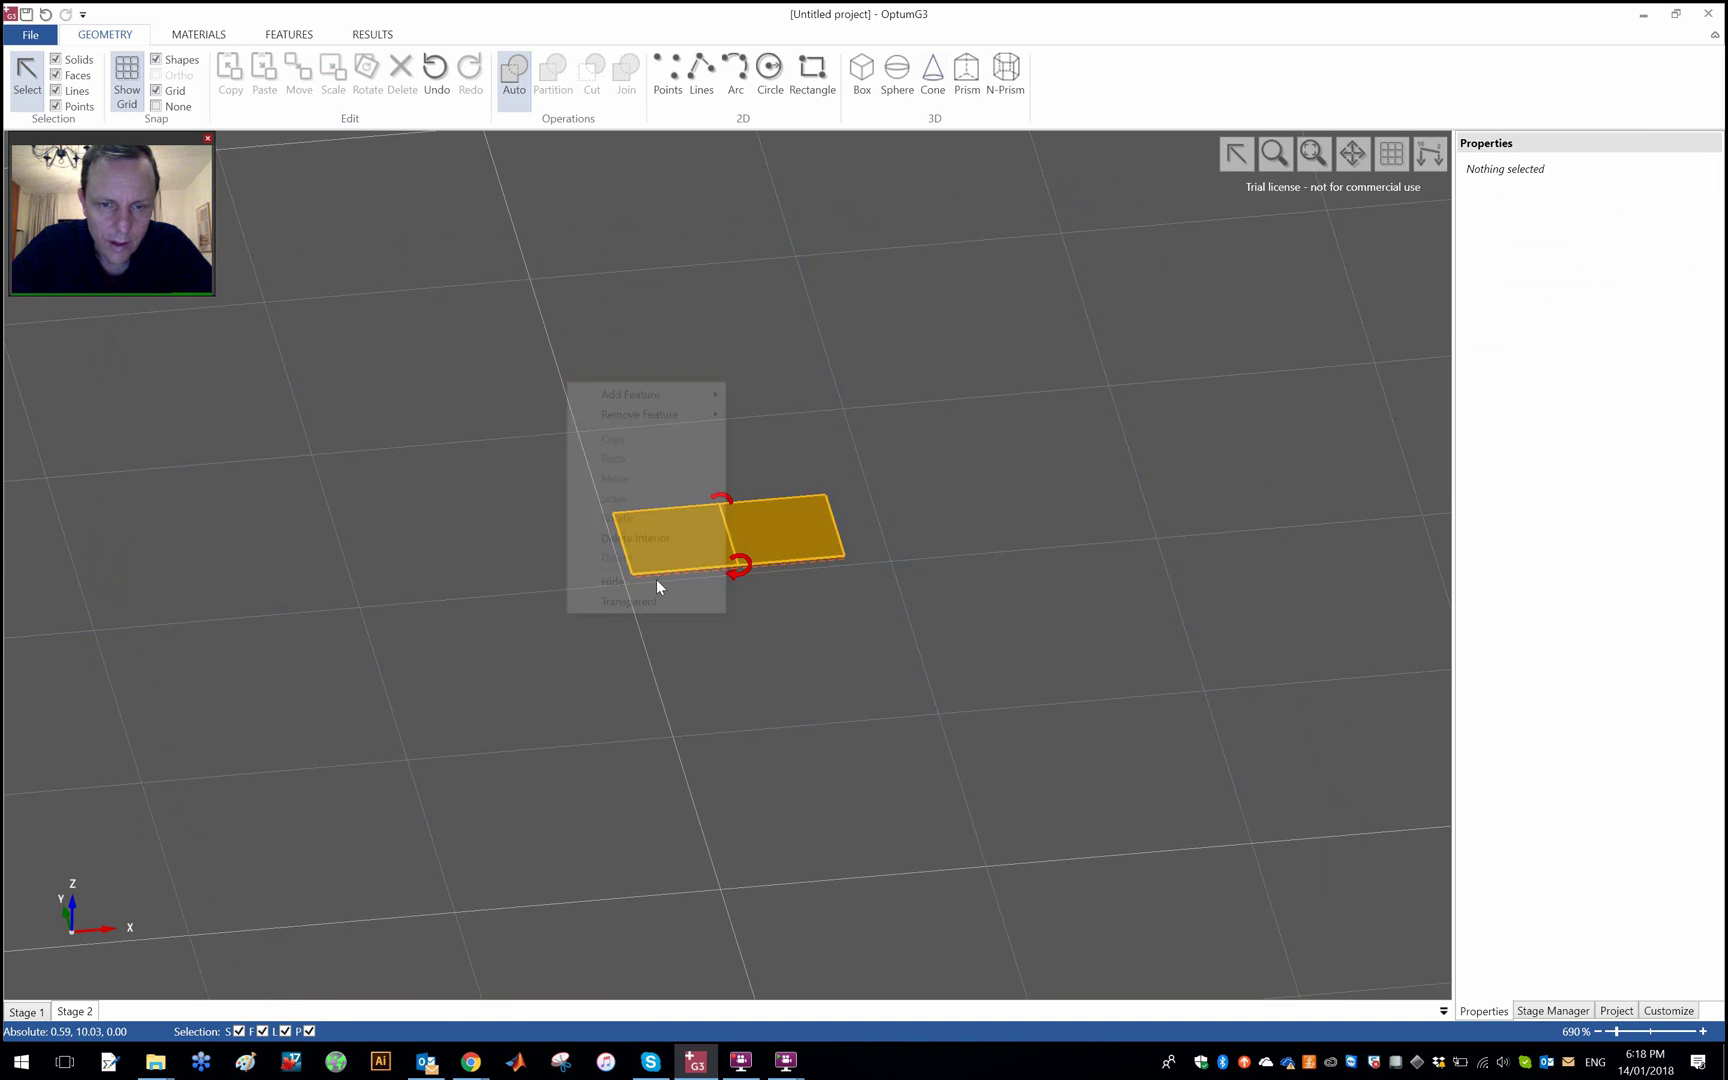
scroll(745, 615, "up", 3)
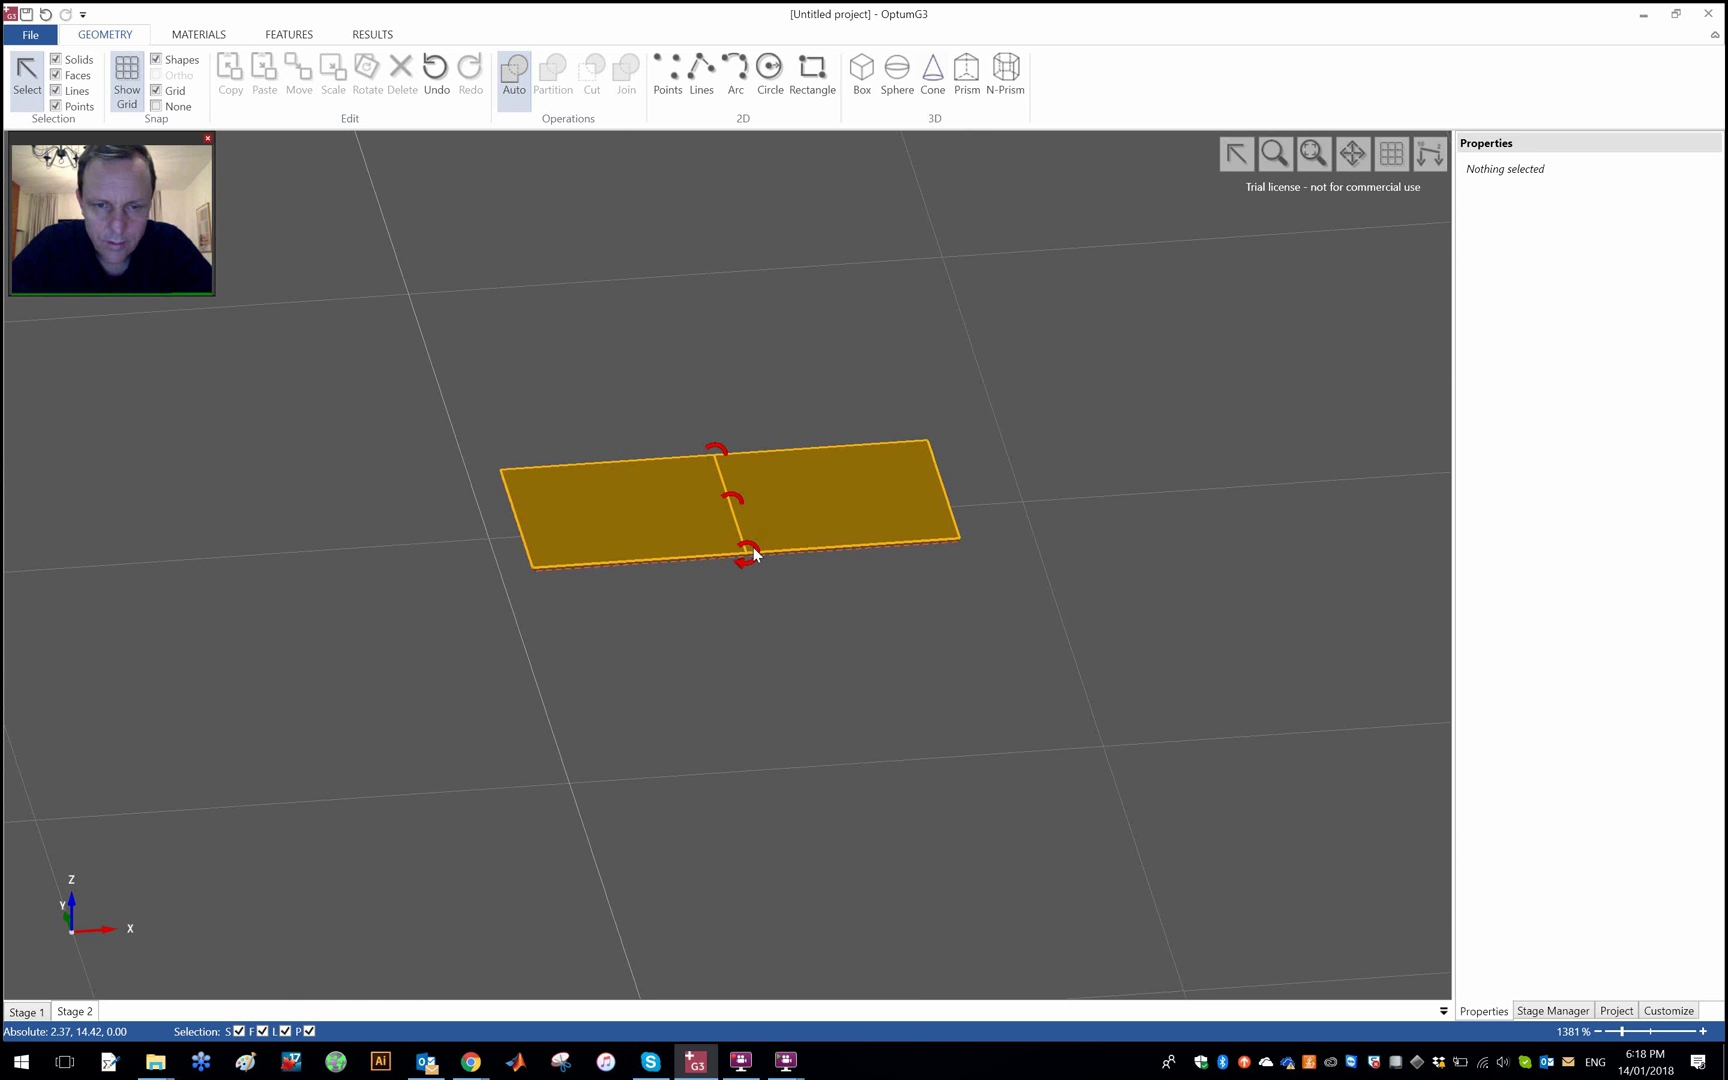
Unhide the soil block and select the footing's middle line load
right_click(846, 608)
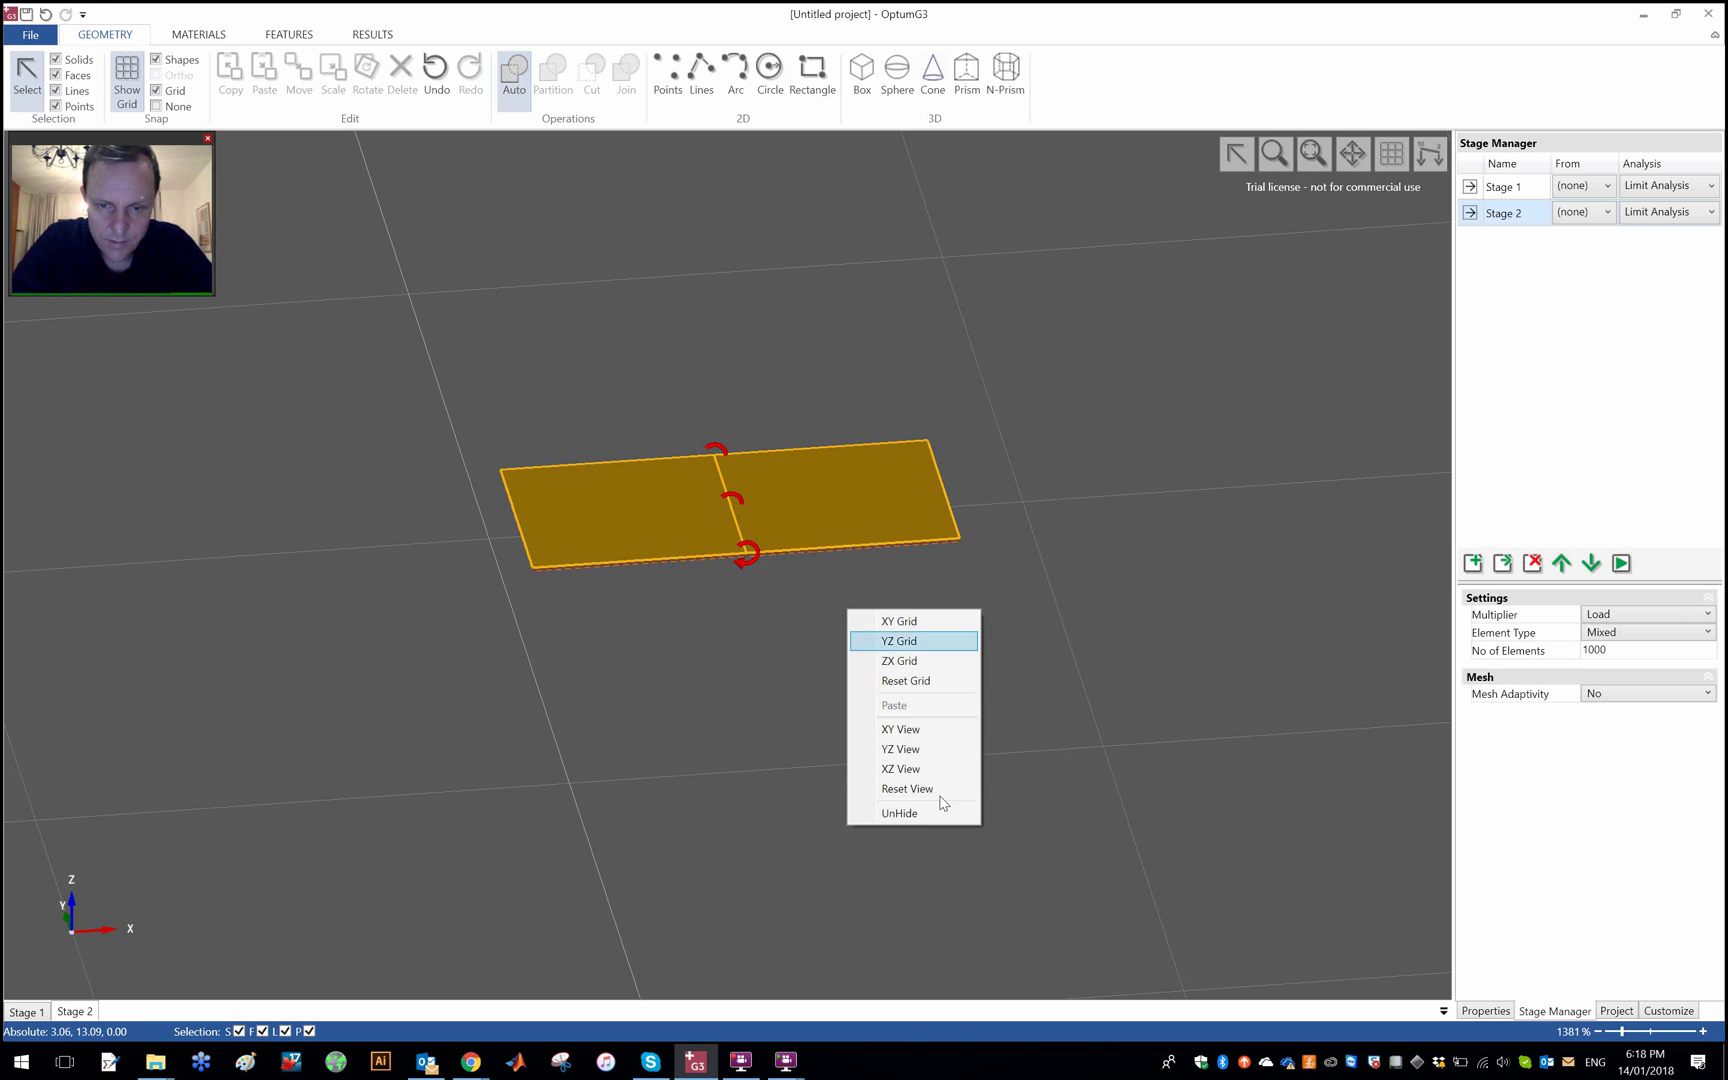
left_click(604, 772)
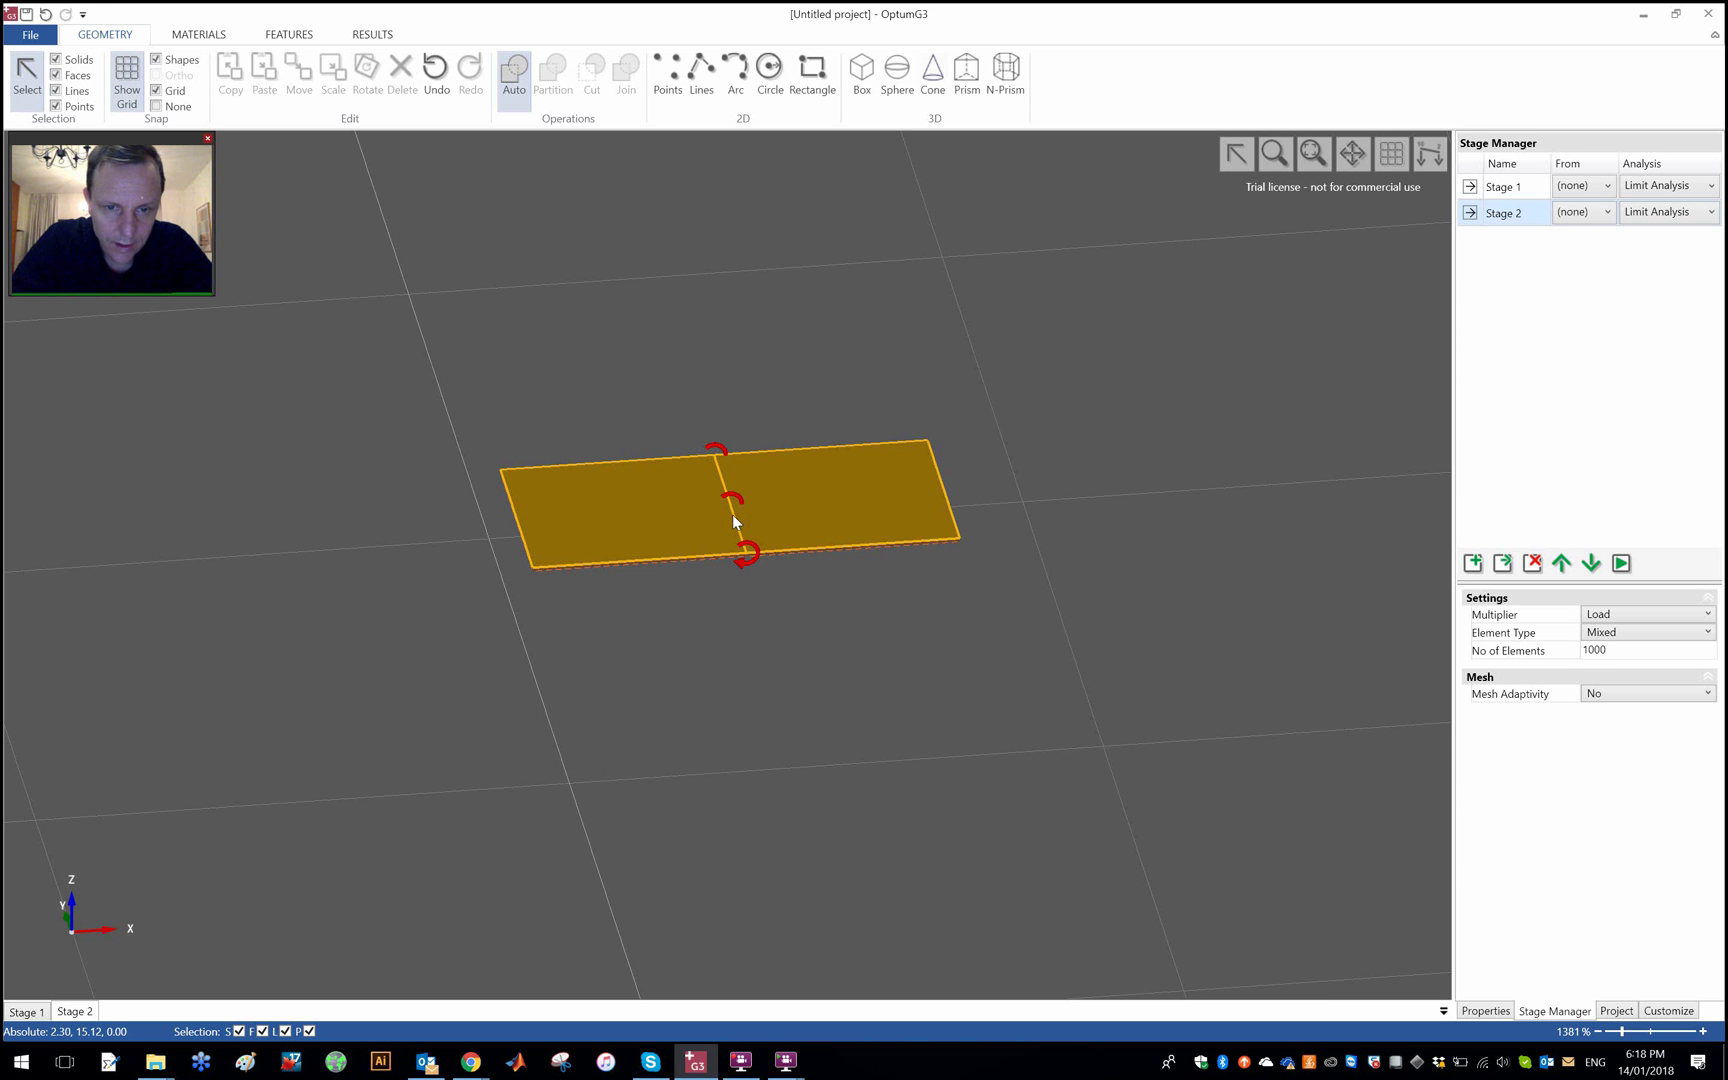
right_click(921, 319)
left_click(962, 524)
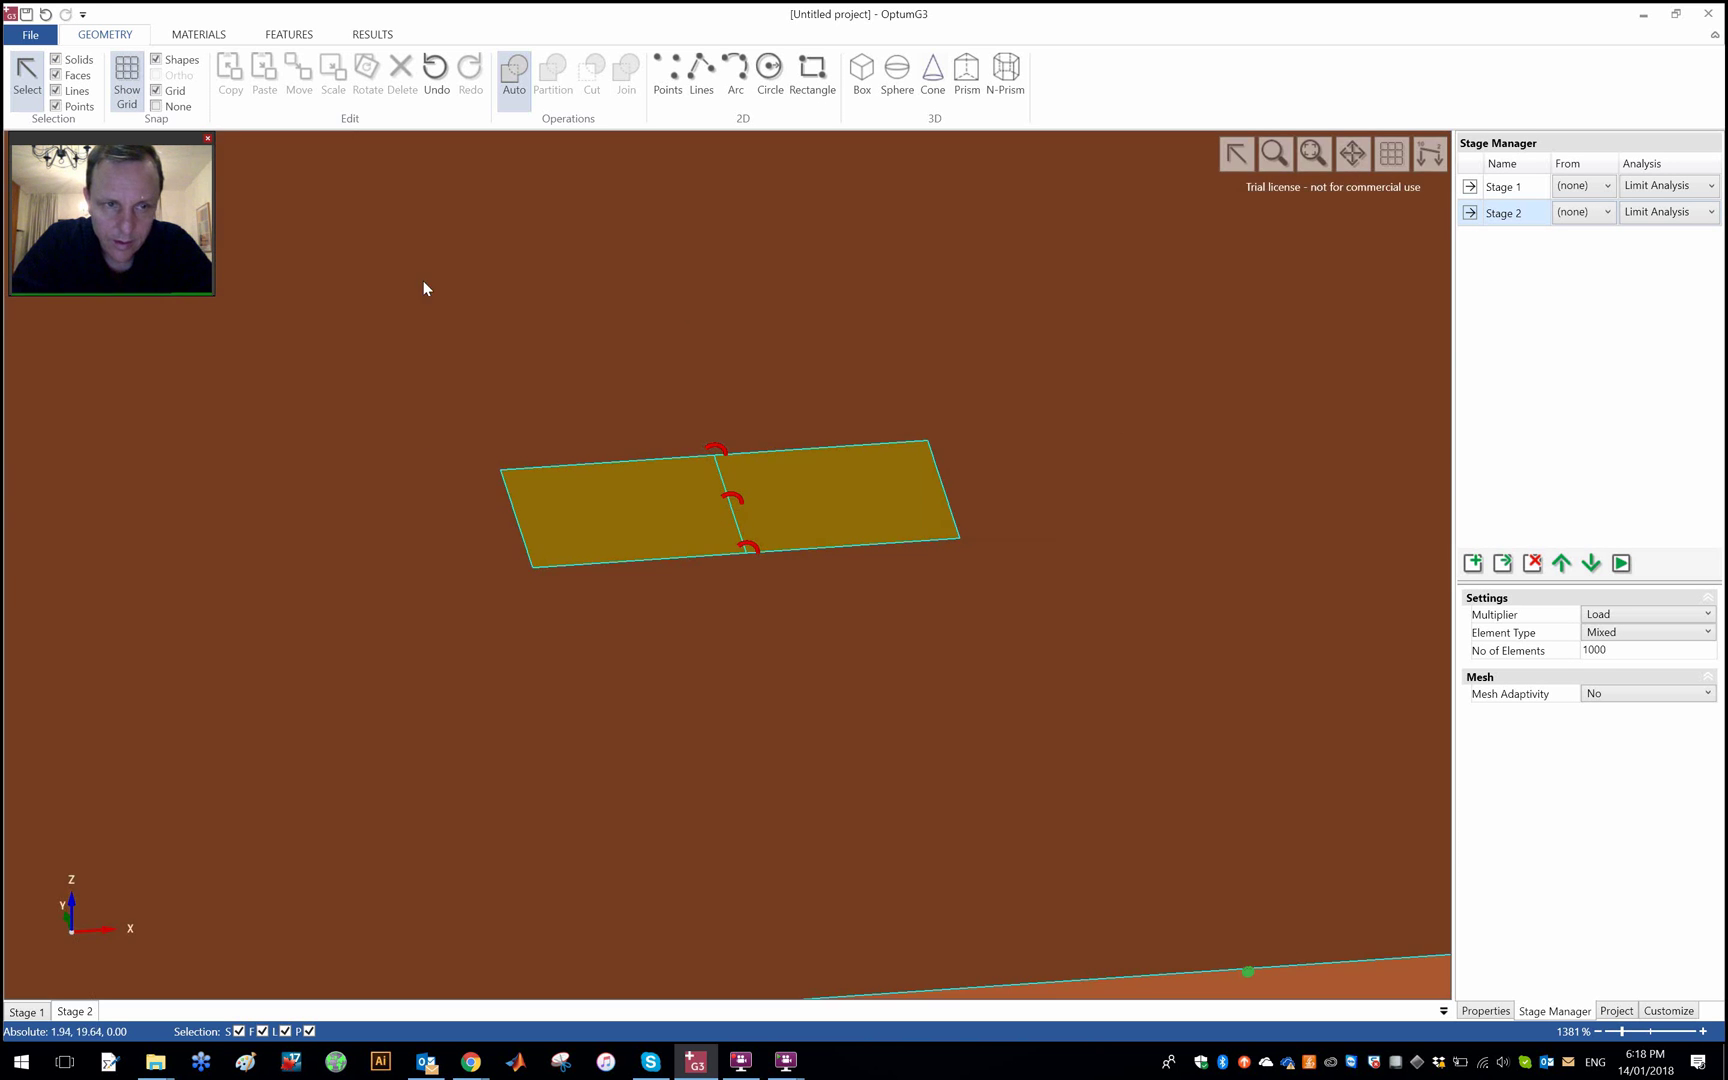
left_click(734, 510)
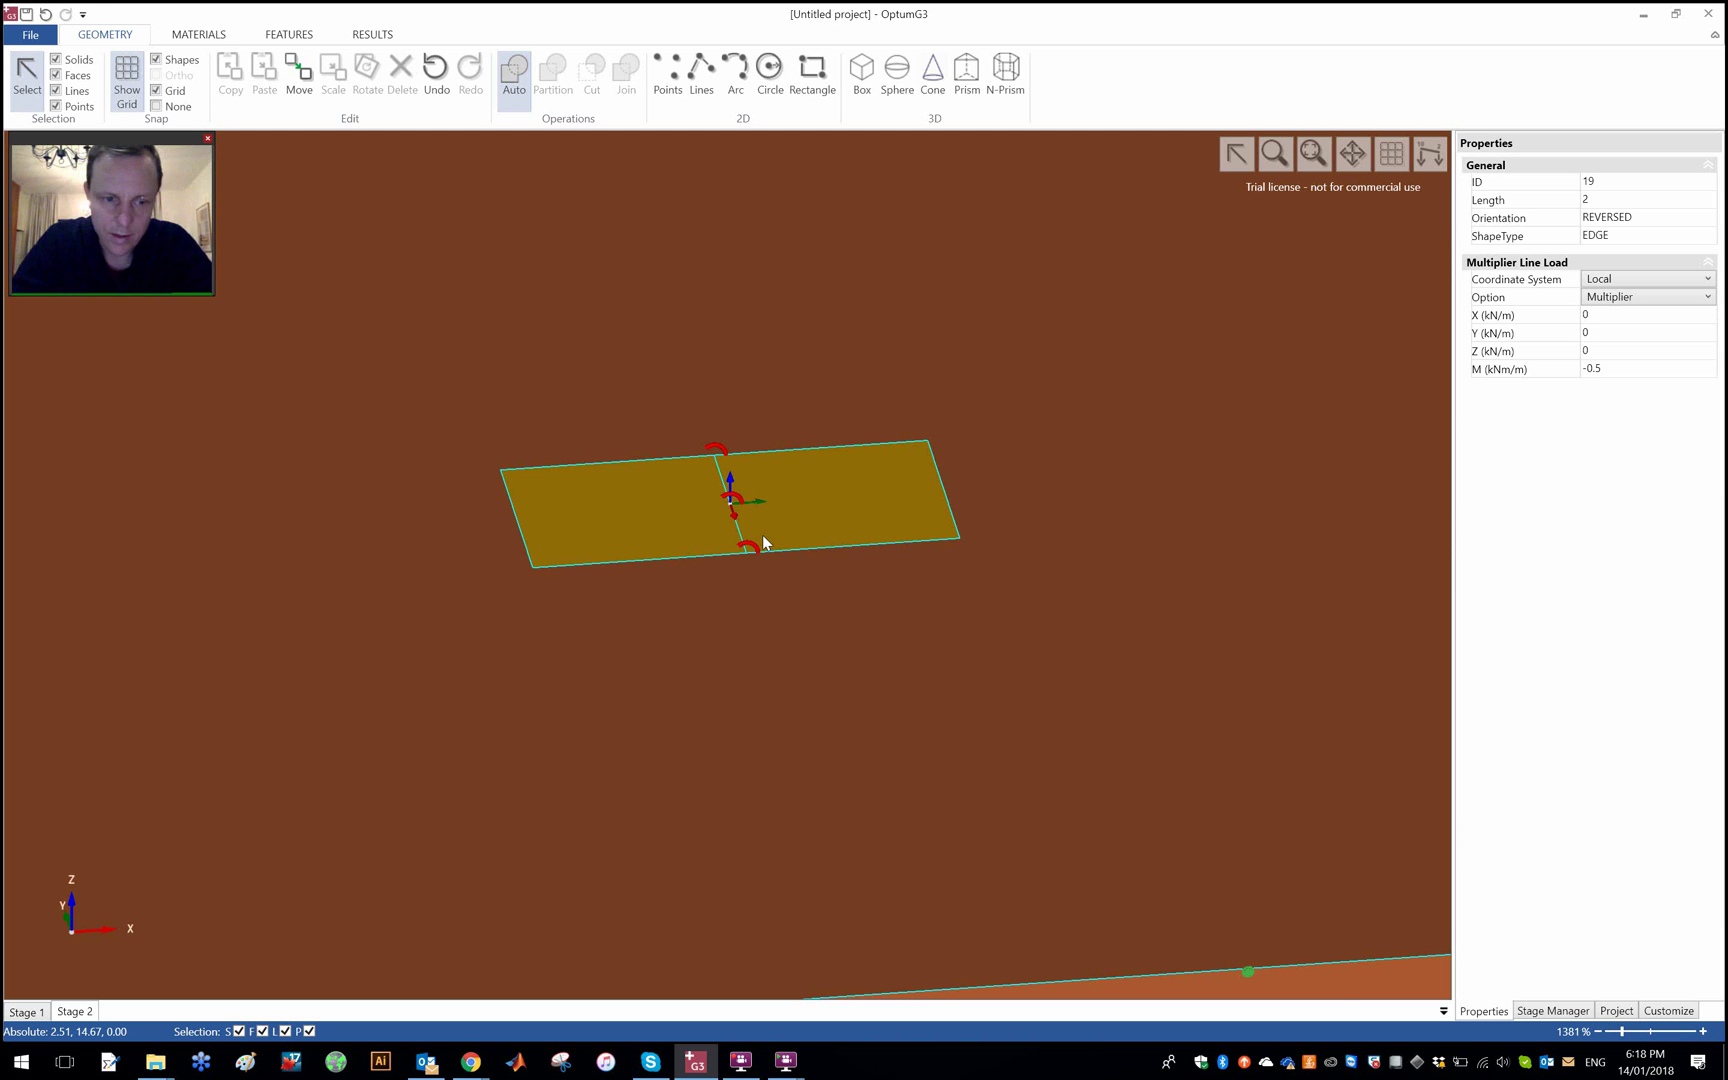
Review Stages 1 and 2, then clone Stage 2 into a new Stage 3
scroll(762, 537, "down", 5)
left_click(1173, 509)
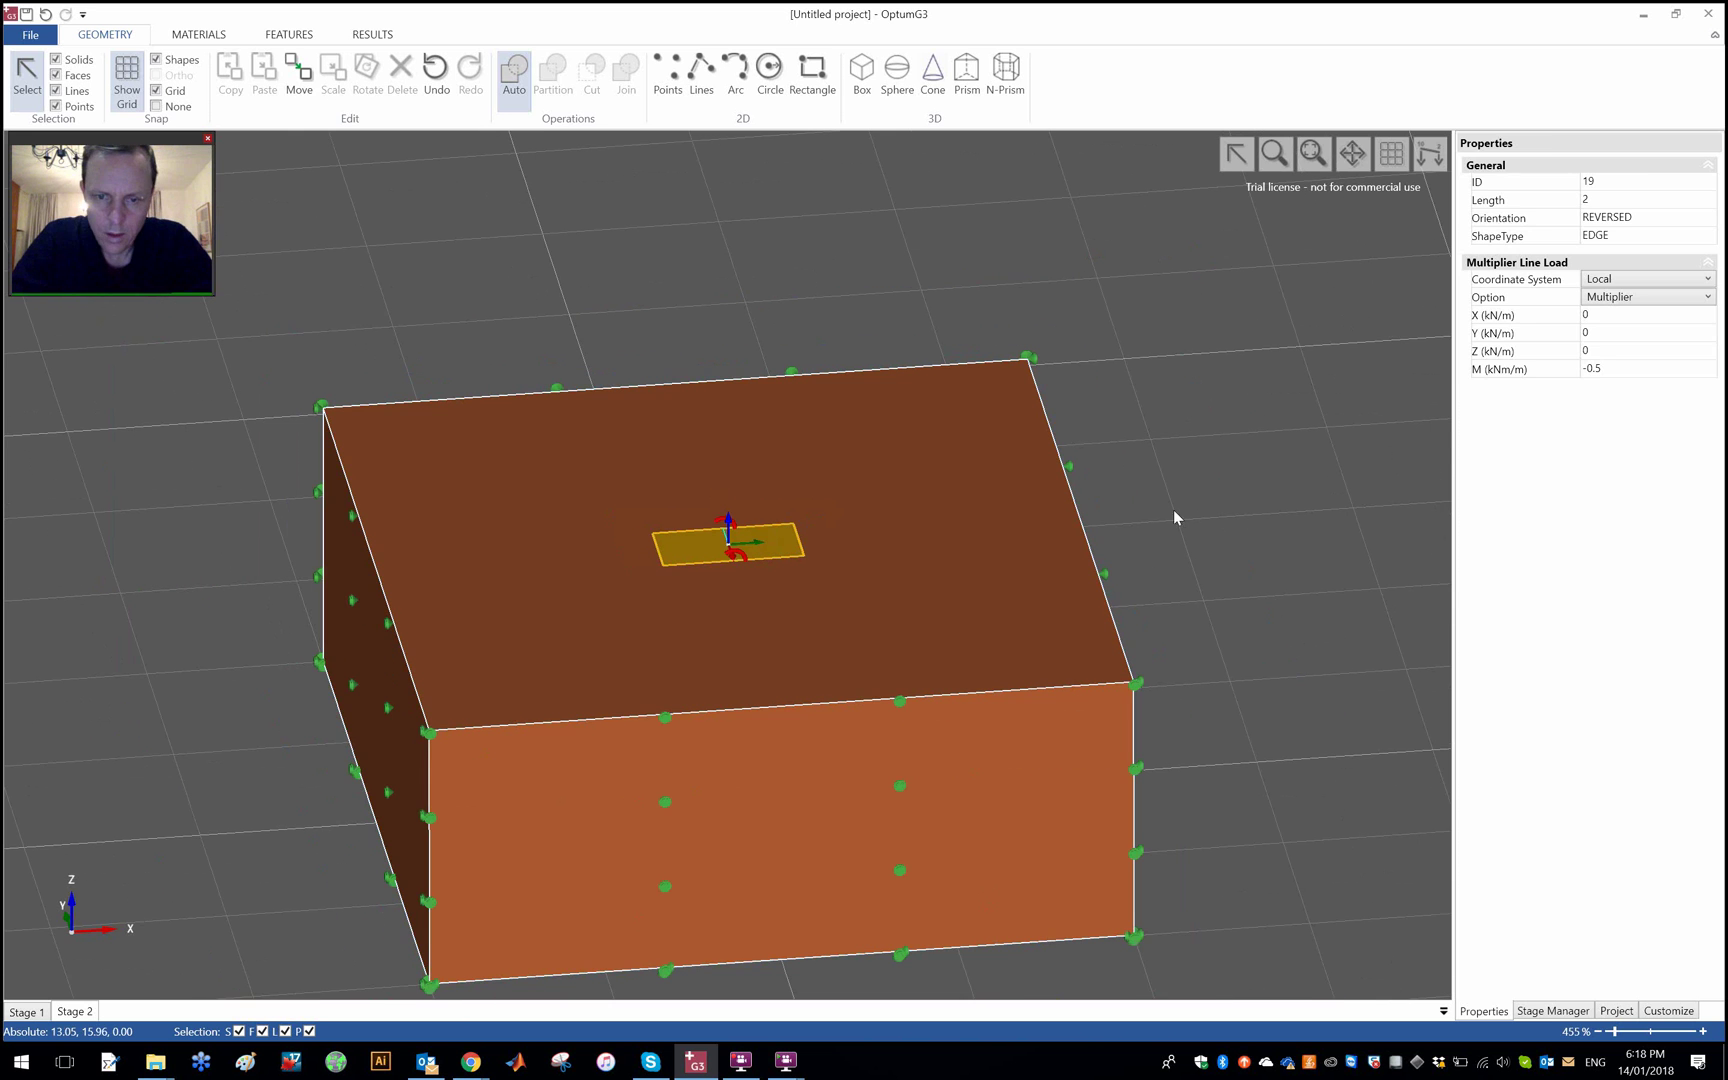
left_click(1523, 188)
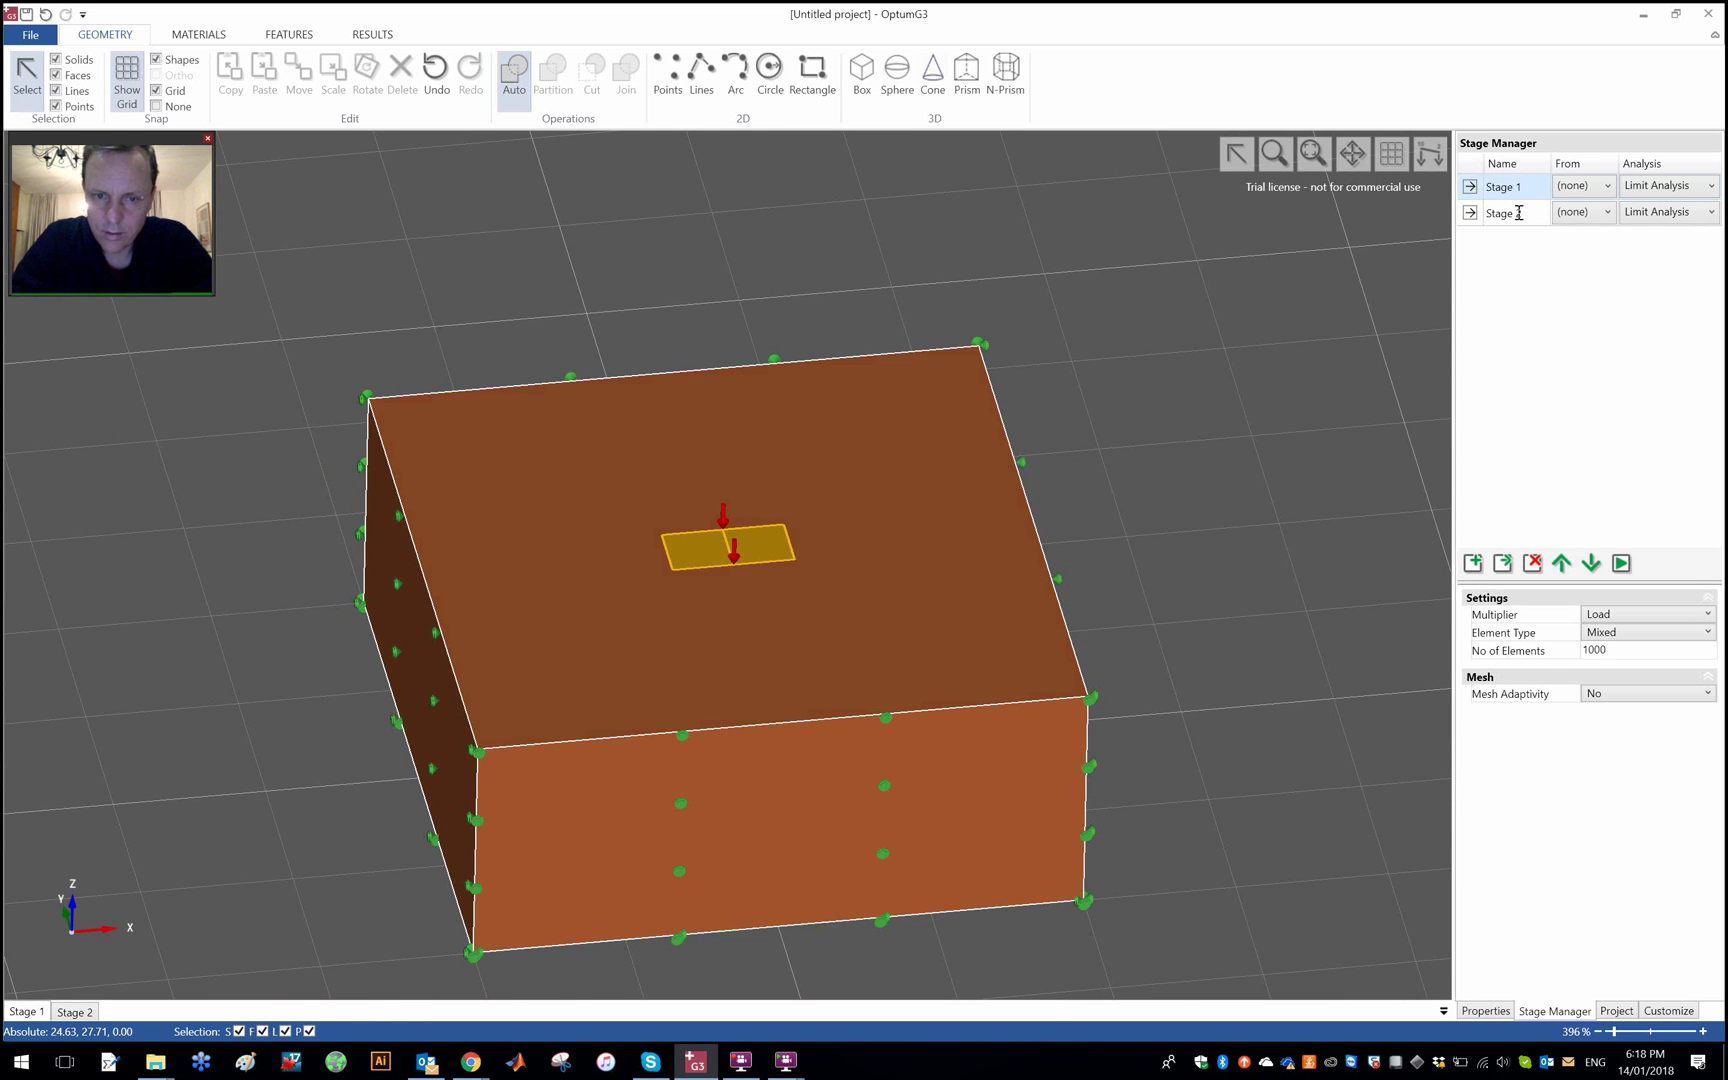
left_click(1521, 215)
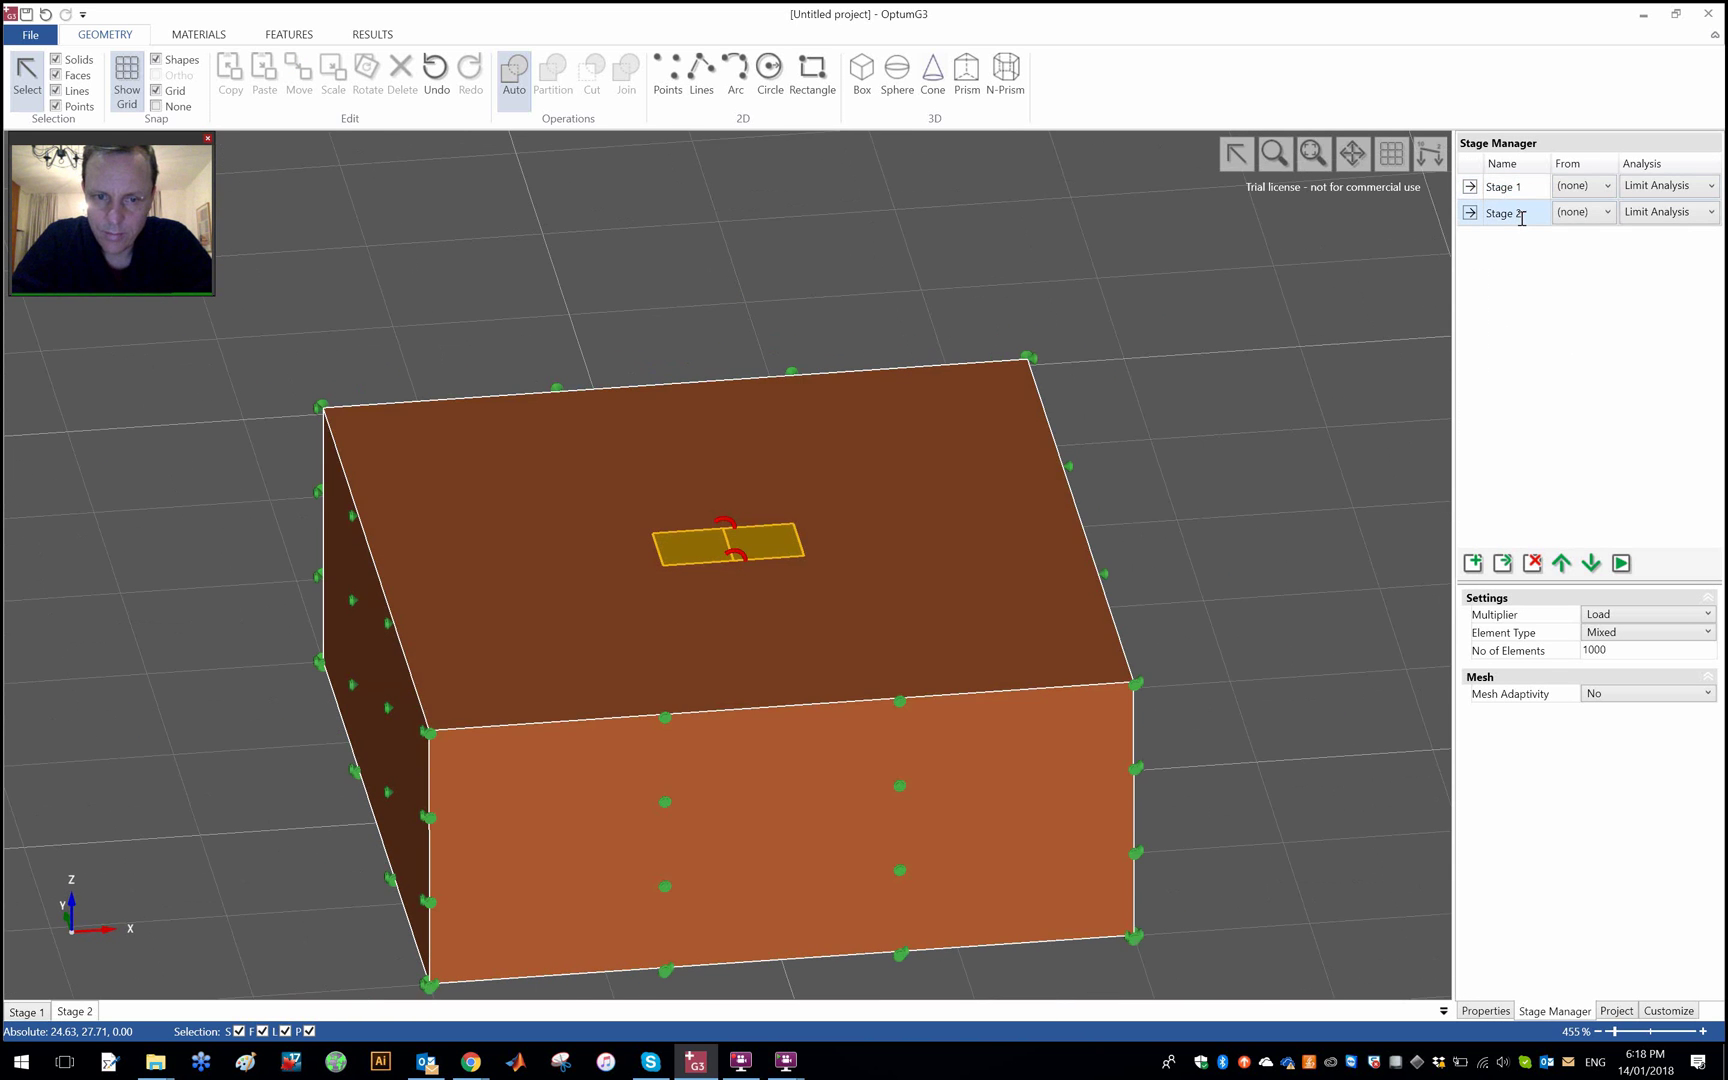
left_click(1503, 564)
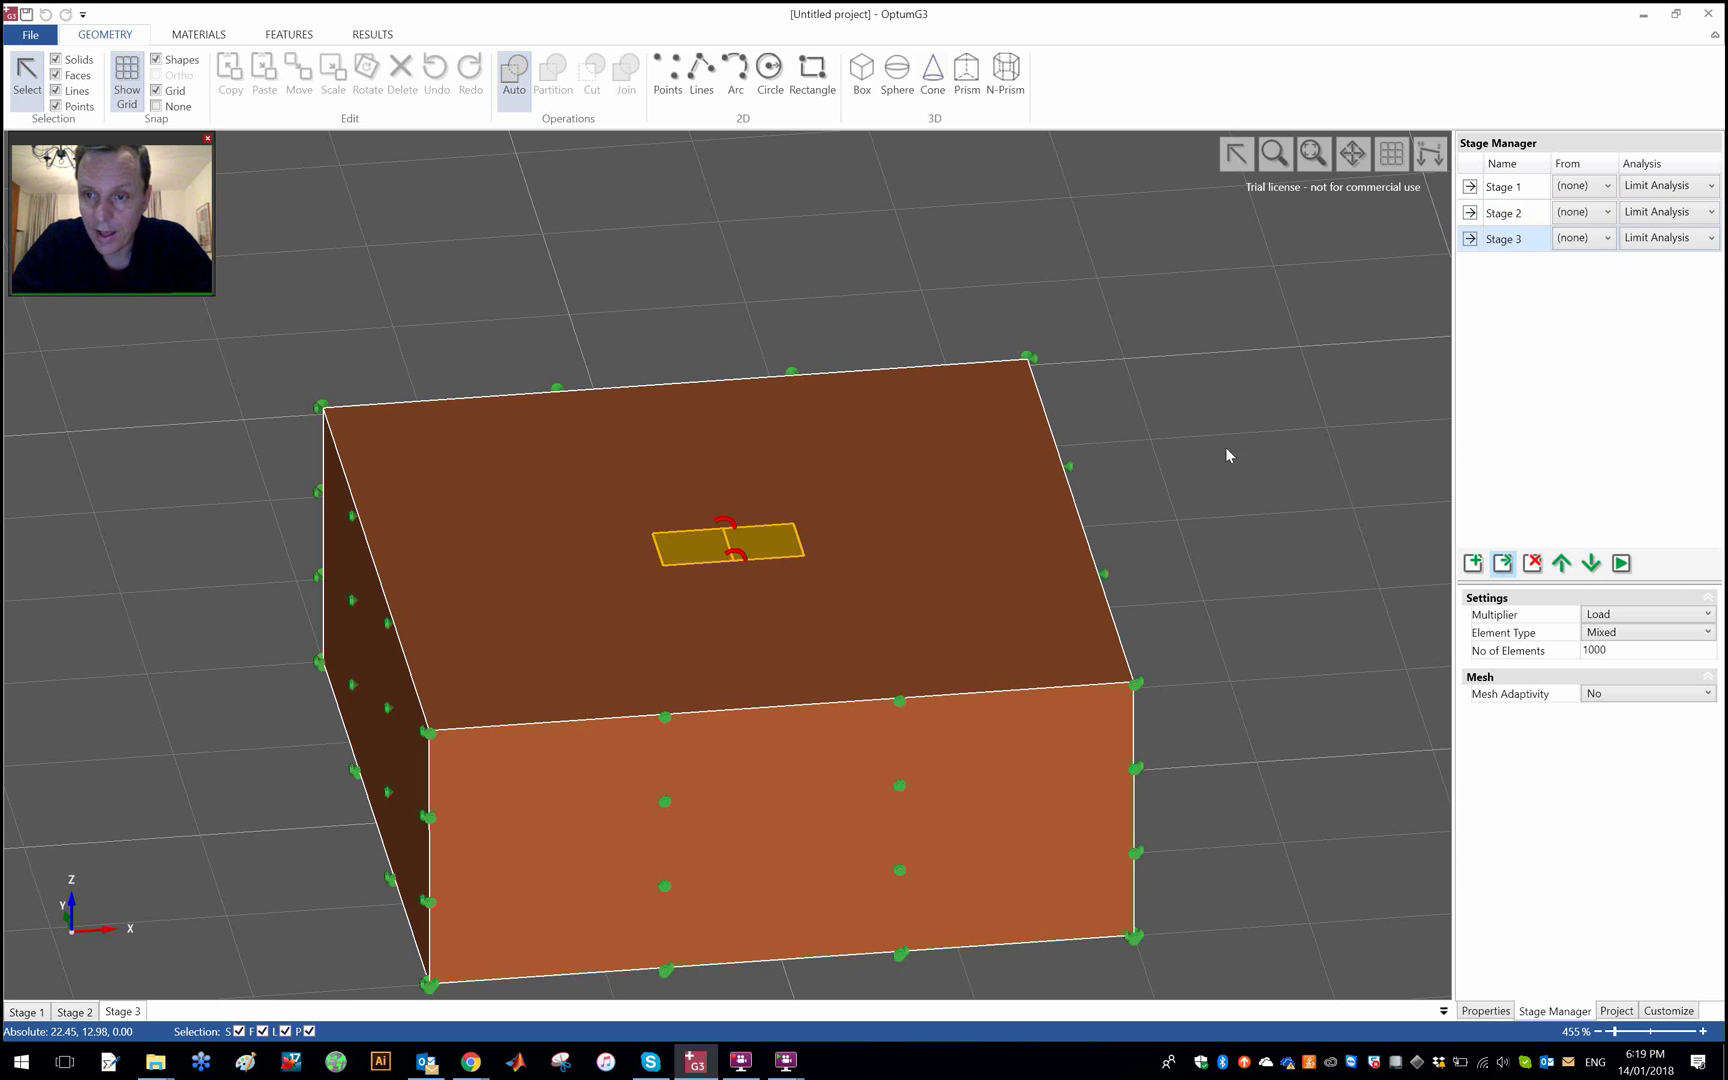
Set Stage 3's central line load Z to -0.5 kN/m
left_click(729, 546)
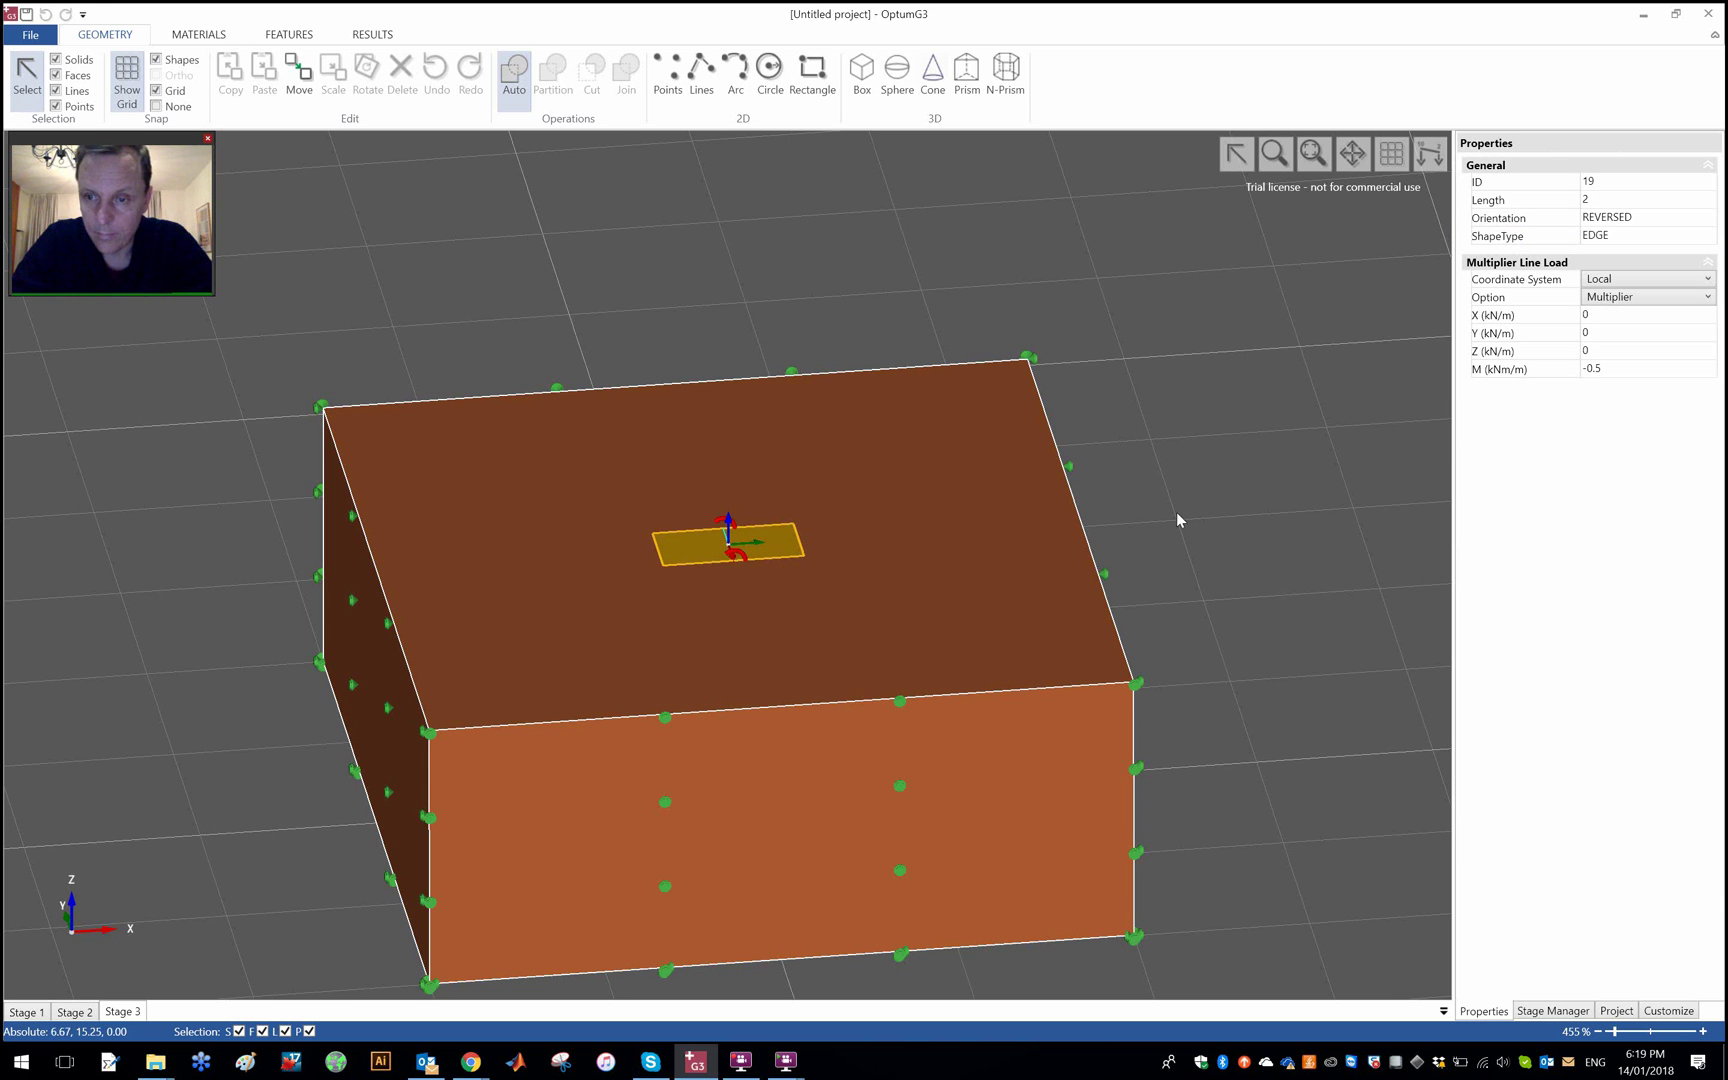
left_click(1613, 352)
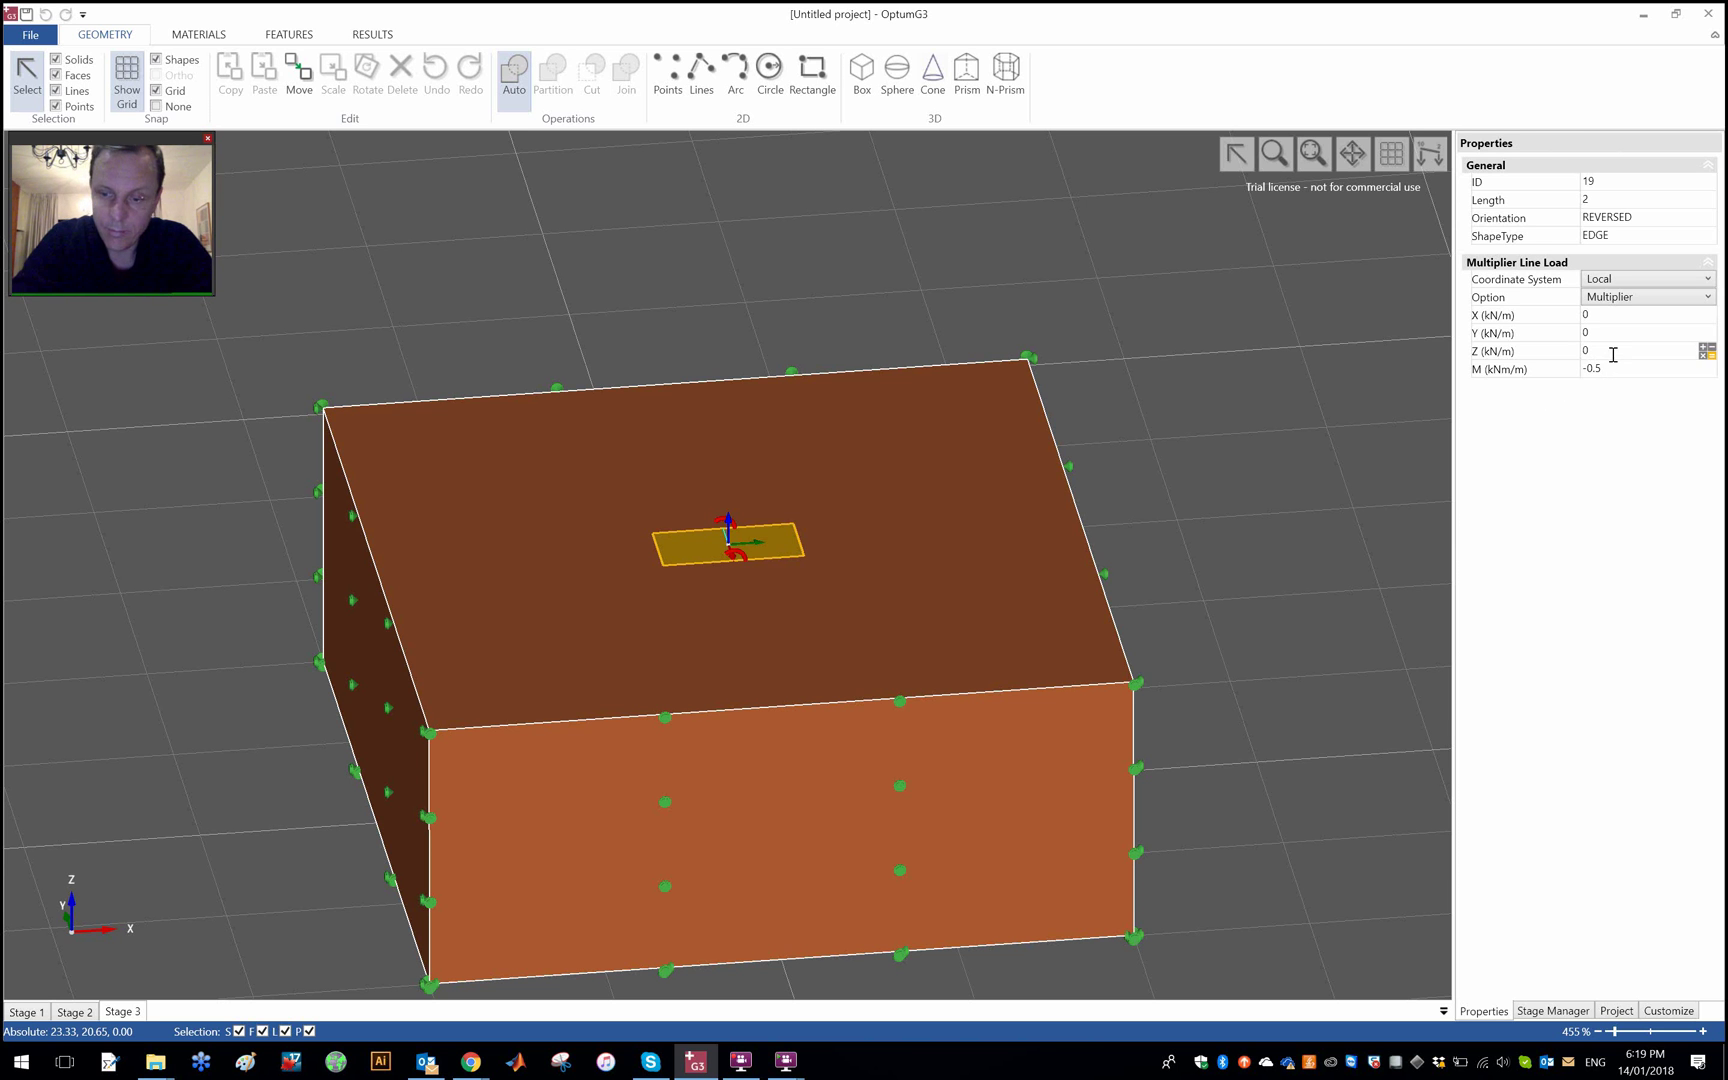
type("-0.5")
key("Return")
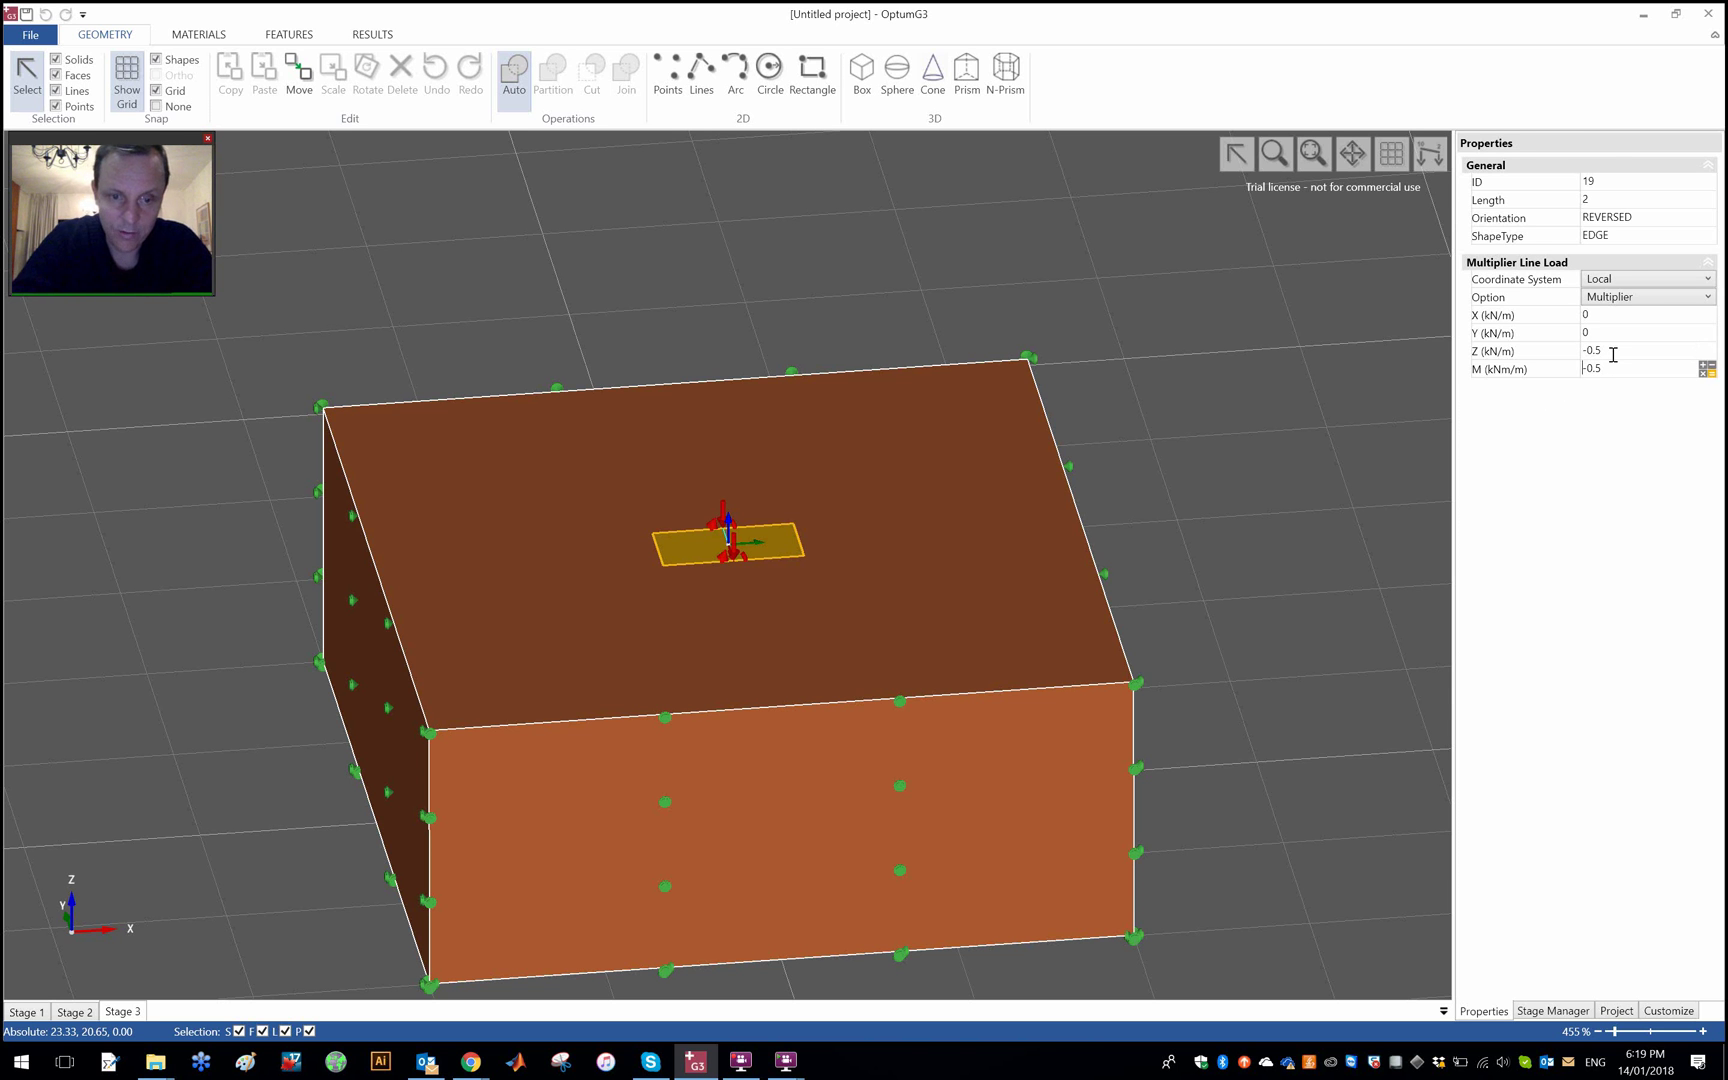
left_click(1291, 513)
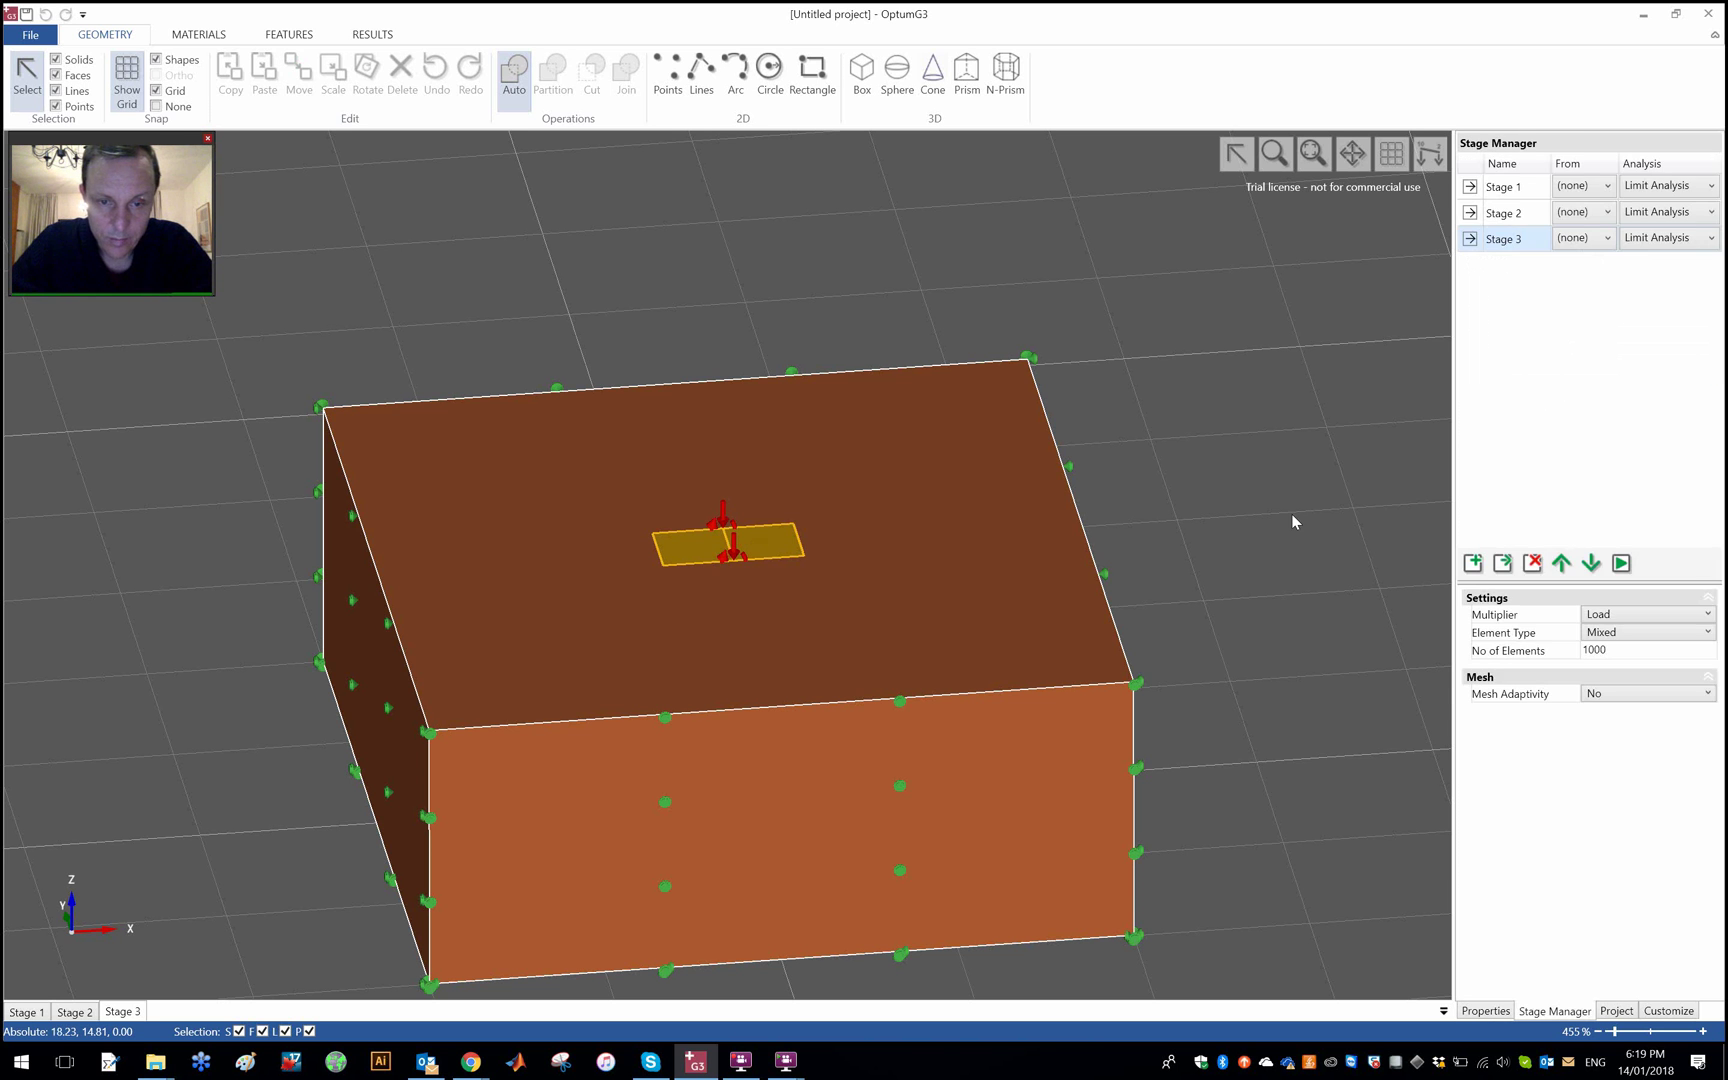
Set Mesh Adaptivity to Yes for Stages 1, 2 and 3
scroll(1266, 528, "up", 2)
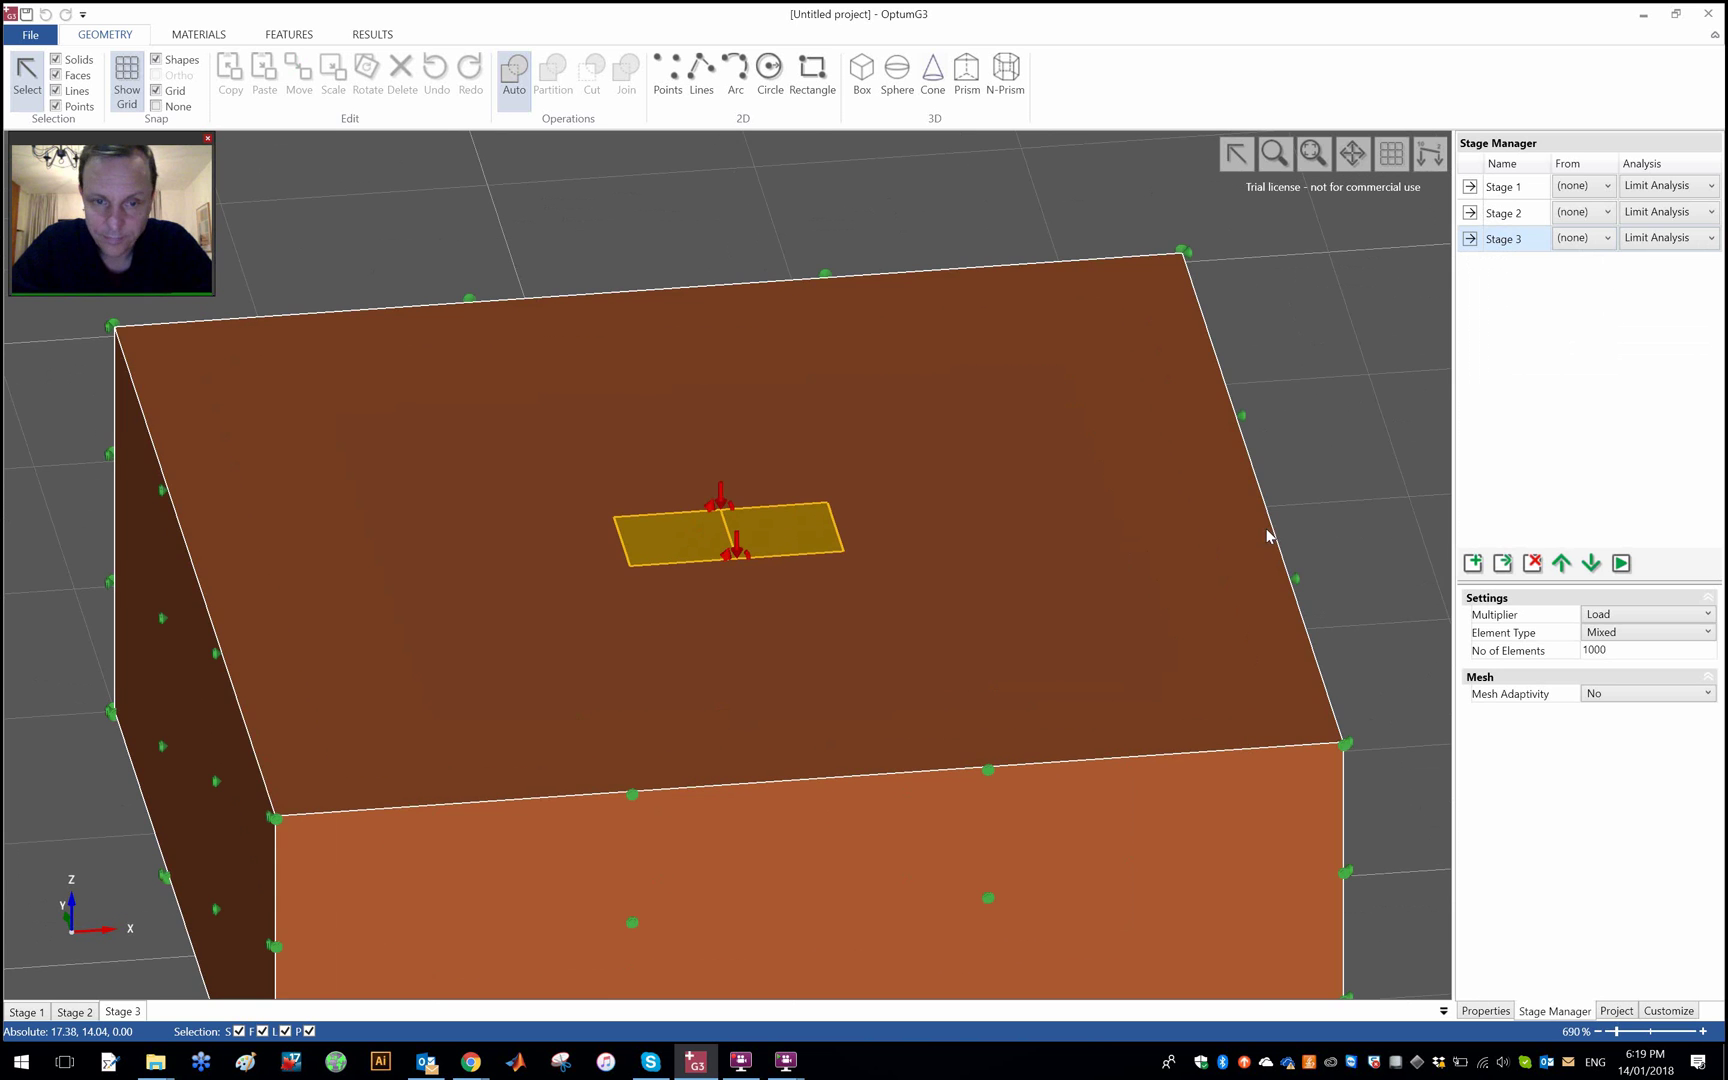
left_click(1303, 158)
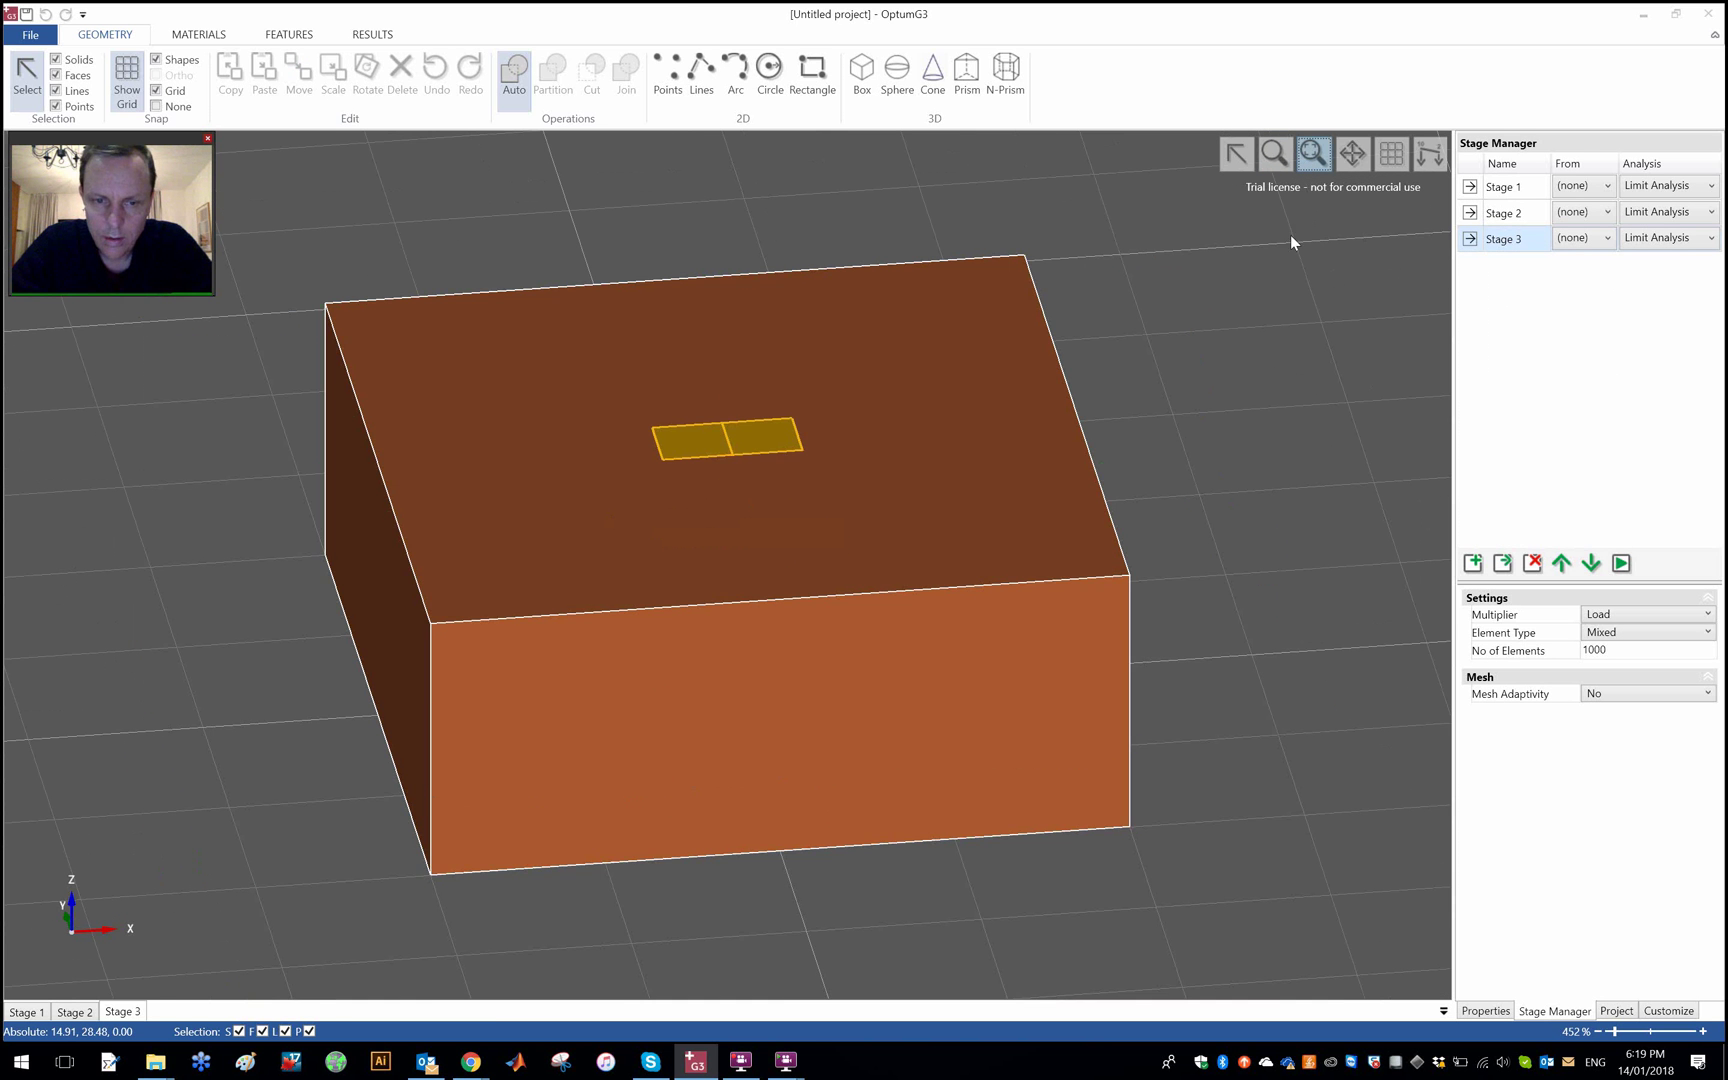
left_click(1521, 188)
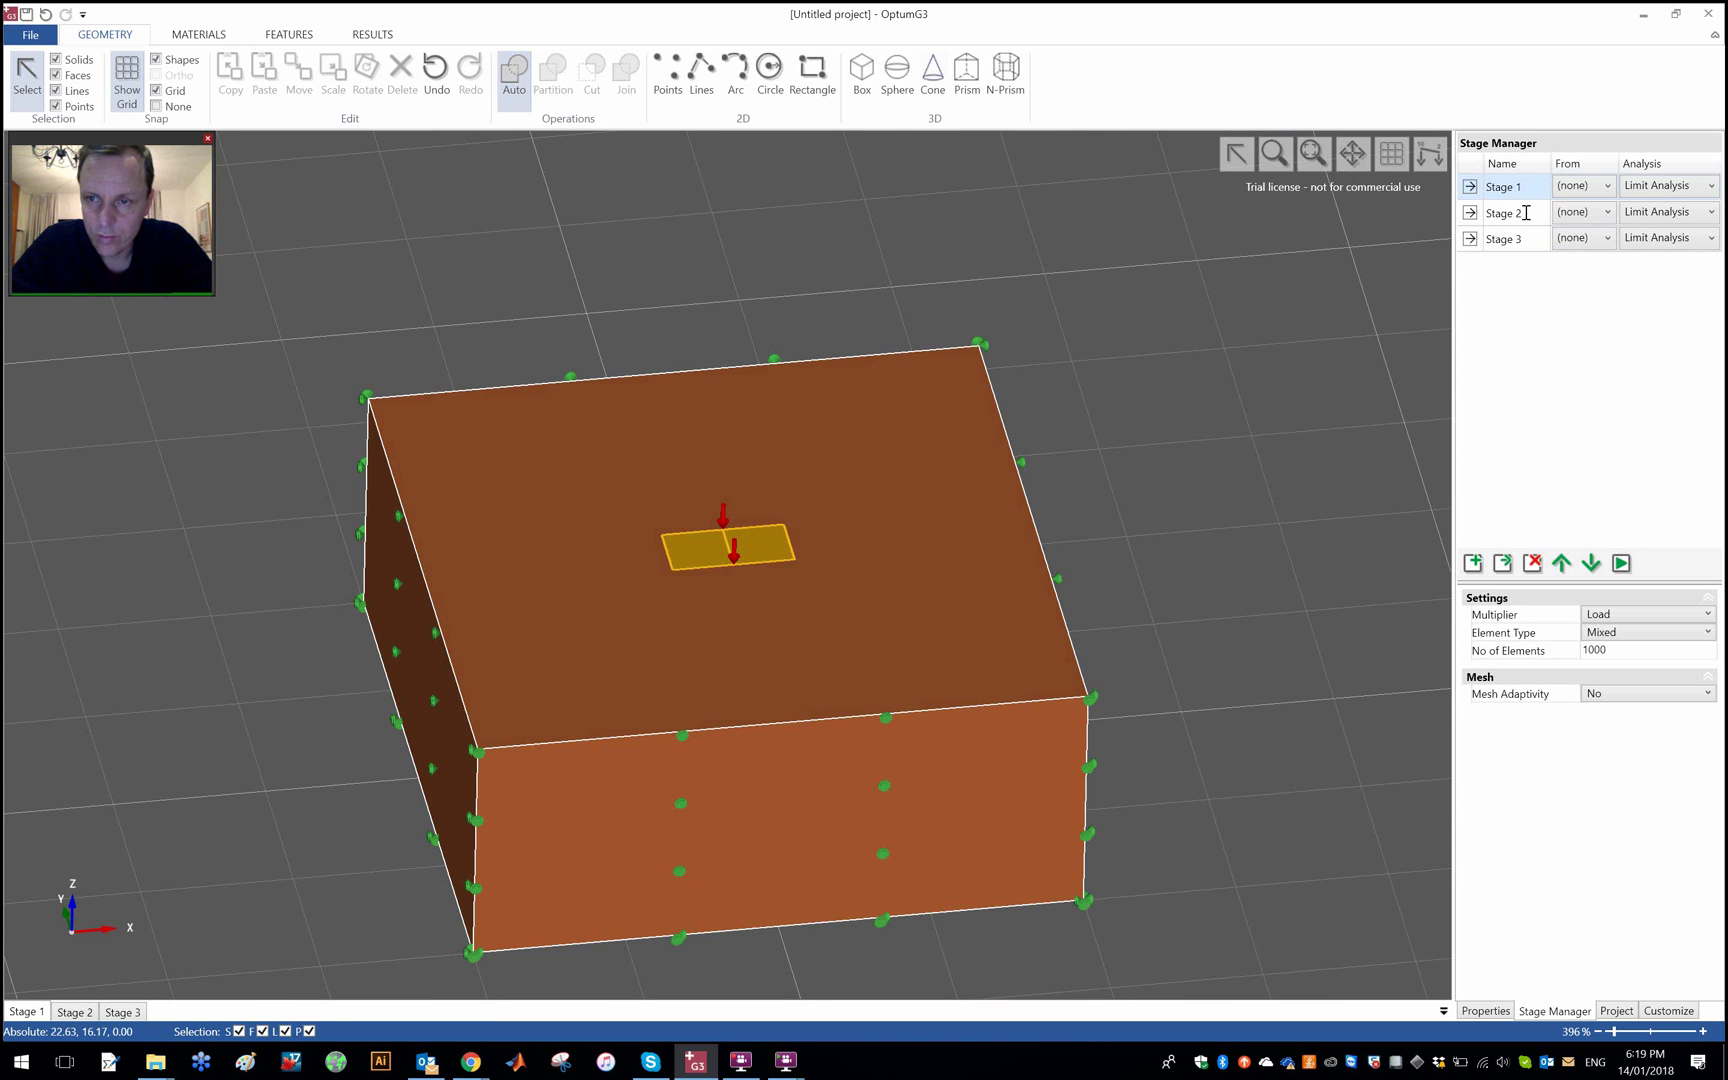
left_click(1526, 213)
left_click(1527, 240)
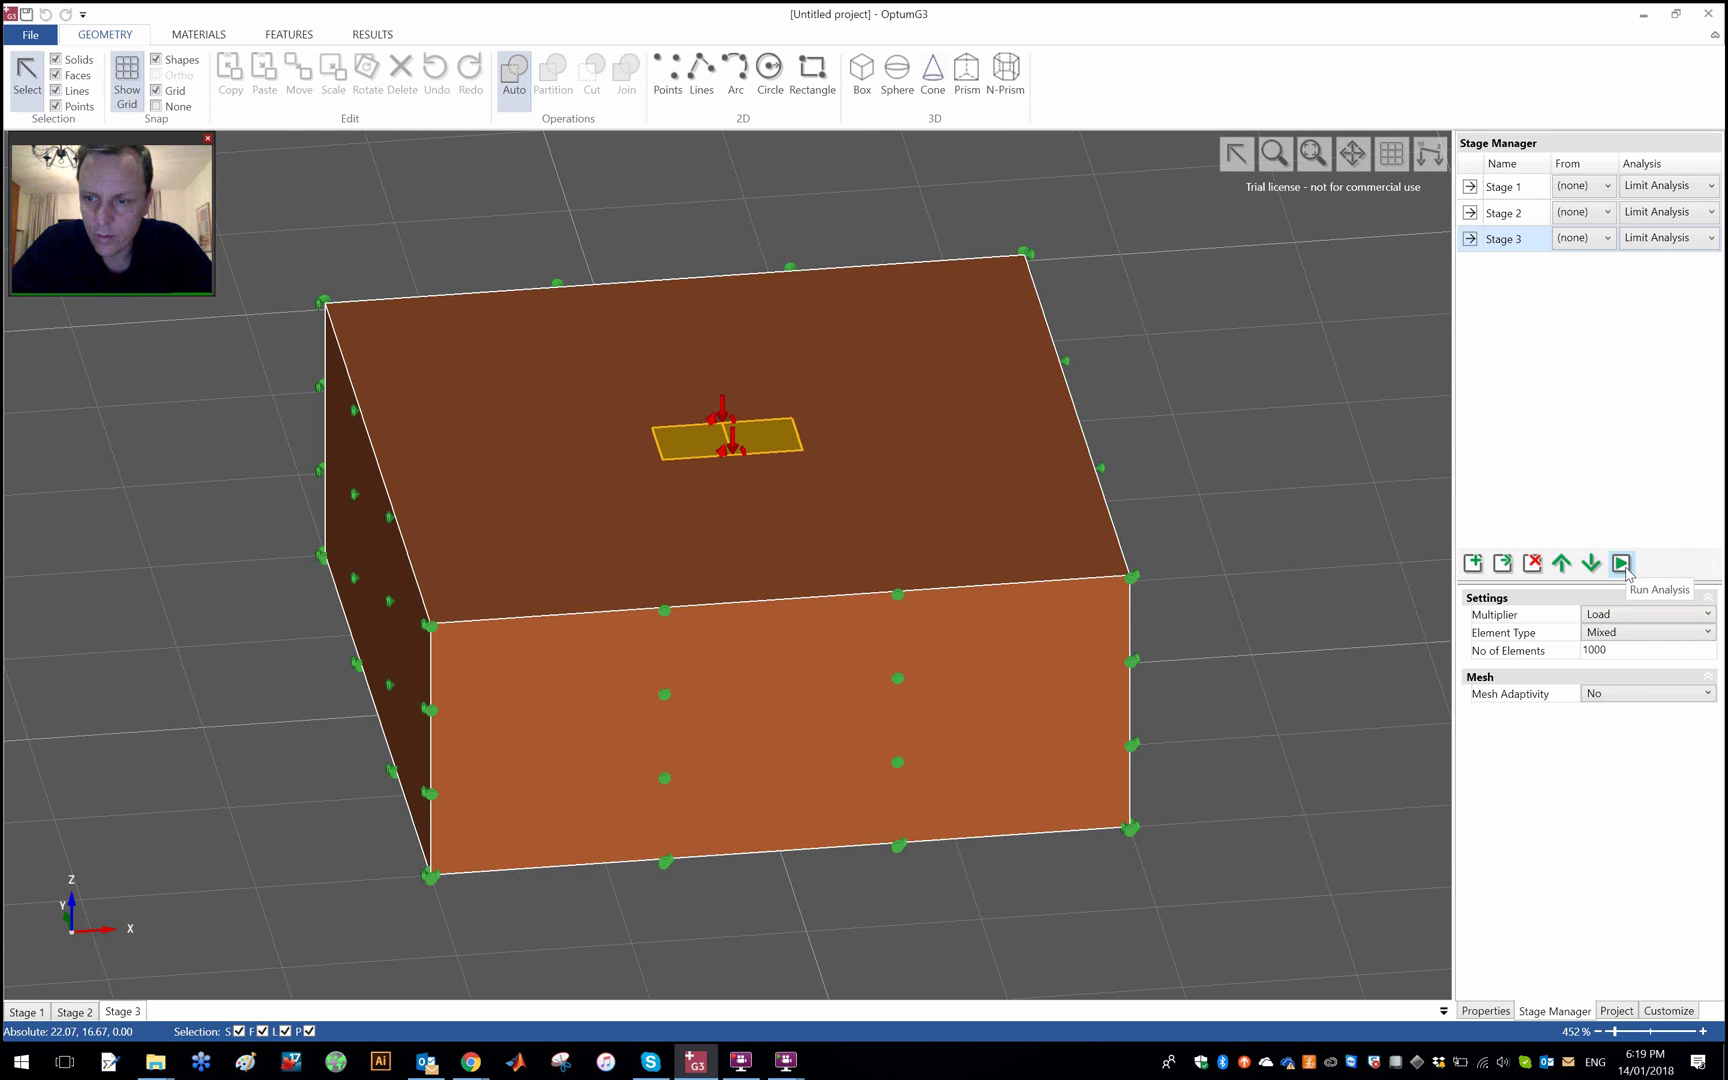
left_click(1527, 186)
left_click(1627, 695)
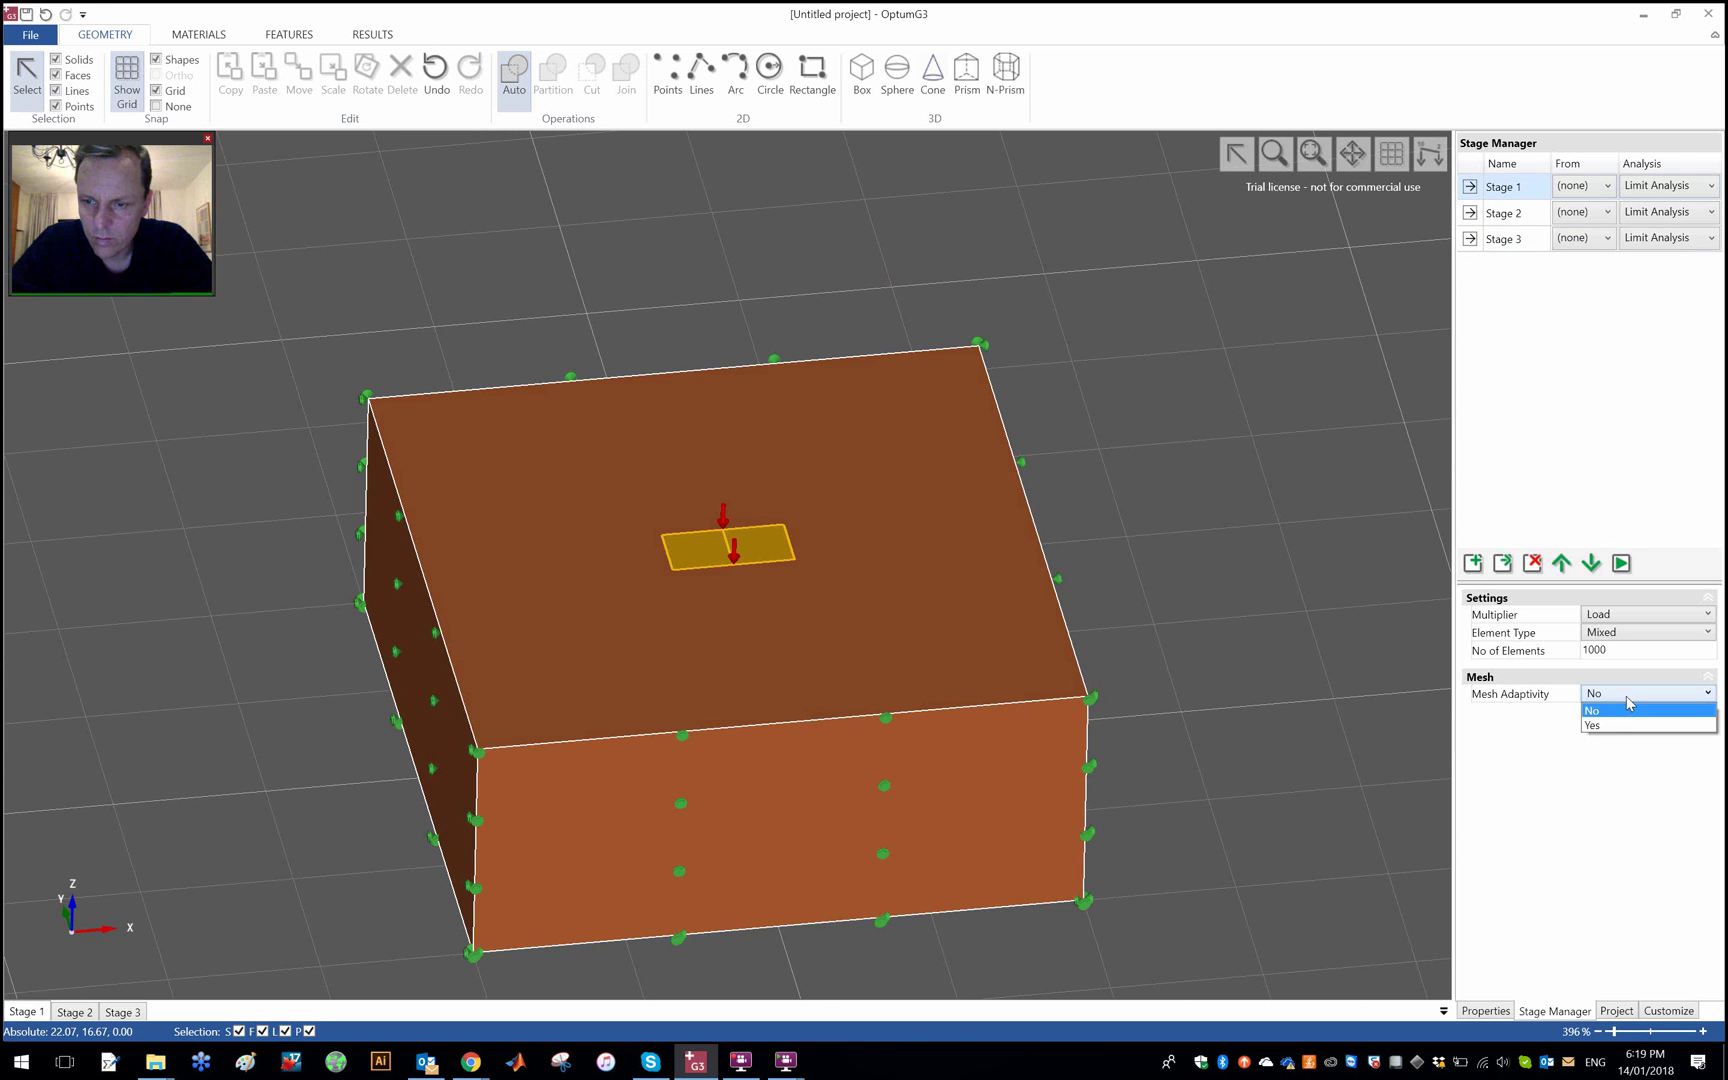
left_click(1631, 725)
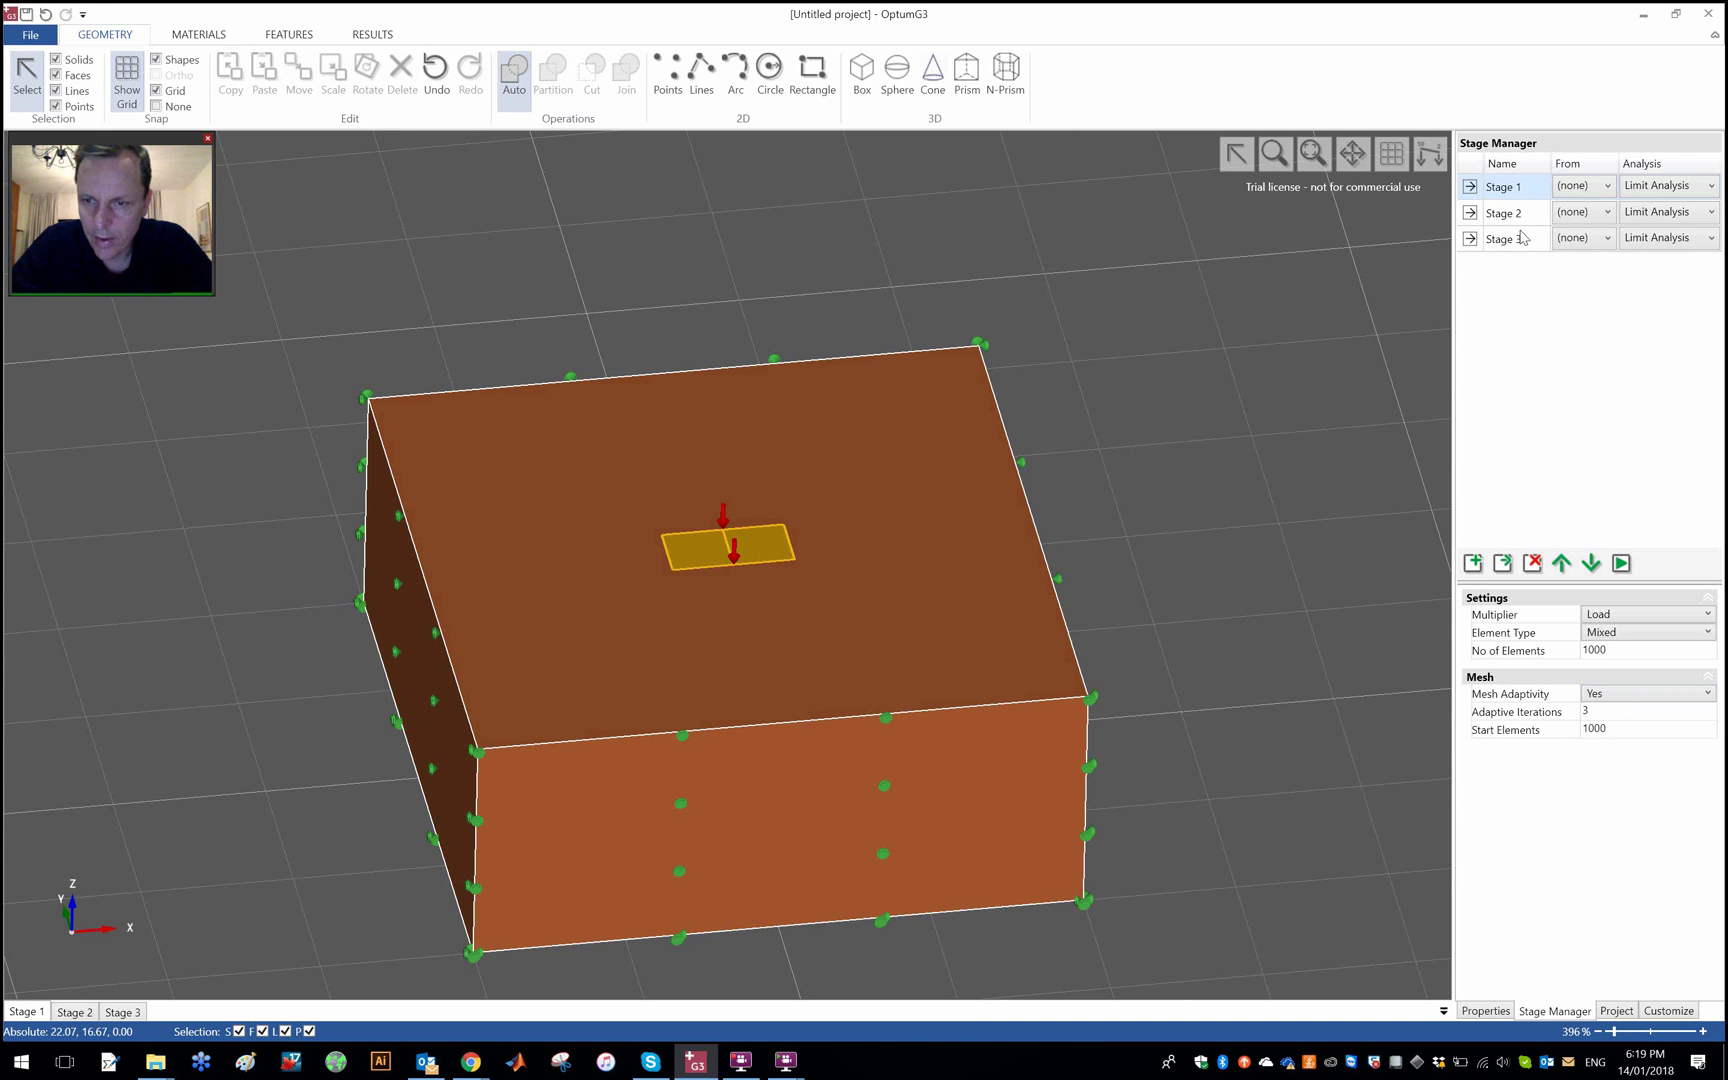
left_click(1519, 211)
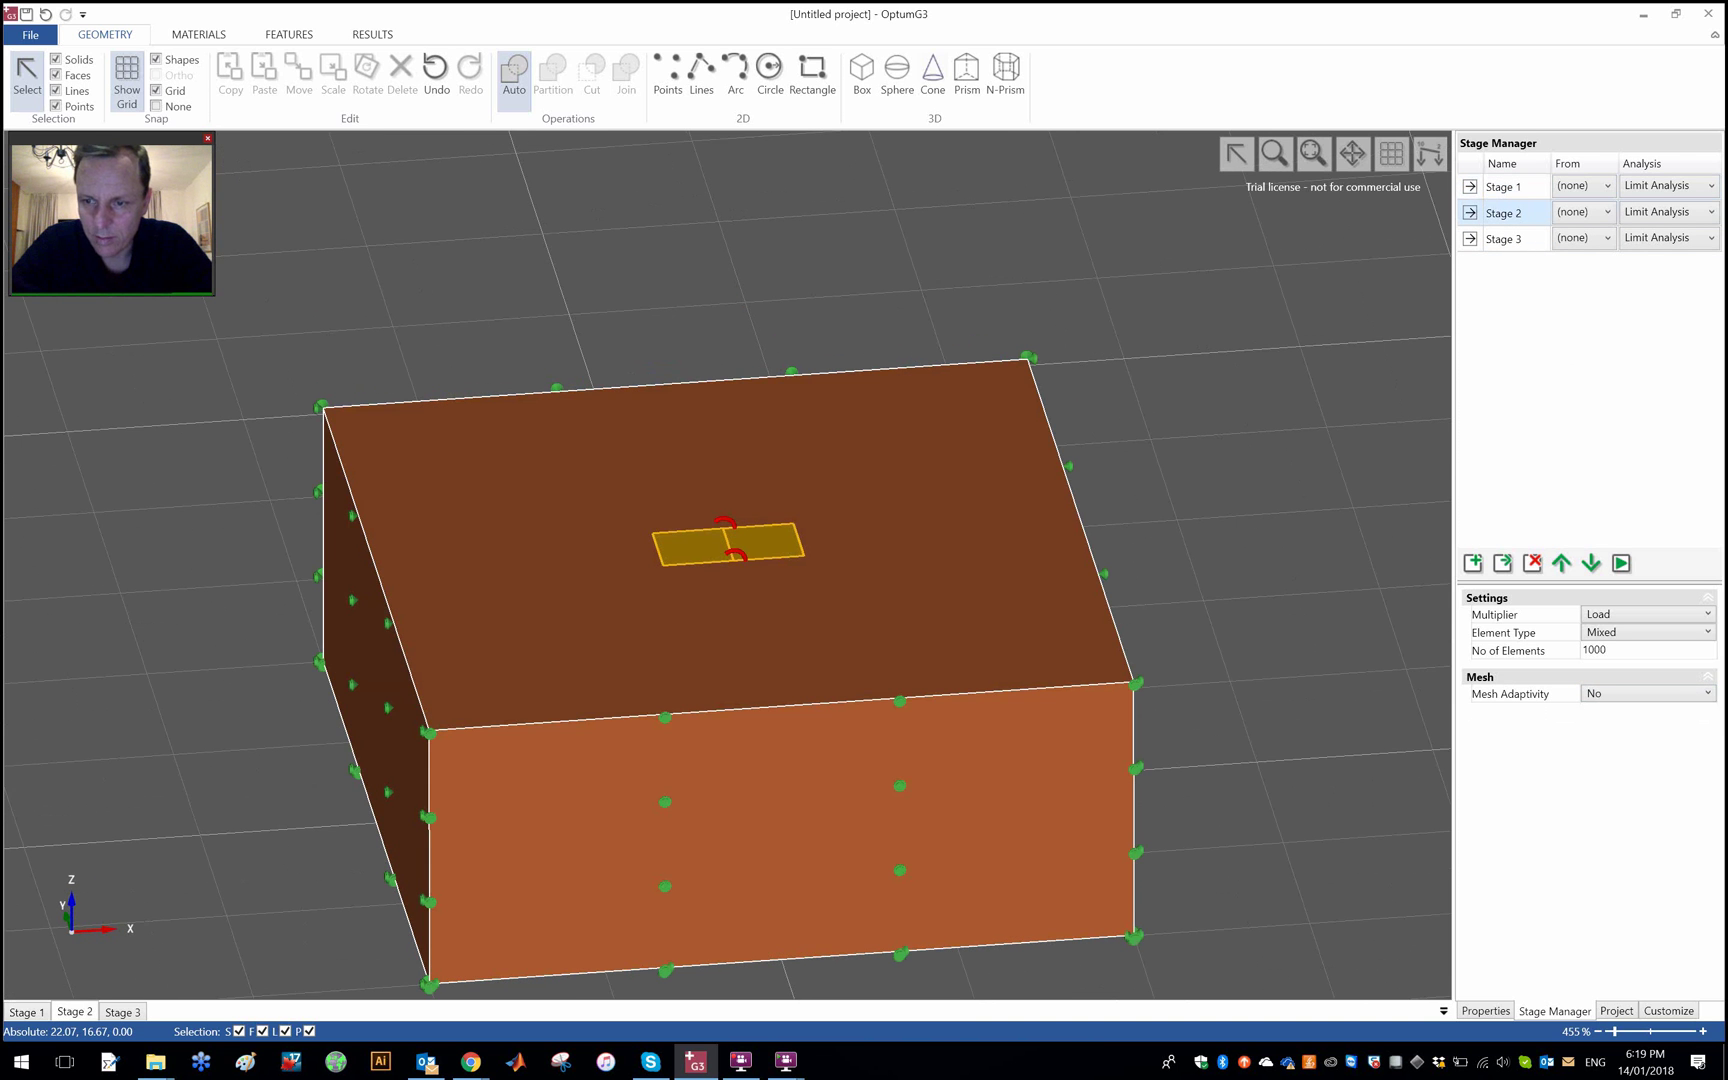
left_click(1678, 695)
left_click(1669, 725)
left_click(1512, 239)
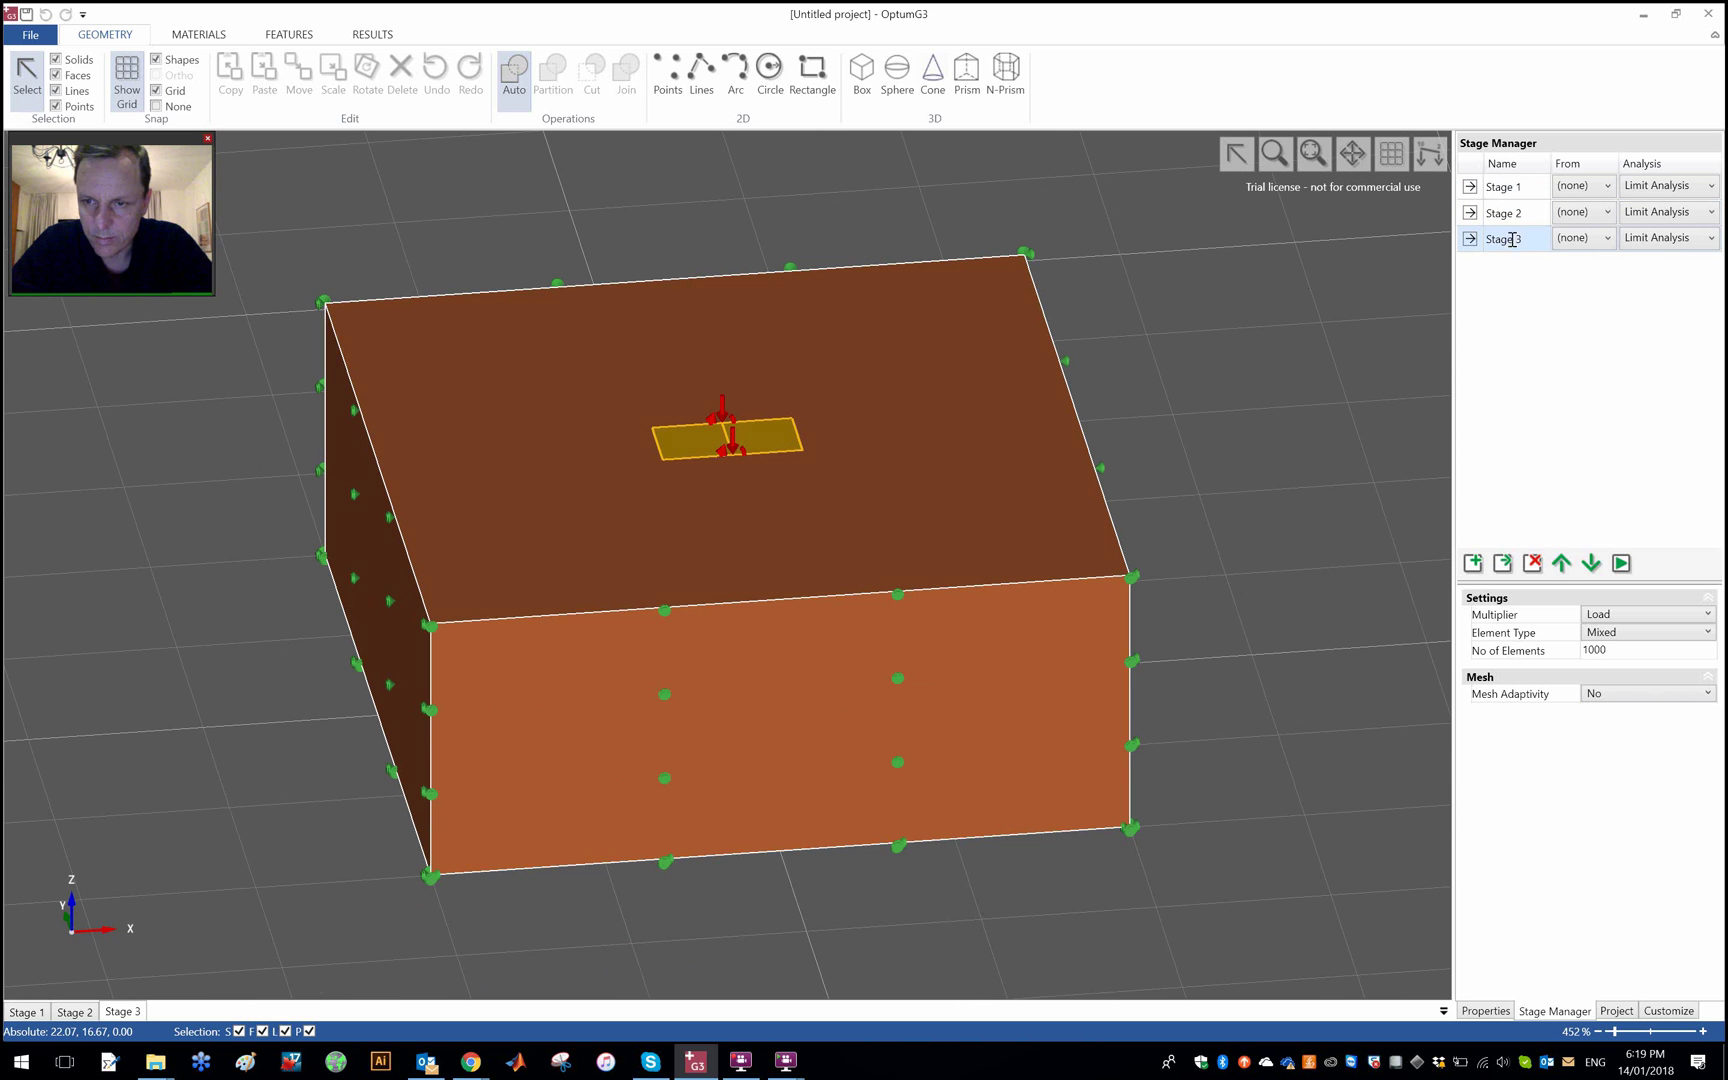
left_click(1630, 694)
left_click(1628, 726)
Rename the three stages V, M and V-M
double_click(1519, 187)
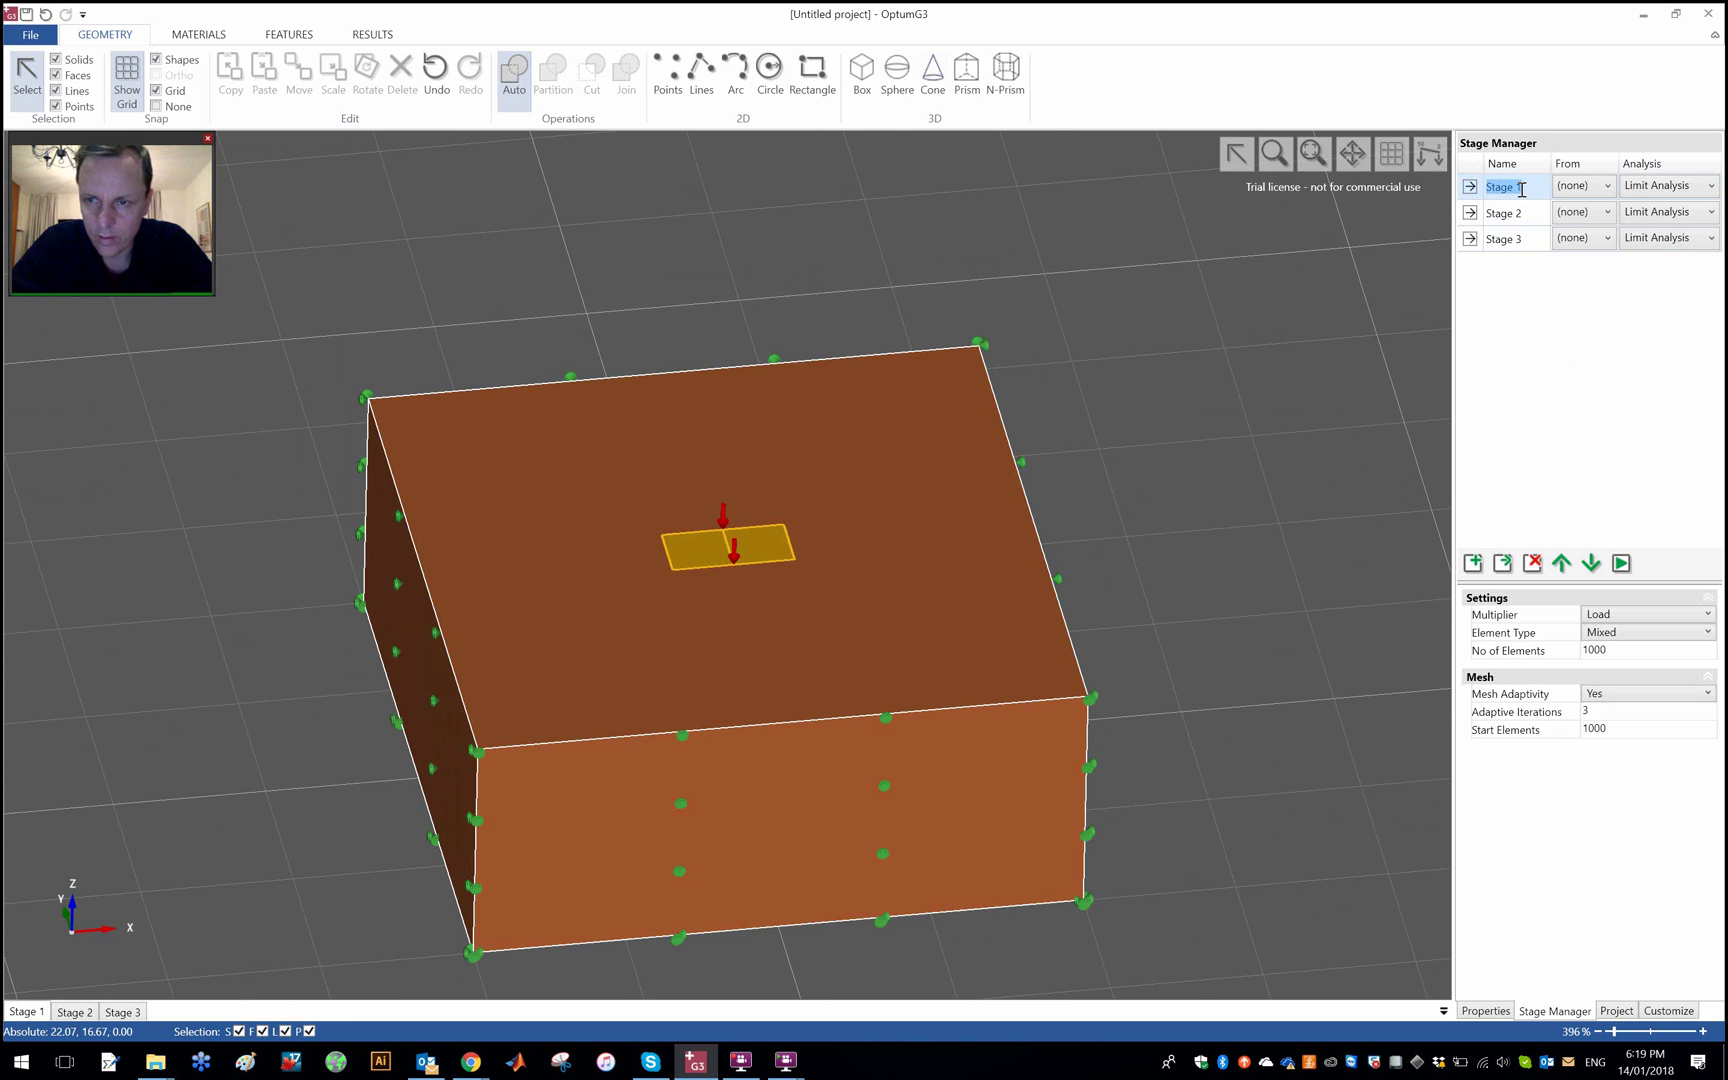
type("V")
key("Return")
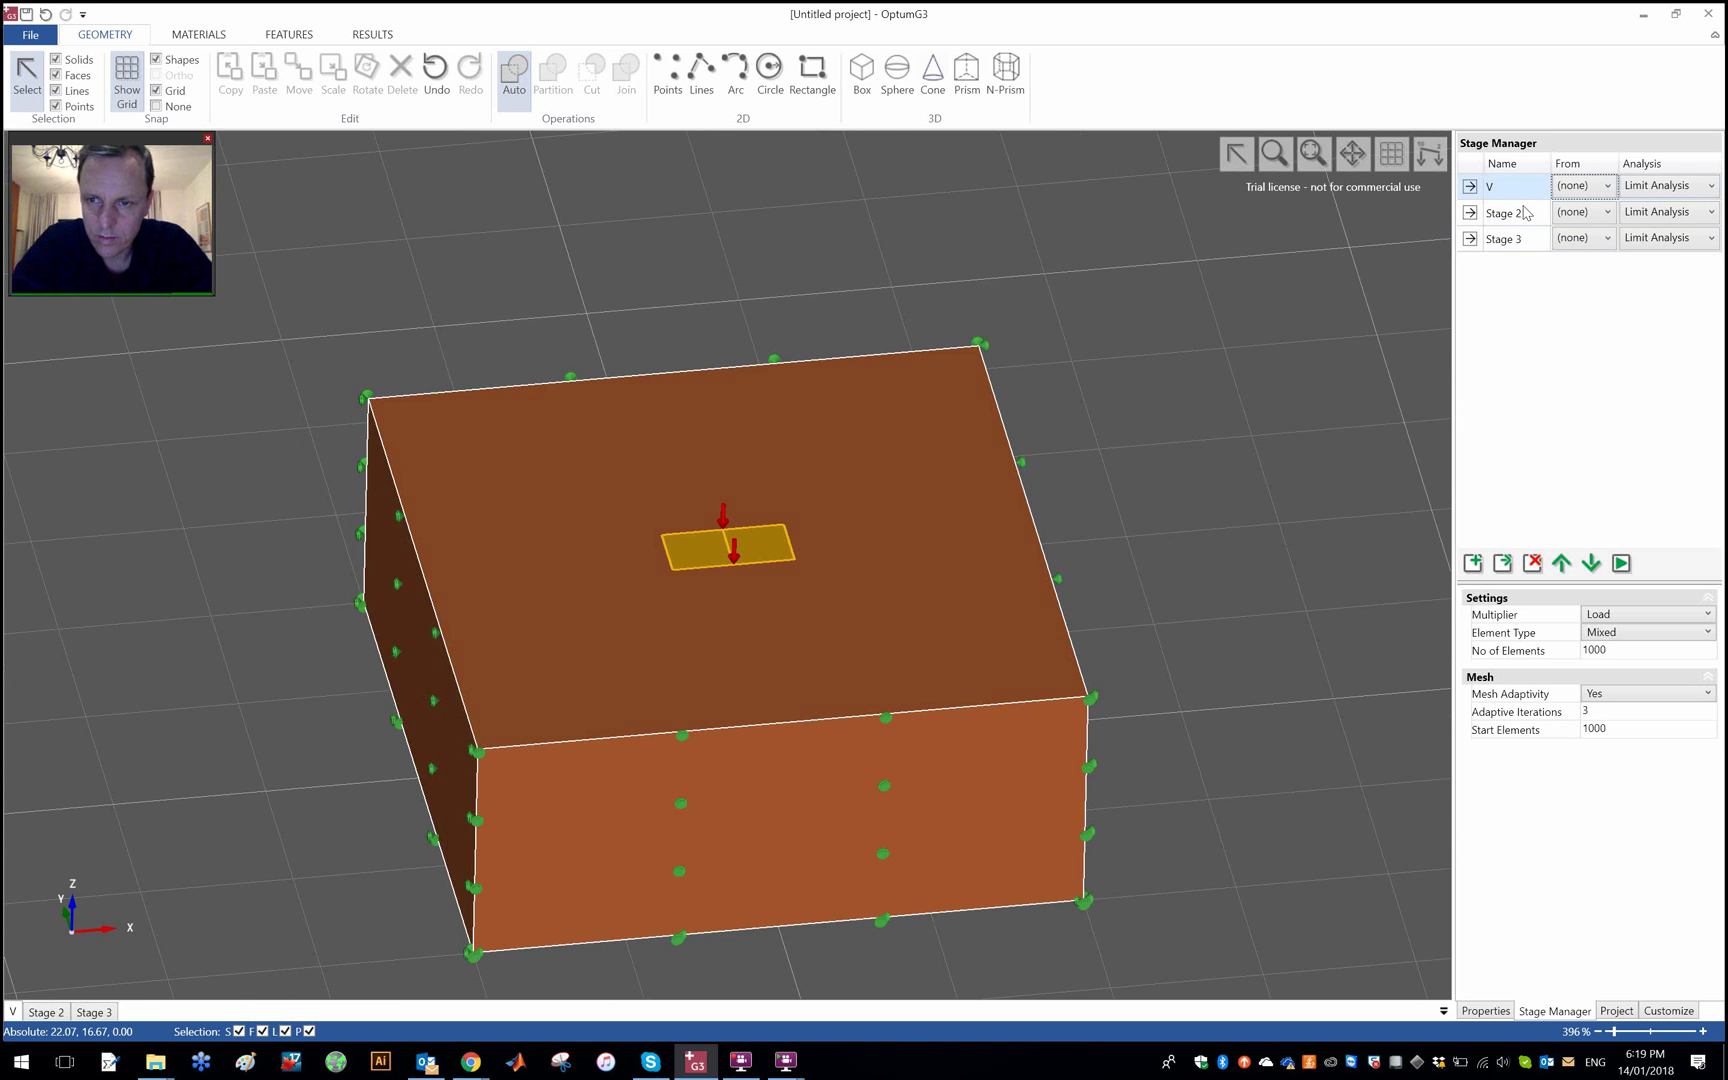
left_click(1525, 210)
double_click(1510, 212)
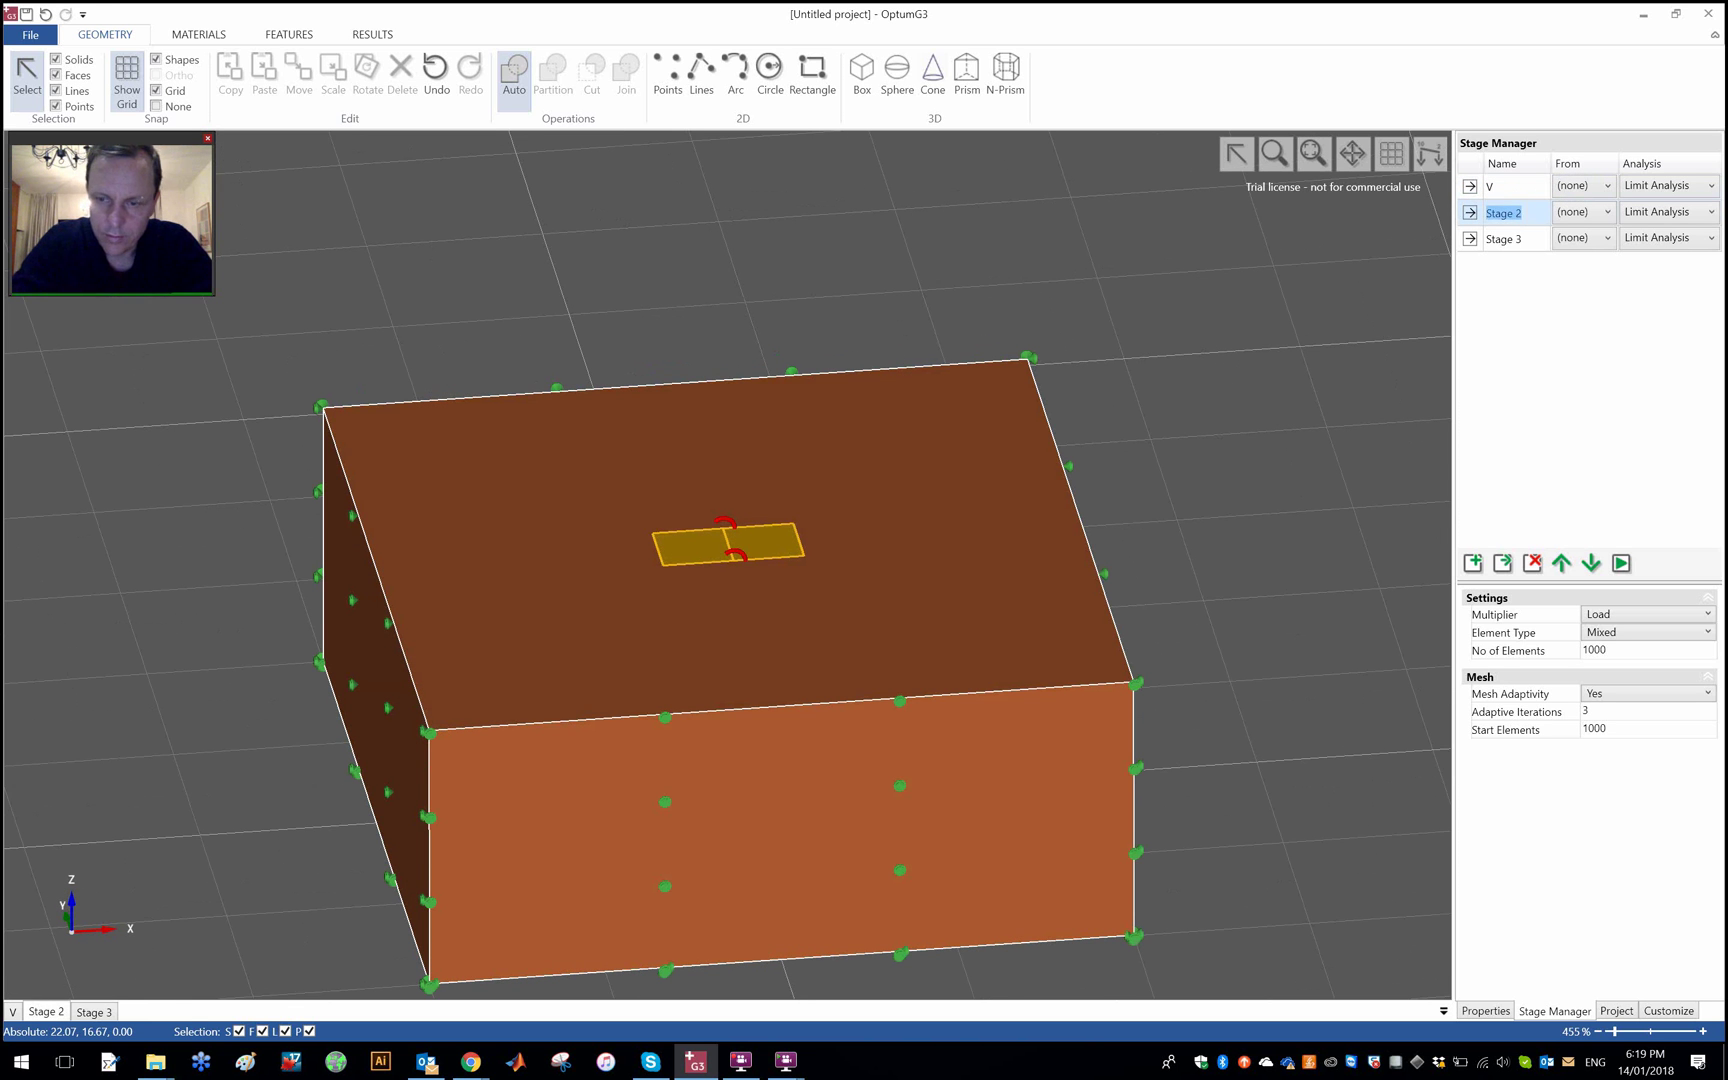
type("M")
key("Return")
double_click(1524, 239)
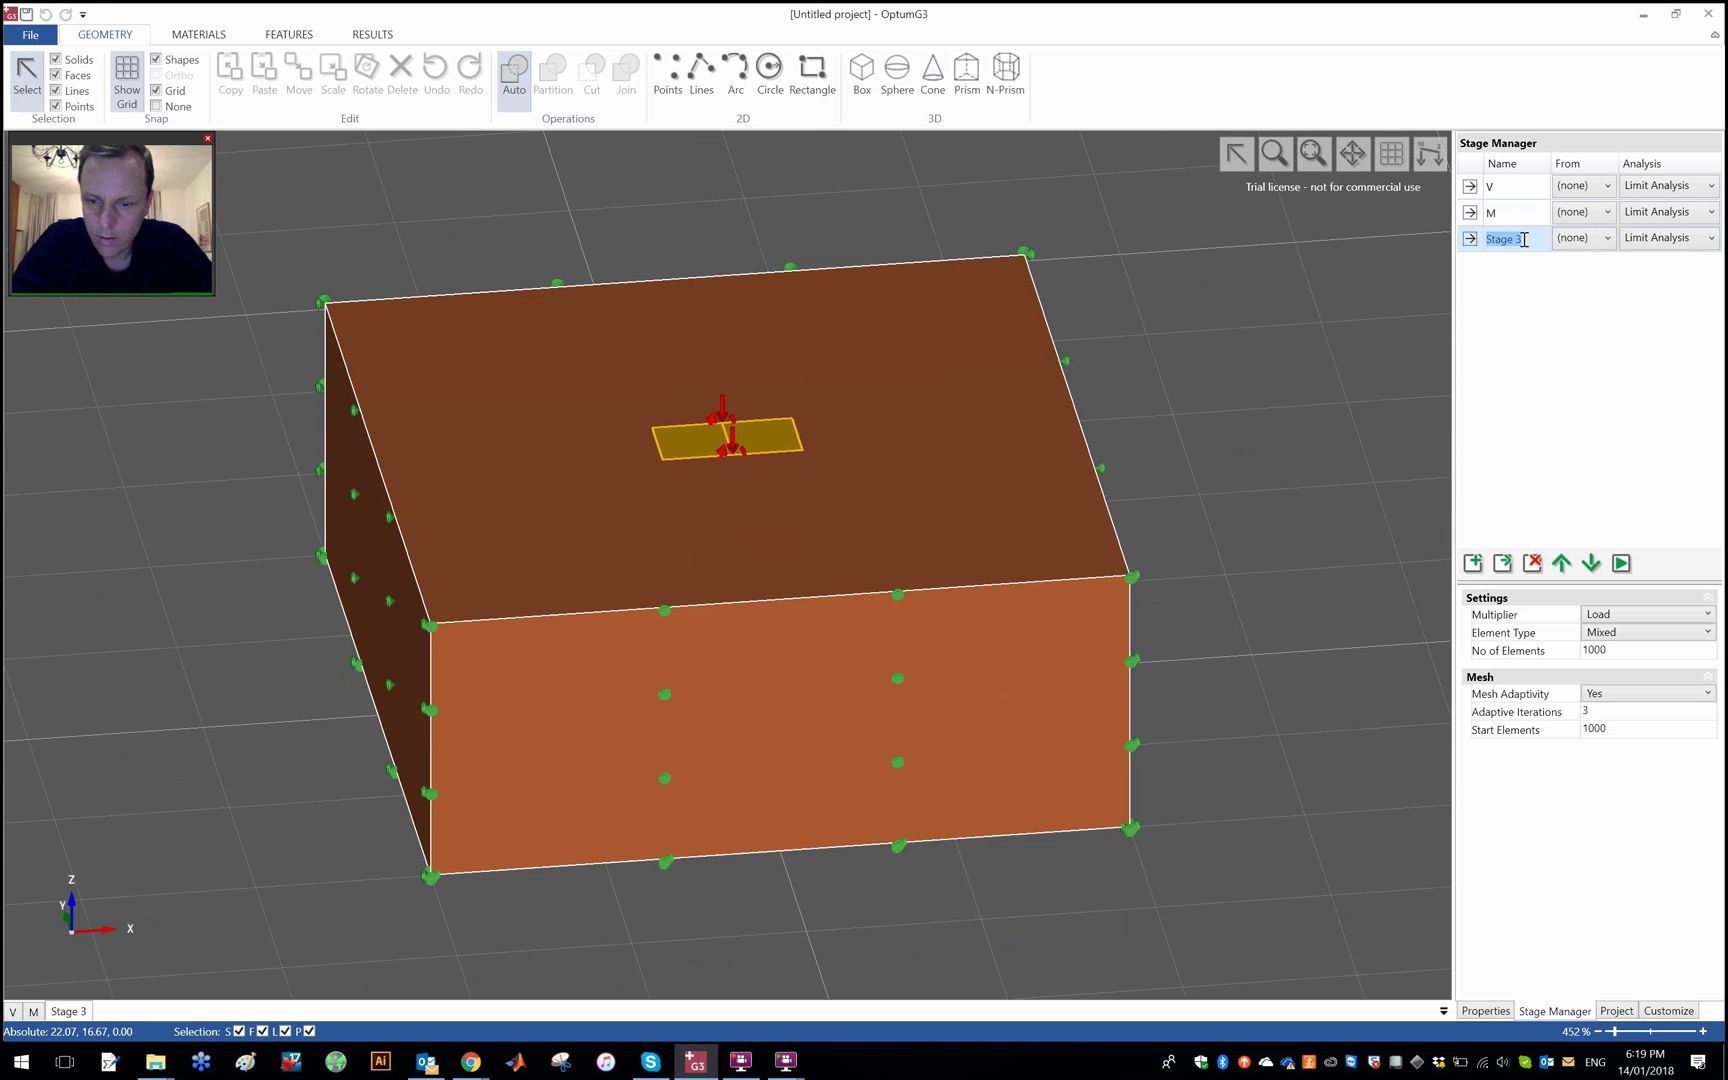
type("V-M")
key("Return")
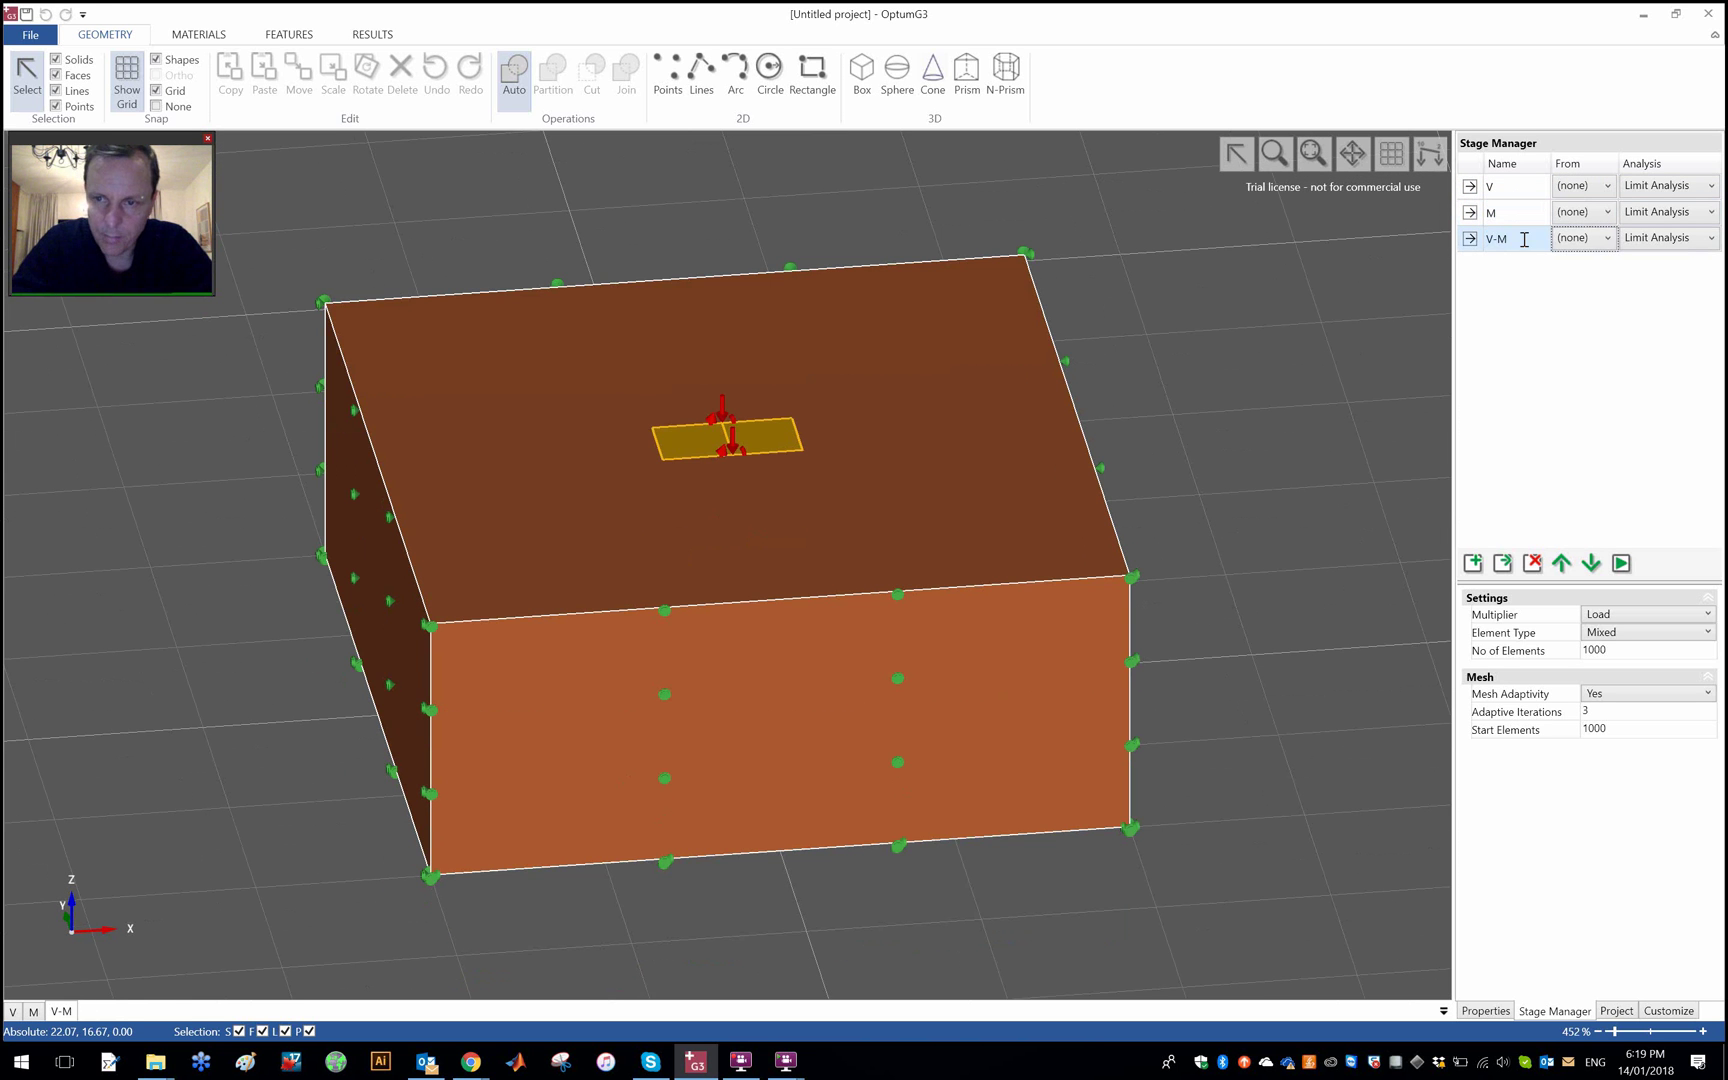
Run the limit analysis for all stages and scroll the log to read each collapse multiplier
left_click(1620, 566)
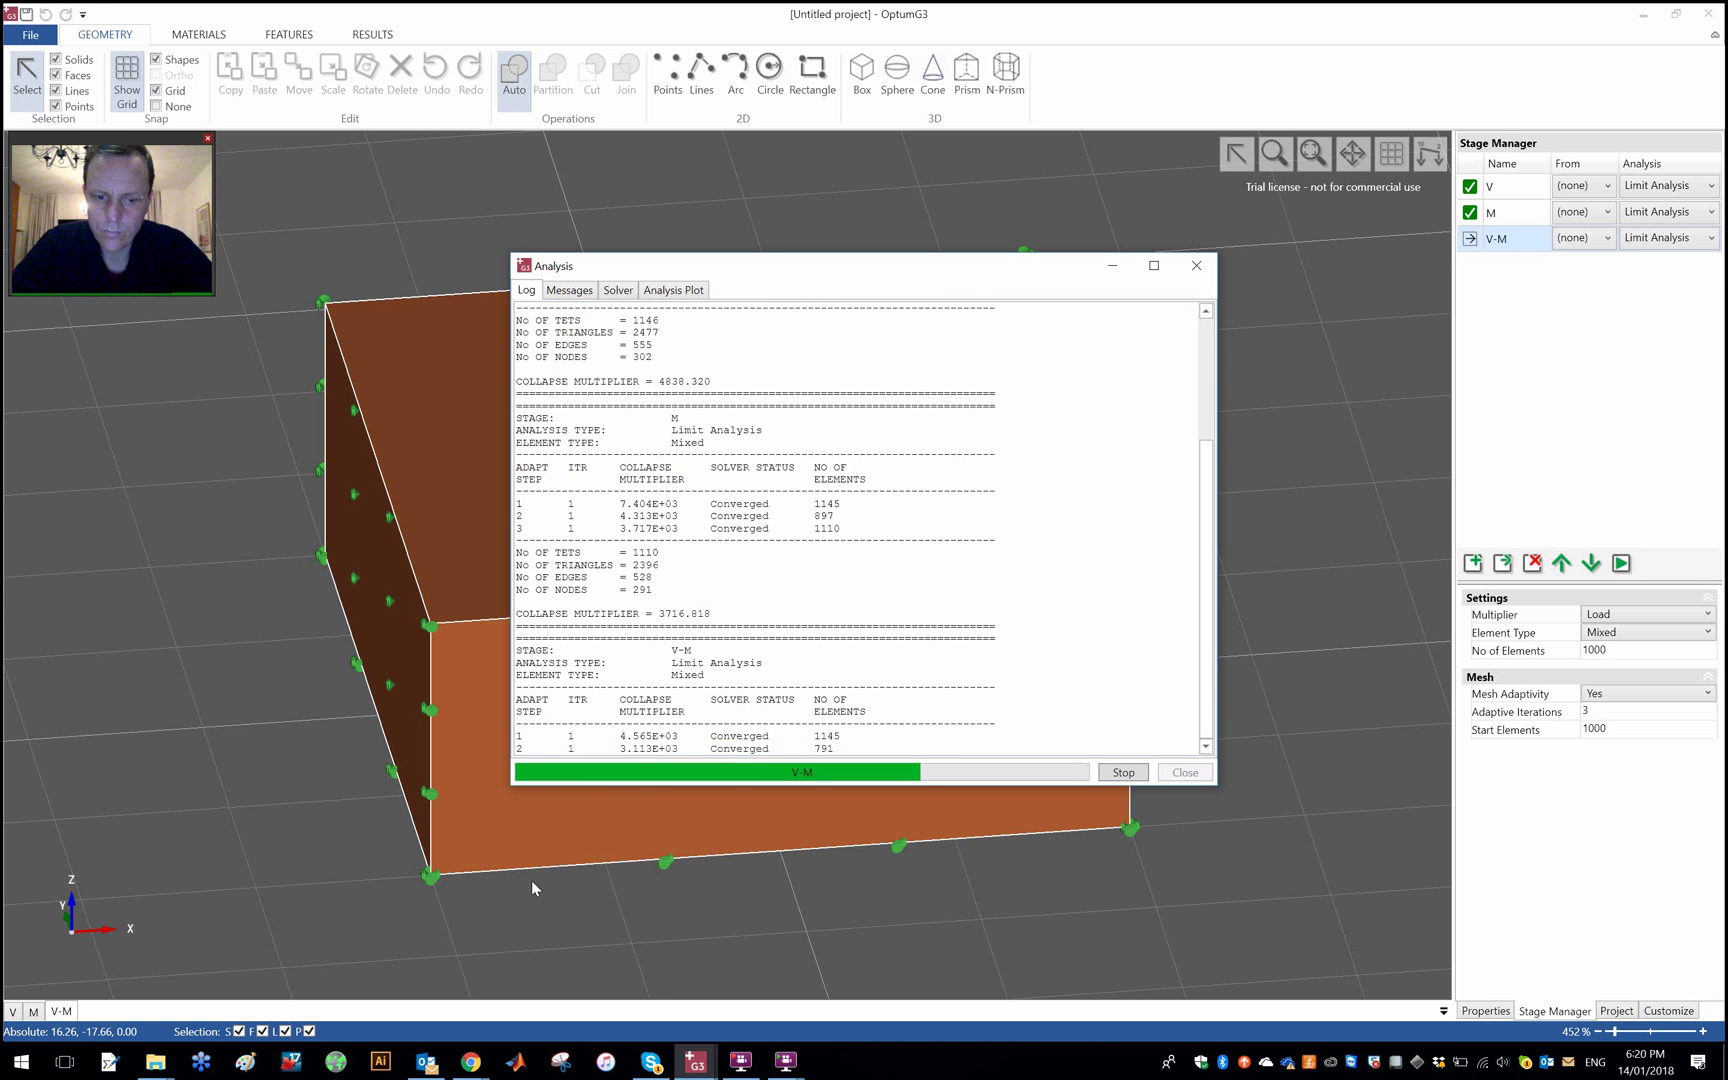
scroll(790, 666, "up", 8)
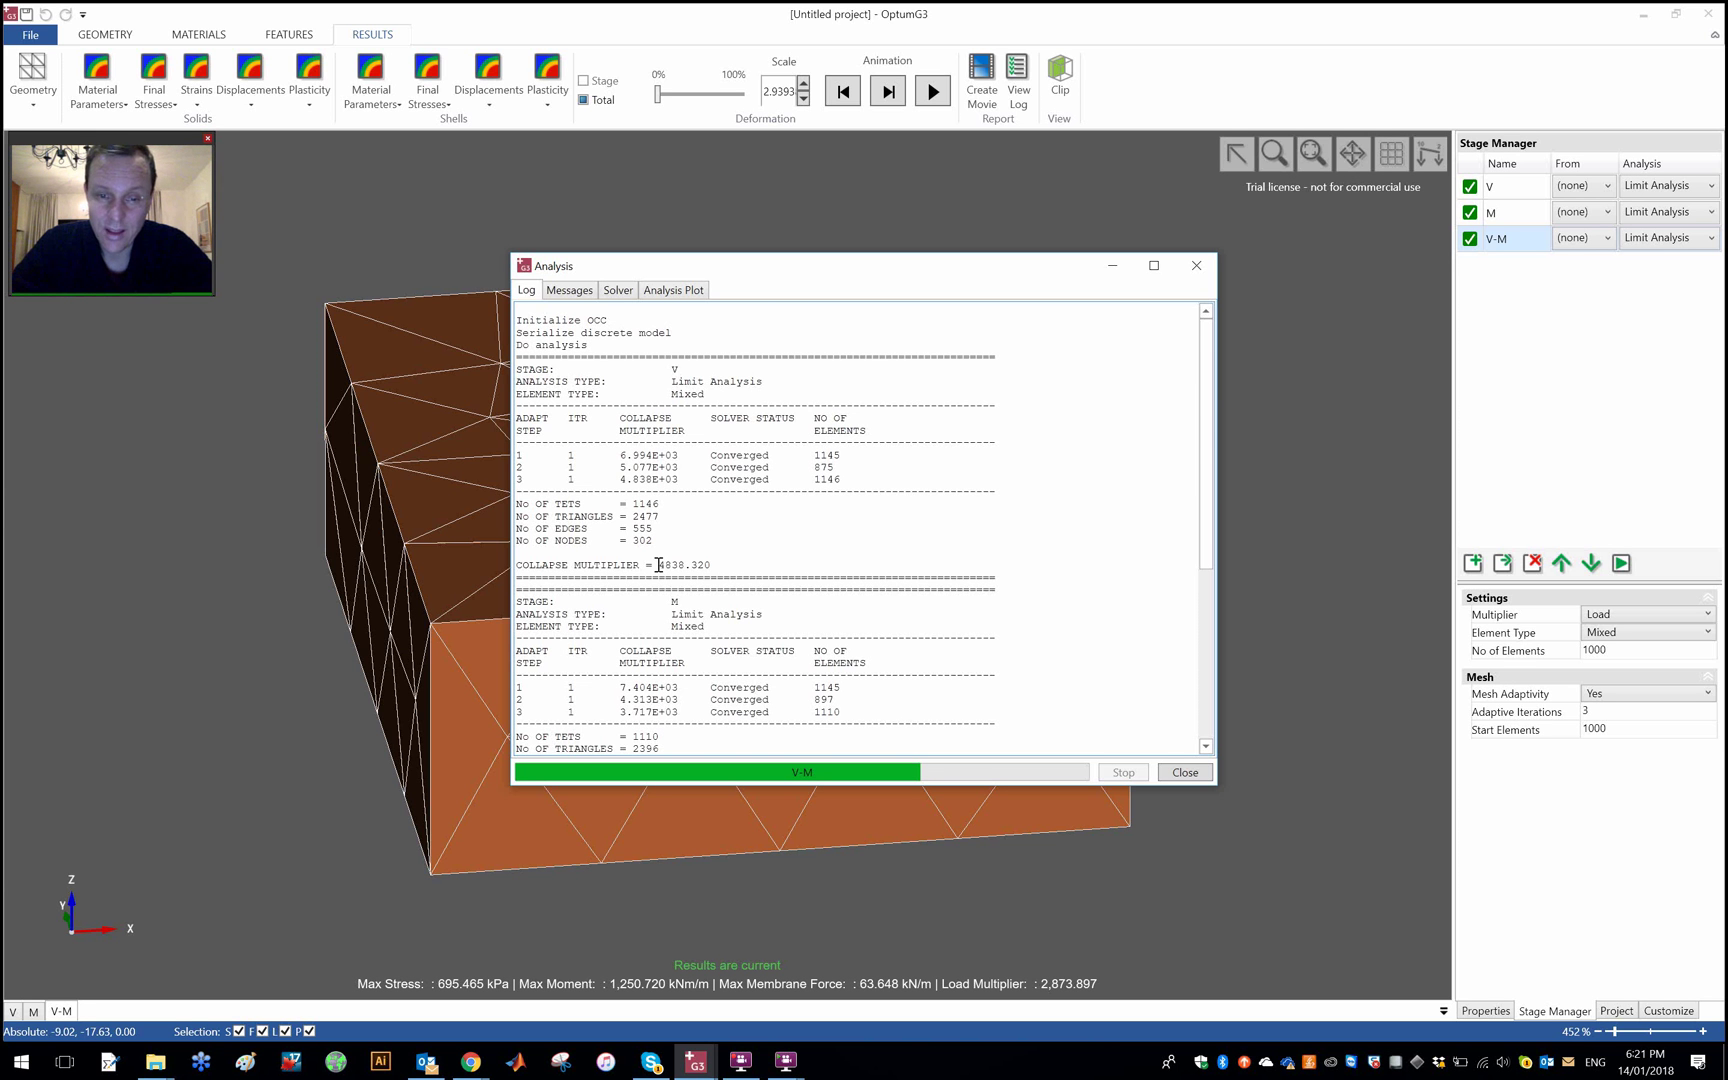
scroll(658, 564, "down", 2)
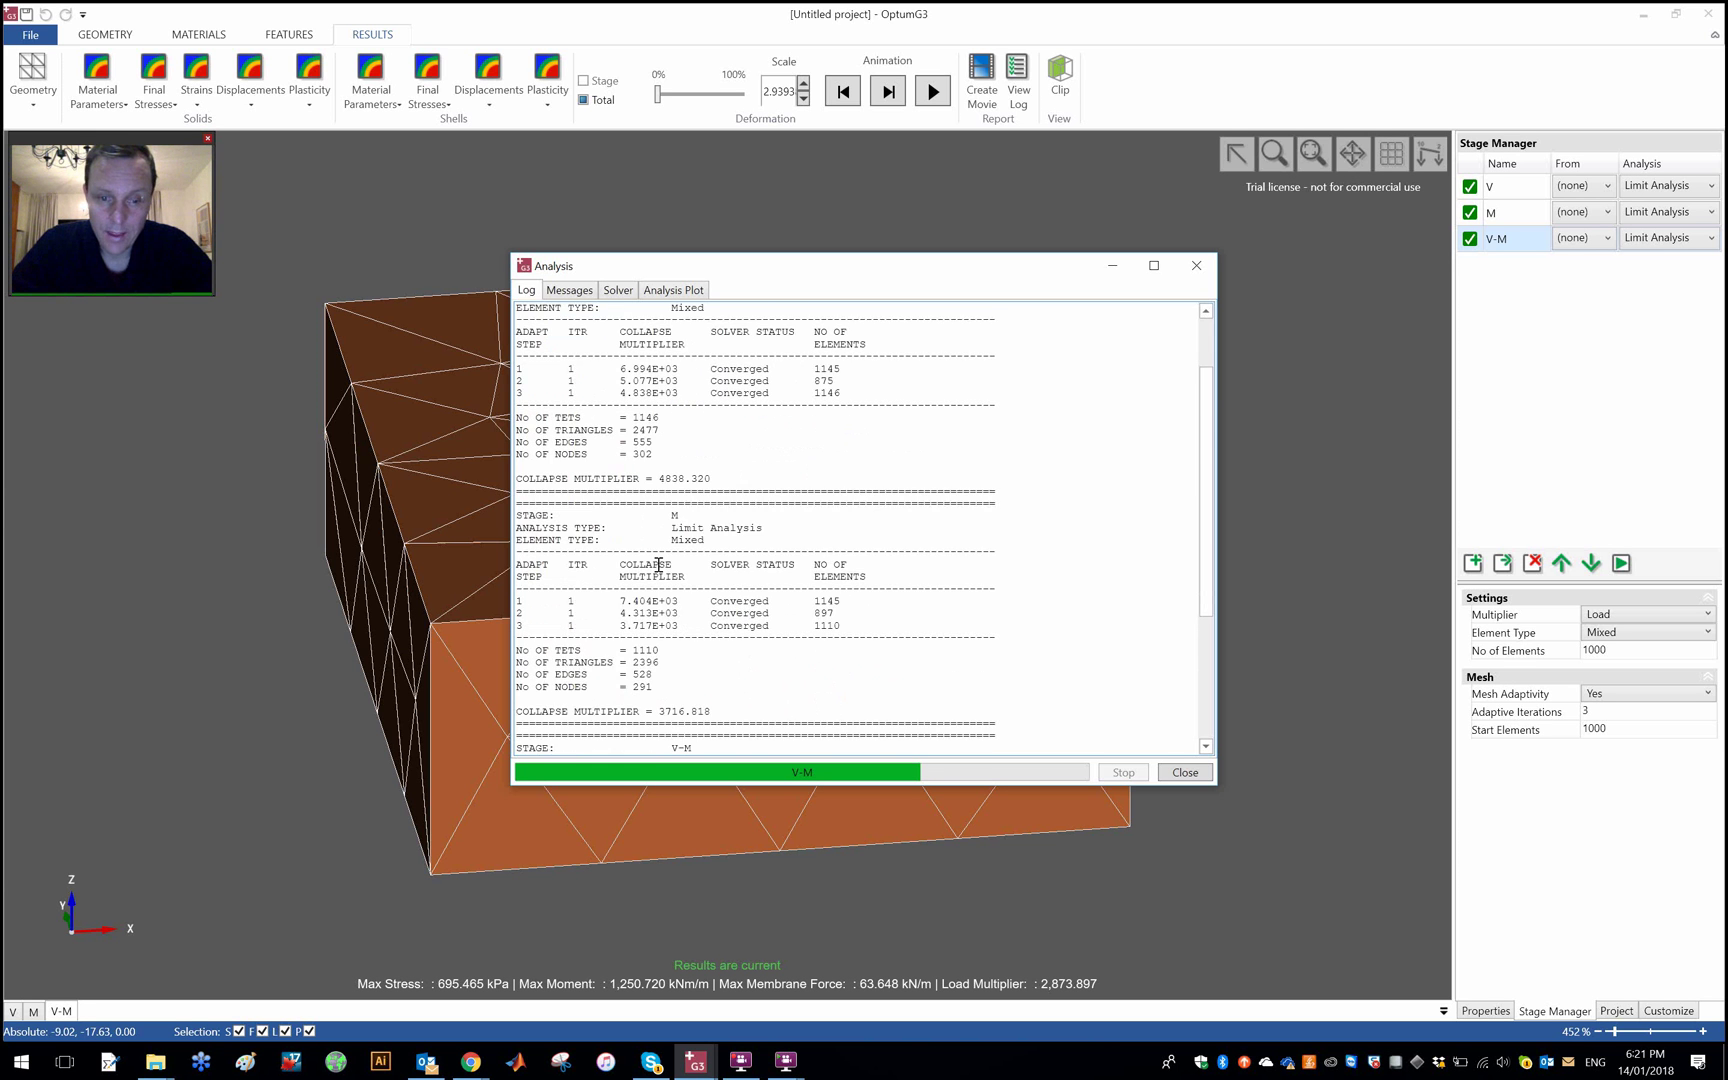
scroll(658, 564, "down", 2)
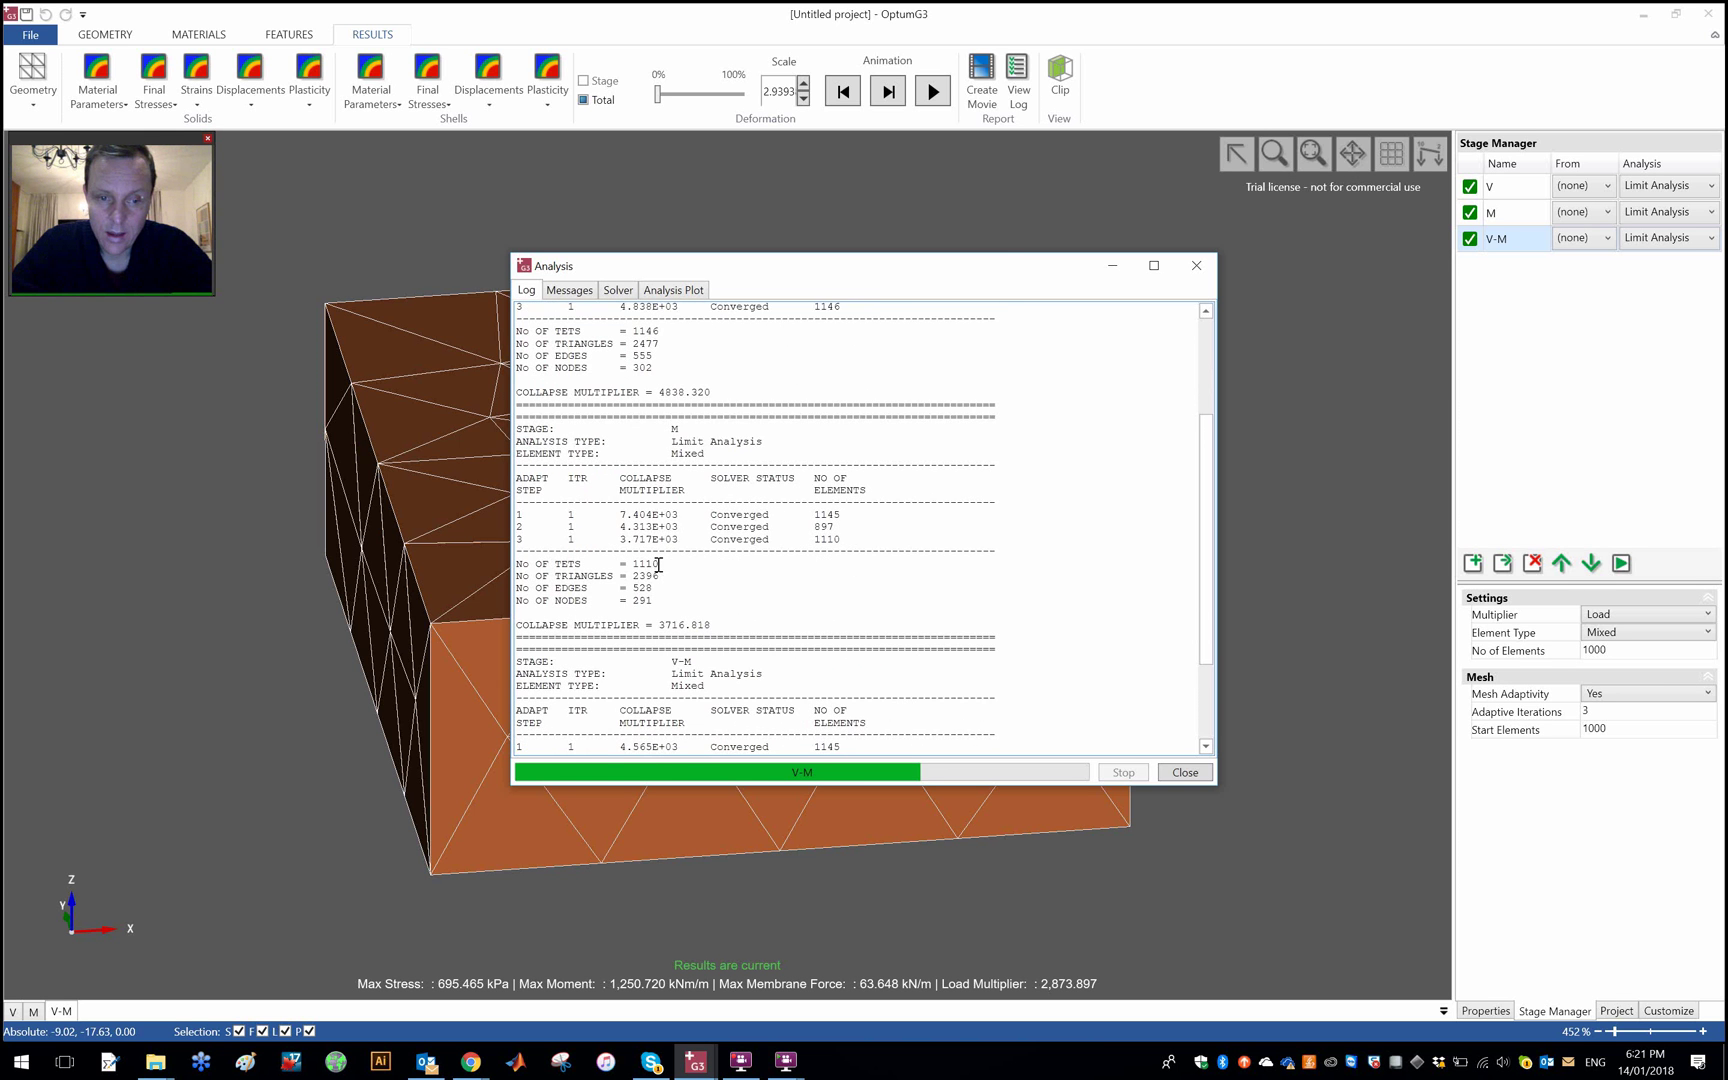
scroll(659, 564, "down", 1)
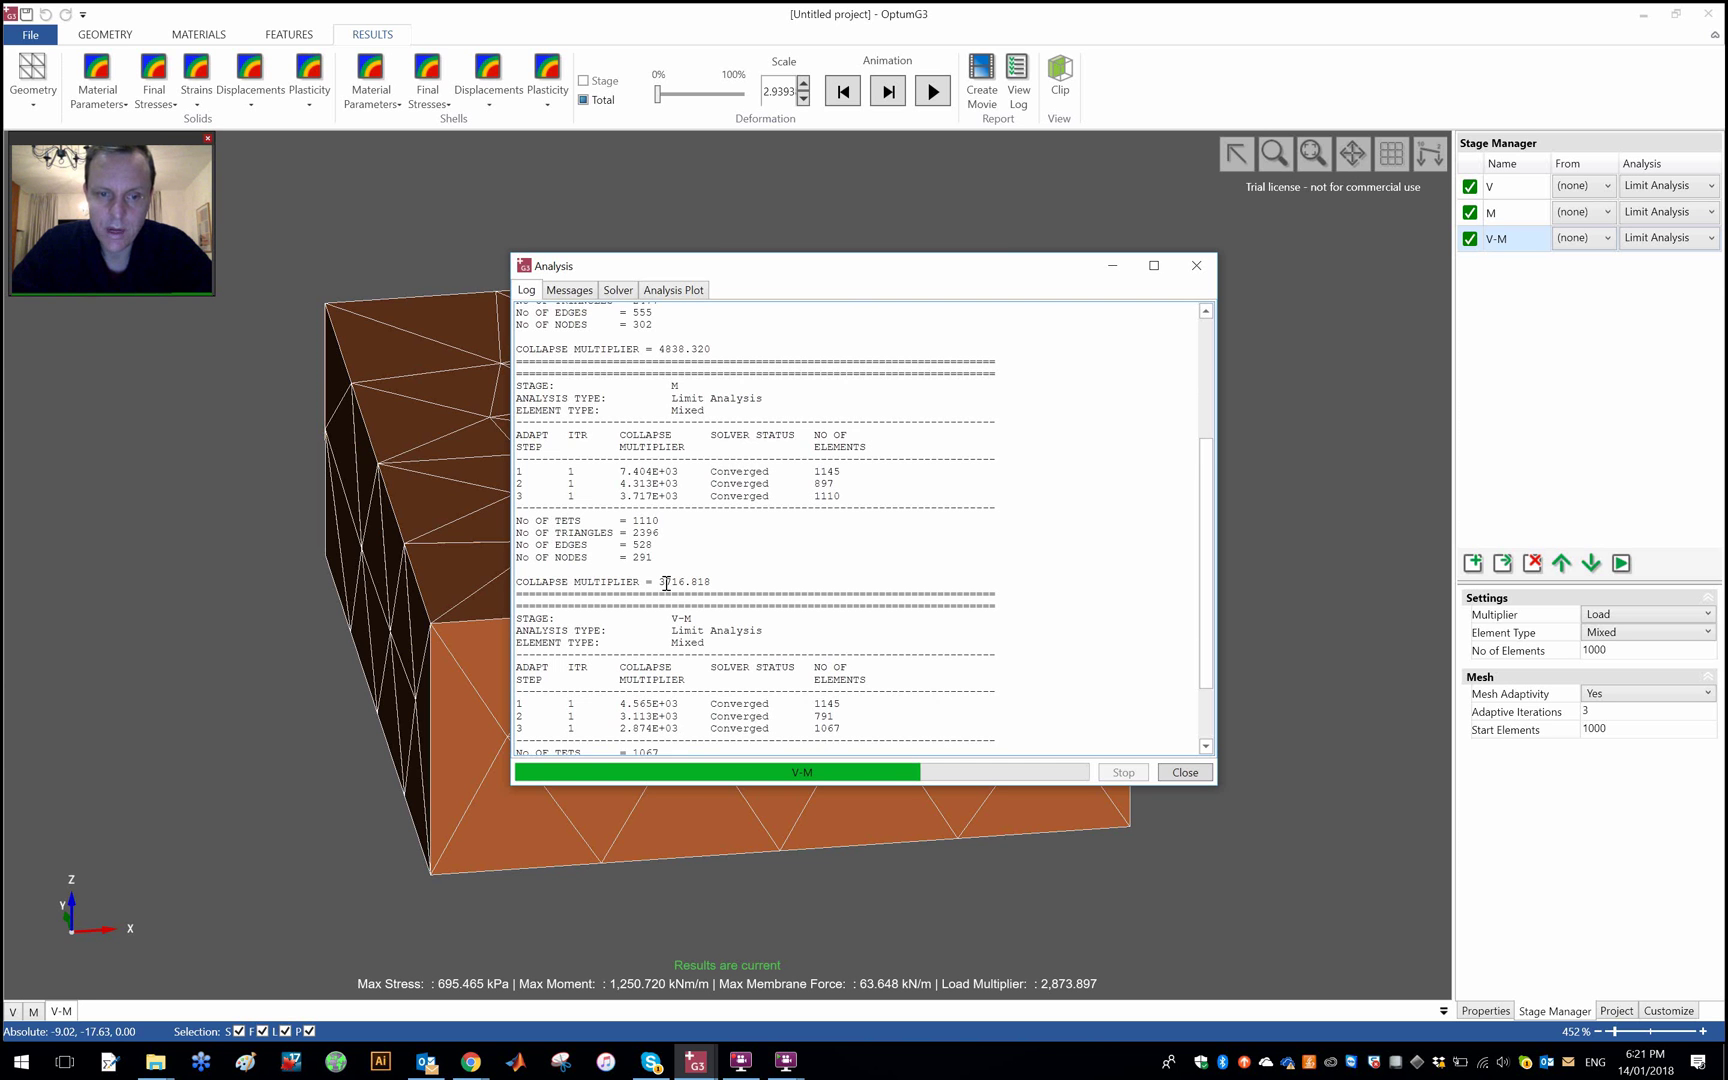
scroll(666, 583, "down", 2)
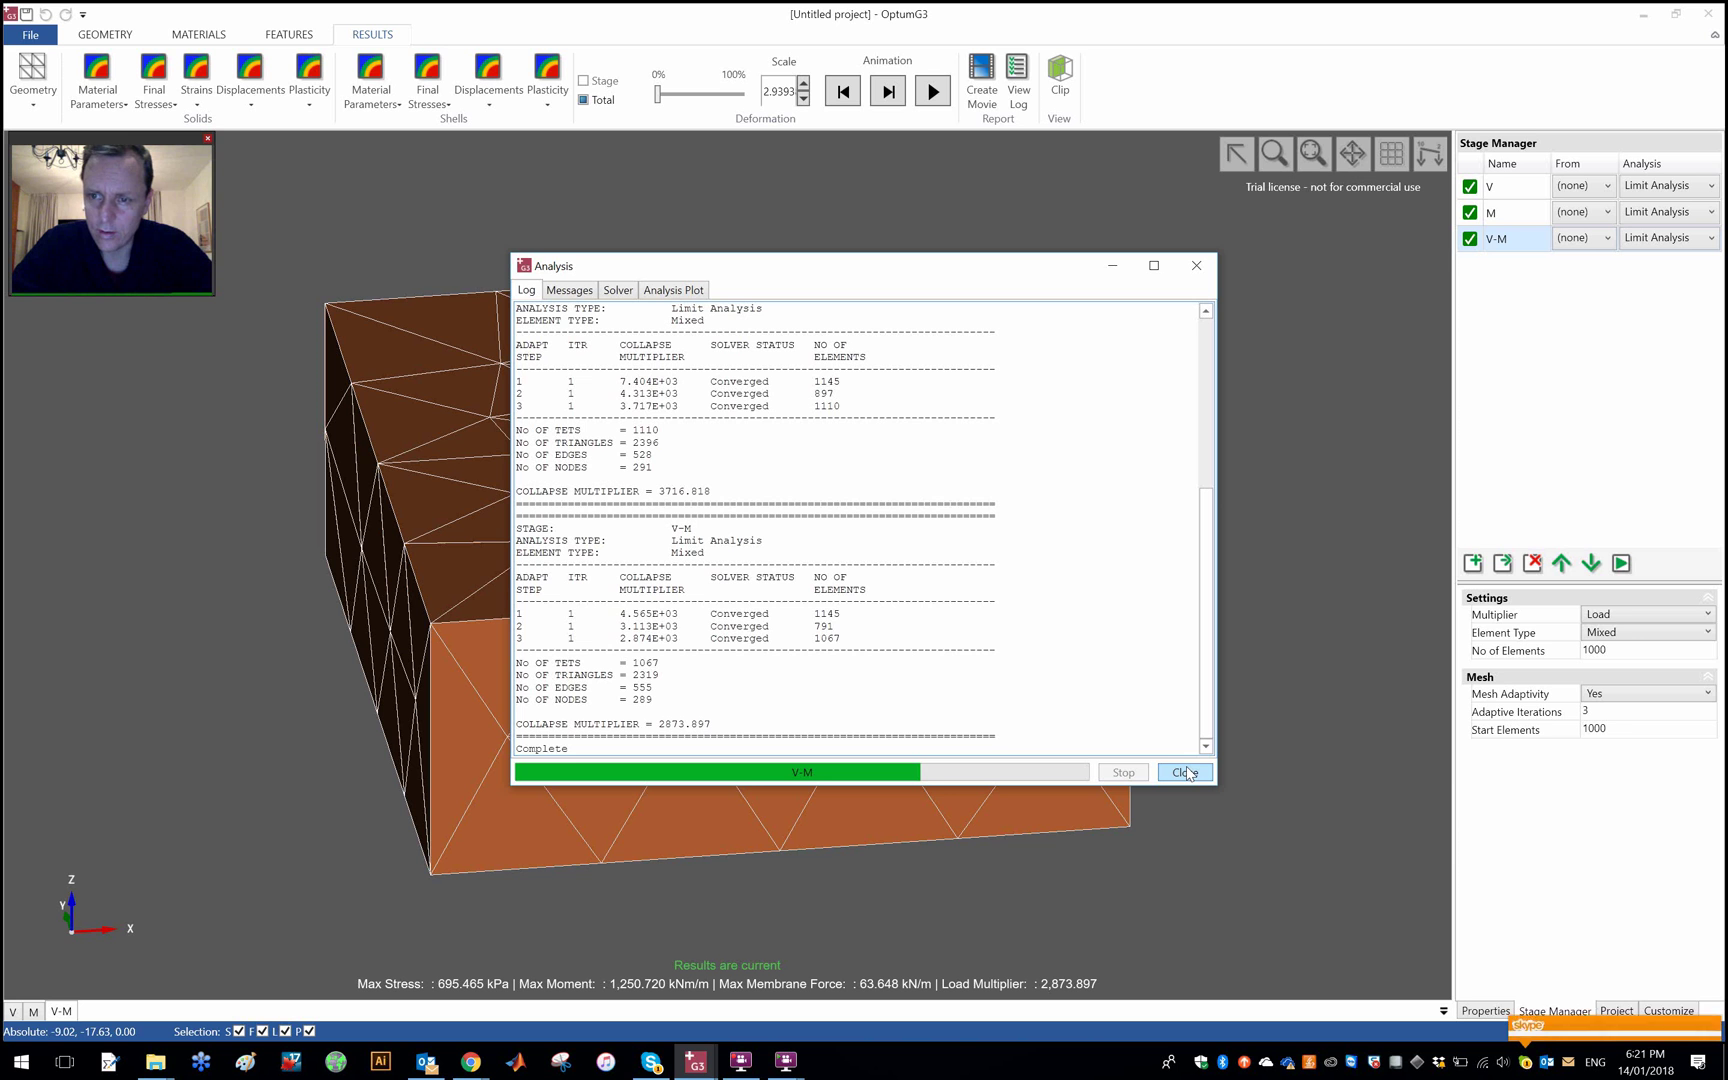
Animate stage V's deformed mesh and orbit to view the collapse mechanism (multiplier 4,838.320)
left_click(1186, 773)
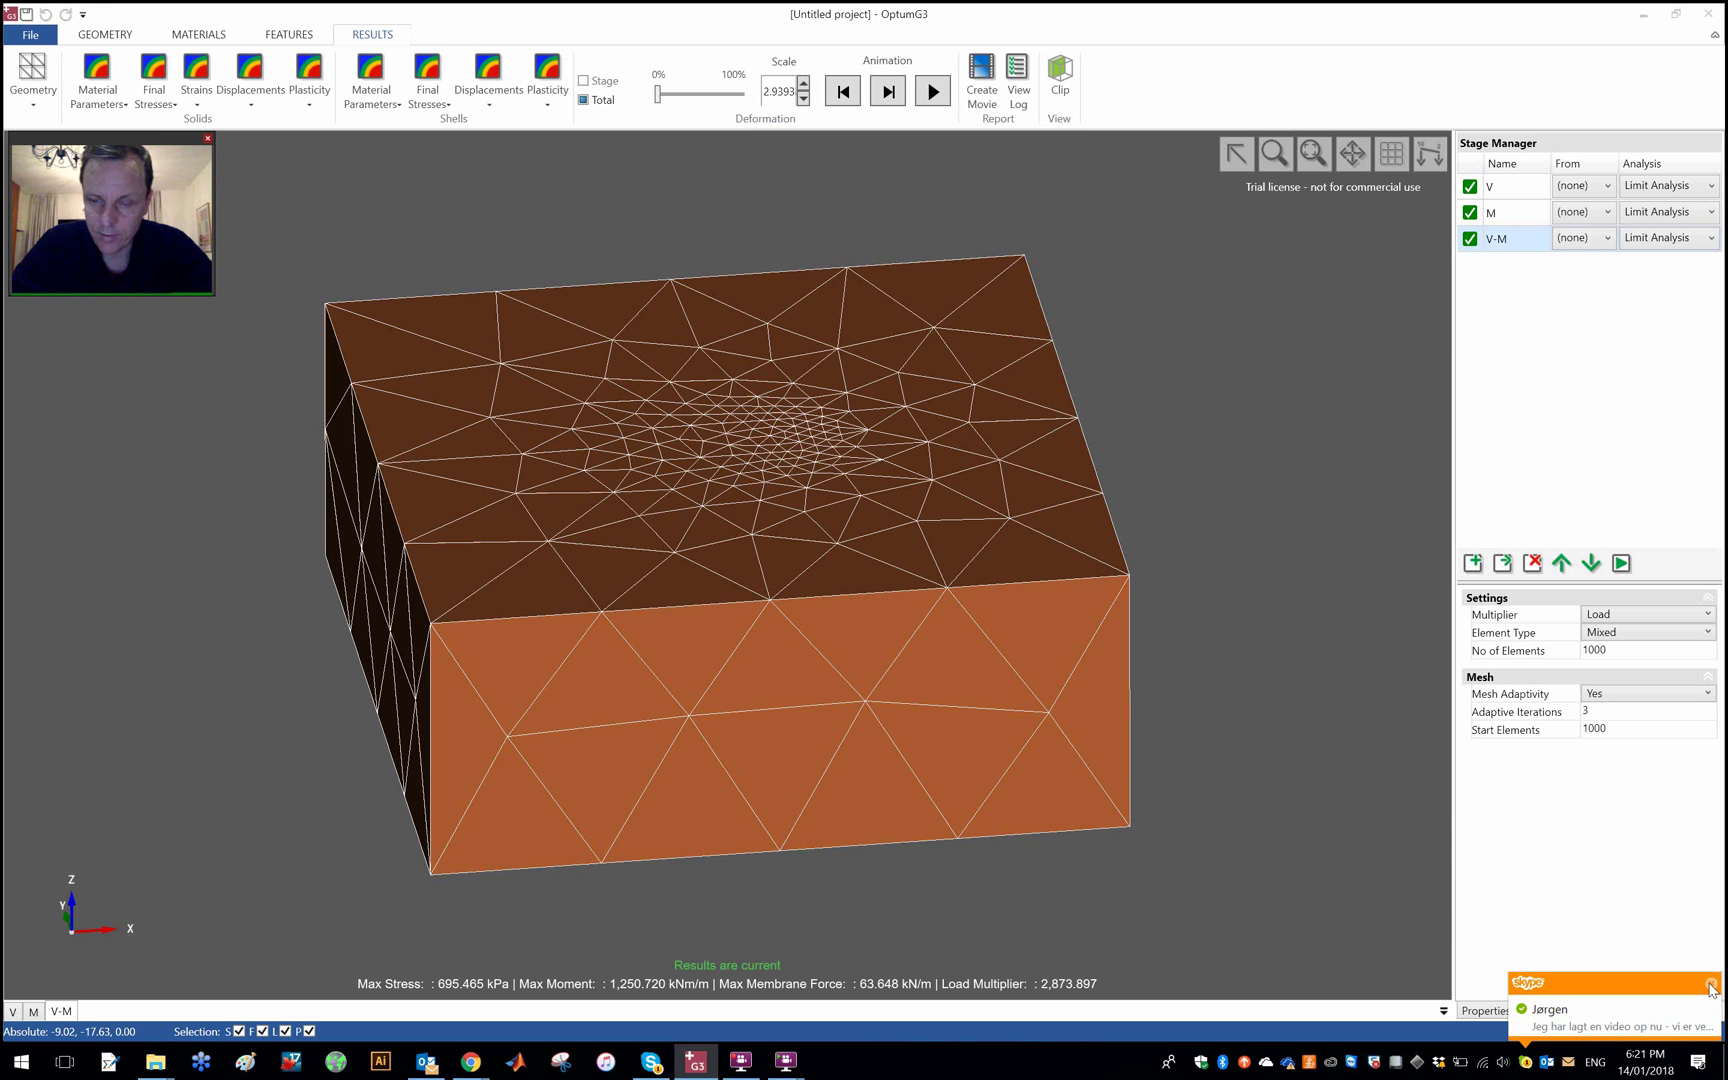
left_click(1711, 983)
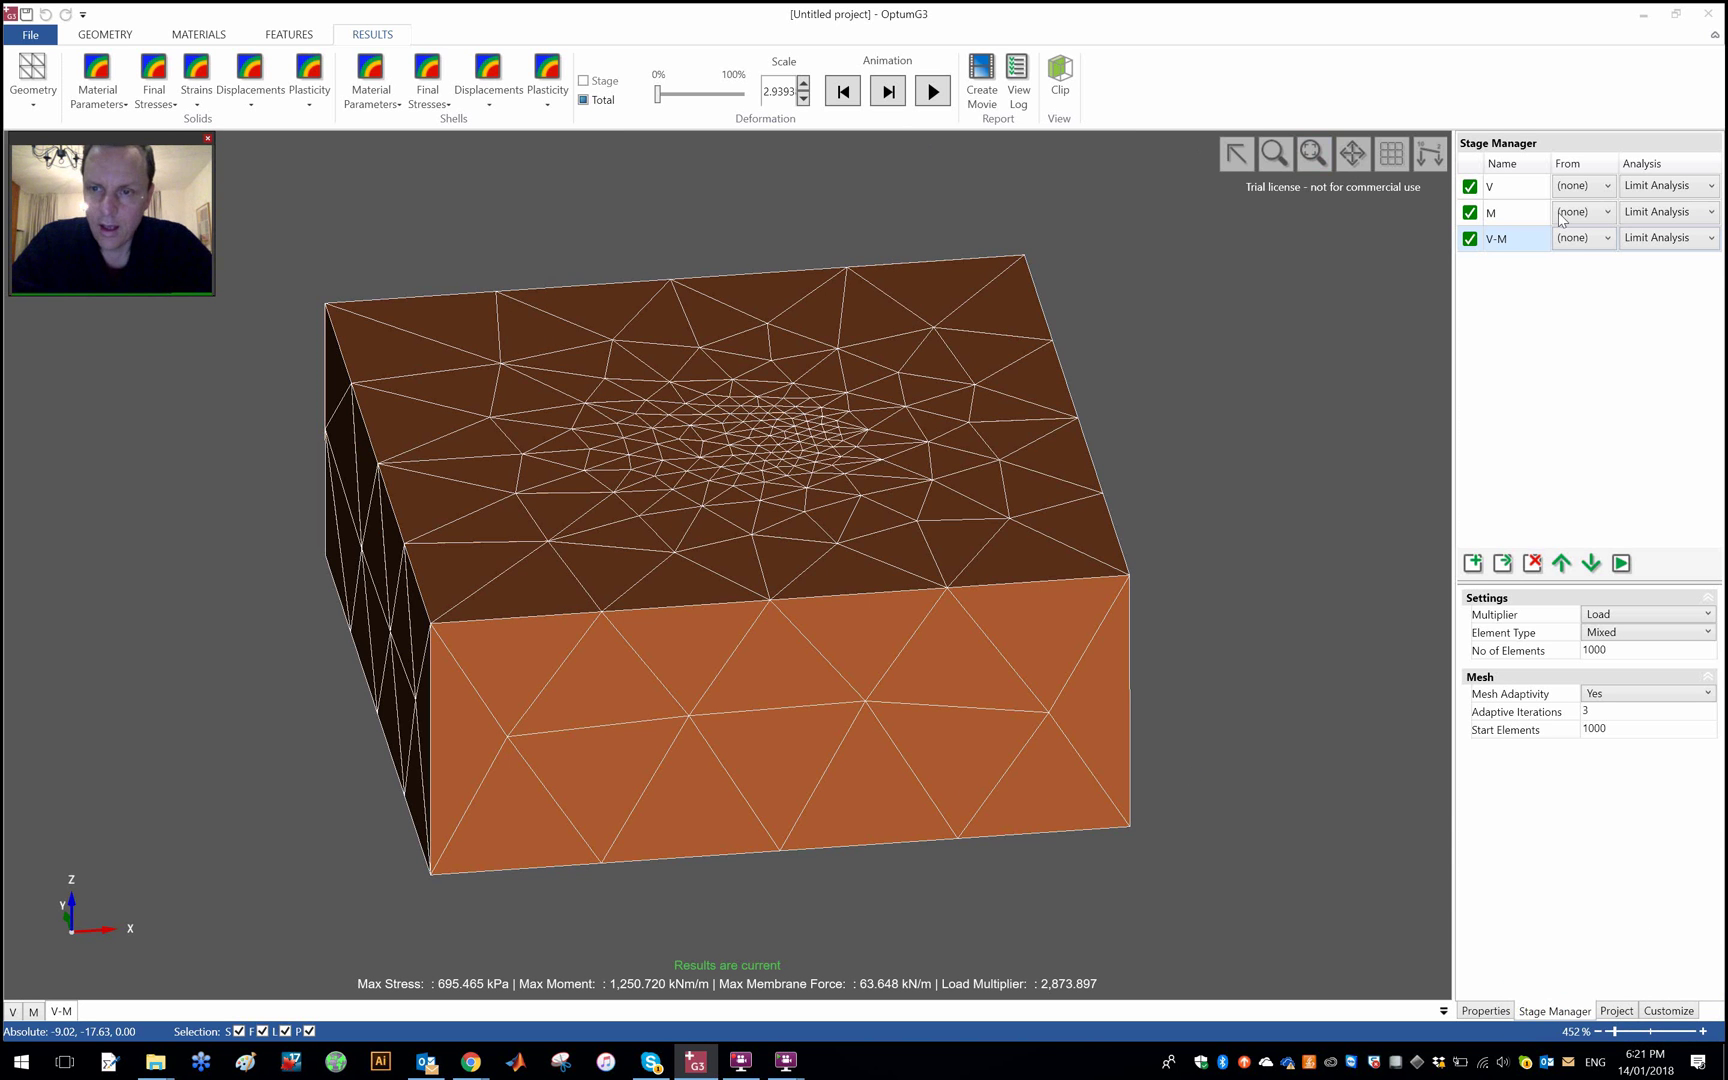
left_click(1514, 185)
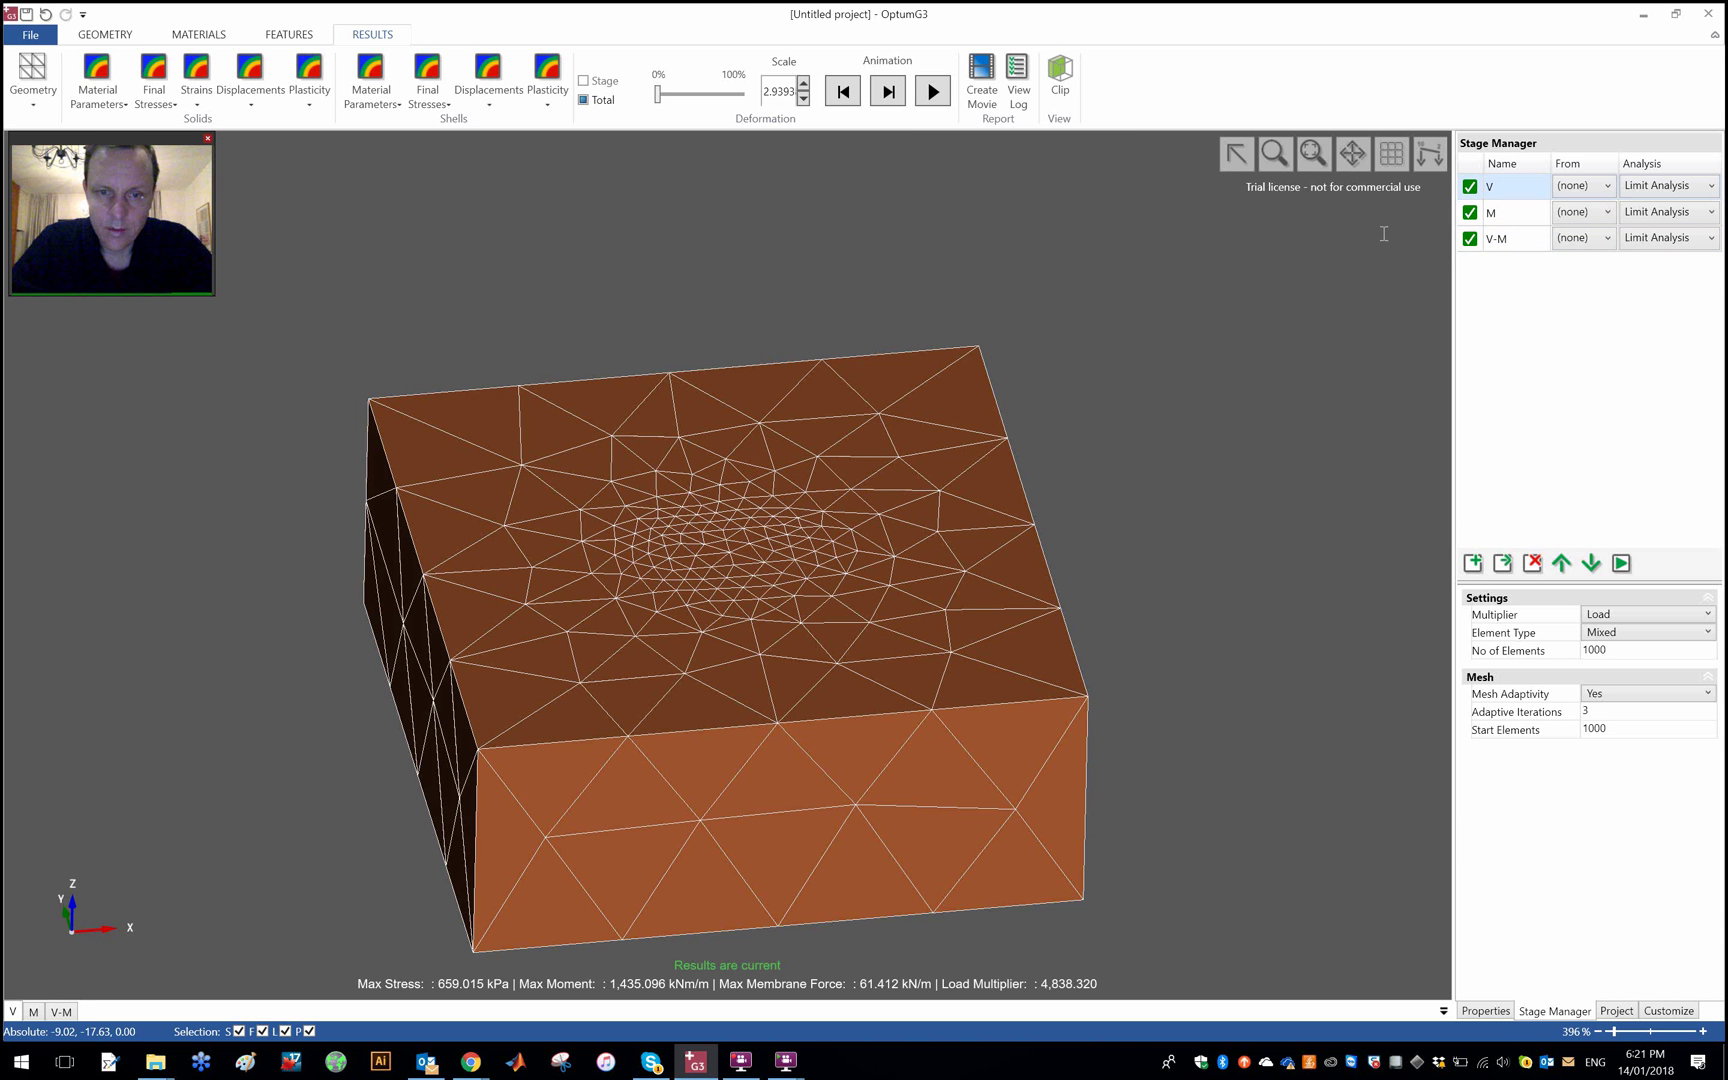
left_click(931, 92)
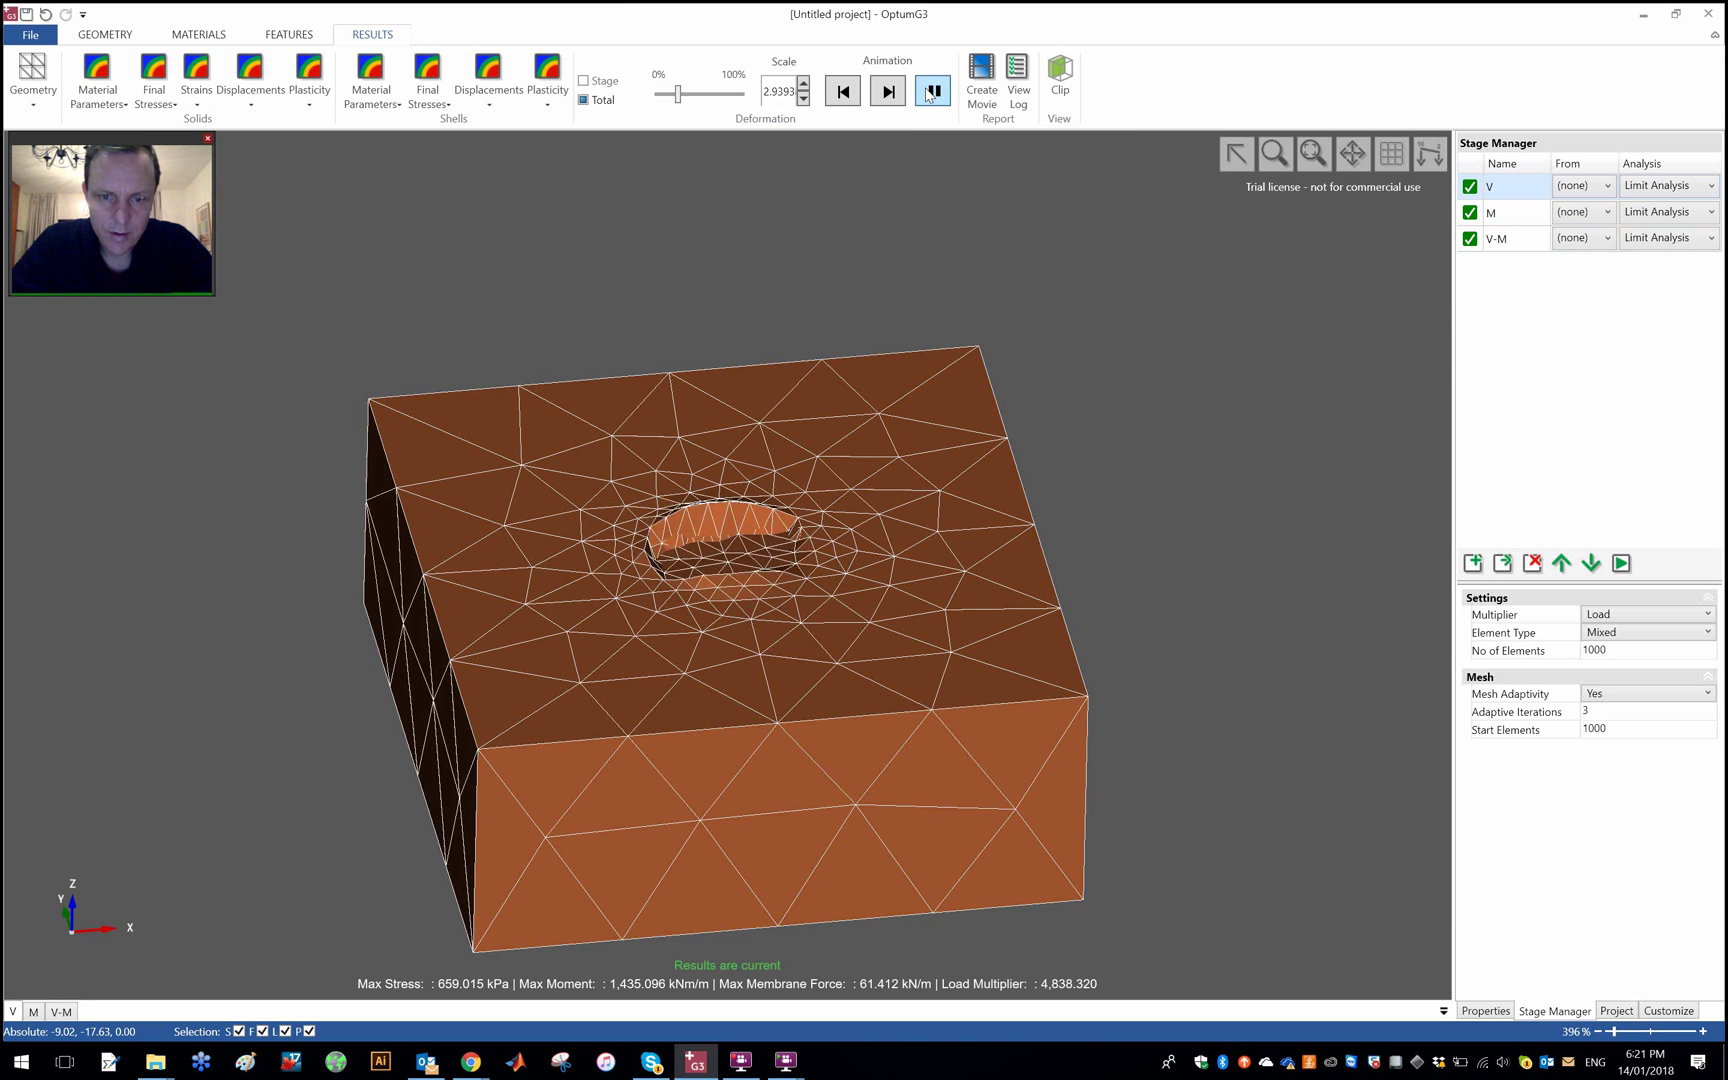
scroll(805, 552, "up", 5)
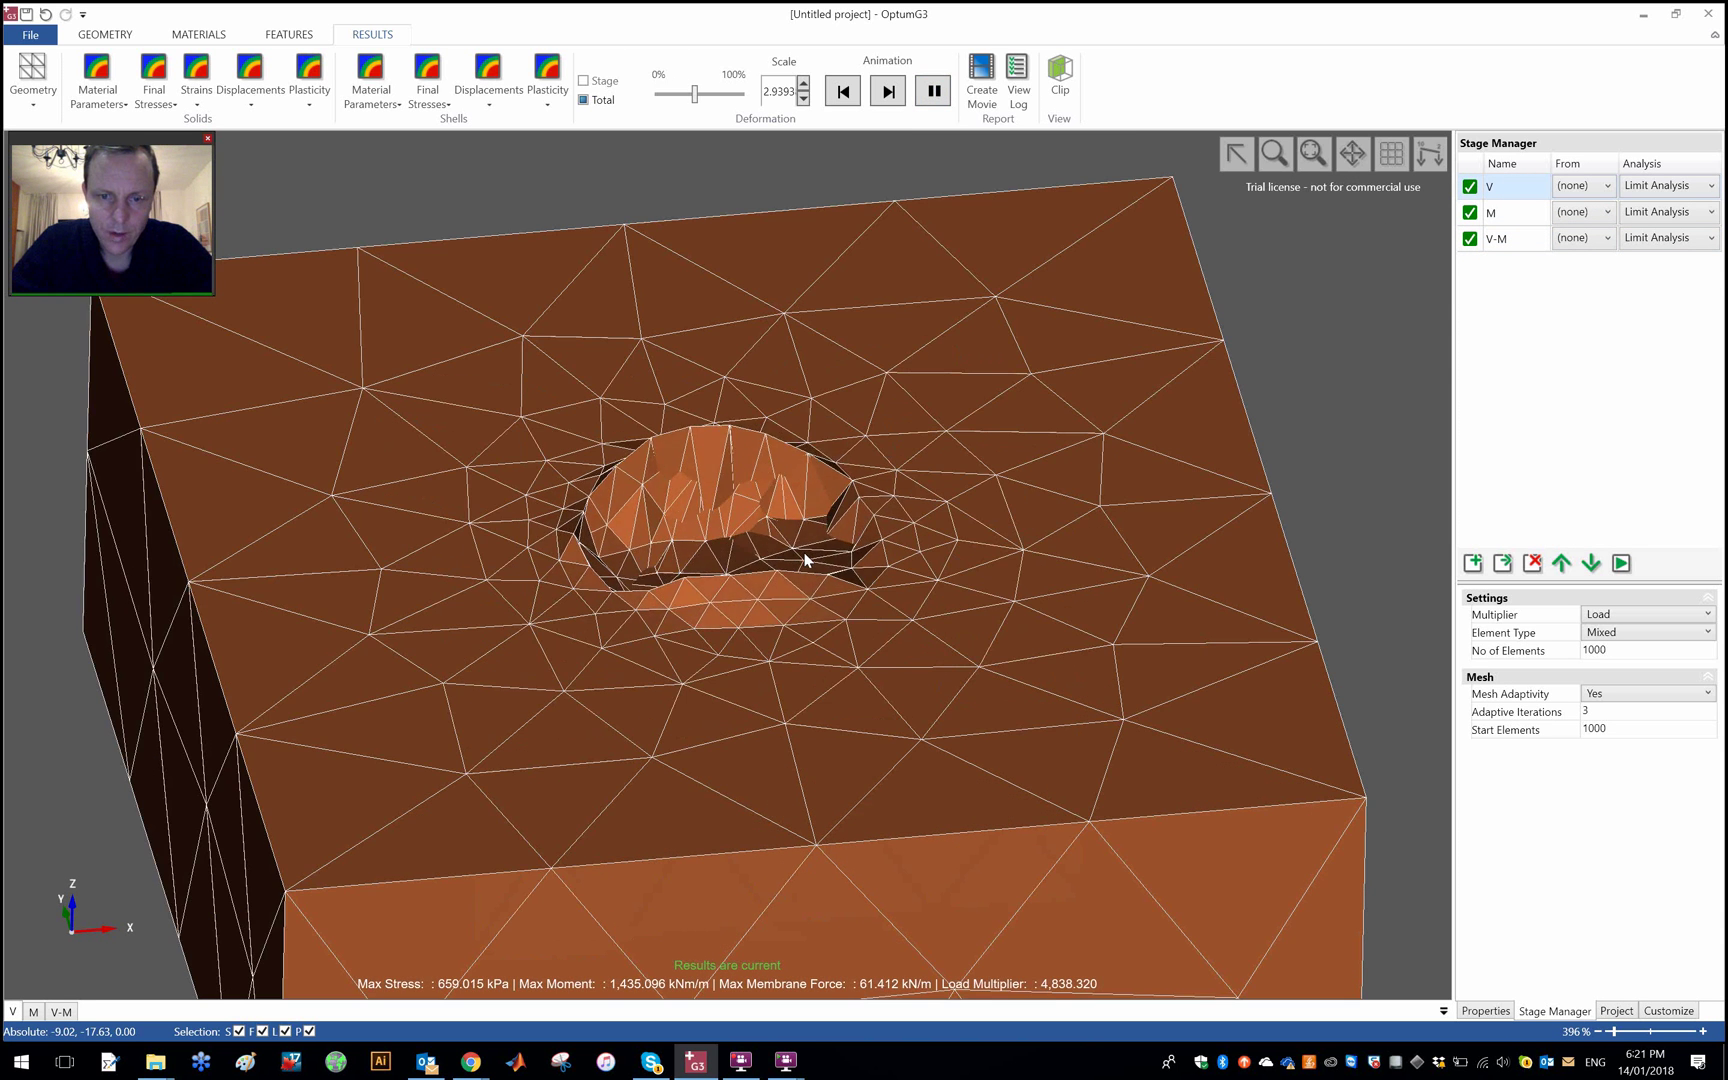
scroll(806, 552, "down", 3)
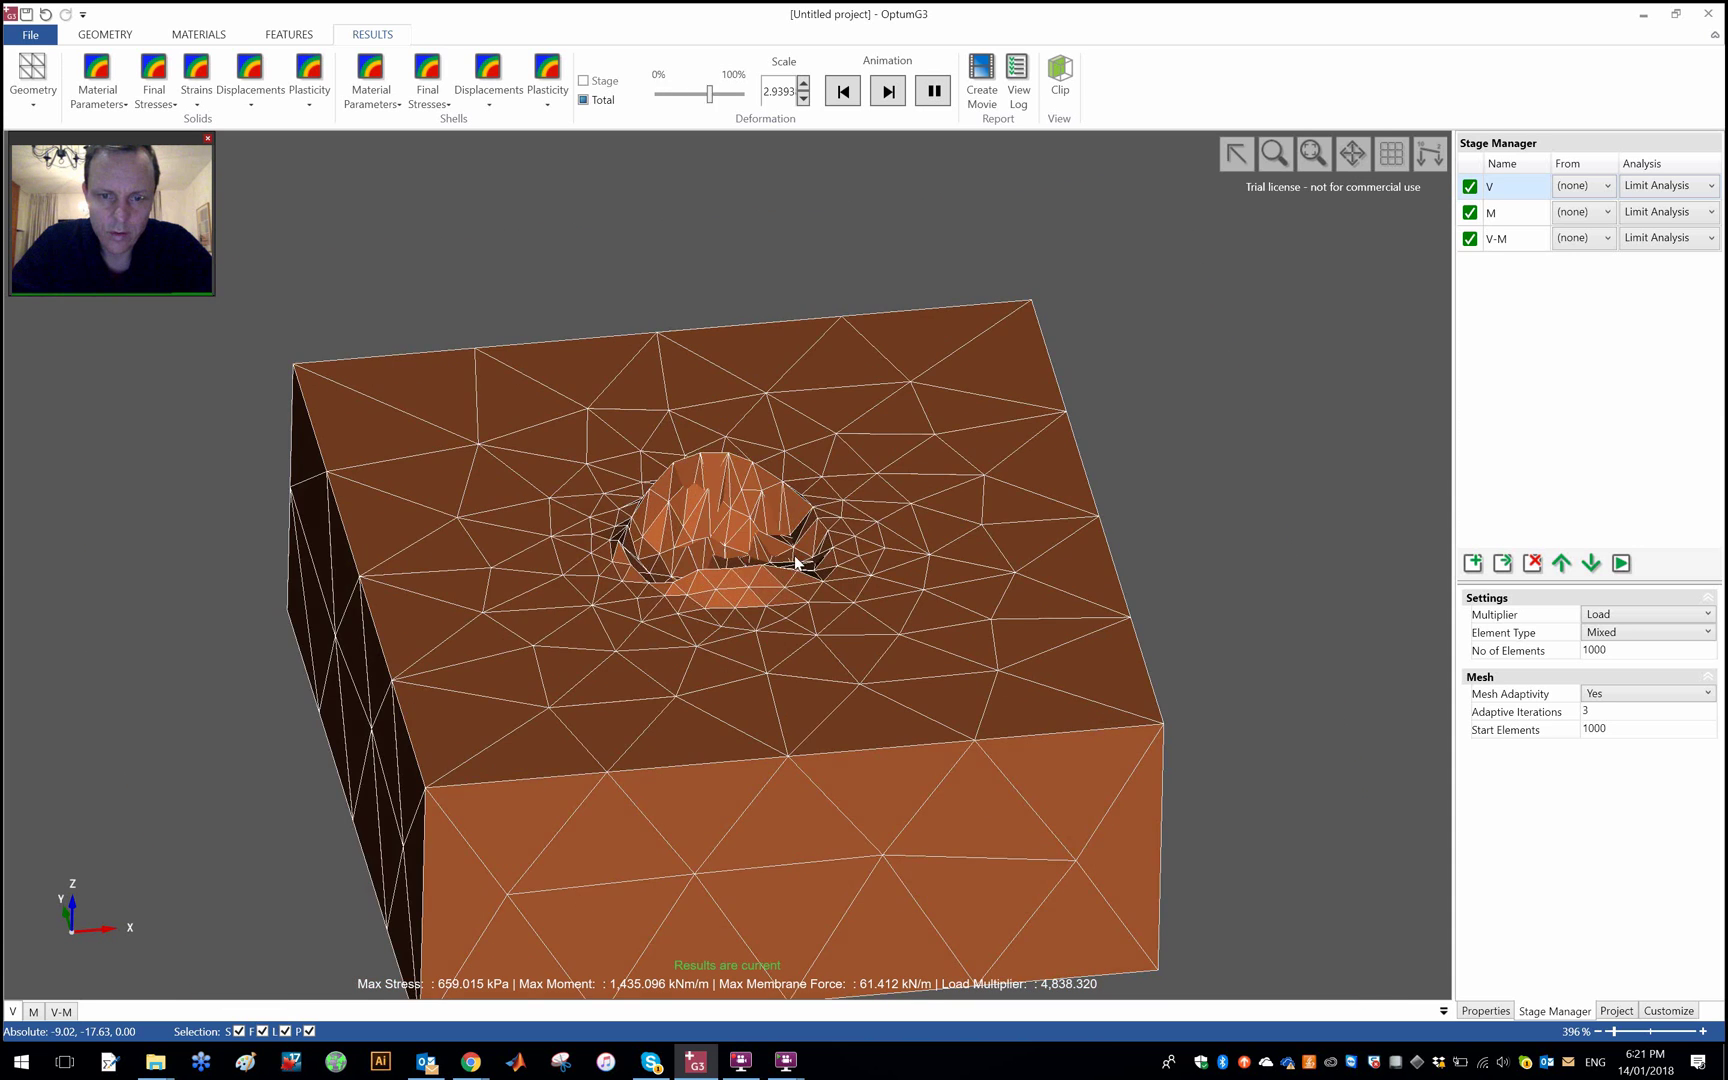
scroll(800, 555, "up", 2)
right_click_drag(846, 664, 903, 718)
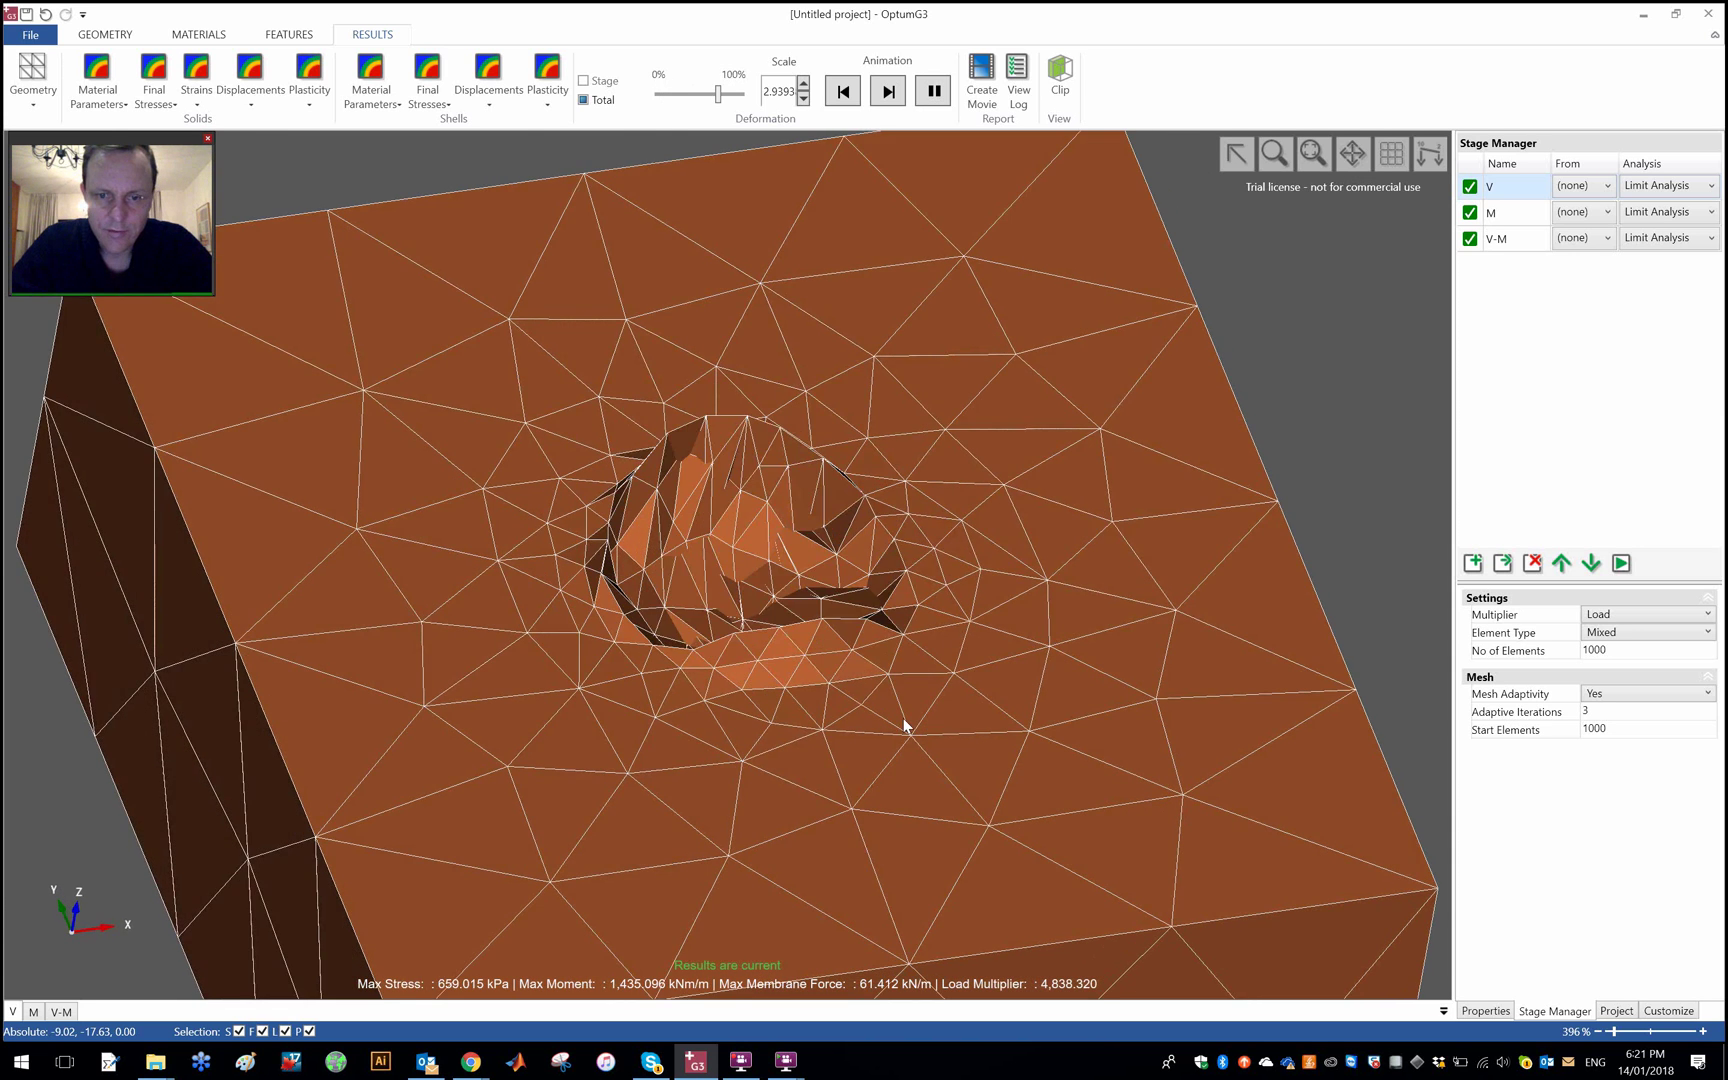
scroll(786, 640, "down", 5)
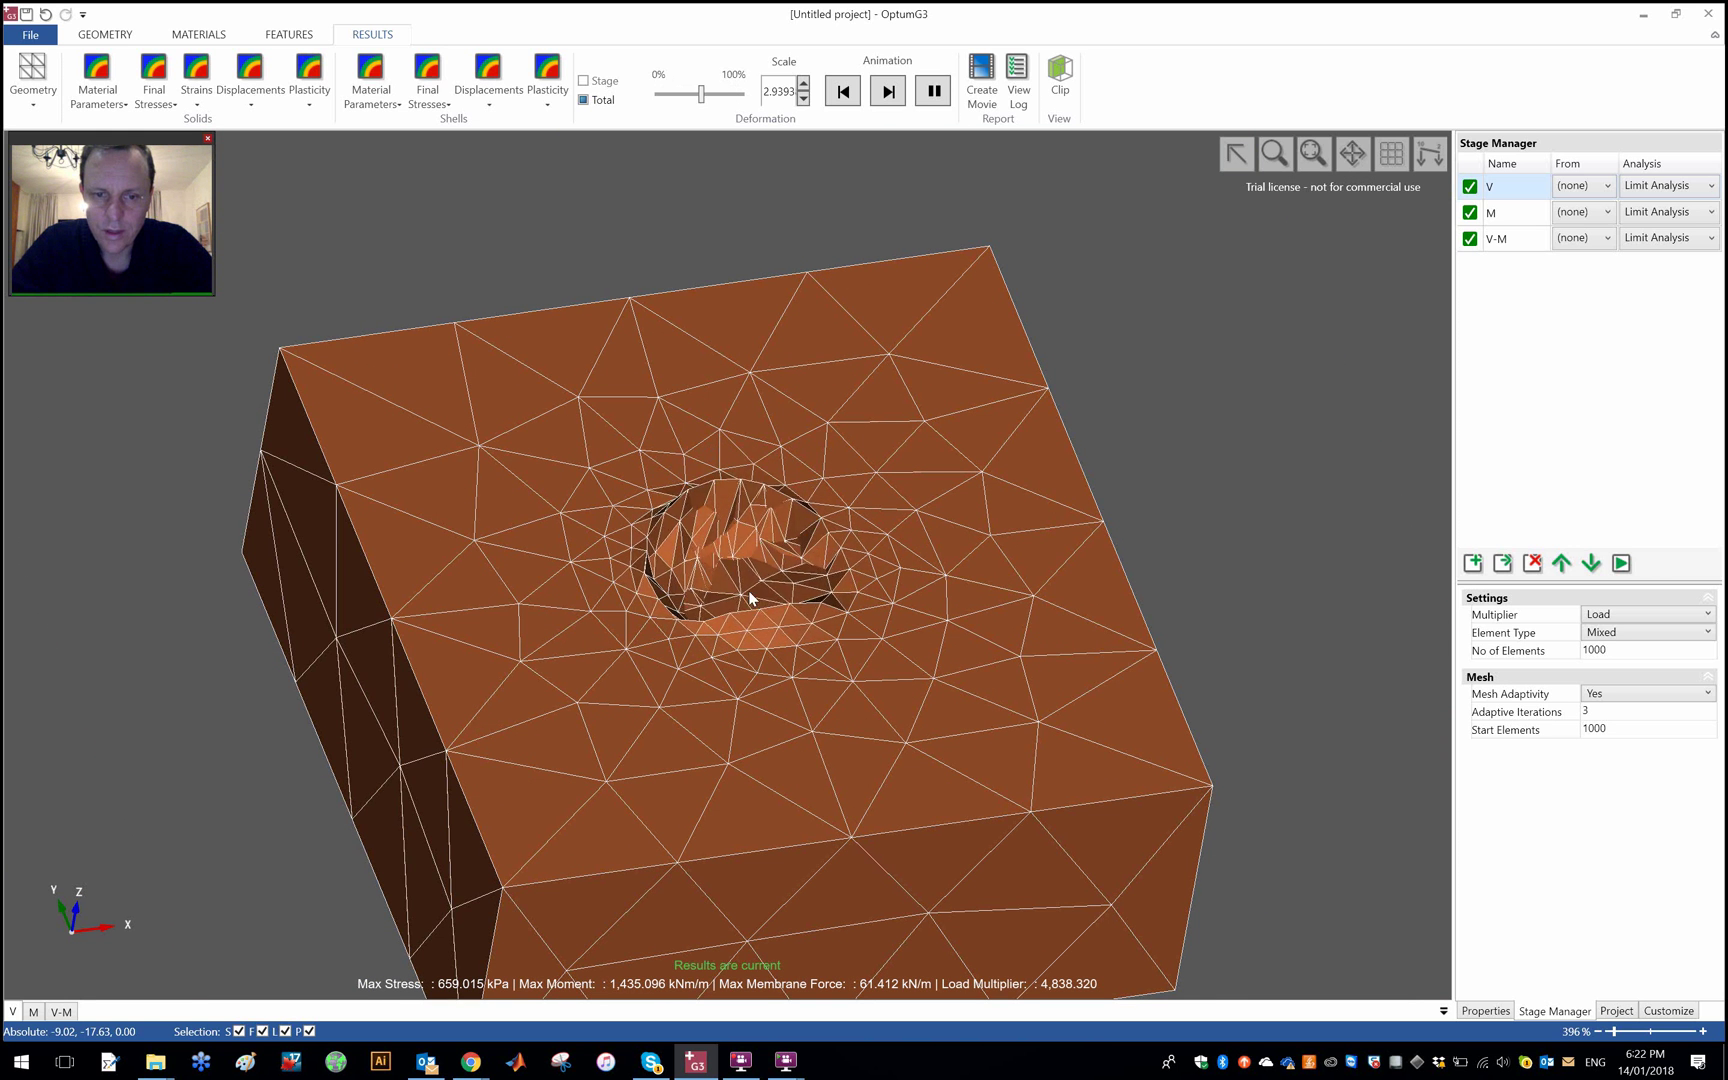
Show stage V as a mesh with Shear Dissipation plotted
left_click(33, 90)
left_click(50, 128)
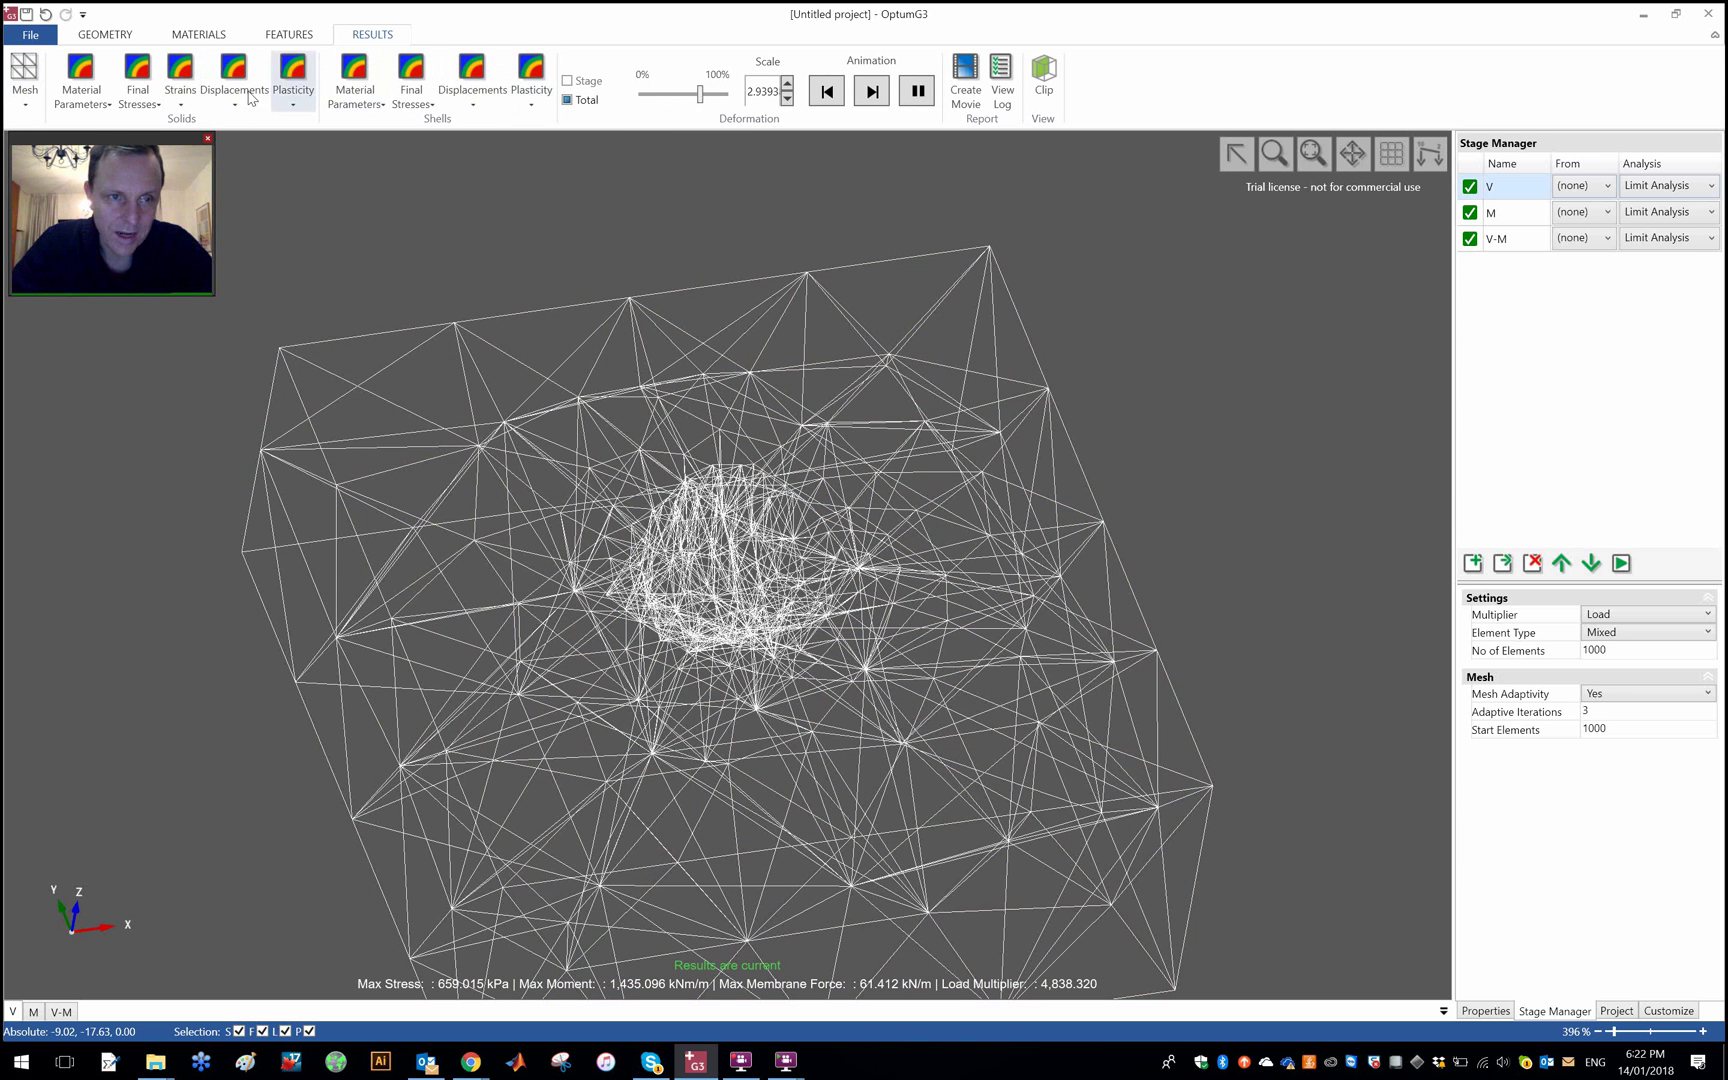
left_click(292, 88)
left_click(310, 165)
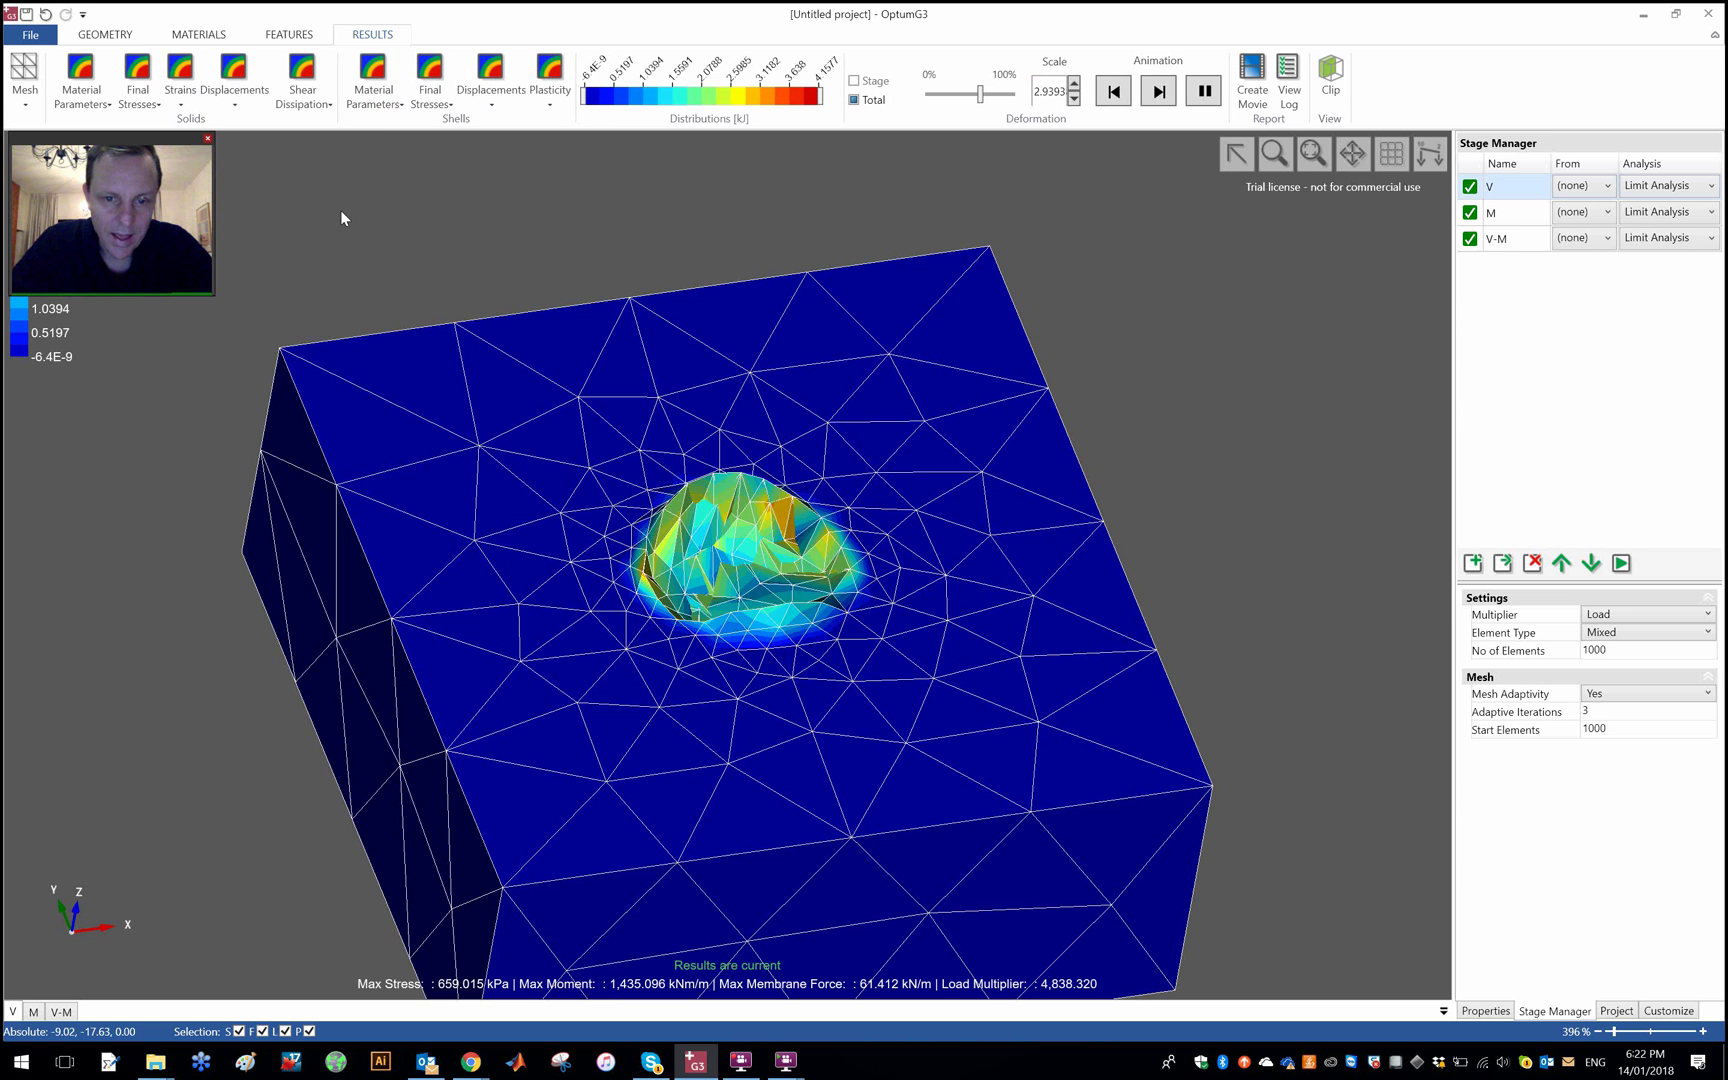
Lower the deformation scale to 0.9, stop the animation, and show stage M's results
left_click(1073, 99)
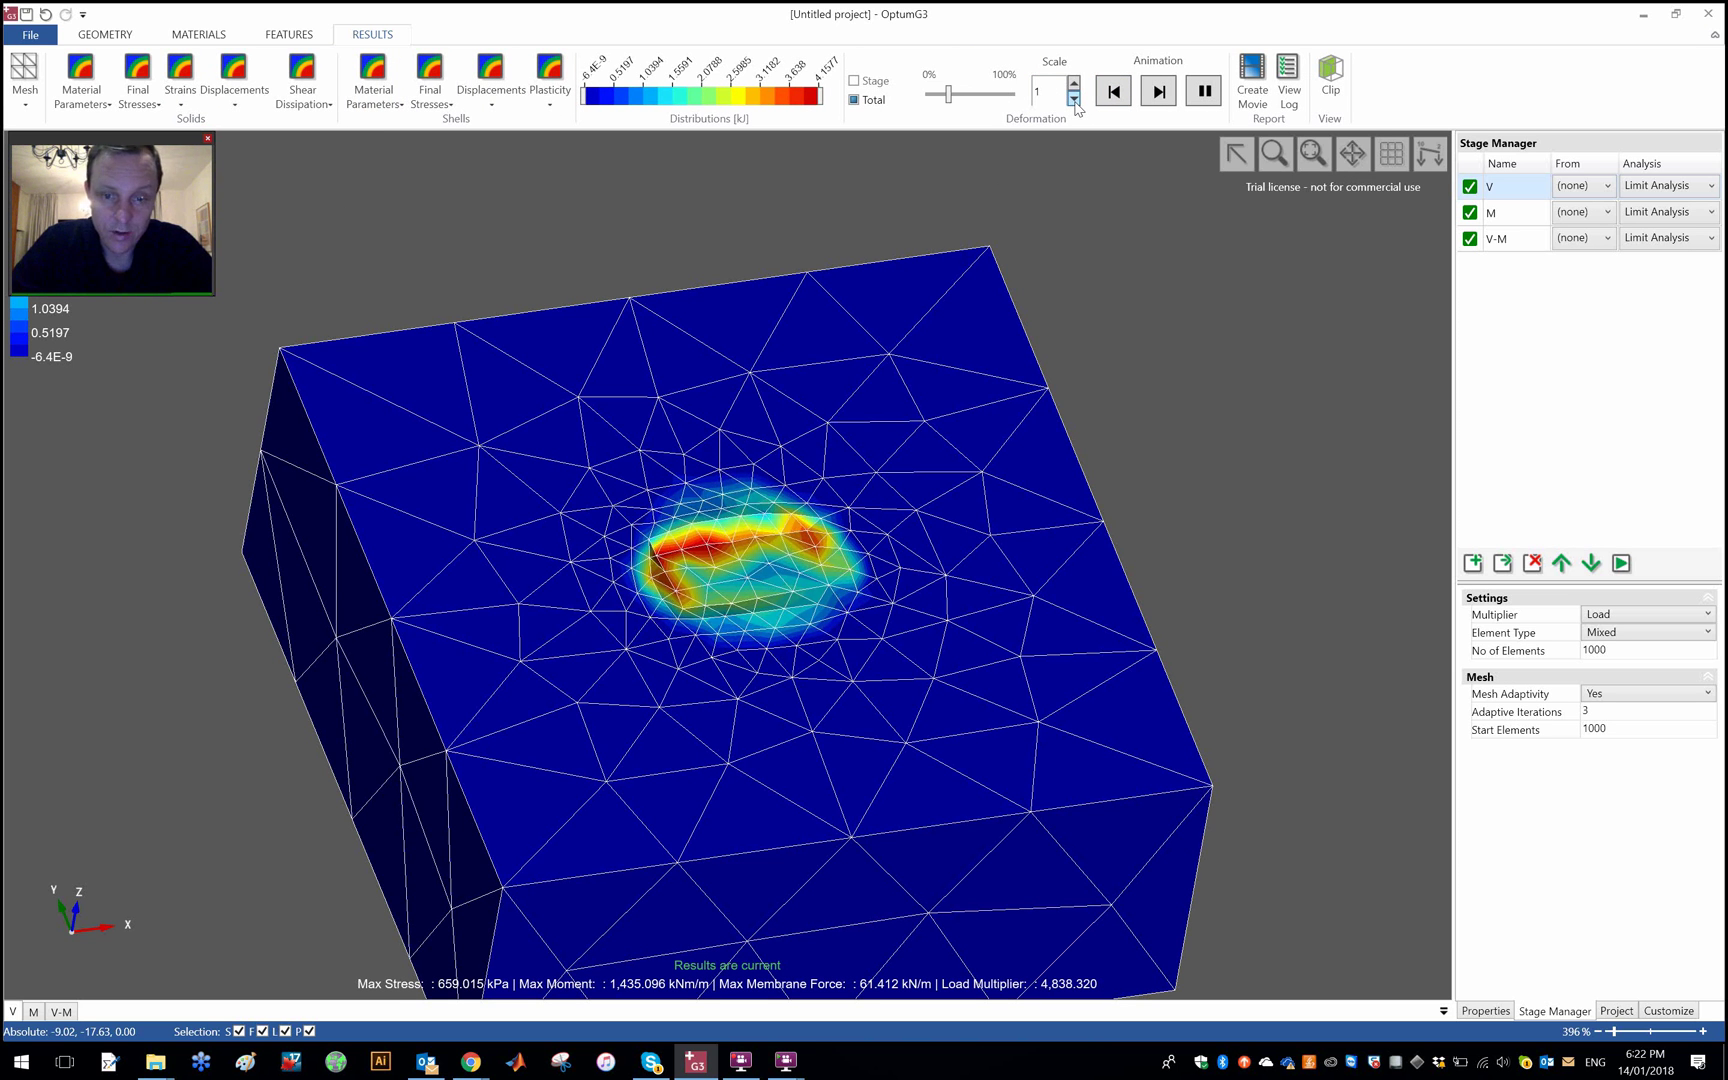
left_click(1073, 99)
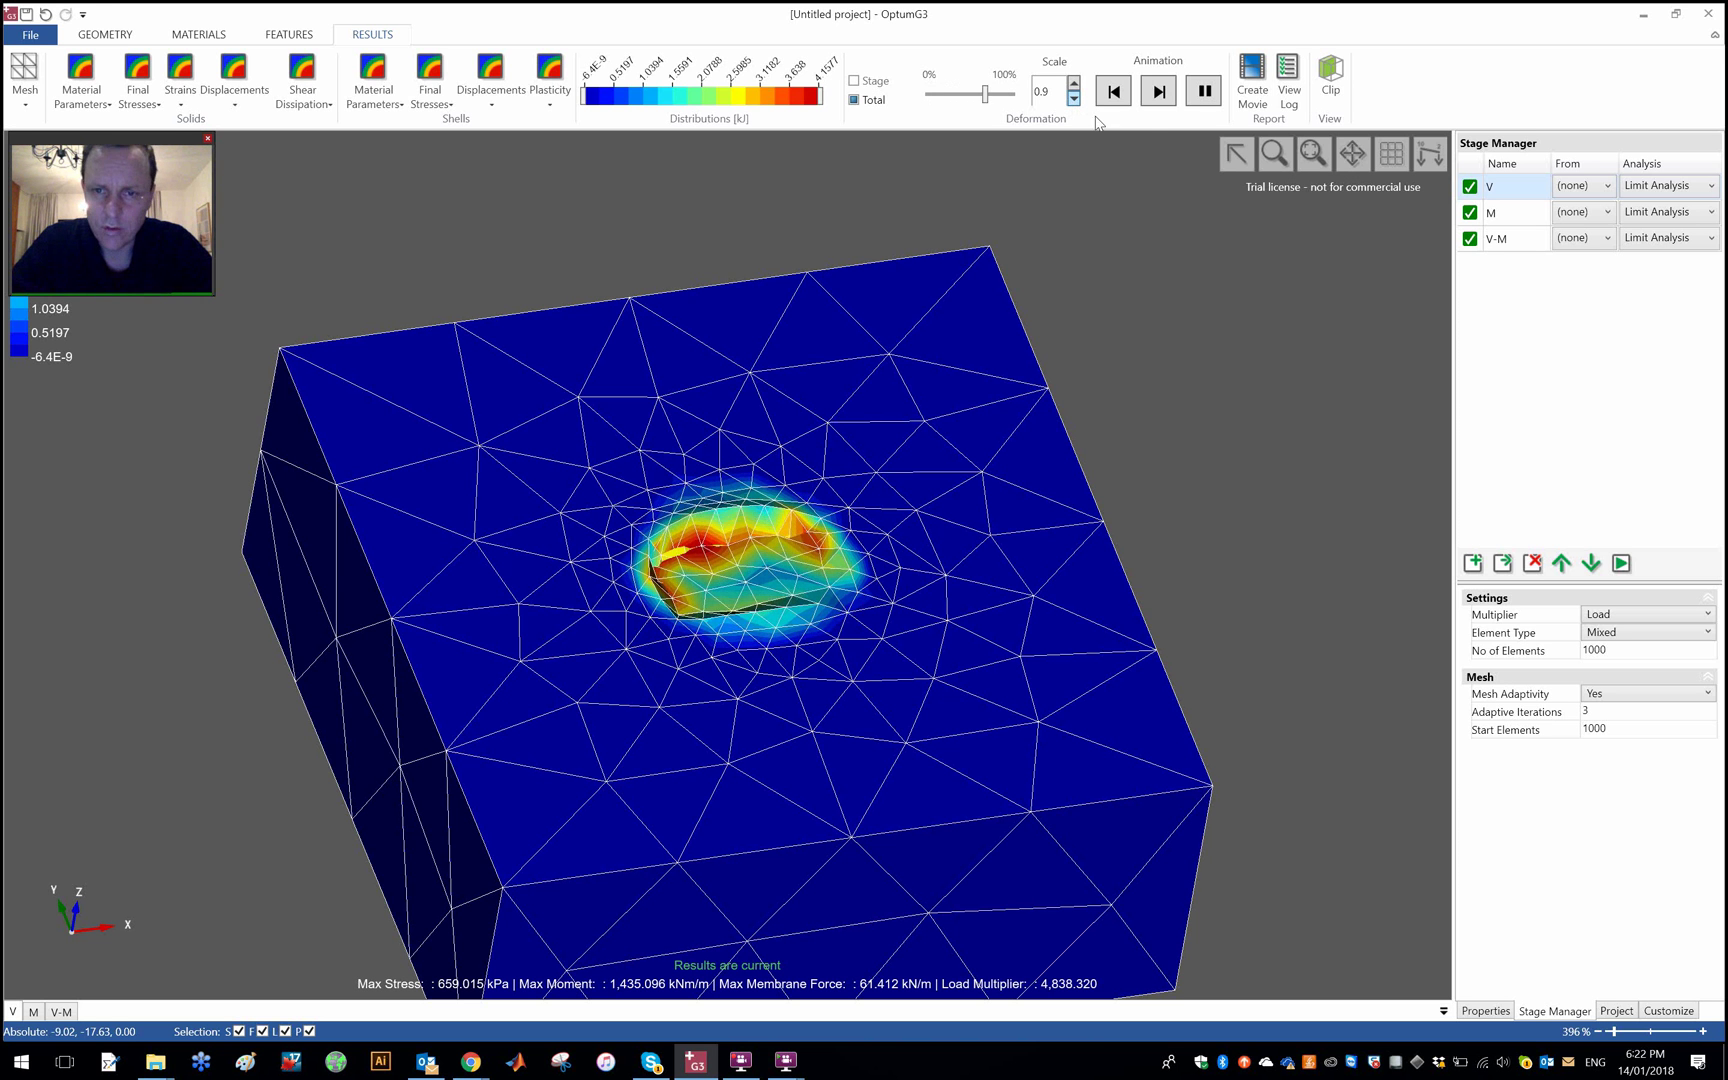
left_click(1152, 95)
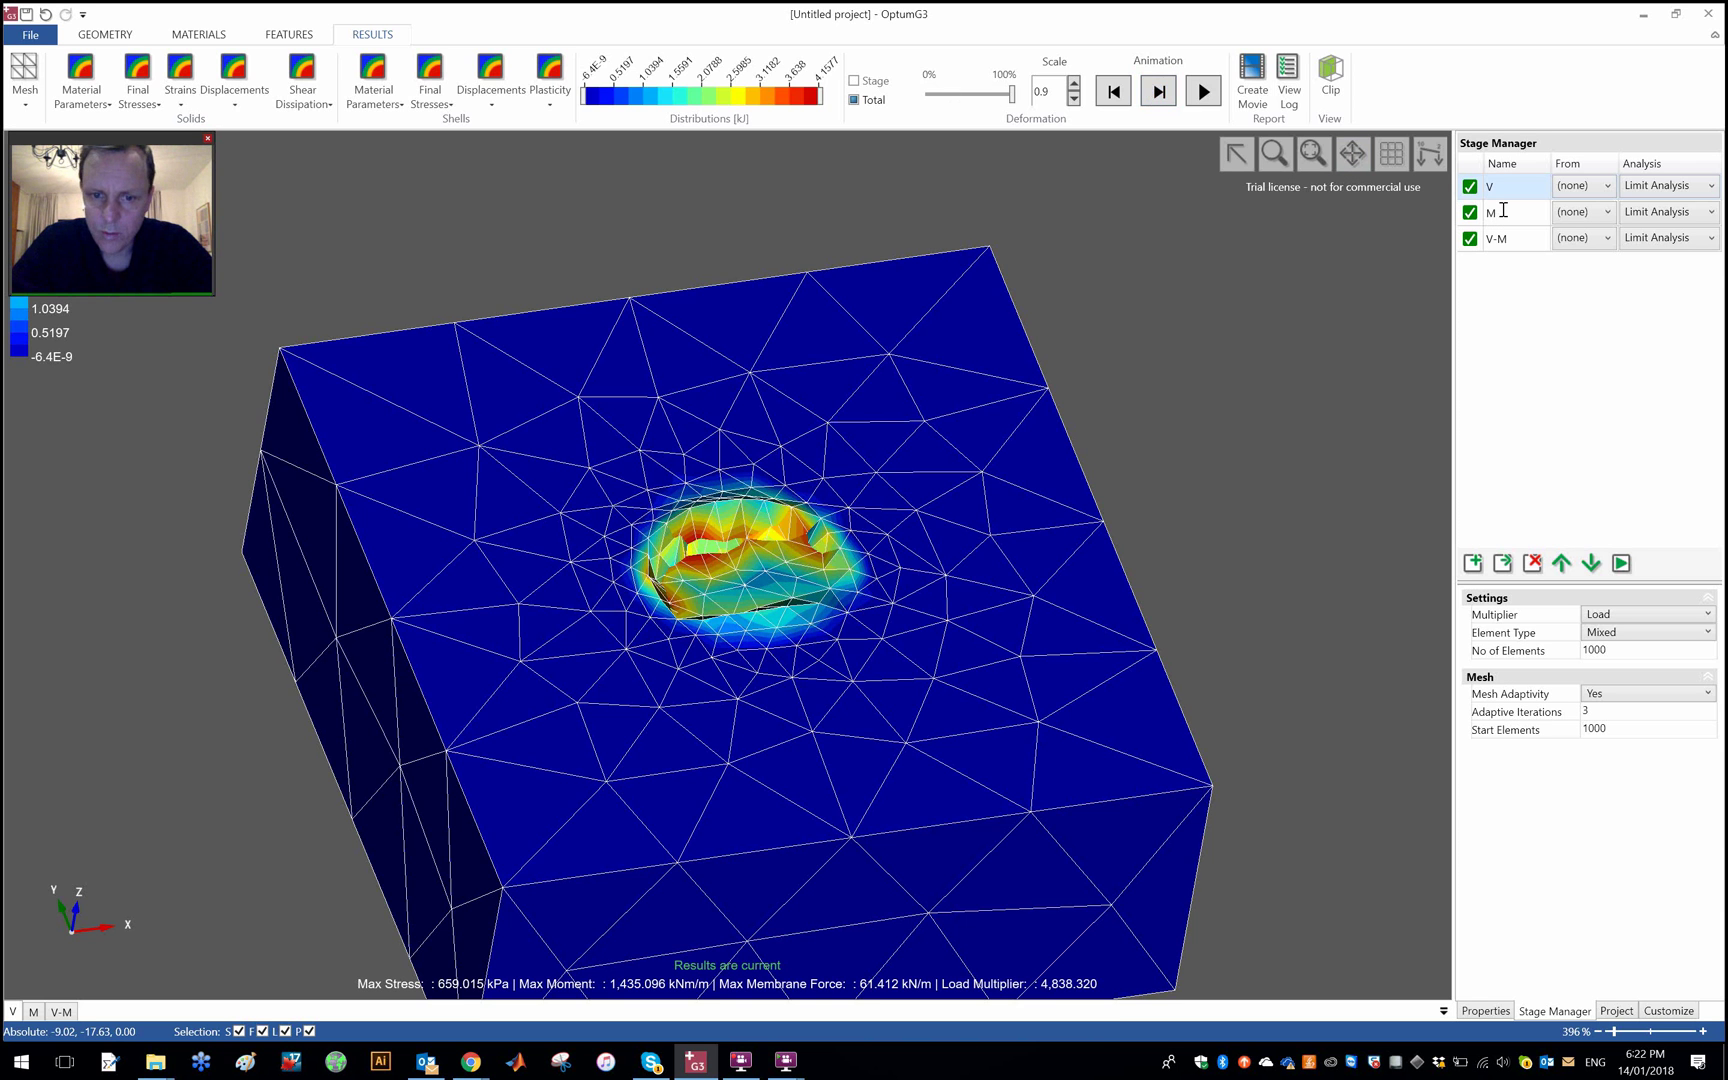
left_click(1503, 210)
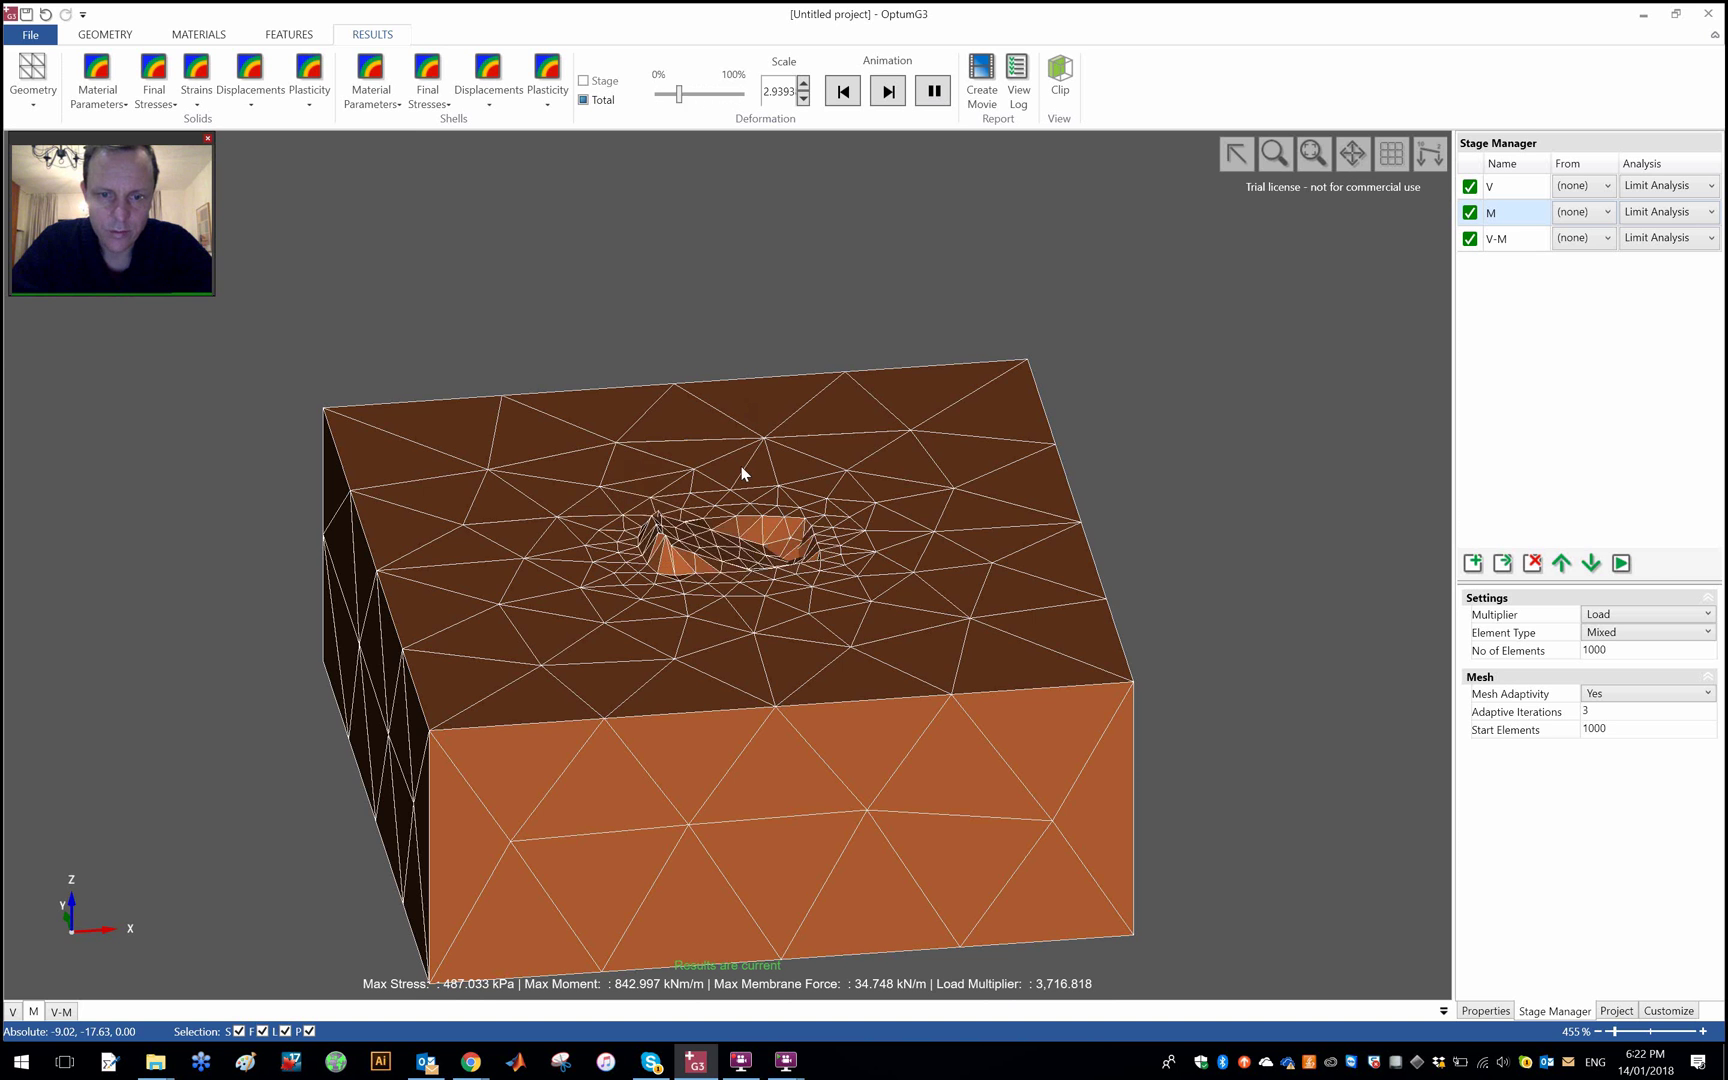
Plot Shear Dissipation for stage M, then show stage V-M's deformed mesh (multiplier 2,873.897)
left_click(309, 92)
left_click(358, 165)
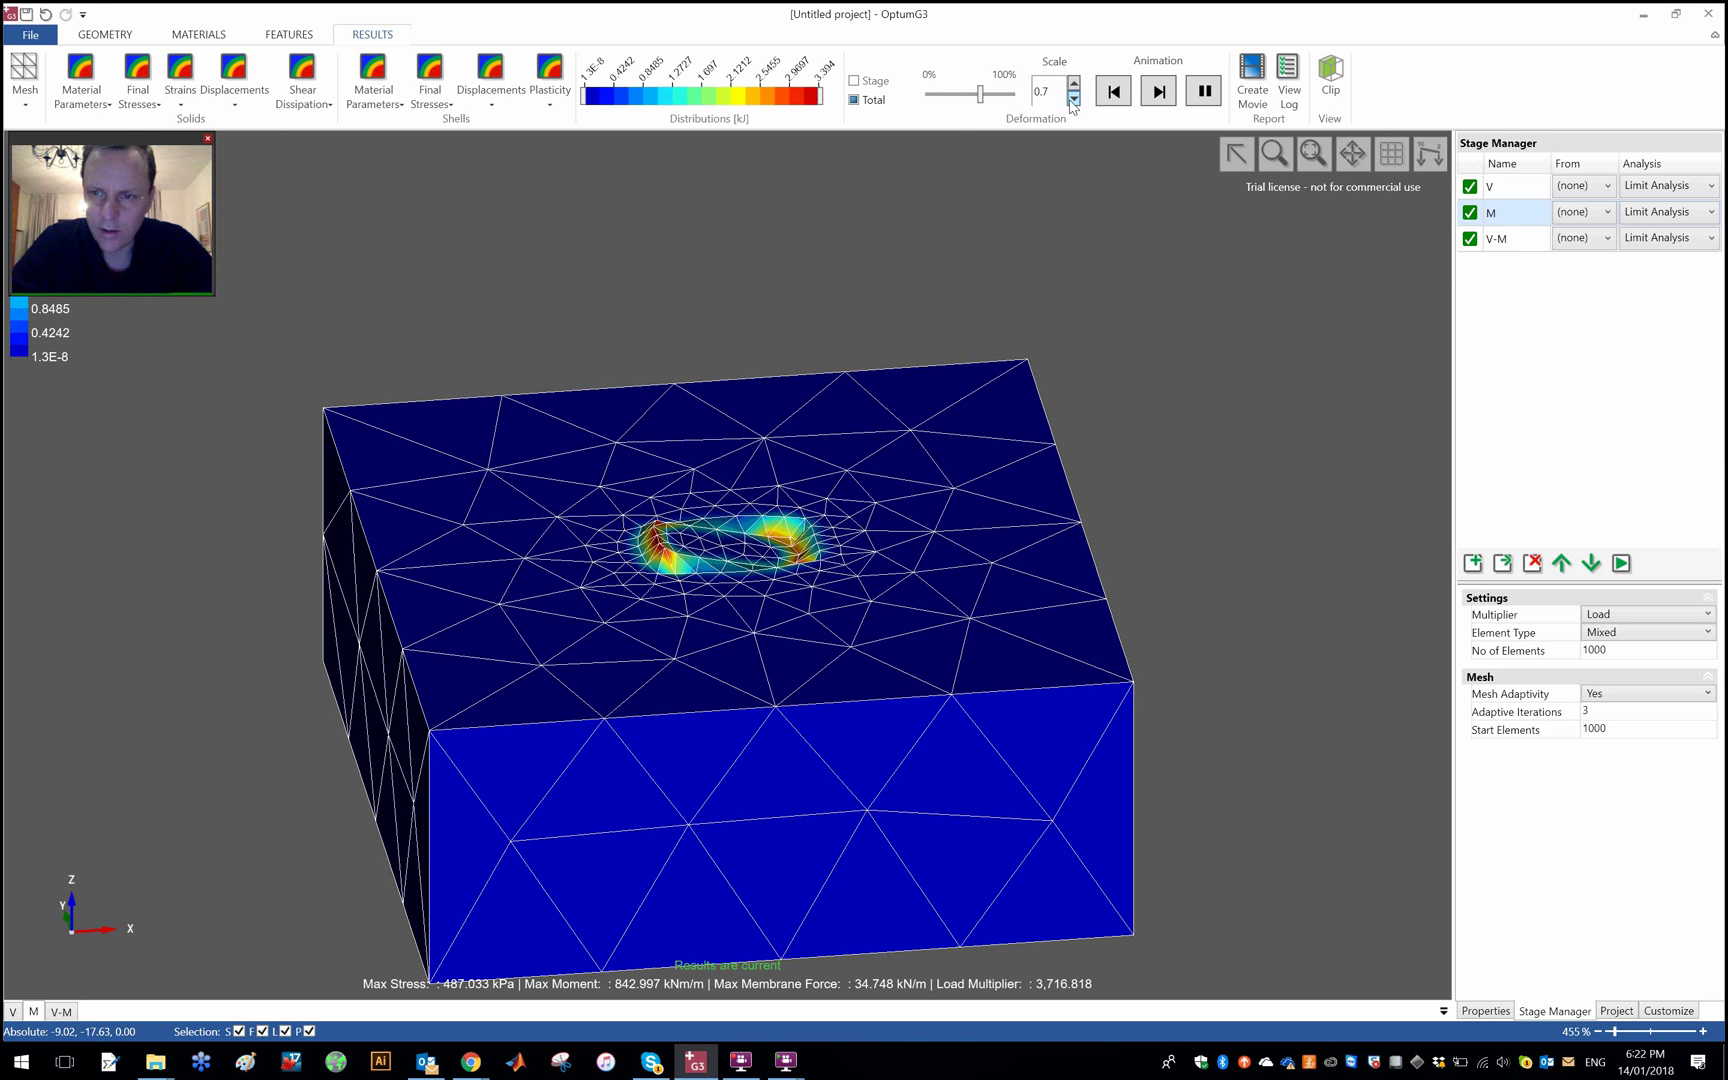
left_click(1515, 240)
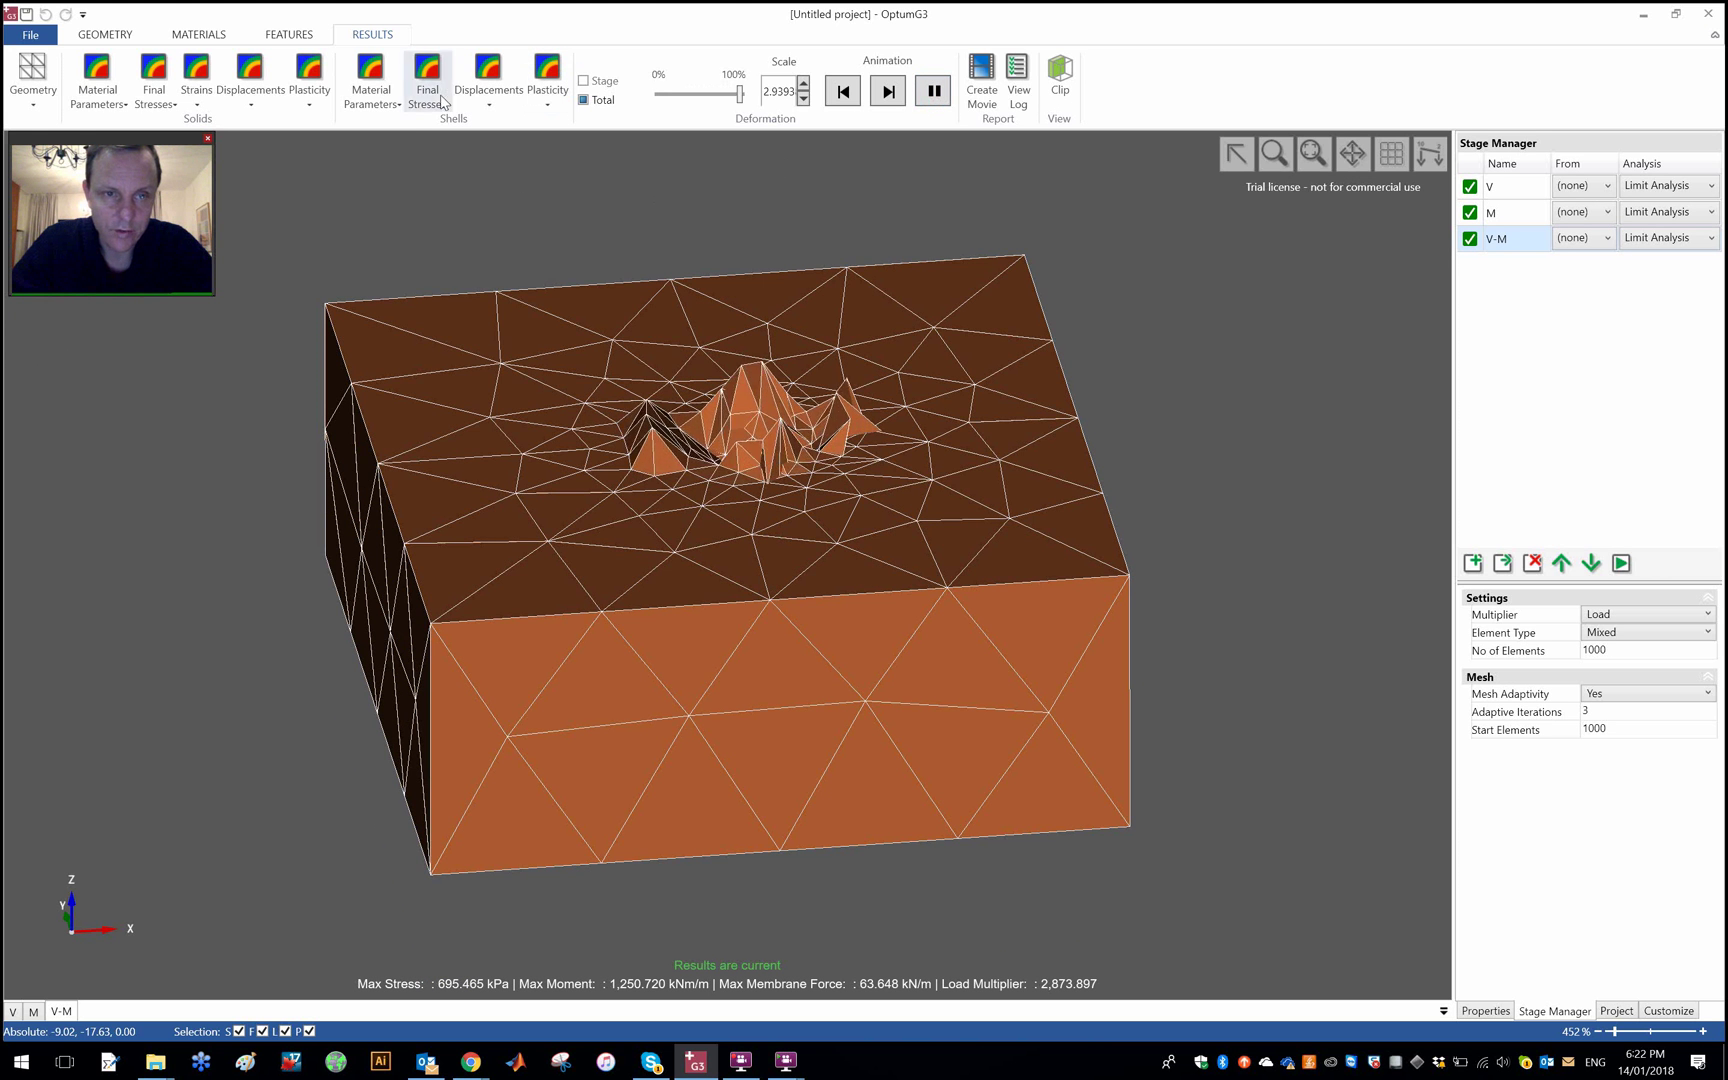
Show Solids > Plasticity > Shear Dissipation for stage V-M at deformation scale 1
left_click(313, 104)
left_click(352, 170)
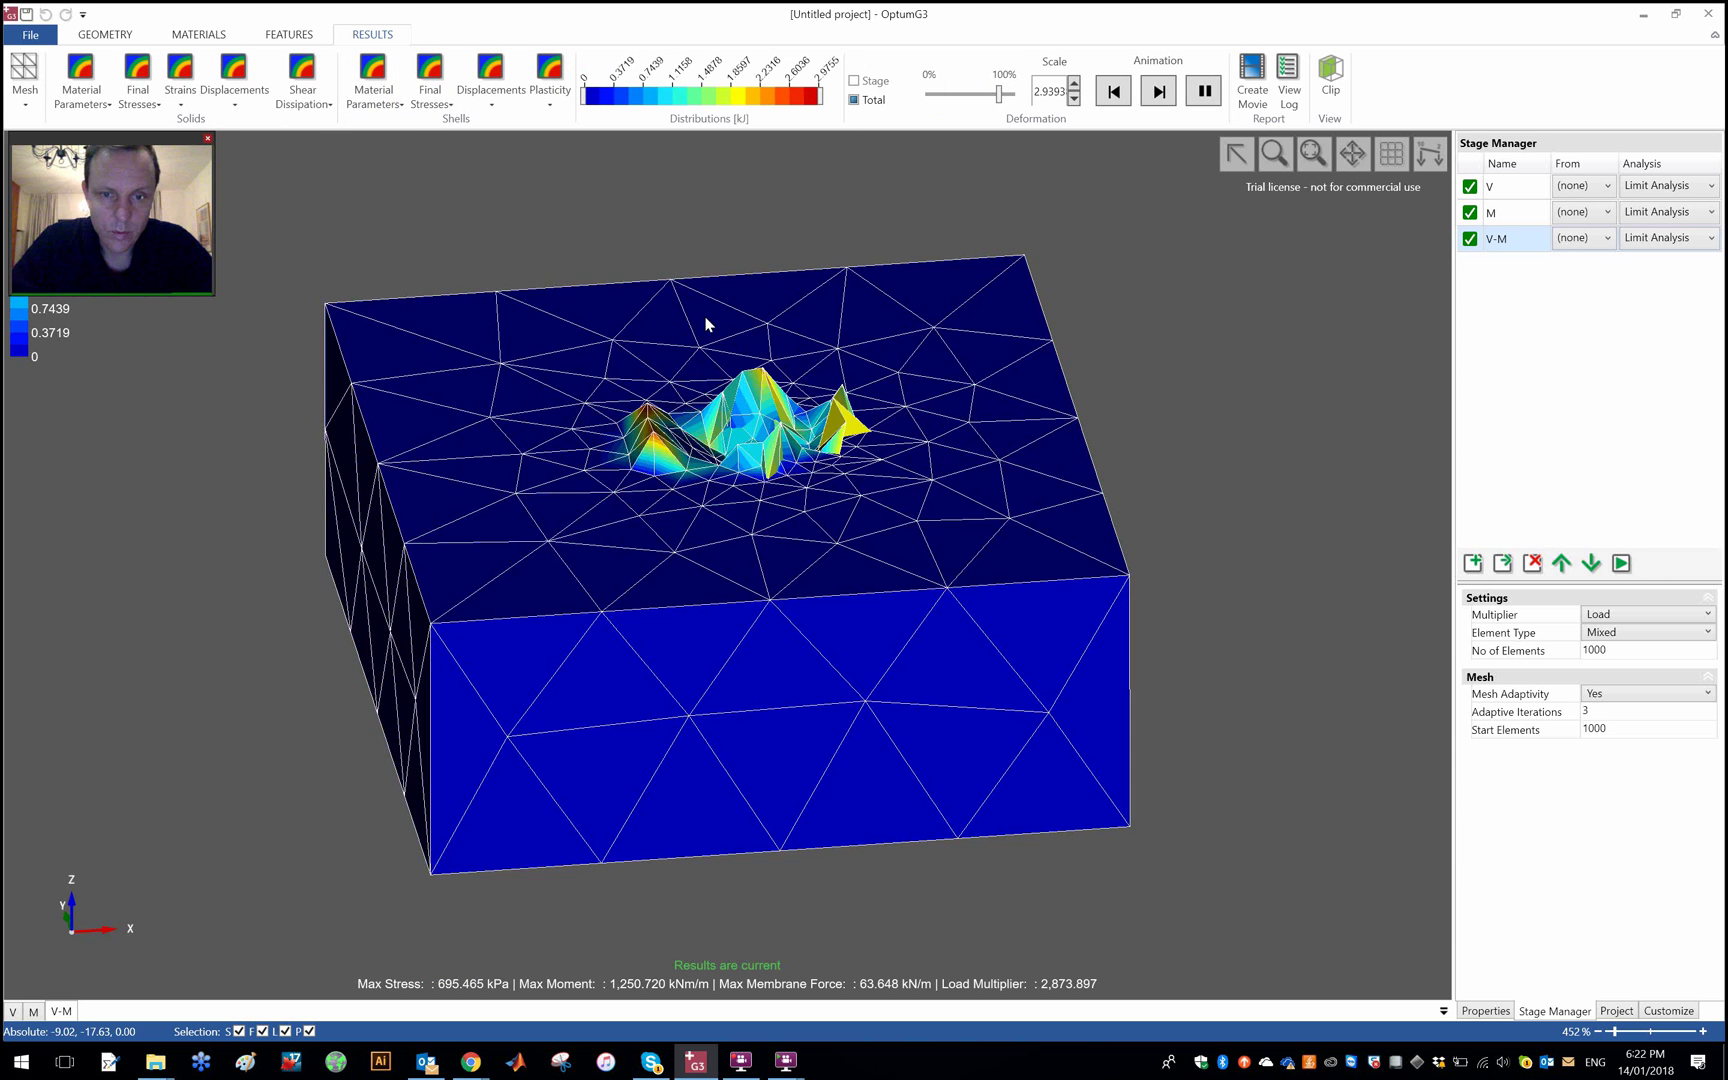
scroll(708, 318, "up", 3)
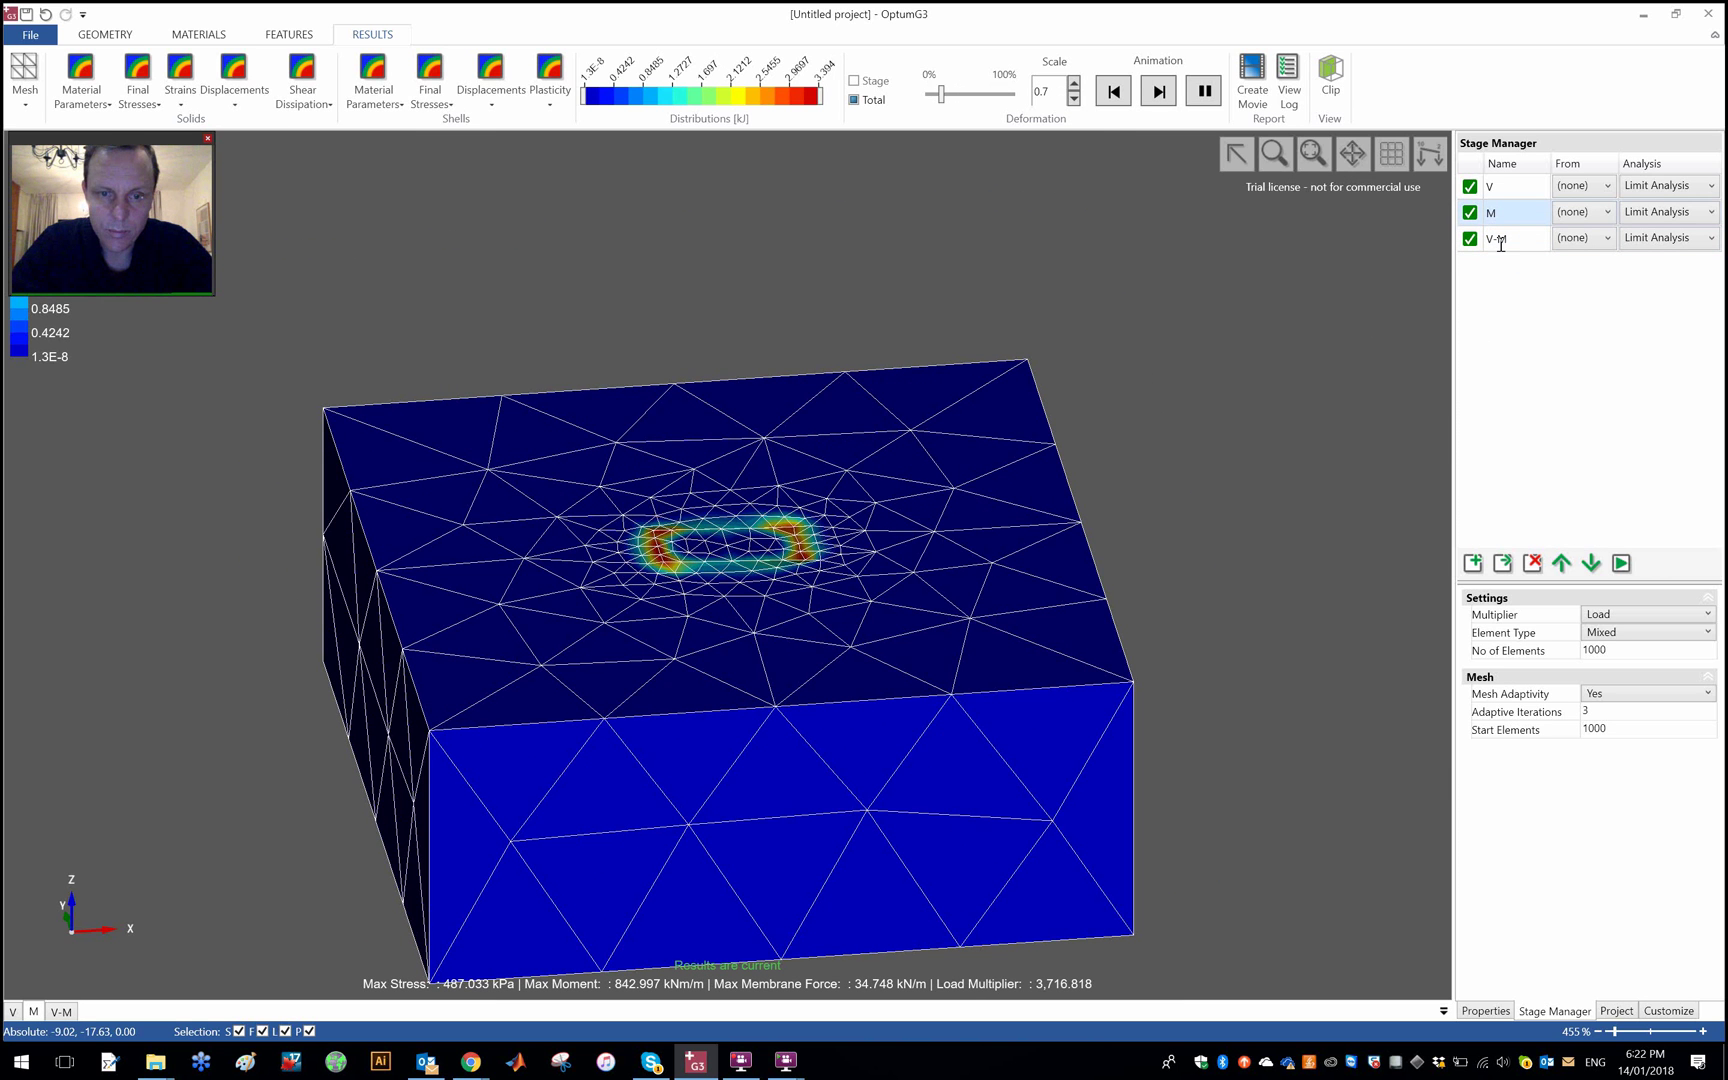
left_click(1505, 240)
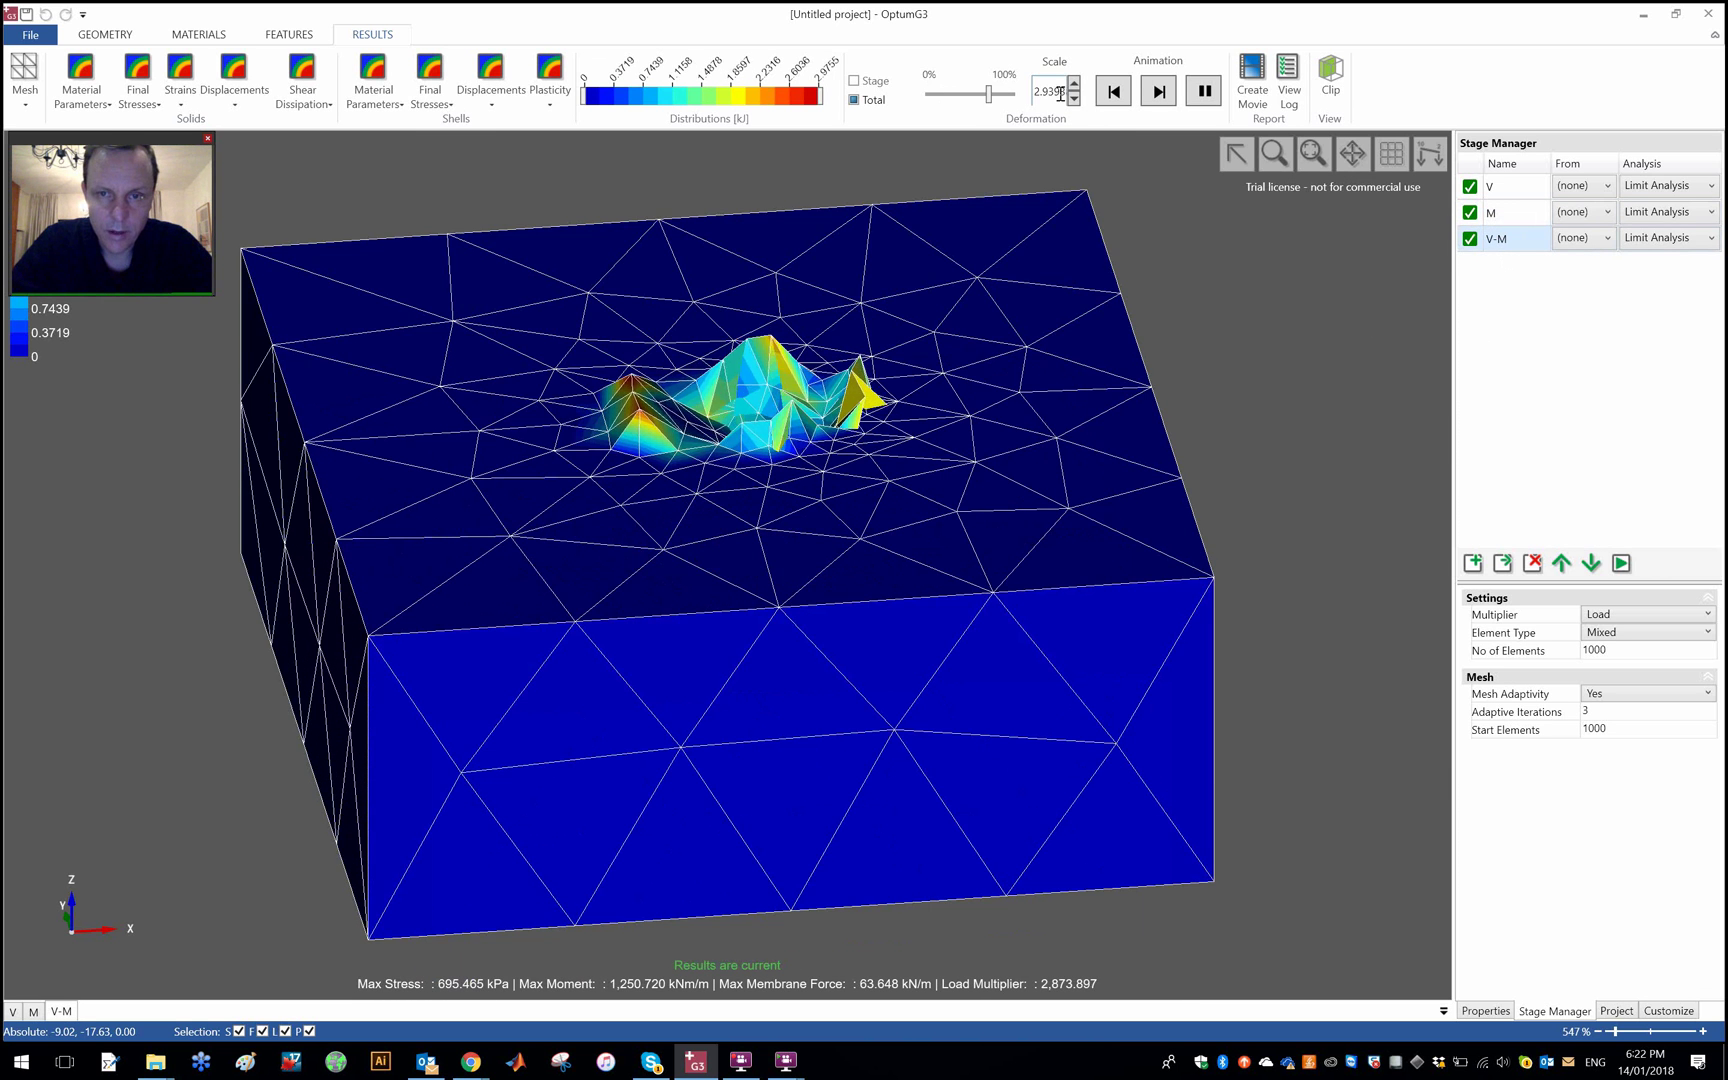
left_click(1072, 100)
left_click(1073, 99)
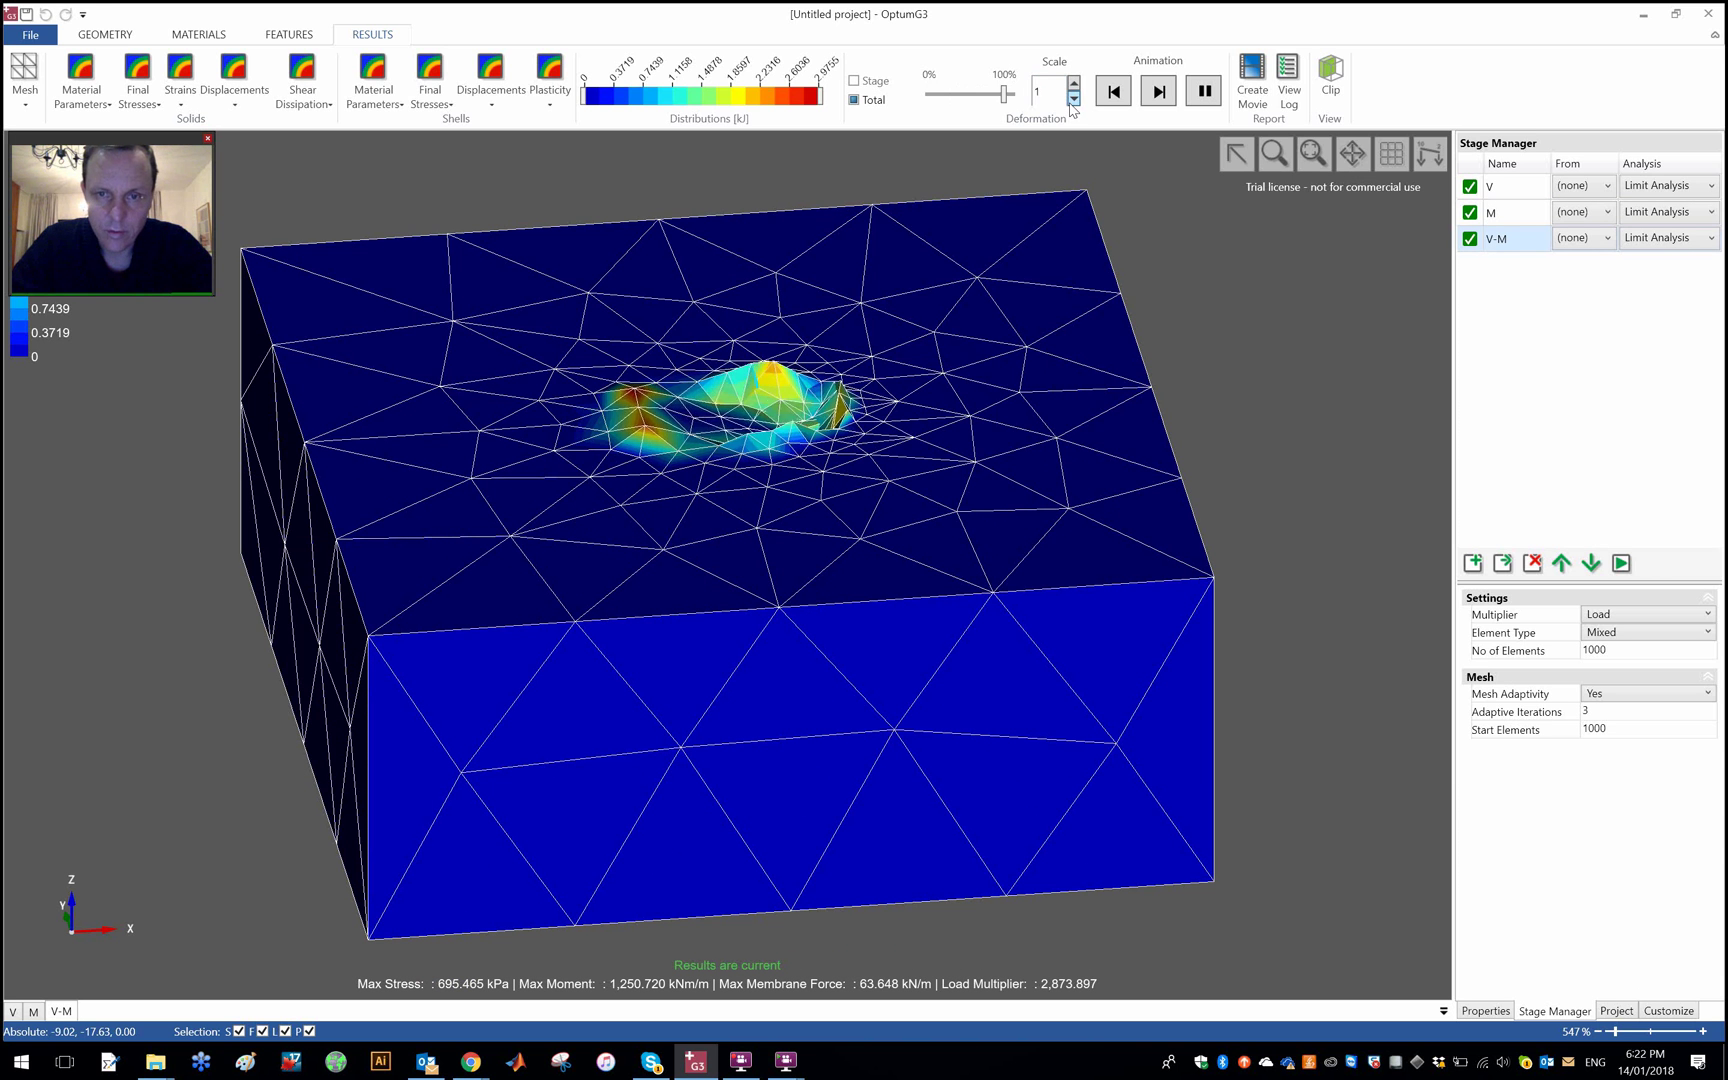